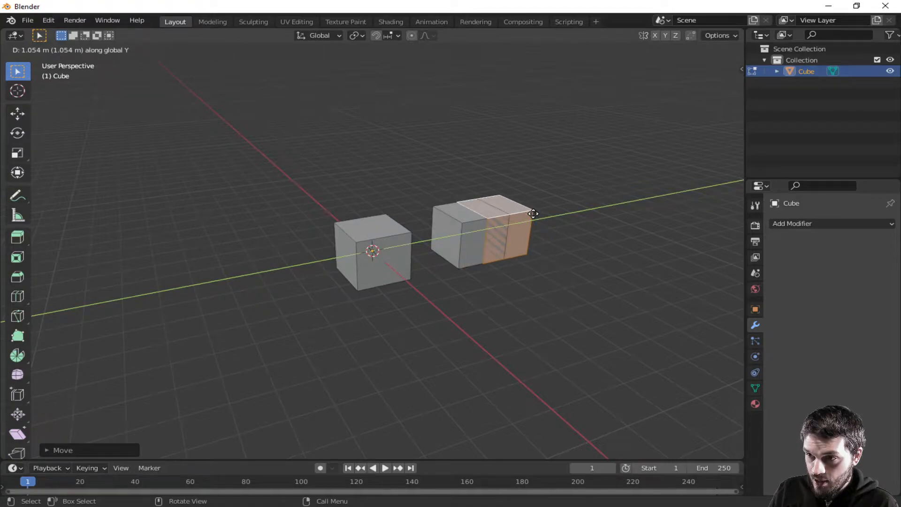
# Step: Place the duplicated cube along the global Y axis as the third in a spaced row of cubes
pyautogui.click(592, 207)
pyautogui.moveTo(588, 255); pyautogui.dragTo(445, 272, button='middle')
pyautogui.scroll(2, 388, 250)
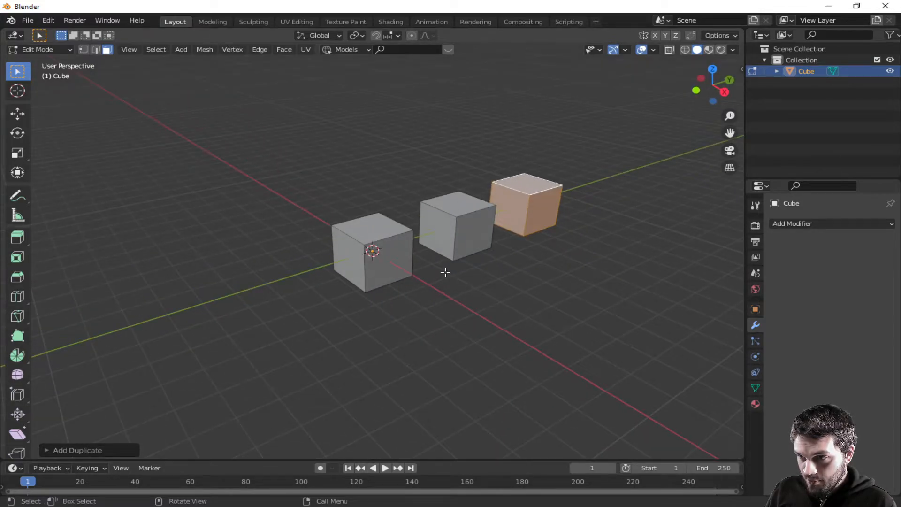
# Step: Raise the top face of the cube at the origin along Z to roughly three times the cube's height
pyautogui.click(365, 229)
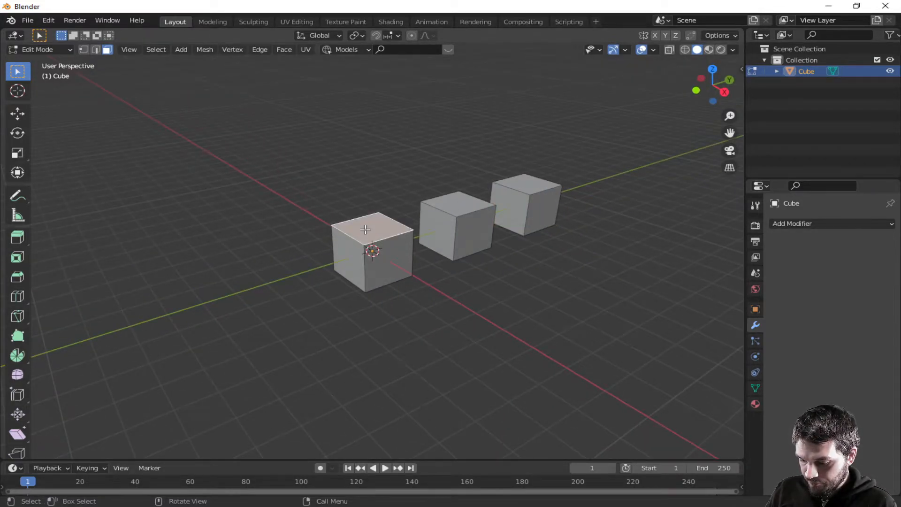
pyautogui.press('g')
pyautogui.press('z')
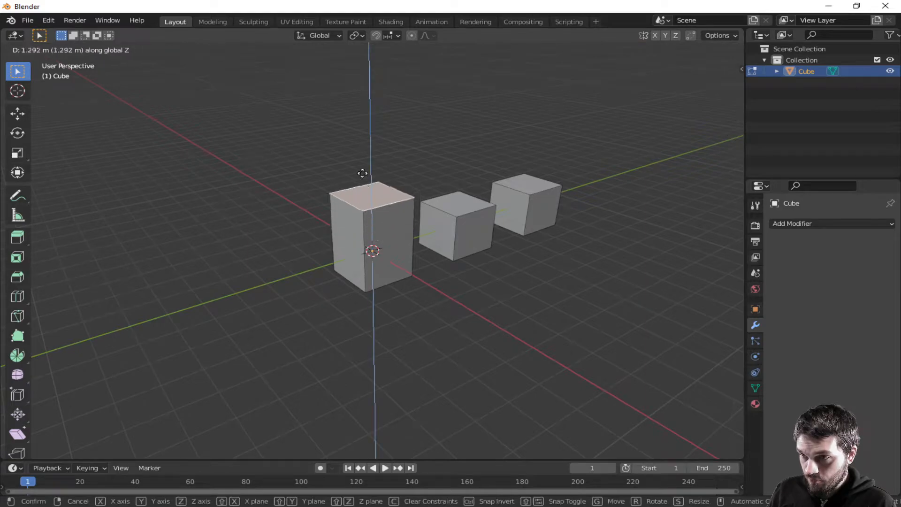
pyautogui.click(371, 127)
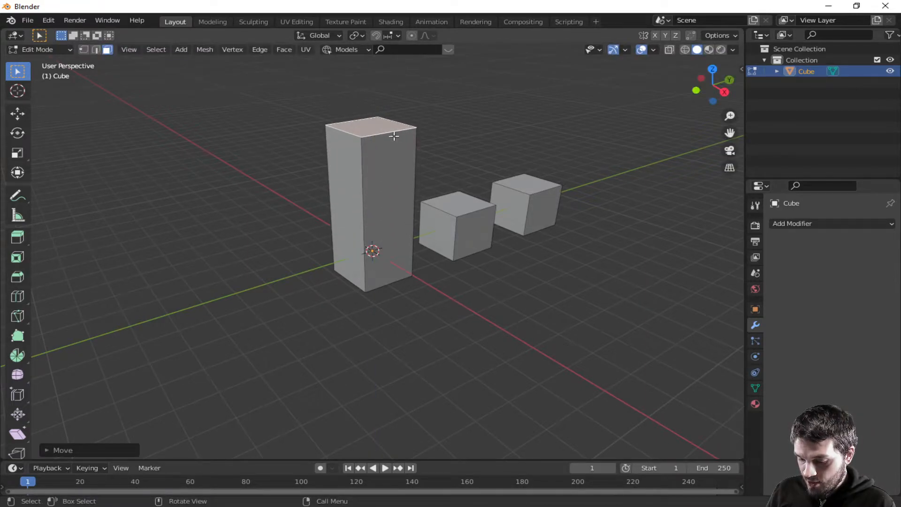
# Step: Inset the tower's top face and raise the inset face along Z to form a tapered top
pyautogui.press('i')
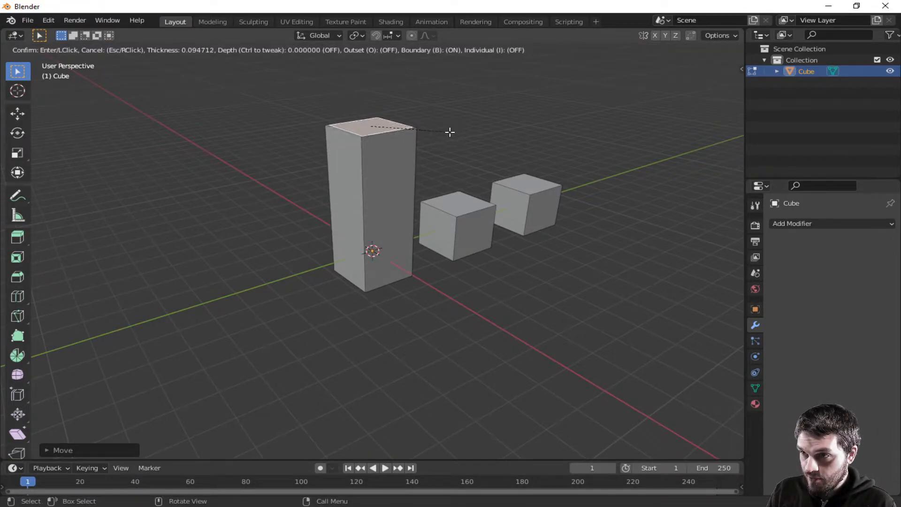
pyautogui.click(446, 133)
pyautogui.press('g')
pyautogui.press('z')
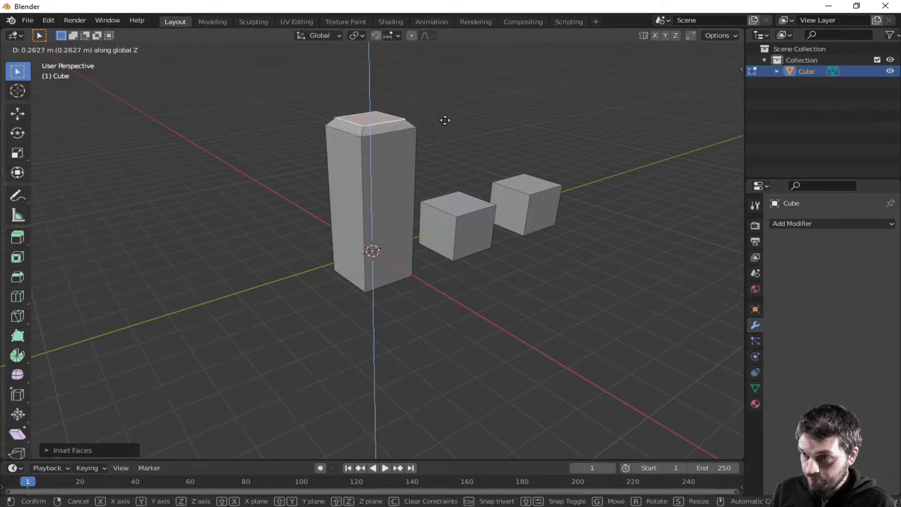
pyautogui.click(445, 81)
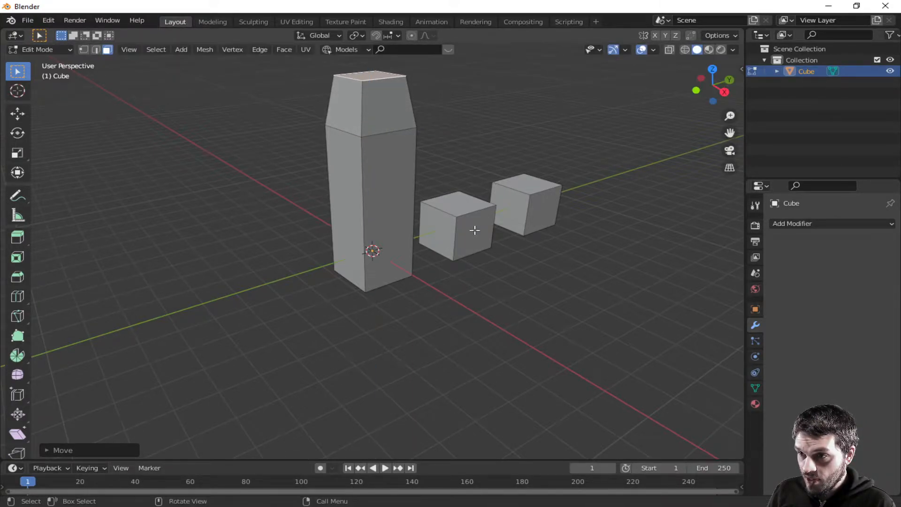
# Step: Select the entire middle cube and enlarge it along X and by about 1.9 along Y
pyautogui.click(463, 208)
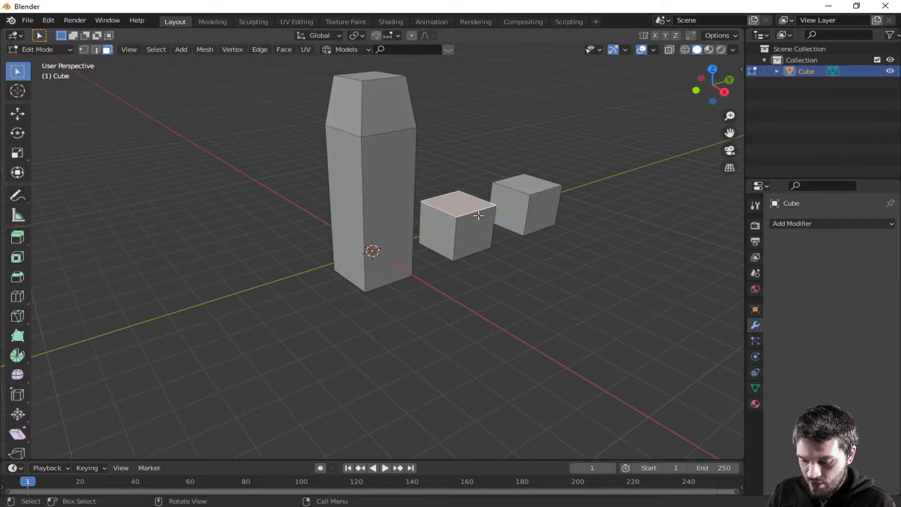
pyautogui.hotkey('ctrl', 'l')
pyautogui.press('s')
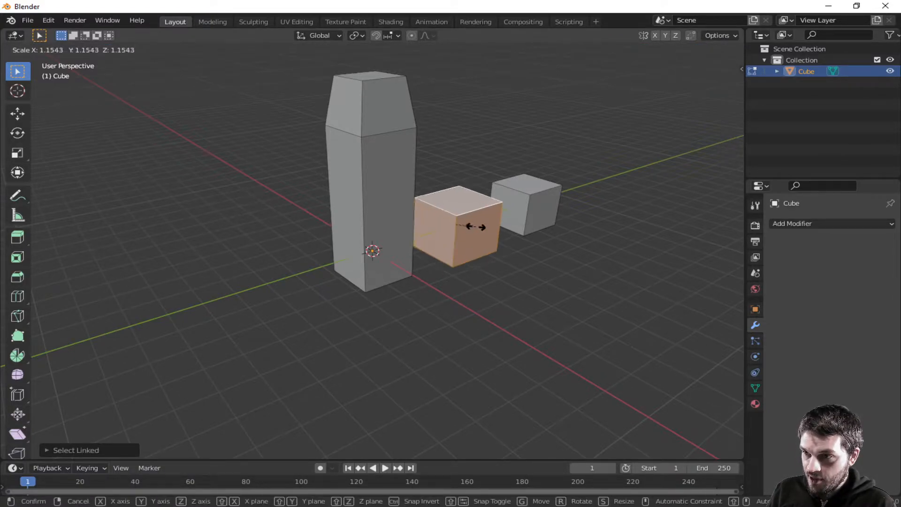
pyautogui.rightClick(477, 228)
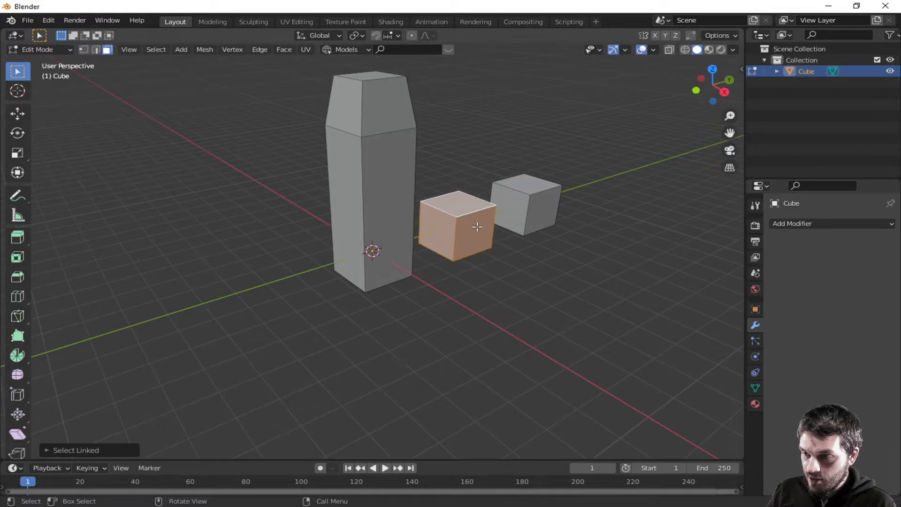
pyautogui.moveTo(527, 261); pyautogui.dragTo(446, 249, button='middle')
pyautogui.press('s')
pyautogui.press('x')
pyautogui.click(493, 264)
pyautogui.press('s')
pyautogui.press('y')
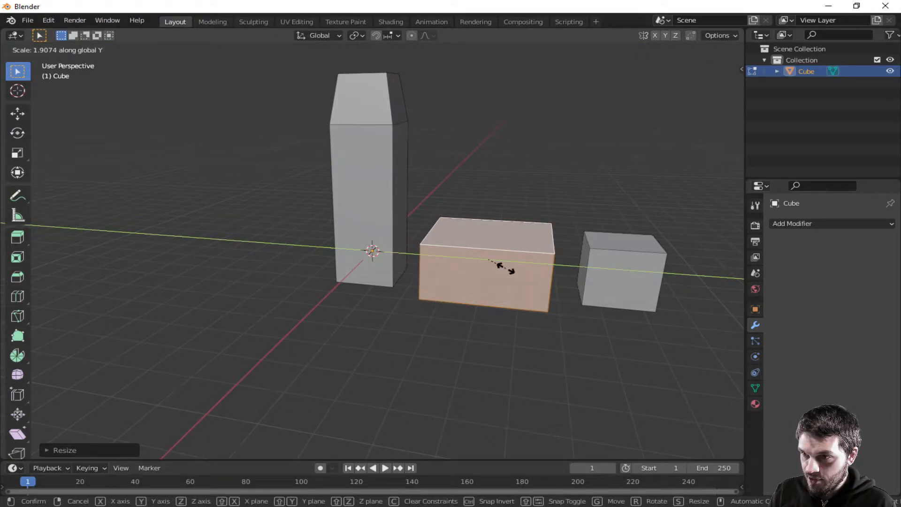
pyautogui.click(504, 267)
# Step: Raise the middle block's top face by about 4 m along Z to make a tall building
pyautogui.press('Tab')
pyautogui.click(497, 238)
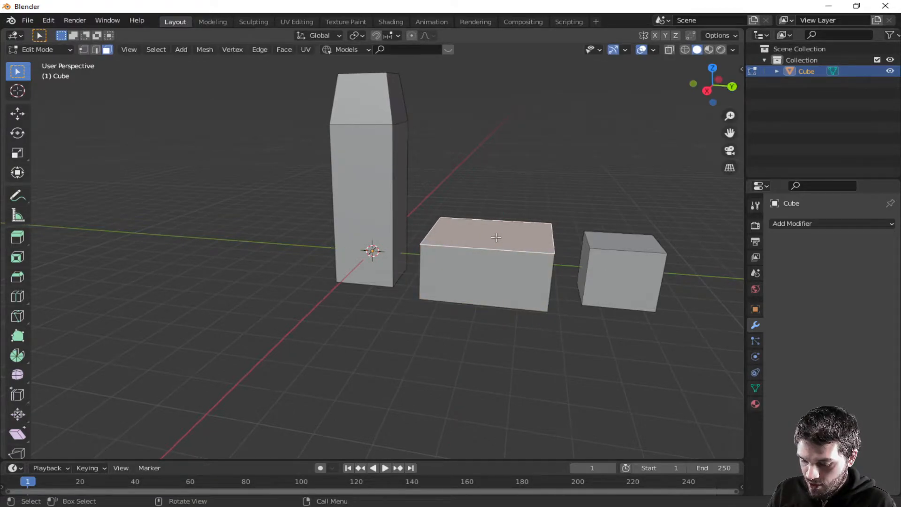
pyautogui.press('g')
pyautogui.press('z')
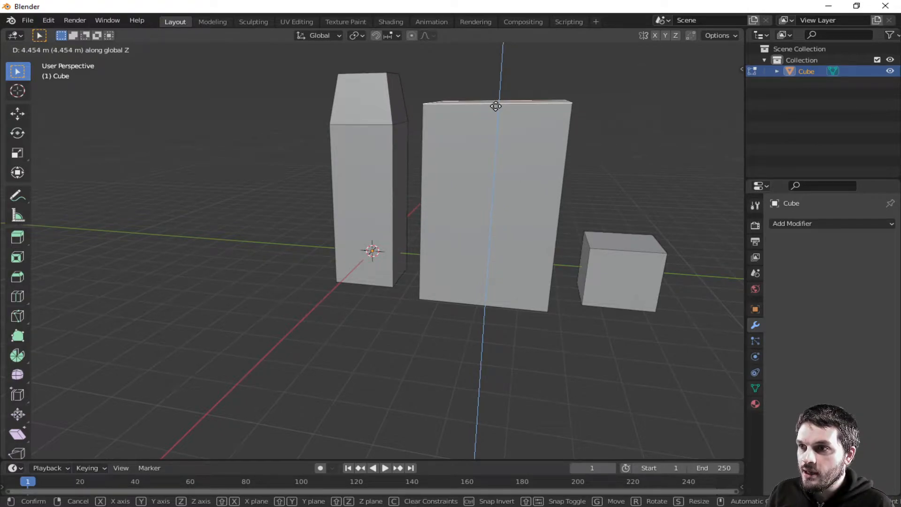
pyautogui.click(491, 116)
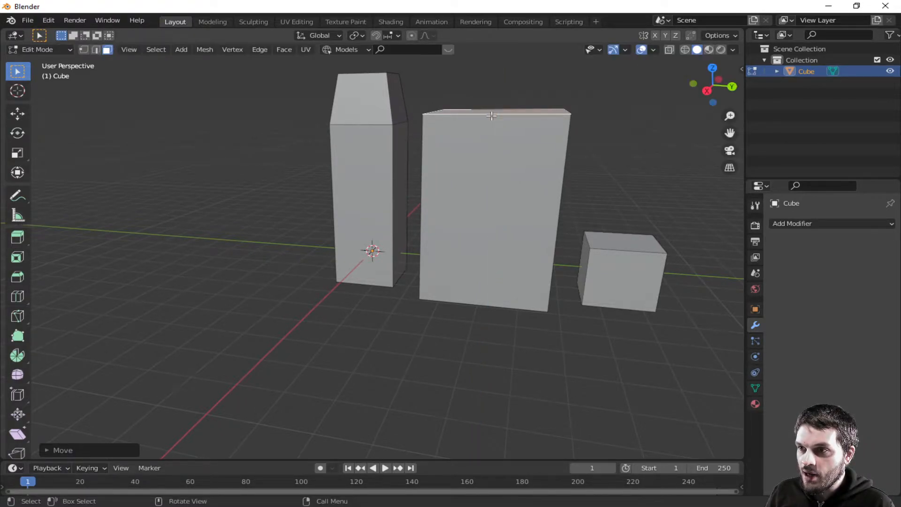
# Step: Extrude the middle building's top face in place and scale it by about 1.3 along X to overhang the walls
pyautogui.moveTo(489, 146); pyautogui.dragTo(509, 171, button='middle')
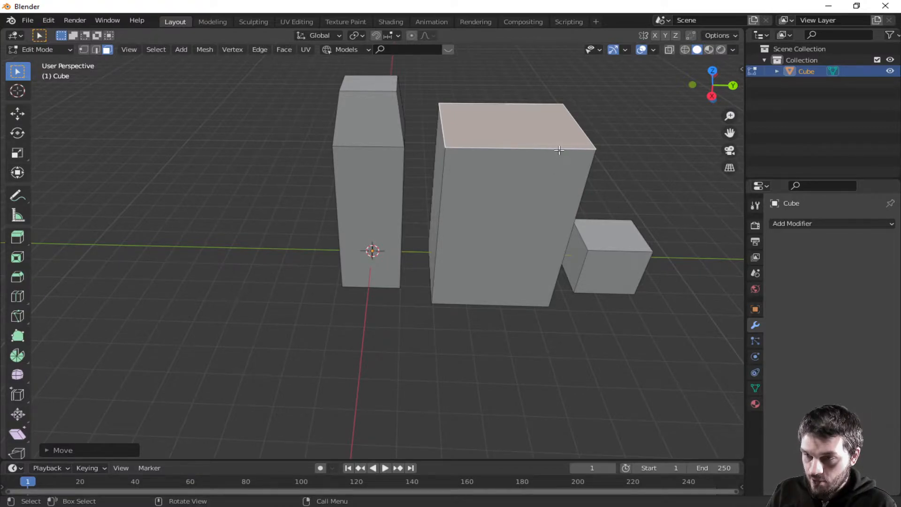
pyautogui.press('e')
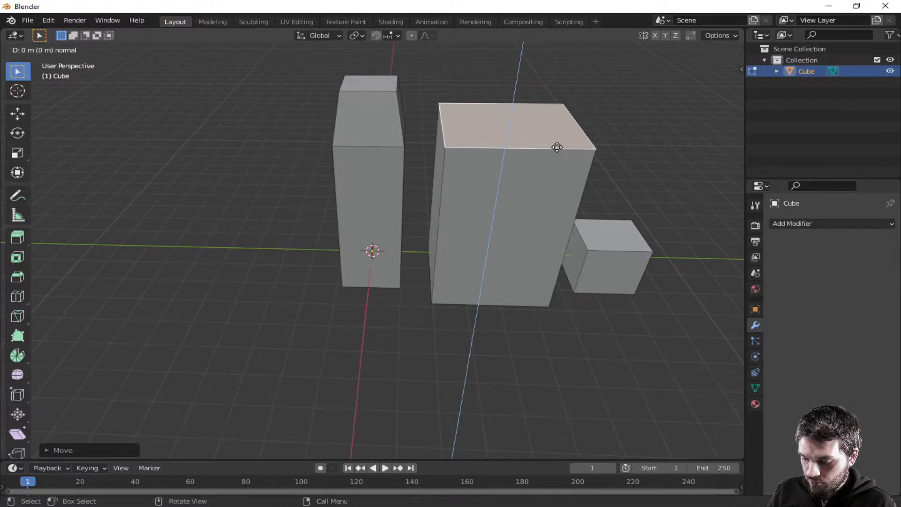
pyautogui.press('s')
pyautogui.press('x')
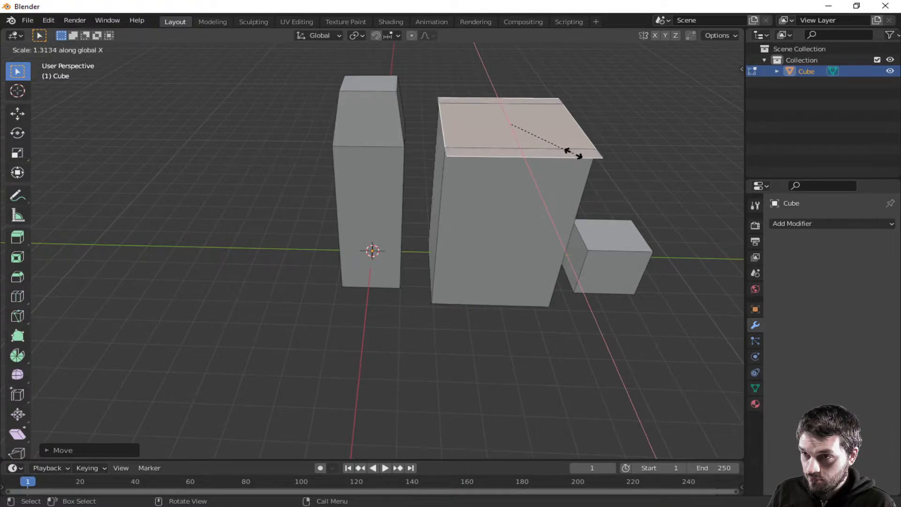
pyautogui.click(577, 154)
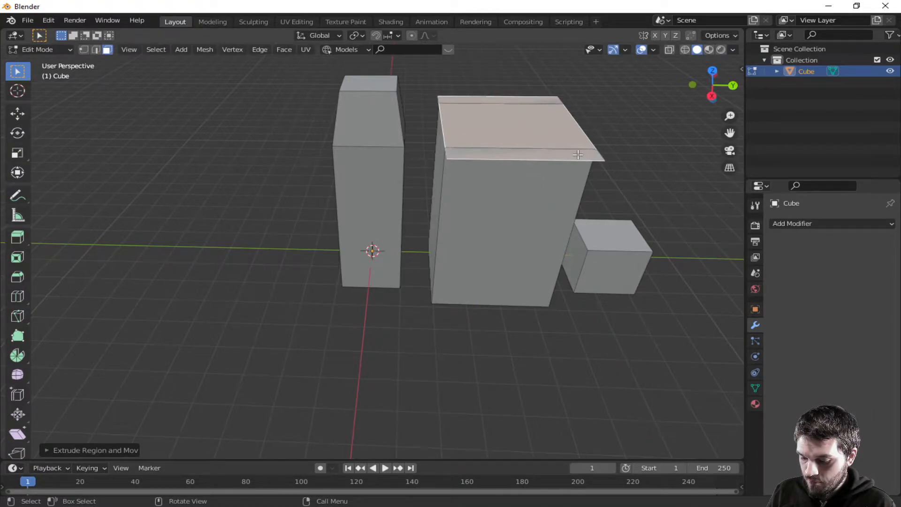
# Step: Raise the overhanging top face of the middle building by about 0.14 m along Z
pyautogui.moveTo(531, 196); pyautogui.dragTo(545, 168, button='middle')
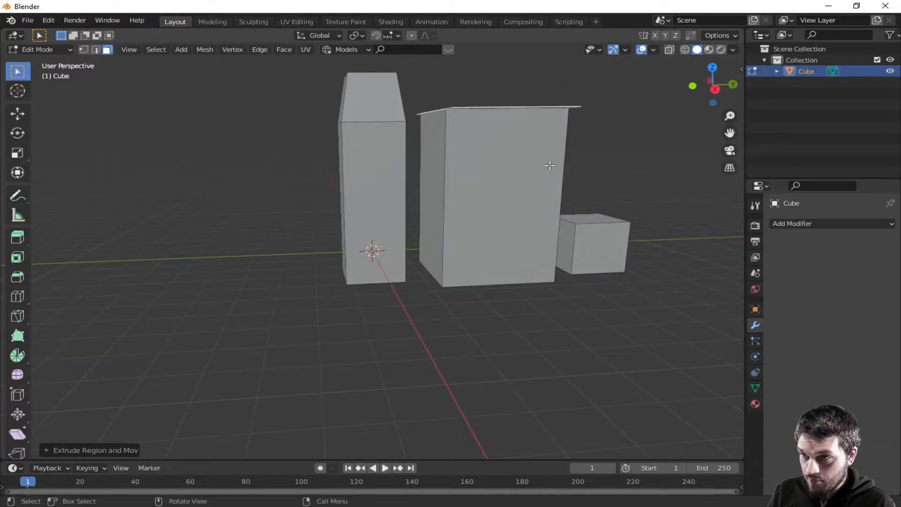
pyautogui.press('g')
pyautogui.press('z')
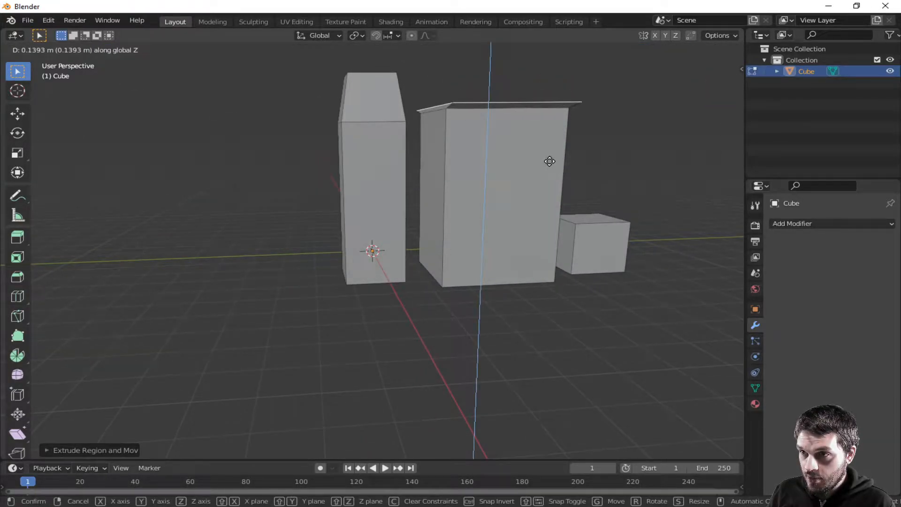
pyautogui.click(549, 161)
# Step: Extrude the overhanging top face about 1.2 m along Z to form a thick upper block
pyautogui.moveTo(536, 156); pyautogui.dragTo(575, 185, button='middle')
pyautogui.press('e')
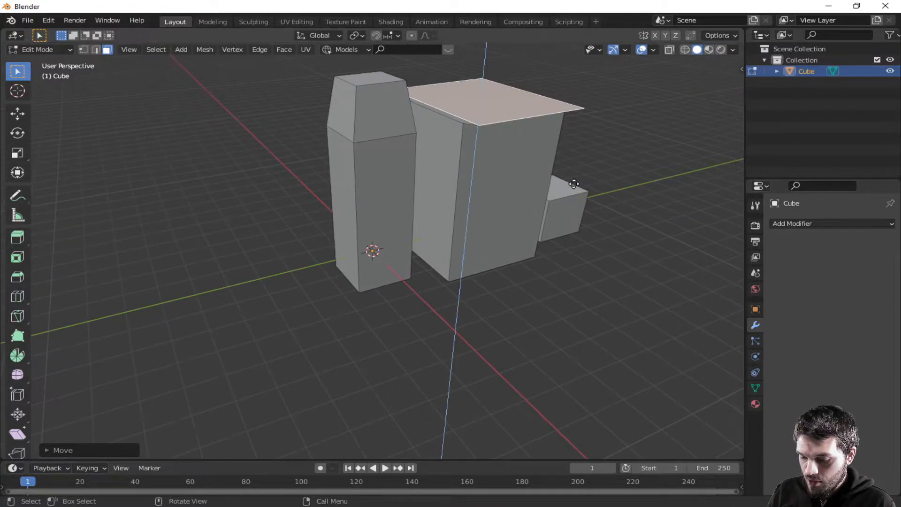
pyautogui.press('z')
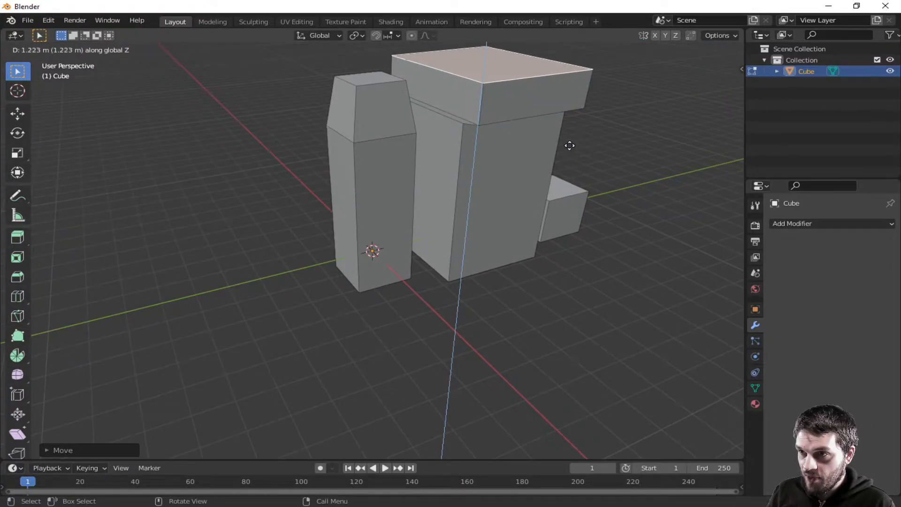
pyautogui.click(570, 149)
# Step: Select the entire tapered tower at the origin and scale it wider along X and Y
pyautogui.moveTo(570, 149); pyautogui.dragTo(603, 261, button='middle')
pyautogui.click(603, 261)
pyautogui.moveTo(622, 292); pyautogui.dragTo(385, 252, button='middle')
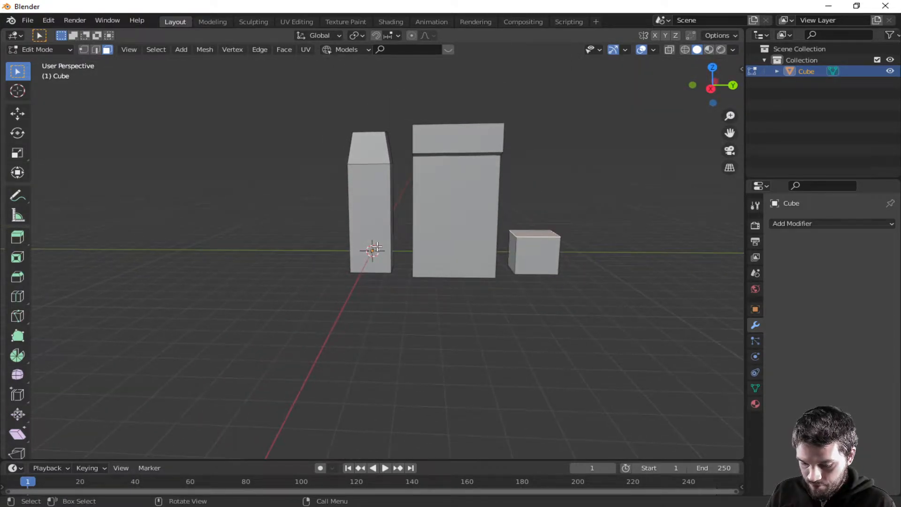
pyautogui.click(379, 244)
pyautogui.hotkey('ctrl', 'l')
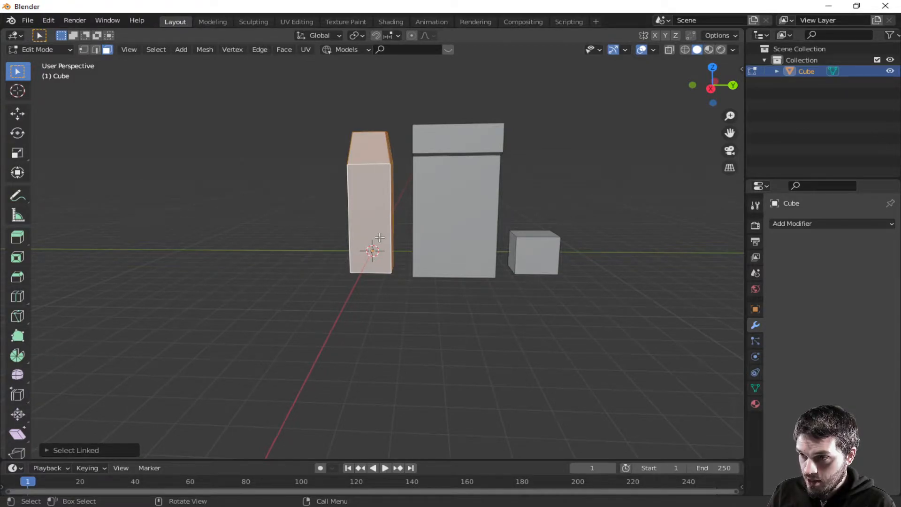
pyautogui.moveTo(347, 249); pyautogui.dragTo(535, 285, button='middle')
pyautogui.press('s')
pyautogui.press('x')
pyautogui.click(555, 273)
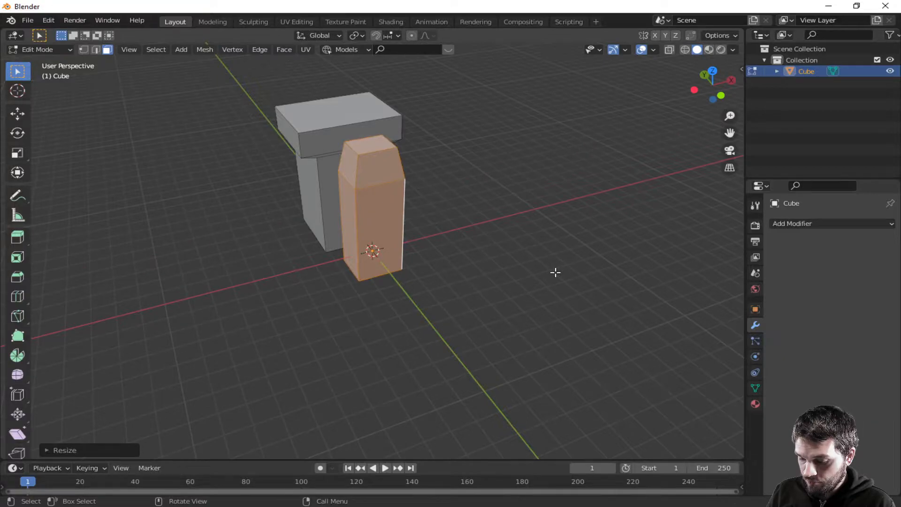
pyautogui.press('s')
pyautogui.press('y')
pyautogui.click(613, 317)
# Step: Reselect the entire tapered tower and widen it further along Y by a factor of about 1.12
pyautogui.moveTo(528, 309); pyautogui.dragTo(490, 301, button='middle')
pyautogui.hotkey('alt', 'a')
pyautogui.click(377, 232)
pyautogui.hotkey('ctrl', 'l')
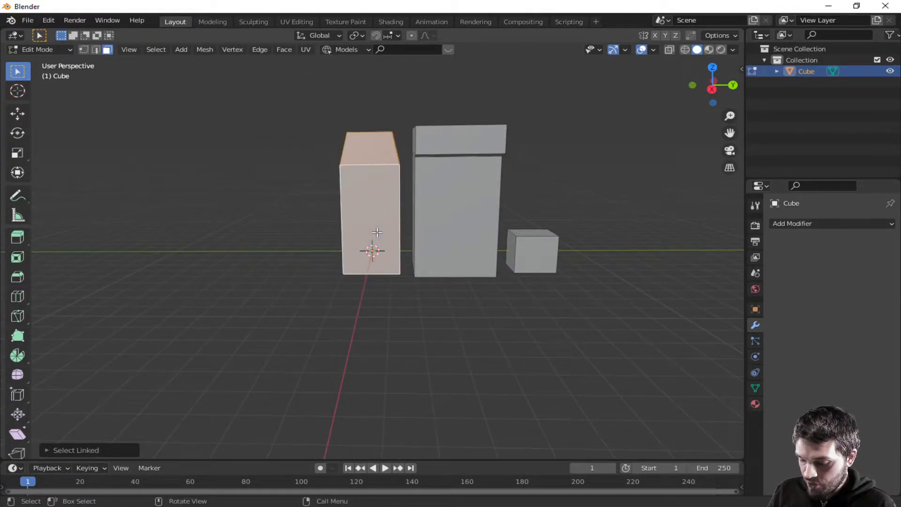
pyautogui.press('s')
pyautogui.press('y')
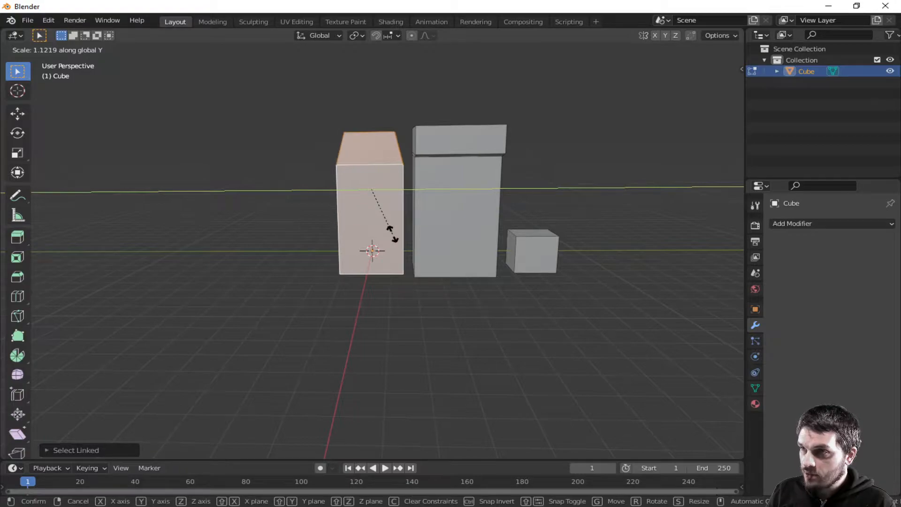
pyautogui.click(392, 233)
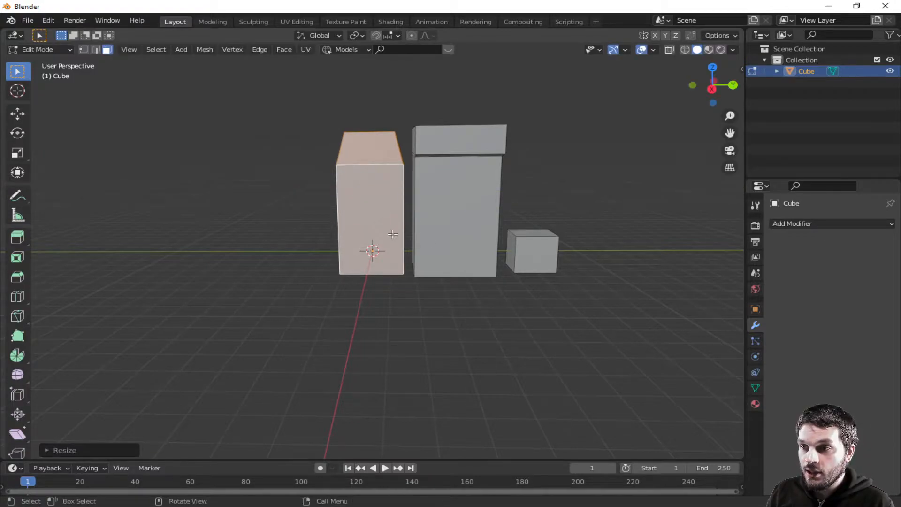
# Step: Select the entire small cube at the end of the row and stretch it along Y toward the middle building
pyautogui.click(528, 253)
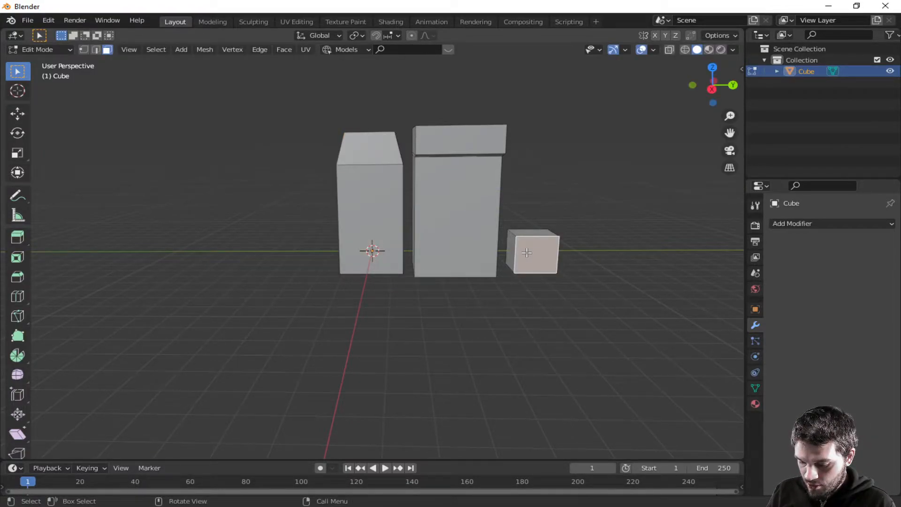
pyautogui.hotkey('ctrl', 'l')
pyautogui.press('s')
pyautogui.press('x')
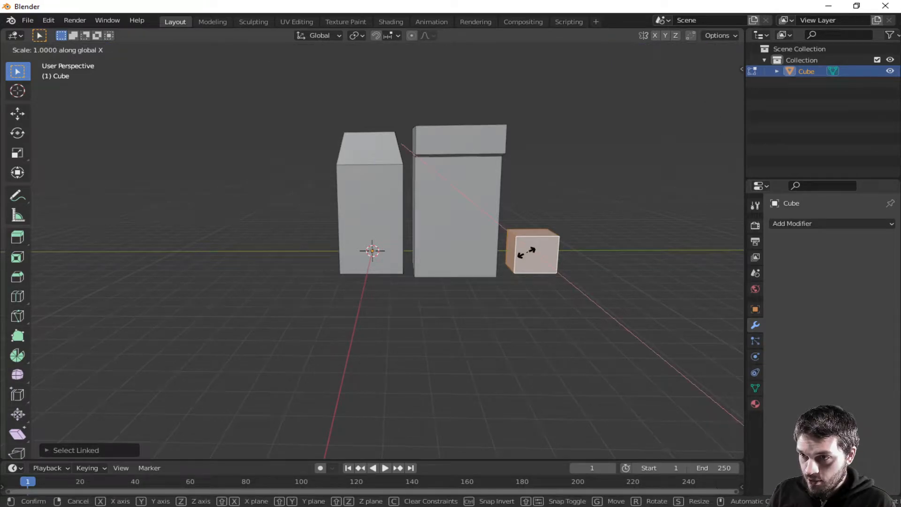
pyautogui.press('y')
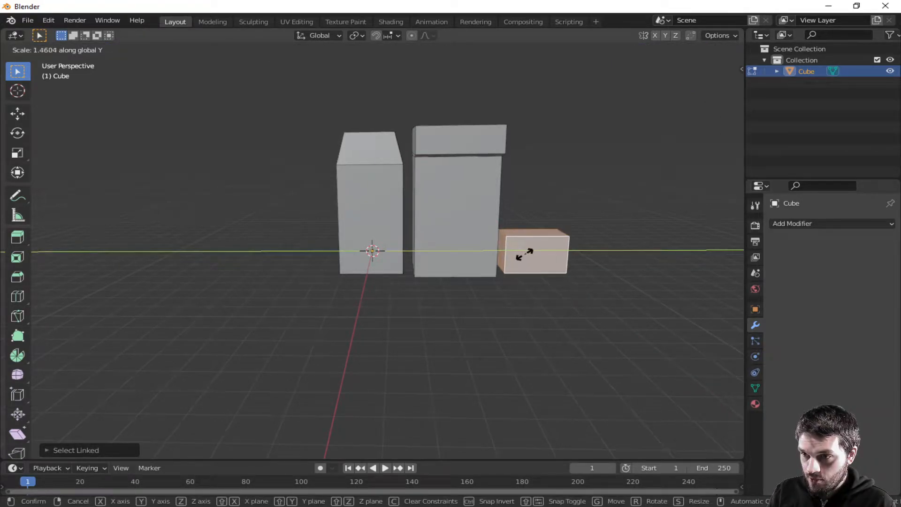
pyautogui.click(523, 254)
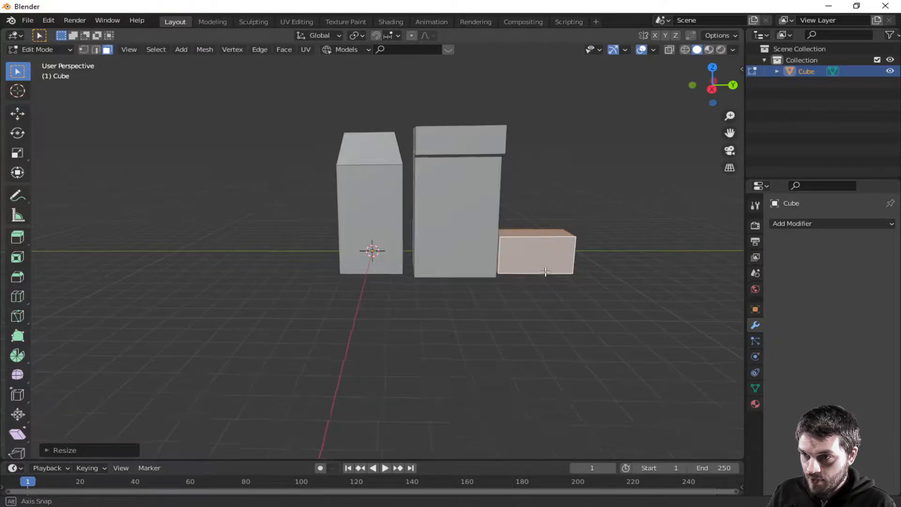
# Step: Extrude the low end building's top face slightly, scale it inward, and extrude it upward to form a second tier
pyautogui.moveTo(547, 272); pyautogui.dragTo(528, 256, button='middle')
pyautogui.click(526, 254)
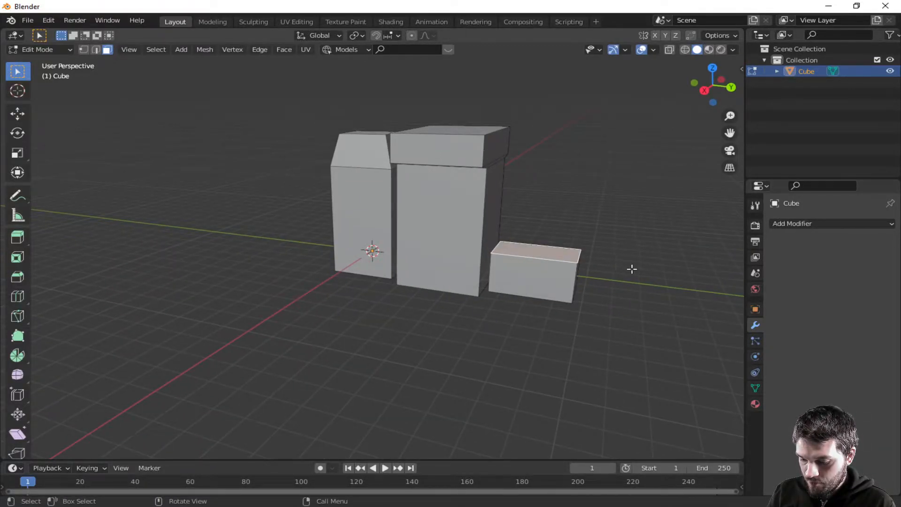
pyautogui.press('e')
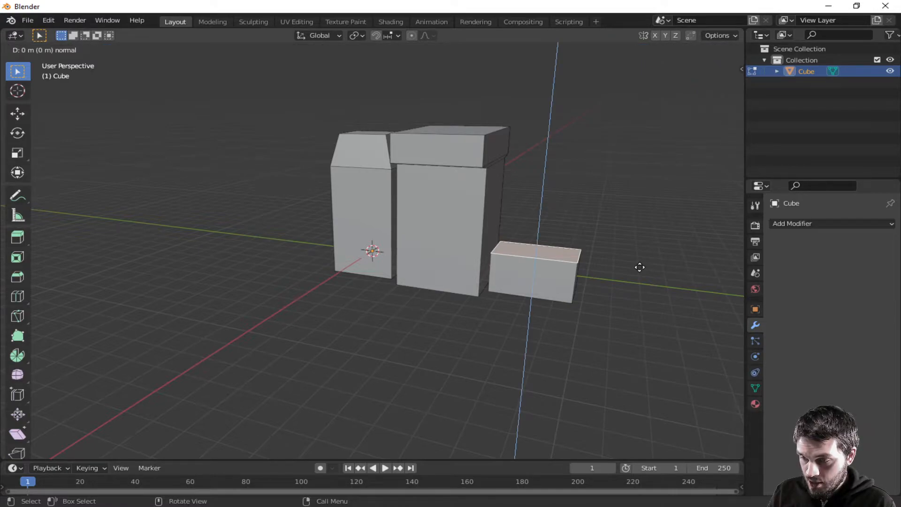
pyautogui.click(641, 264)
pyautogui.press('s')
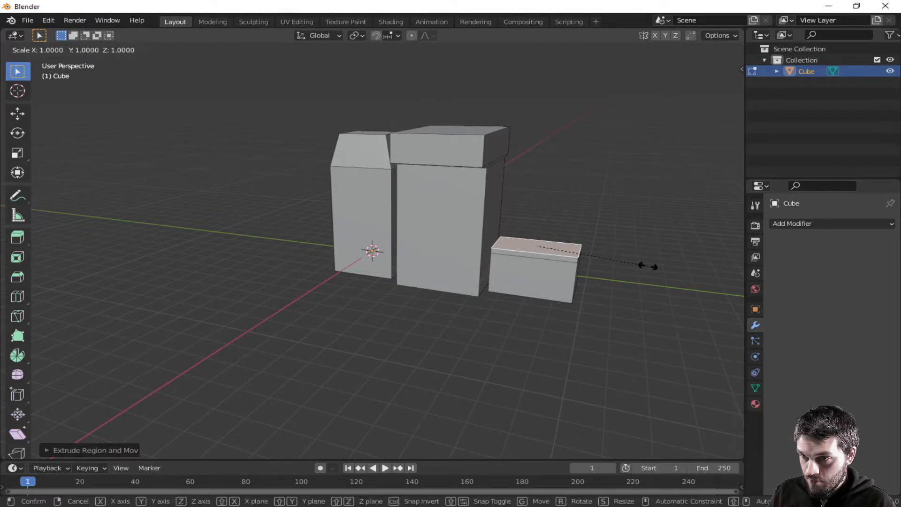
pyautogui.click(640, 266)
pyautogui.press('e')
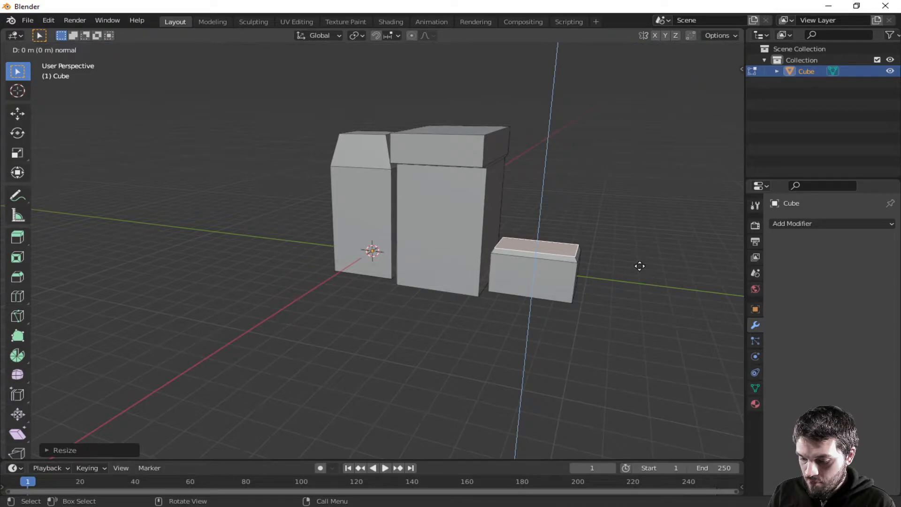
pyautogui.click(647, 230)
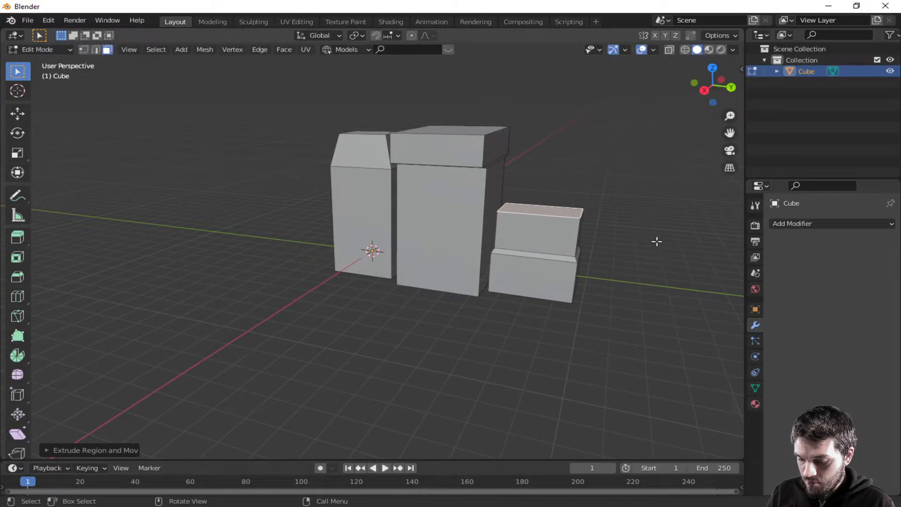
# Step: Extrude the second tier's top face about 0.3 m, scale it inward, and extrude a third tier about 1.1 m along Z
pyautogui.press('e')
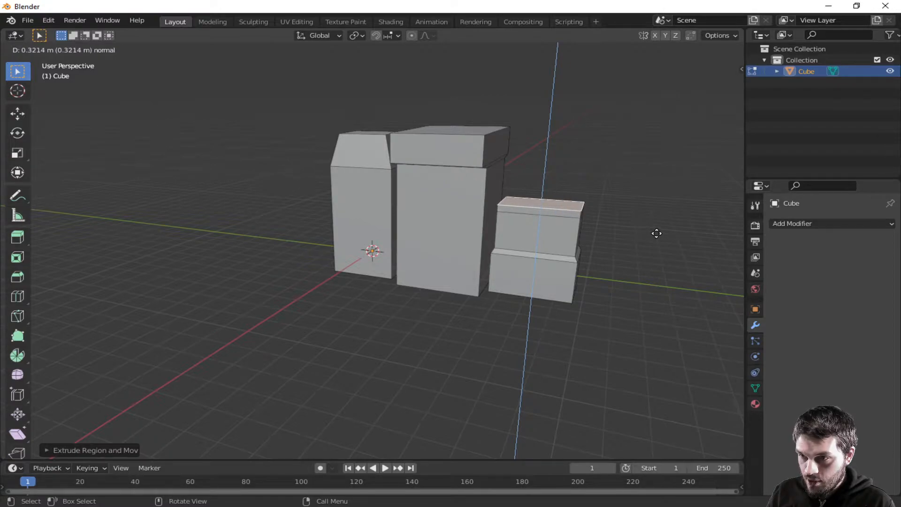
pyautogui.click(657, 230)
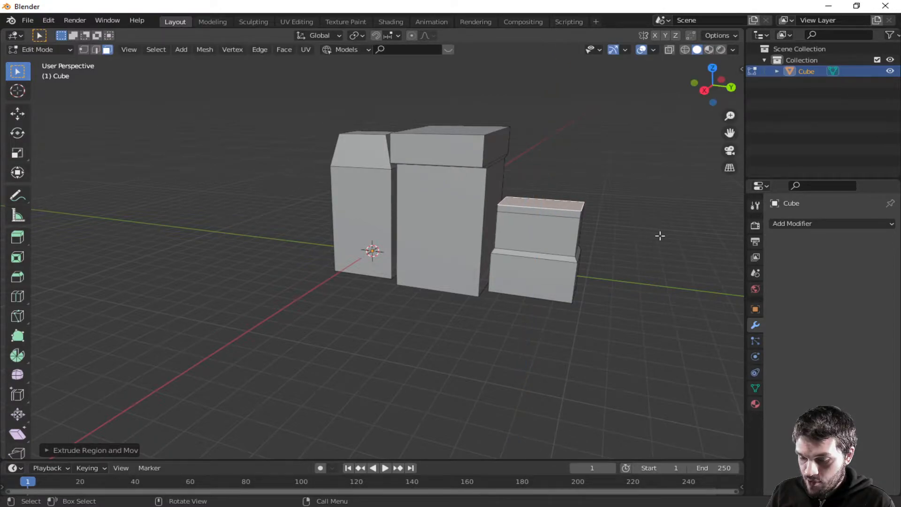
pyautogui.press('s')
pyautogui.click(667, 237)
pyautogui.press('g')
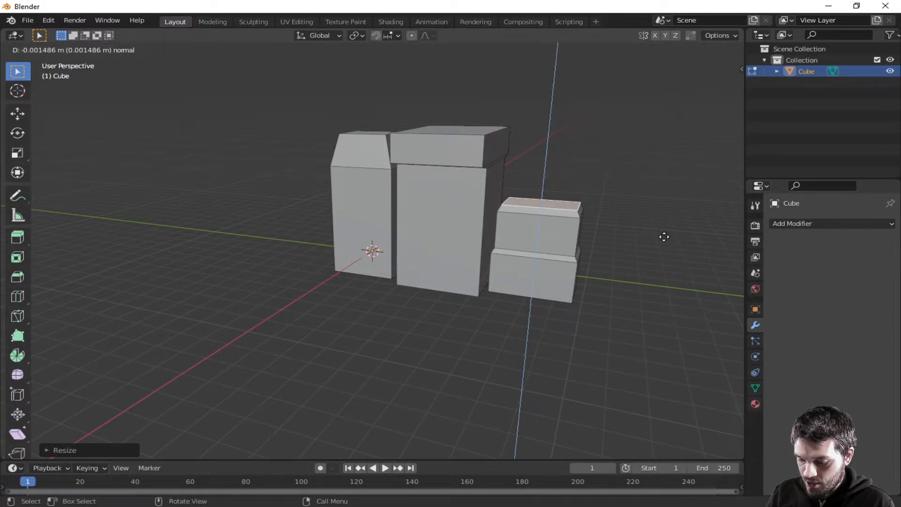
pyautogui.press('z')
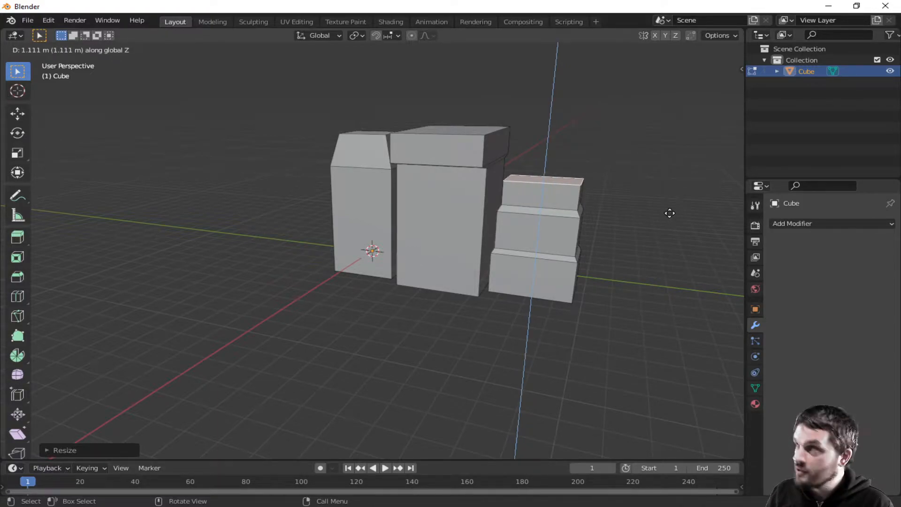
pyautogui.click(671, 211)
# Step: Add a new cube to the mesh and move it about 11.5 m along Y, beyond the stepped building
pyautogui.moveTo(481, 287); pyautogui.dragTo(507, 267, button='middle')
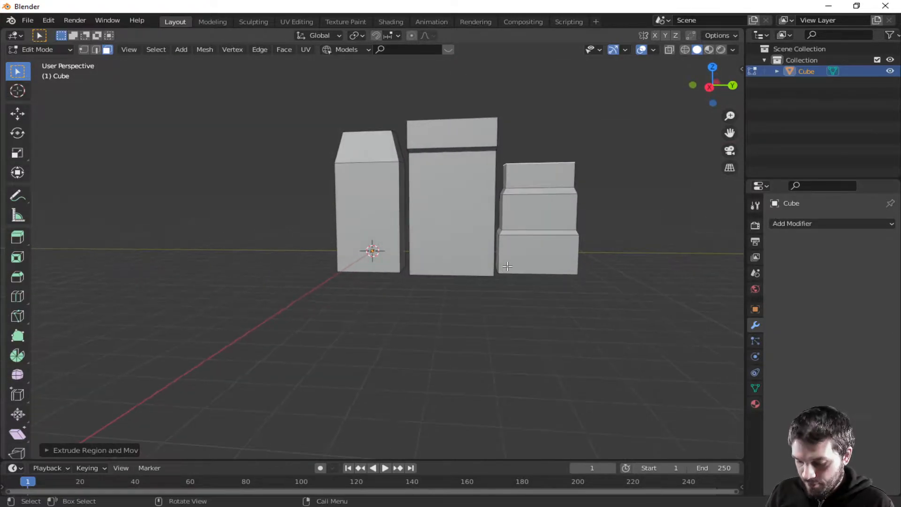
pyautogui.click(537, 250)
pyautogui.scroll(-2, 518, 291)
pyautogui.moveTo(509, 280); pyautogui.dragTo(492, 290, button='middle')
pyautogui.hotkey('shift', 'a')
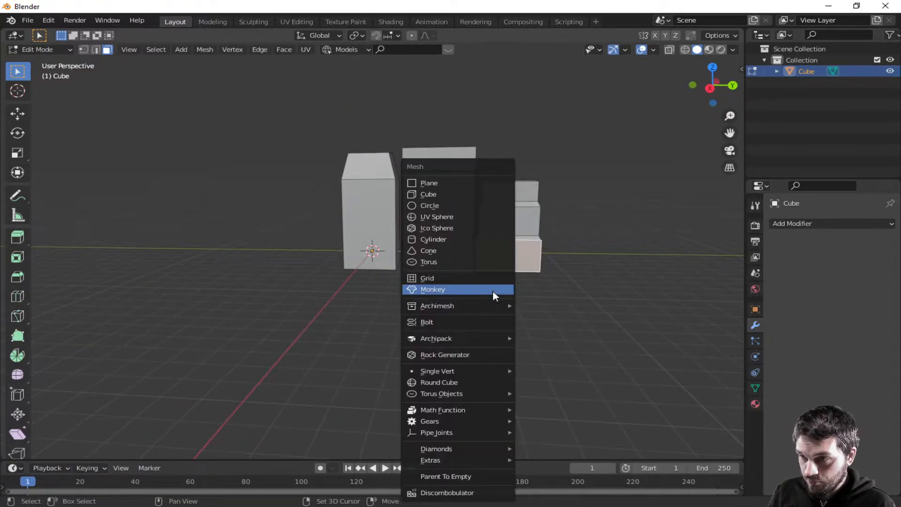
pyautogui.click(468, 195)
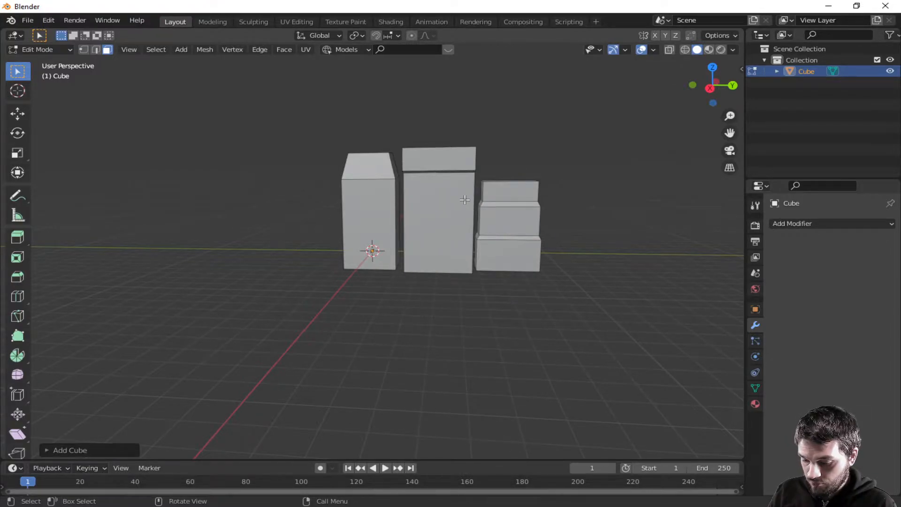
pyautogui.press('g')
pyautogui.press('y')
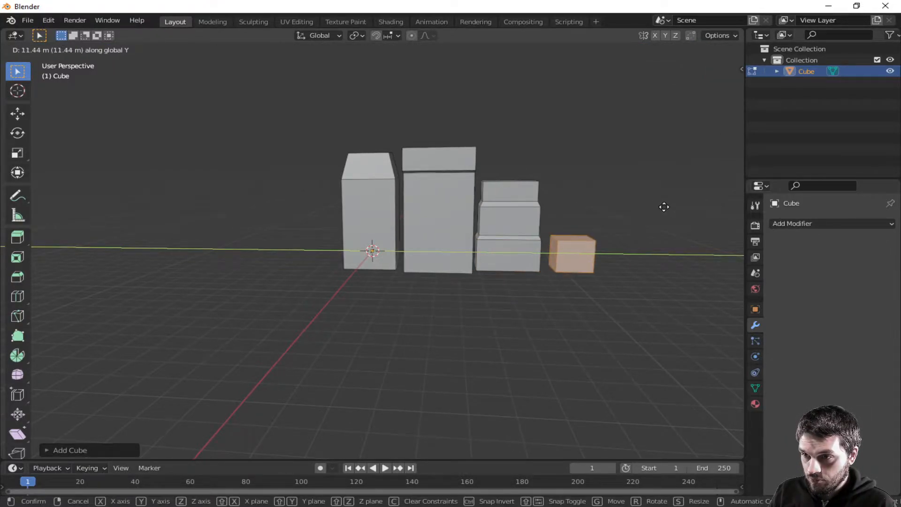
pyautogui.click(667, 205)
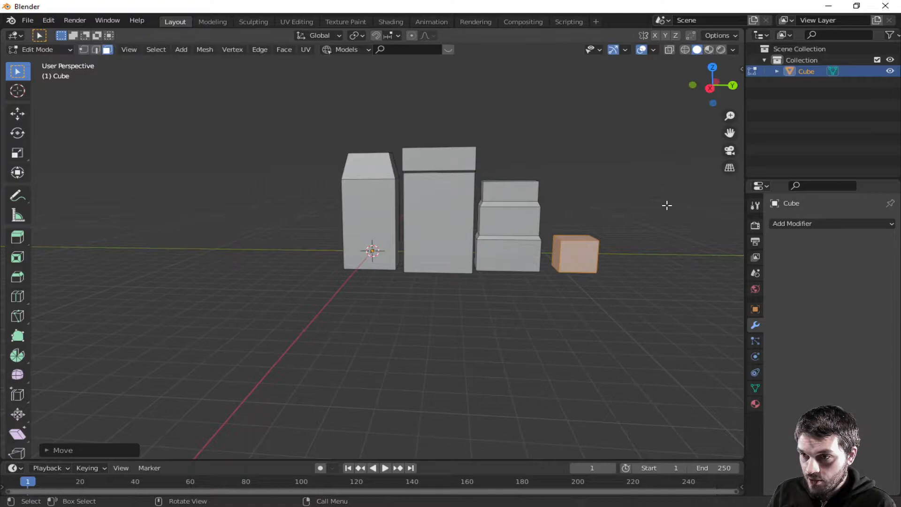
# Step: Extrude the new cube's top face a little over 4 m along Z to form a tower
pyautogui.click(581, 238)
pyautogui.press('e')
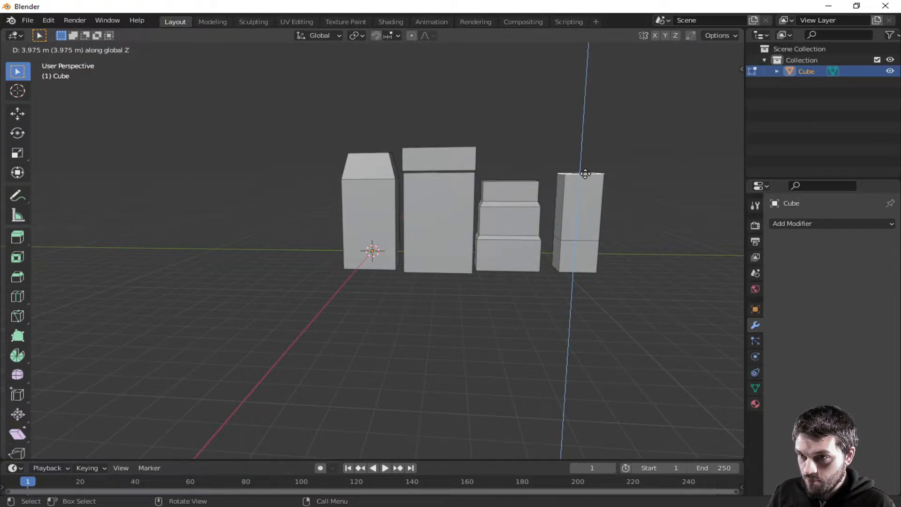
pyautogui.click(585, 165)
# Step: Select both side faces of the new tower facing the stepped building and move them along Y toward that building
pyautogui.click(557, 214)
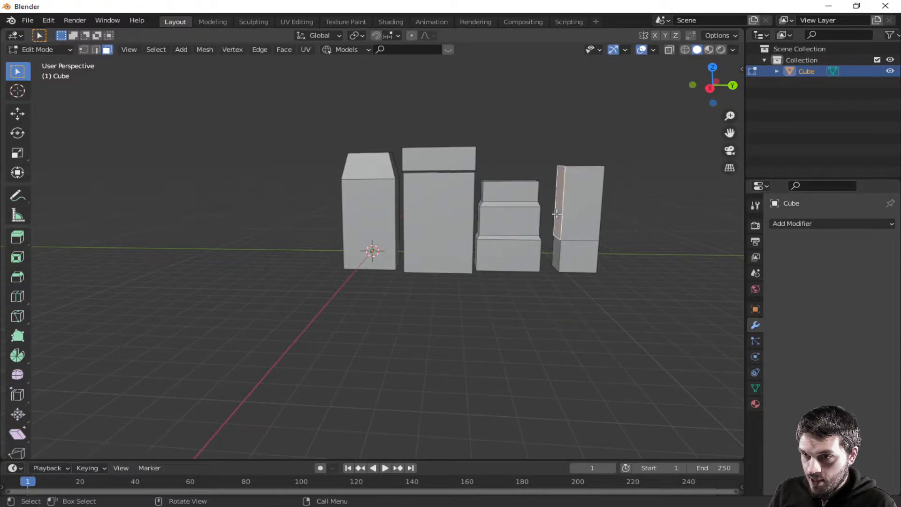
pyautogui.keyDown('shift'); pyautogui.click(555, 251); pyautogui.keyUp('shift')
pyautogui.press('e')
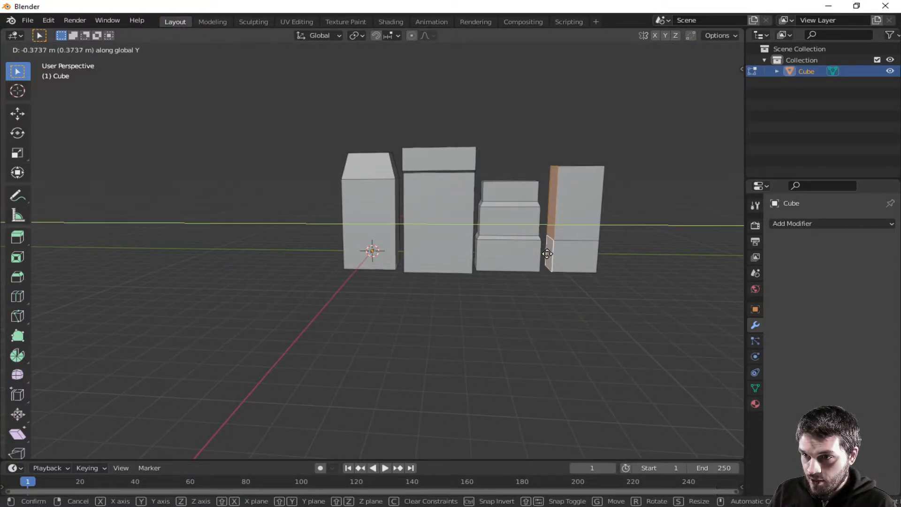
pyautogui.click(542, 253)
# Step: Select both front faces of the new tower and move them outward about 0.3 m along X
pyautogui.moveTo(542, 254); pyautogui.dragTo(457, 304, button='middle')
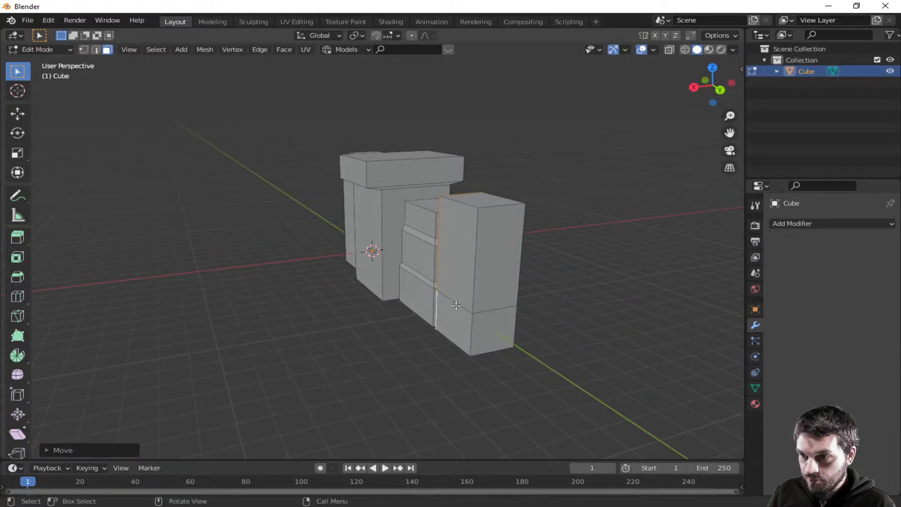
pyautogui.click(457, 304)
pyautogui.keyDown('shift'); pyautogui.click(461, 266); pyautogui.keyUp('shift')
pyautogui.press('g')
pyautogui.press('y')
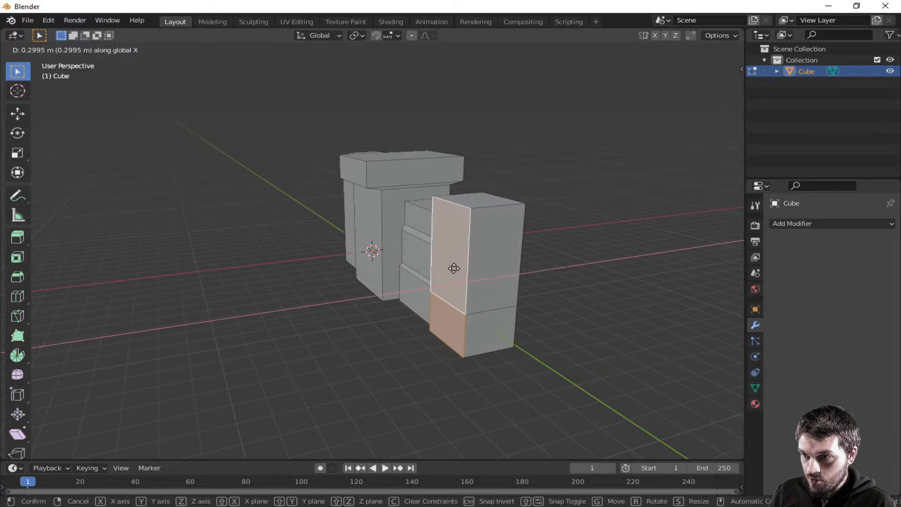
pyautogui.click(453, 269)
# Step: Duplicate the entire new tower and move the copy about 15.3 m along negative Y, beyond the tapered tower
pyautogui.moveTo(440, 288); pyautogui.dragTo(505, 306, button='middle')
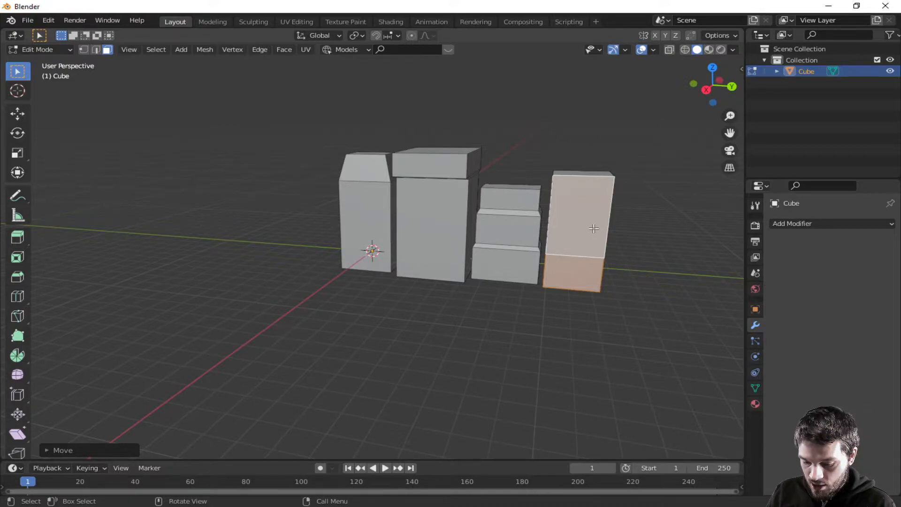
pyautogui.hotkey('ctrl', 'l')
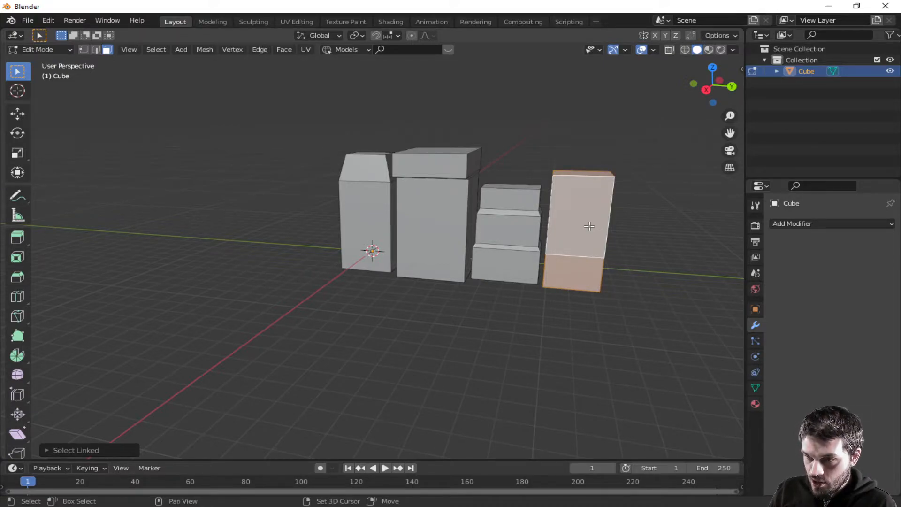
pyautogui.press('g')
pyautogui.press('y')
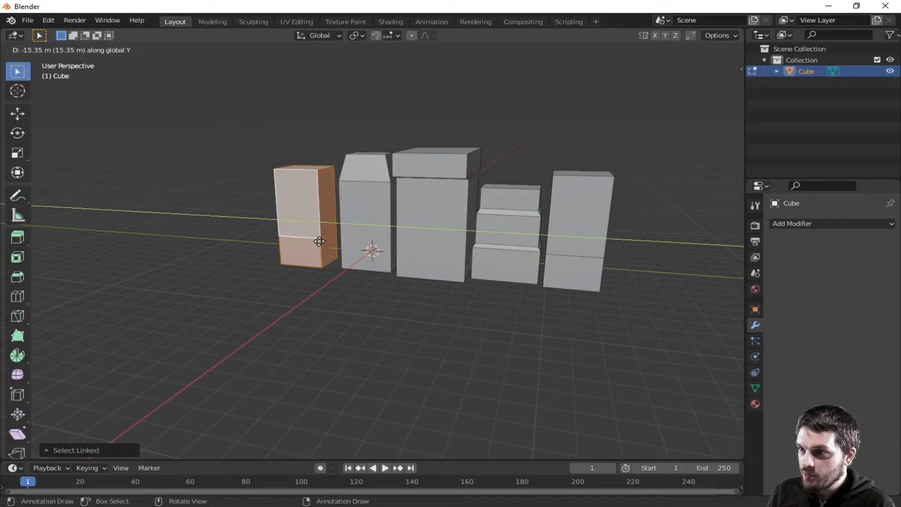
pyautogui.click(320, 240)
# Step: Scale the duplicated tower slightly deeper along X and move it along Y closer to the tapered tower
pyautogui.press('s')
pyautogui.press('y')
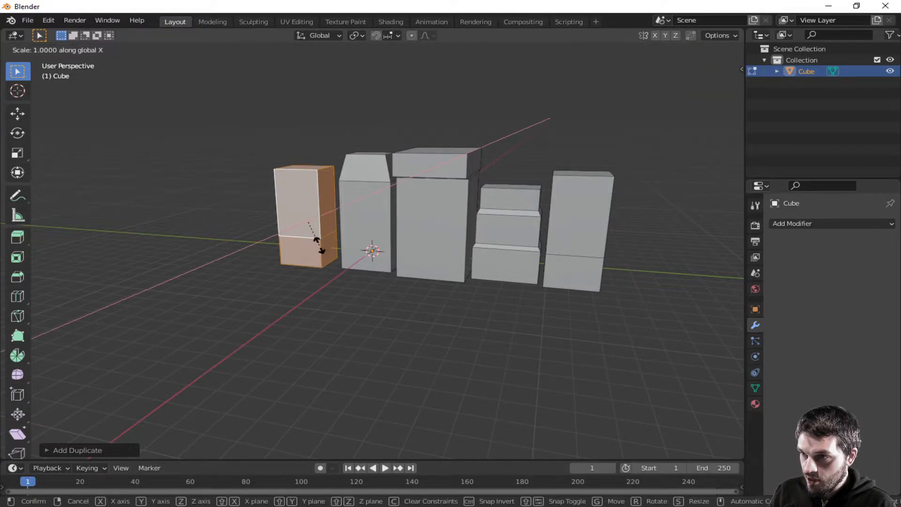
pyautogui.click(307, 251)
pyautogui.press('g')
pyautogui.press('y')
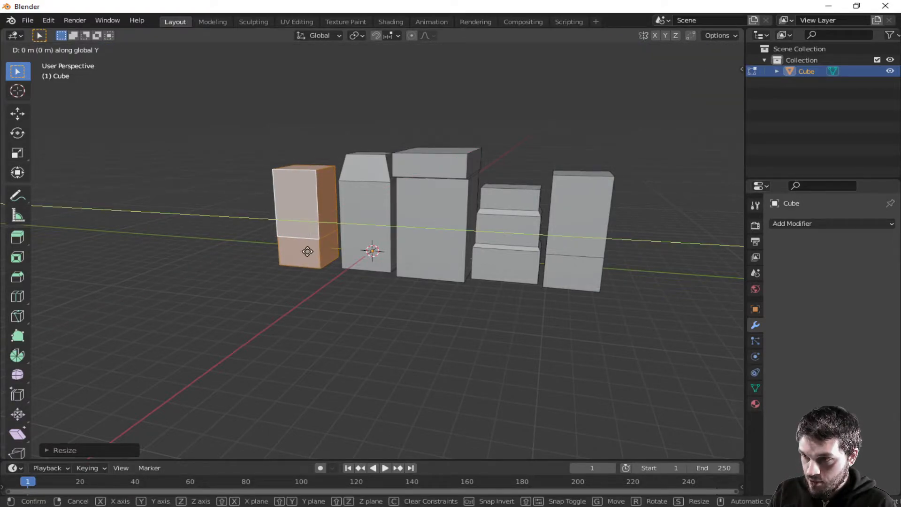
pyautogui.click(314, 254)
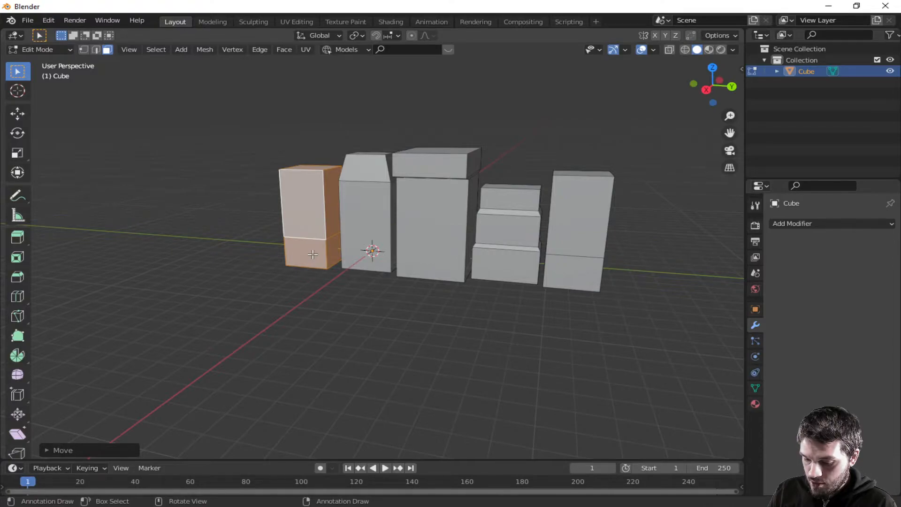
# Step: Widen the duplicated tower along Y by a factor of about 1.27
pyautogui.press('s')
pyautogui.press('y')
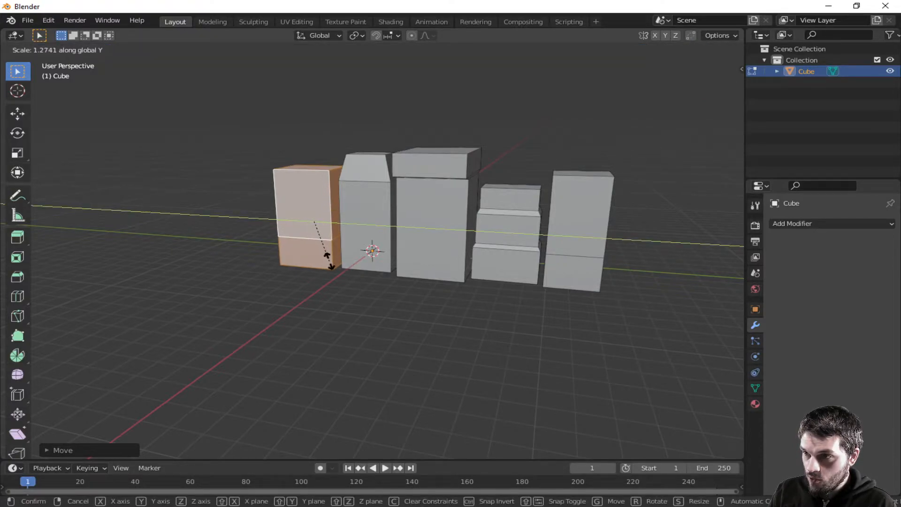
pyautogui.click(327, 259)
# Step: Move the duplicated tower's front top edge about 0.6 m inward along X to slant its upper front
pyautogui.moveTo(327, 260); pyautogui.dragTo(401, 286, button='middle')
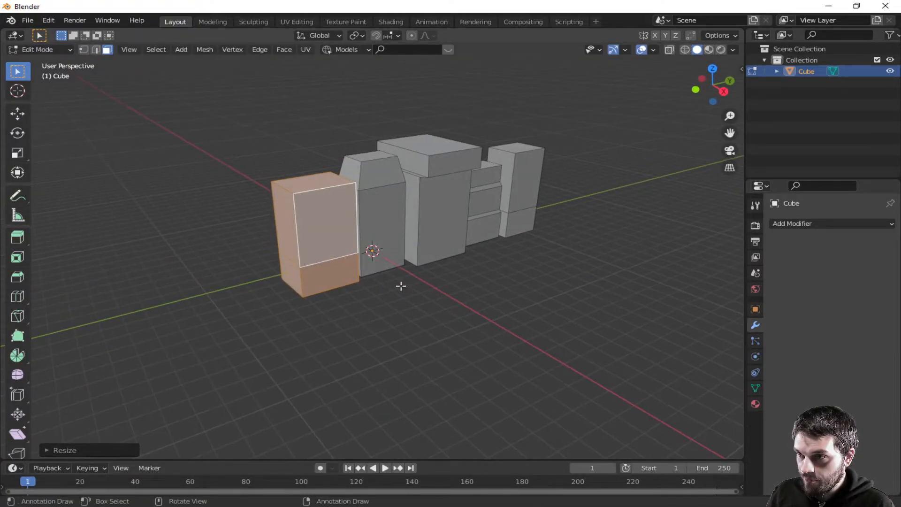
pyautogui.click(401, 286)
pyautogui.click(319, 188)
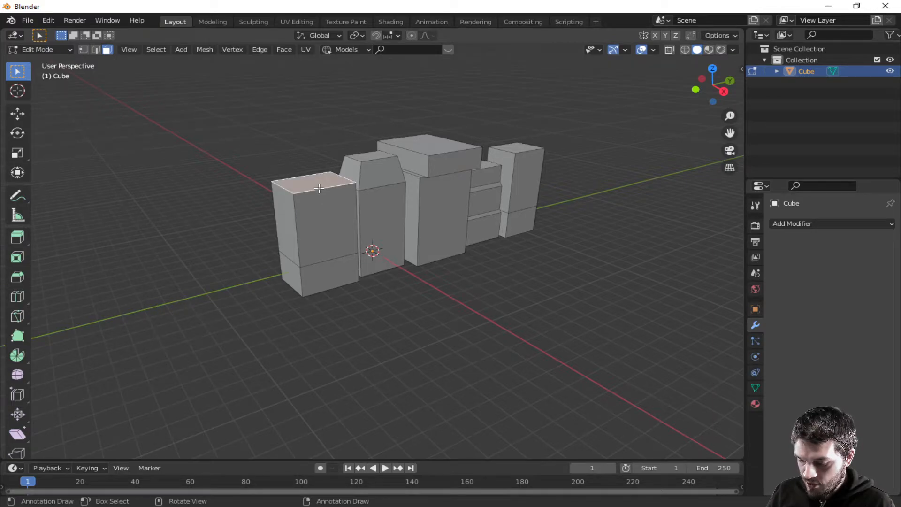
pyautogui.press('g')
pyautogui.press('y')
pyautogui.press('x')
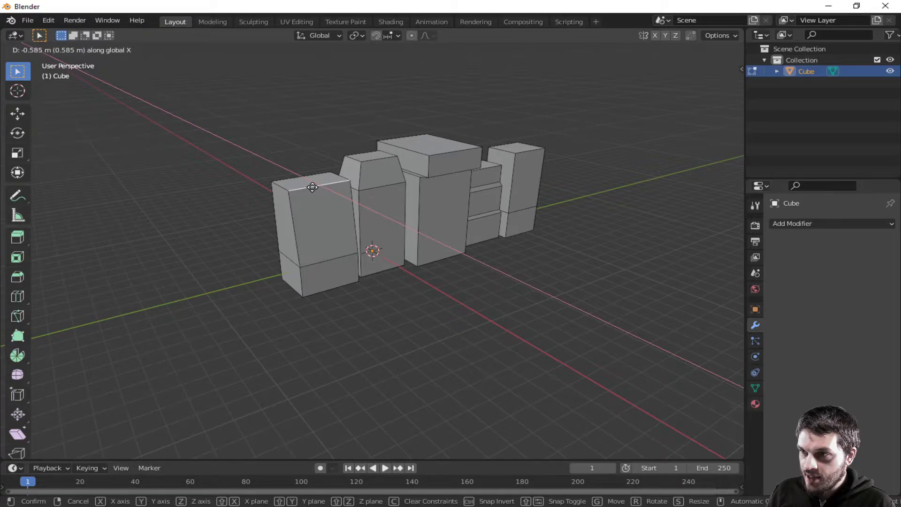
pyautogui.click(312, 187)
# Step: Extrude the slanted tower's top face upward to add a cap block
pyautogui.moveTo(311, 191); pyautogui.dragTo(376, 252, button='middle')
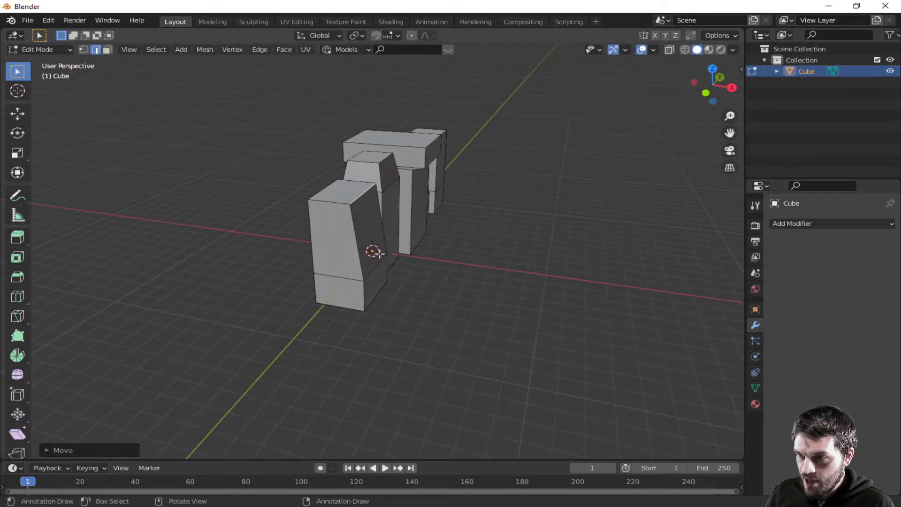
pyautogui.click(349, 198)
pyautogui.press('3')
pyautogui.click(341, 193)
pyautogui.press('e')
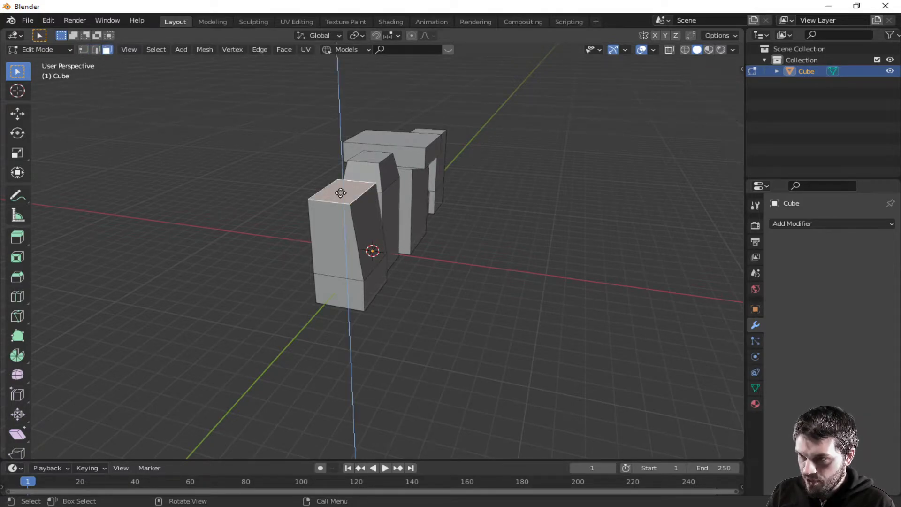
pyautogui.click(342, 170)
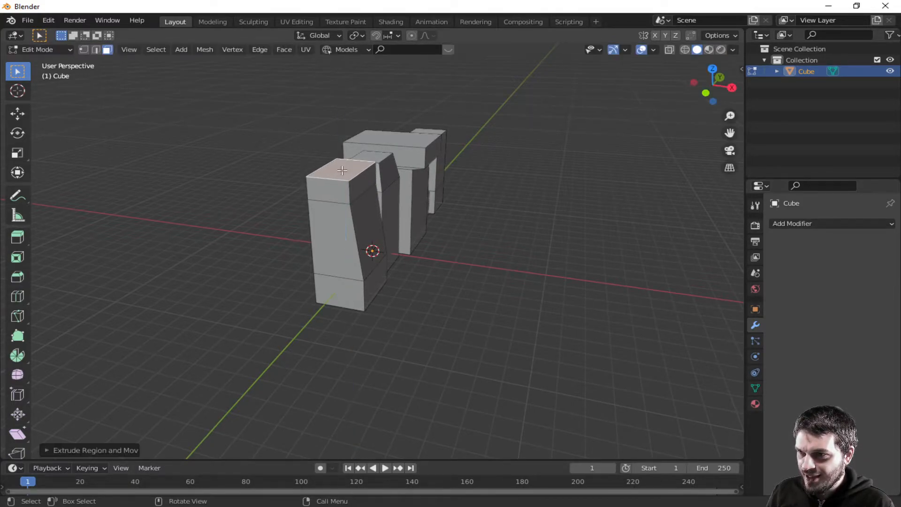
# Step: Move the cap block's front top edge about 0.5 m outward along X so its front leans forward
pyautogui.press('2')
pyautogui.click(366, 172)
pyautogui.press('g')
pyautogui.press('y')
pyautogui.press('x')
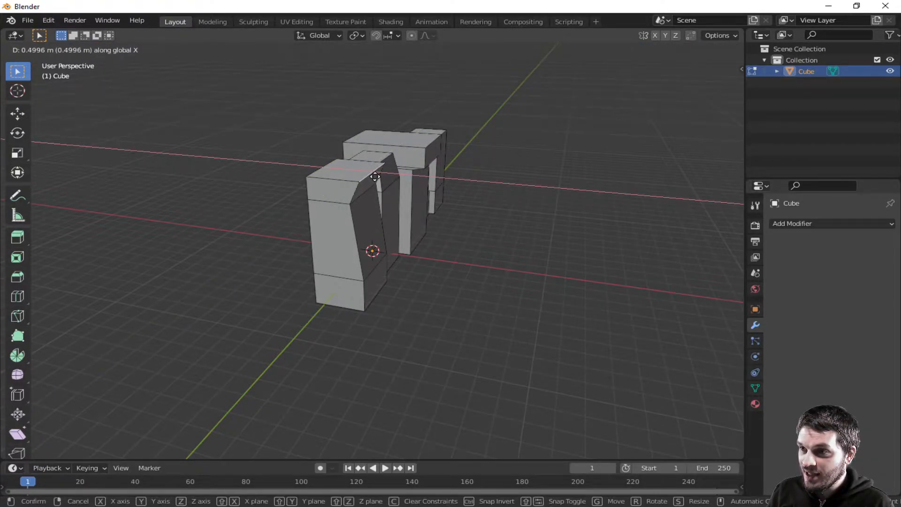
pyautogui.click(375, 177)
# Step: Duplicate the plain tower at the row's +Y end and place the copy along Y beyond the row's opposite end
pyautogui.moveTo(539, 263); pyautogui.dragTo(482, 325, button='middle')
pyautogui.moveTo(513, 305); pyautogui.dragTo(277, 298, button='middle')
pyautogui.moveTo(338, 322); pyautogui.dragTo(531, 282, button='middle')
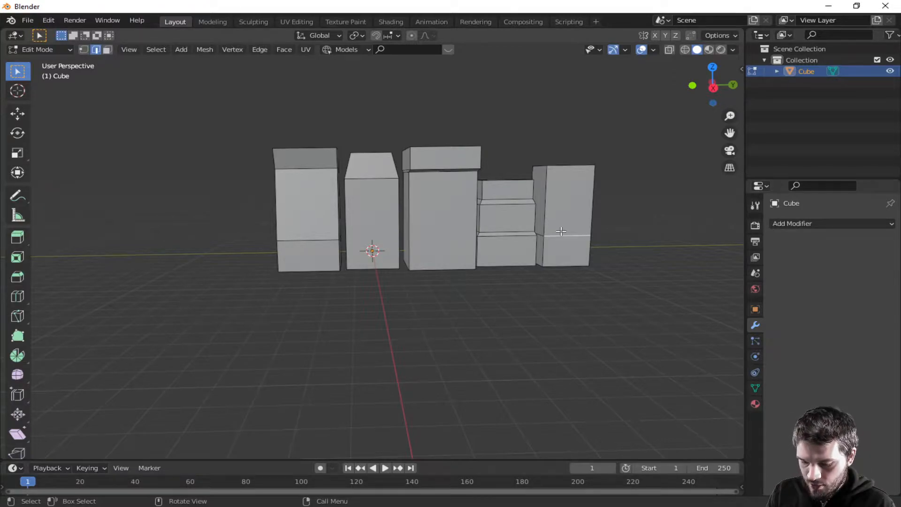
pyautogui.hotkey('ctrl', 'l')
pyautogui.press('g')
pyautogui.press('y')
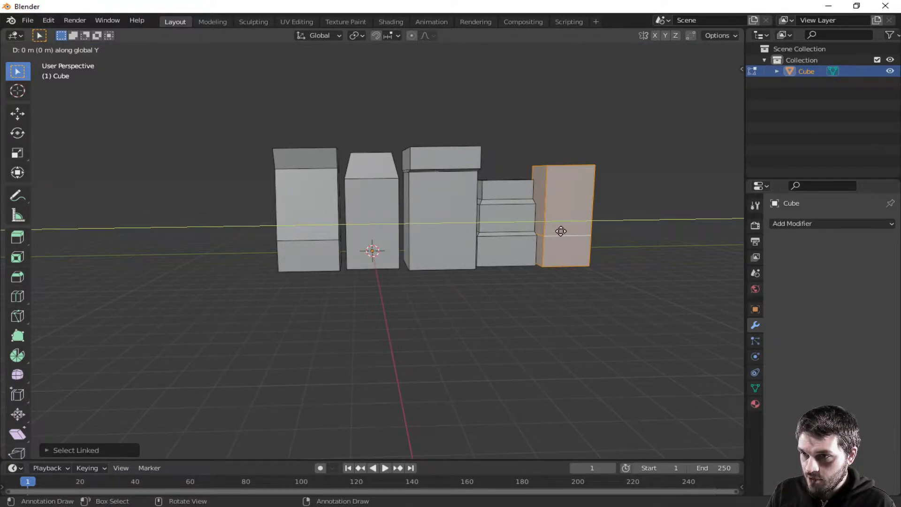
pyautogui.click(230, 260)
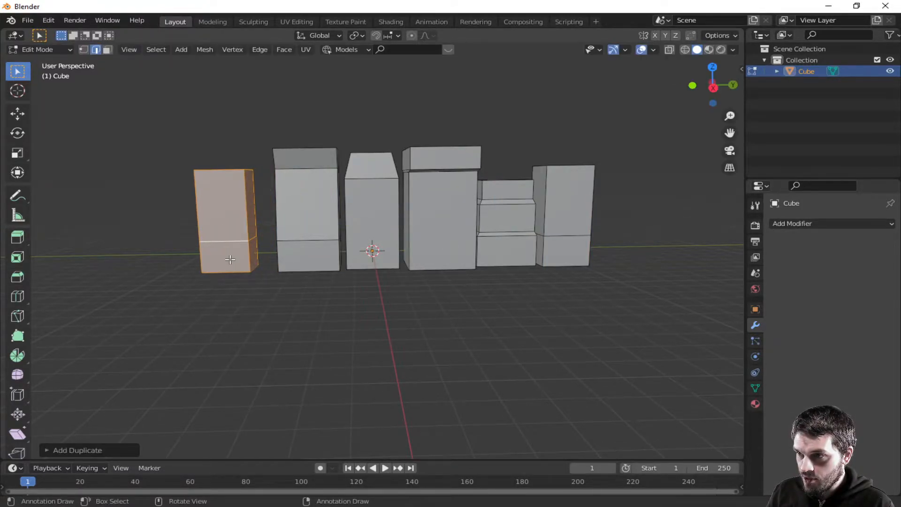
# Step: Widen the new tower copy along Y until it almost reaches the neighbouring slanted tower
pyautogui.press('s')
pyautogui.press('y')
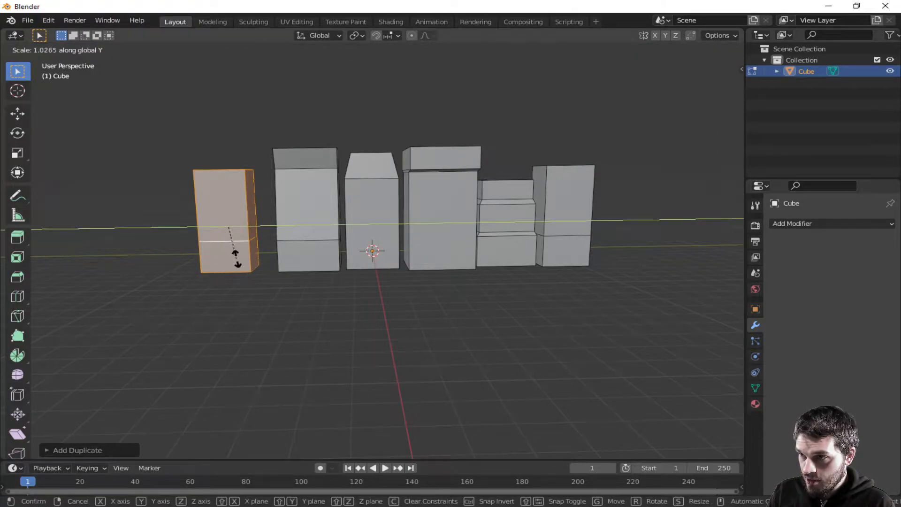
pyautogui.click(278, 263)
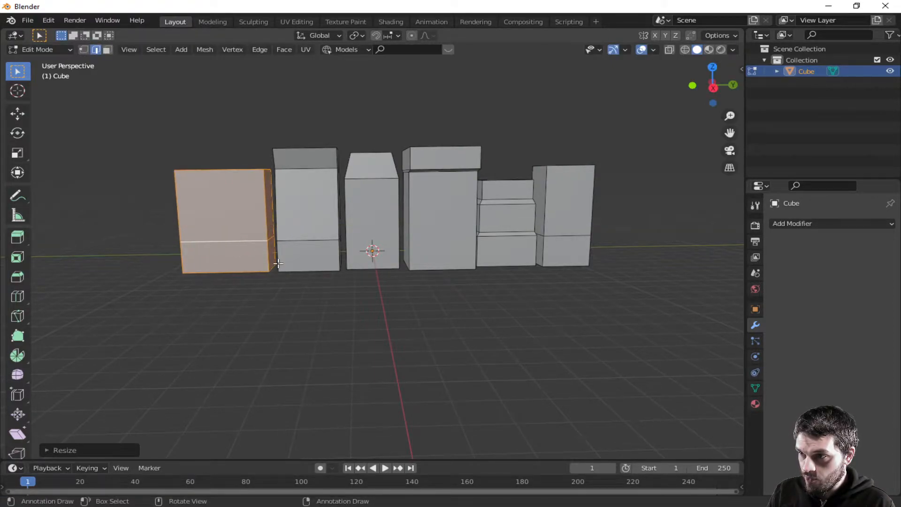
pyautogui.click(291, 318)
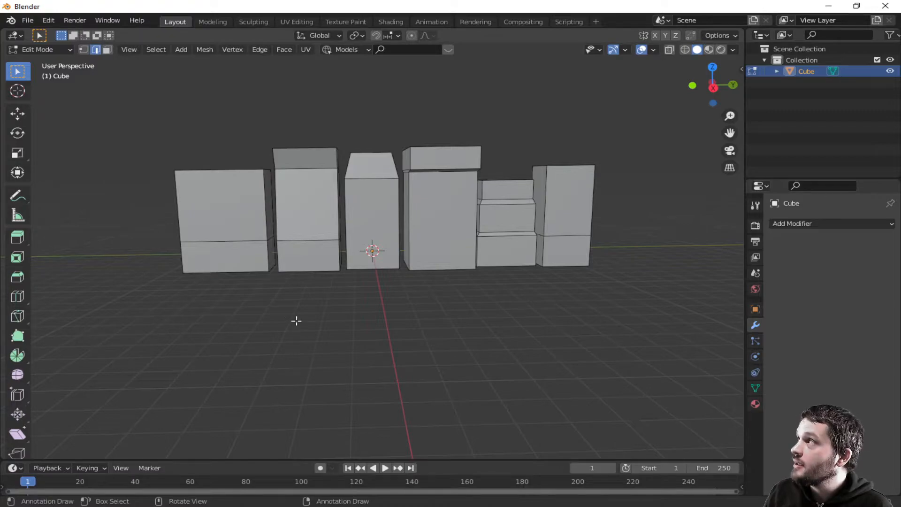
# Step: Select all the buildings' geometry and UV-unwrap it with Project from View in the right orthographic view
pyautogui.moveTo(273, 322); pyautogui.dragTo(292, 336, button='middle')
pyautogui.scroll(-2, 358, 303)
pyautogui.scroll(4, 322, 297)
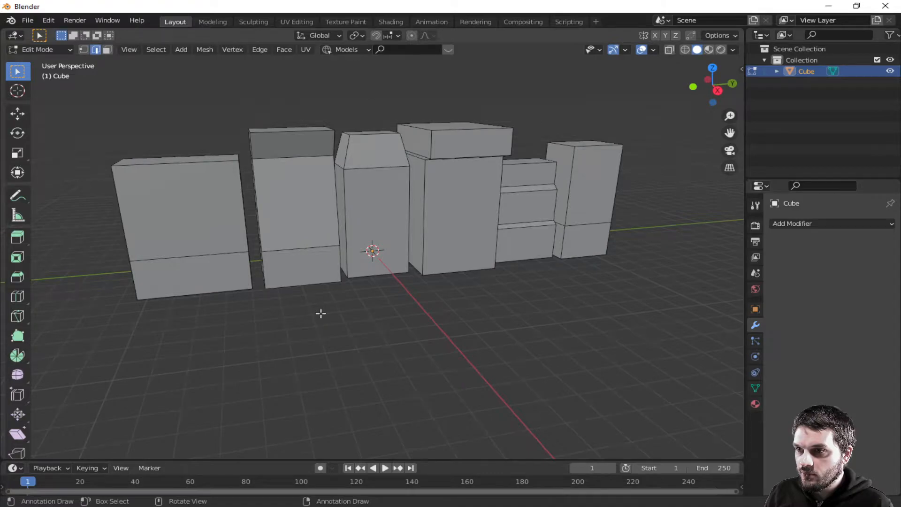
pyautogui.press('Tab')
pyautogui.press('Tab')
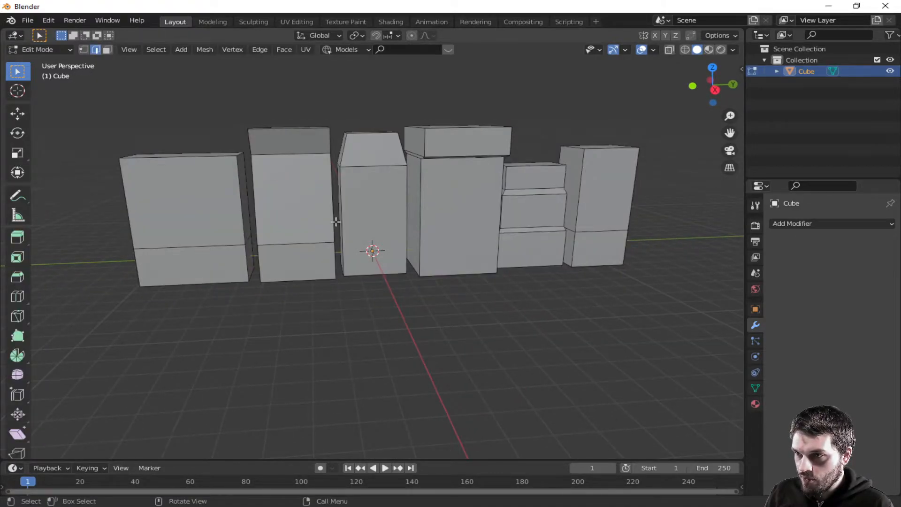
pyautogui.press('a')
pyautogui.press('KP_1')
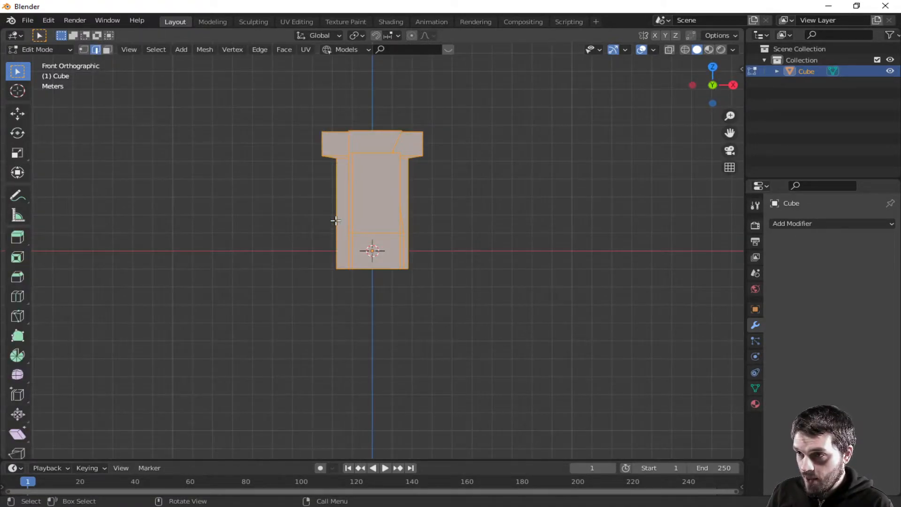
pyautogui.press('KP_3')
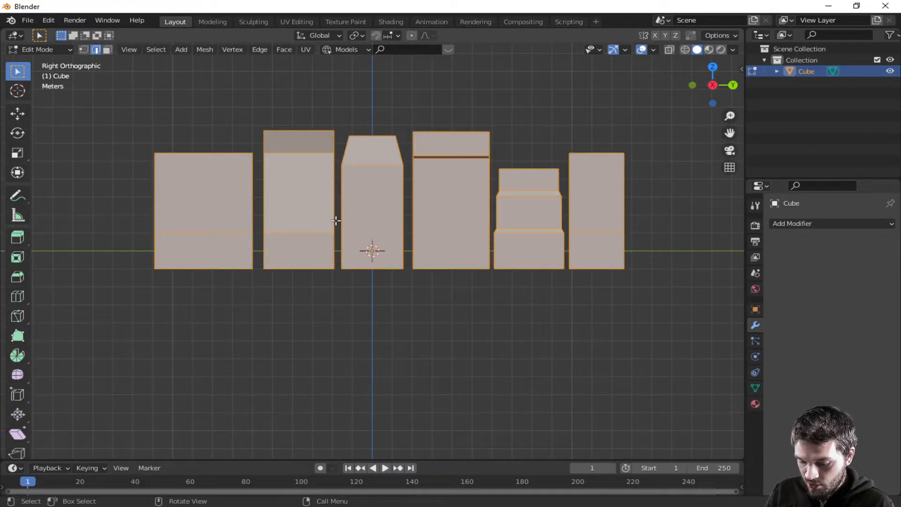
pyautogui.press('u')
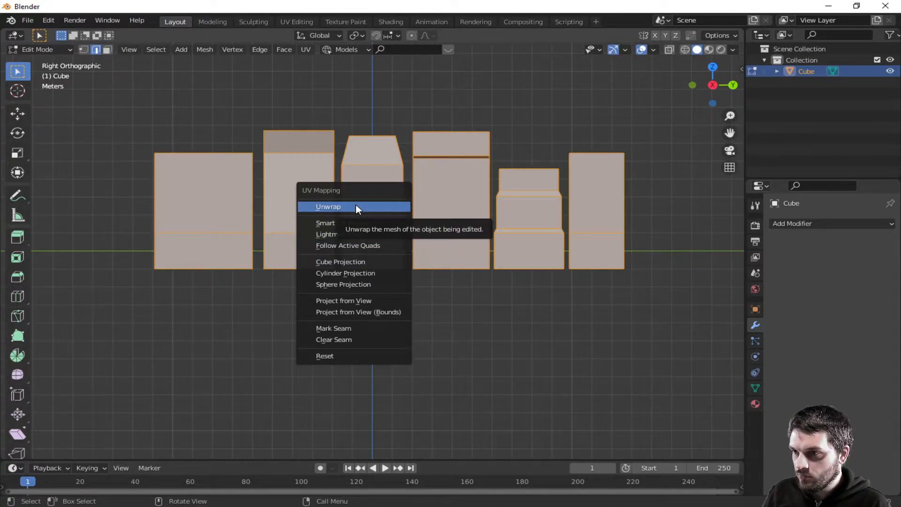
pyautogui.click(351, 301)
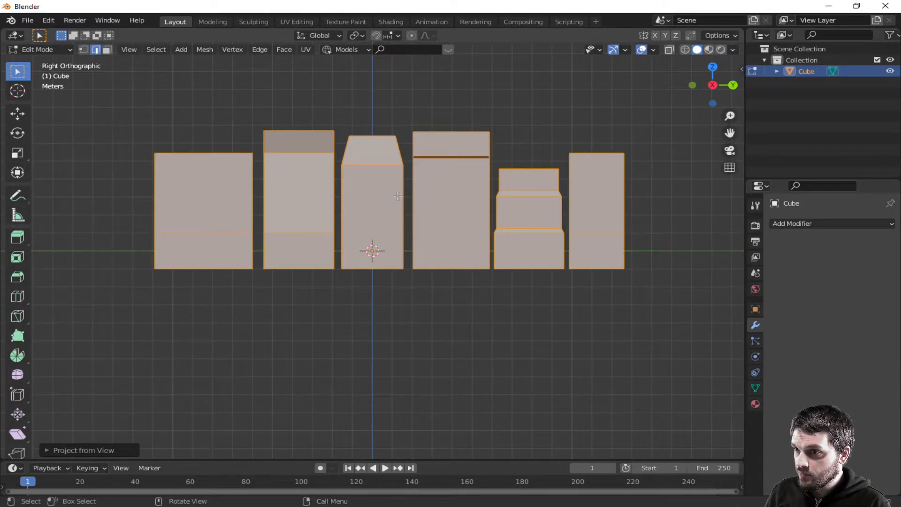
# Step: Deselect the geometry and switch to the Shading workspace
pyautogui.click(393, 108)
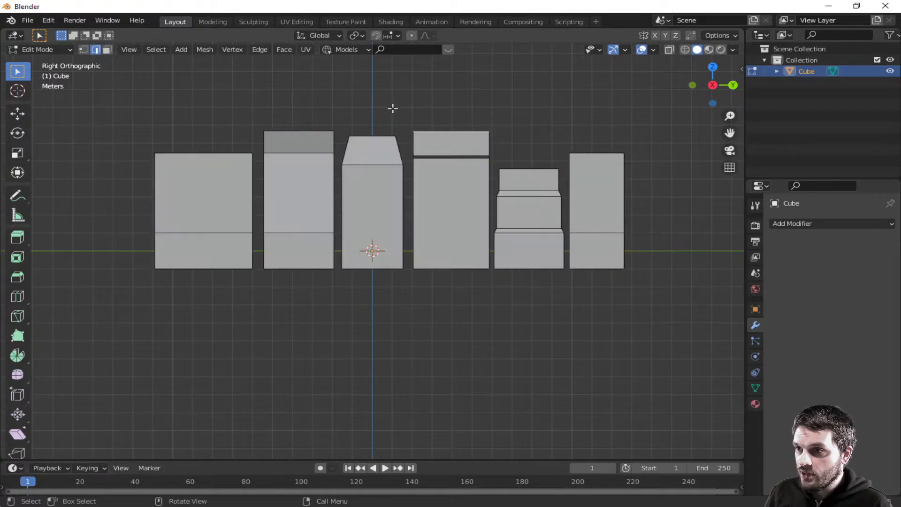
pyautogui.click(389, 21)
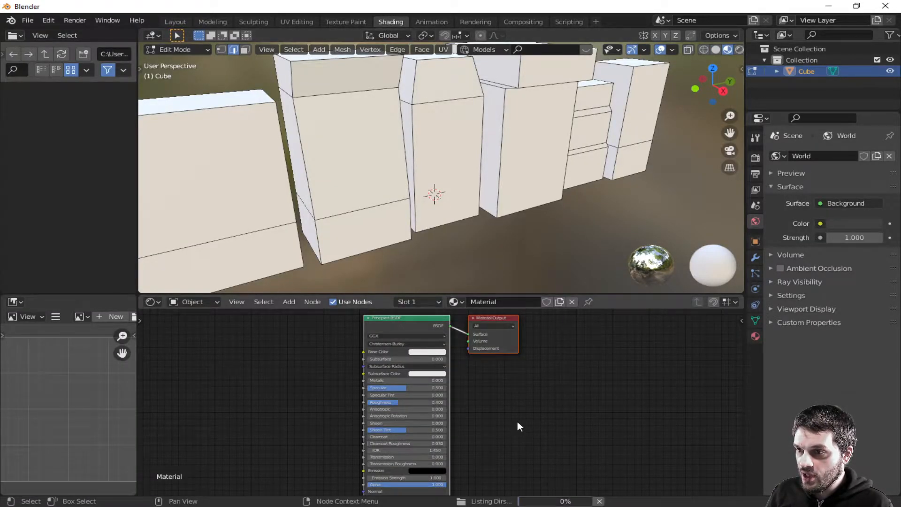
pyautogui.click(286, 380)
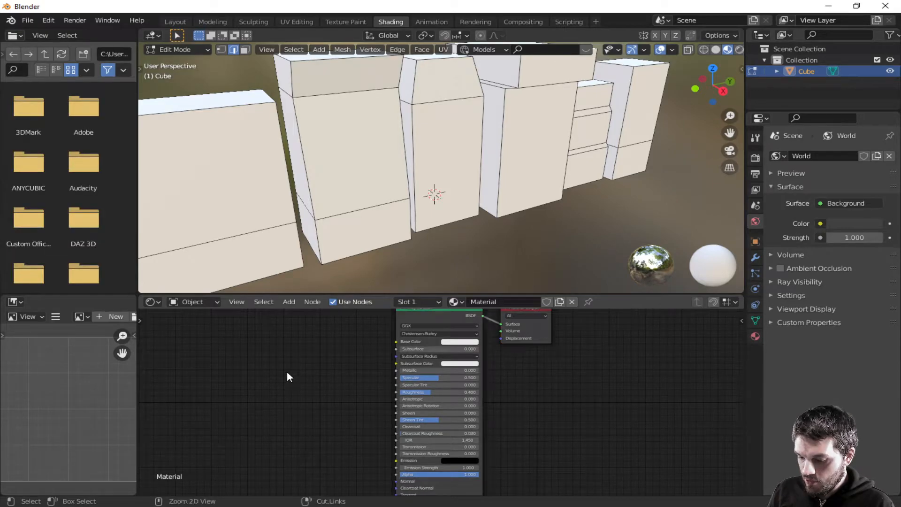
# Step: Start saving the project, create a folder named "buildings background" and open it as the save location
pyautogui.hotkey('ctrl', 's')
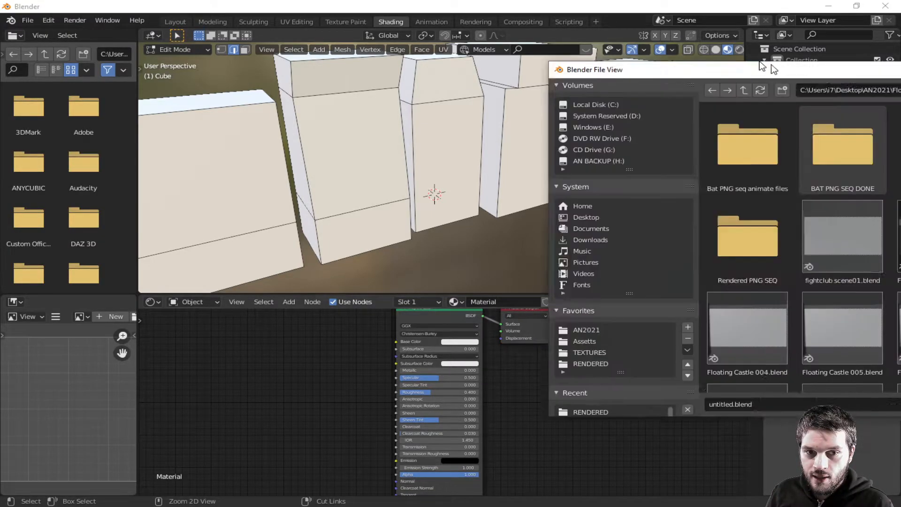
pyautogui.moveTo(798, 70); pyautogui.dragTo(424, 54)
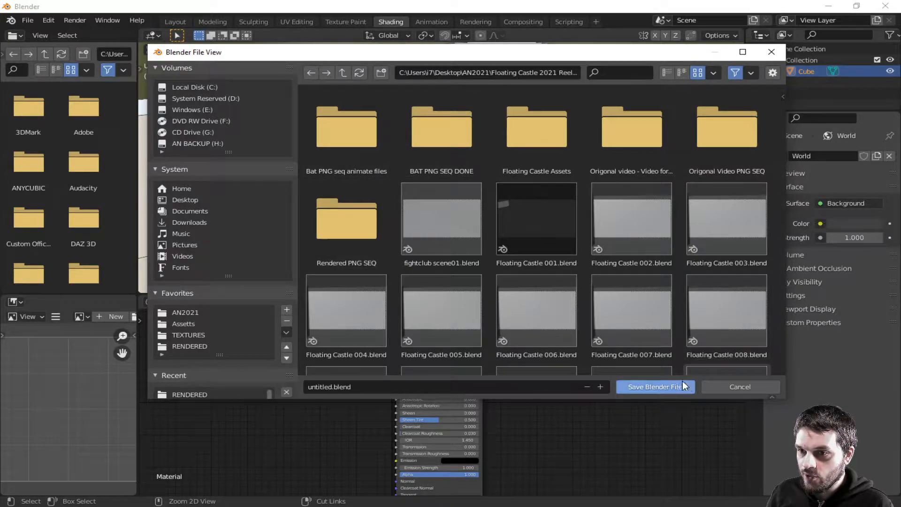
pyautogui.click(381, 73)
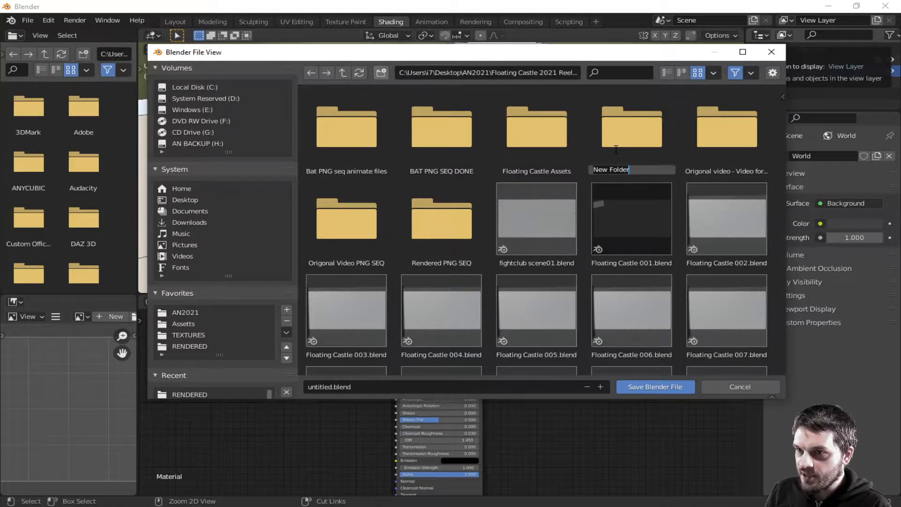
pyautogui.write('Buildings')
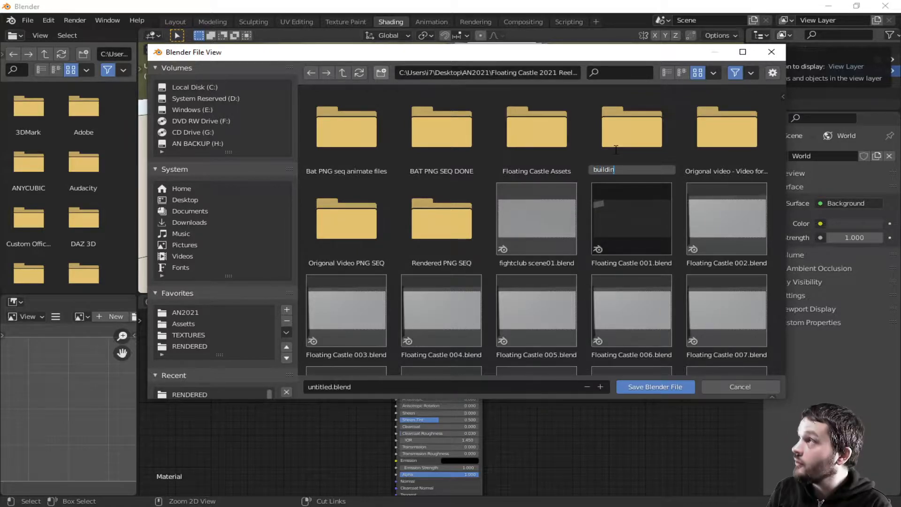
pyautogui.write(' background')
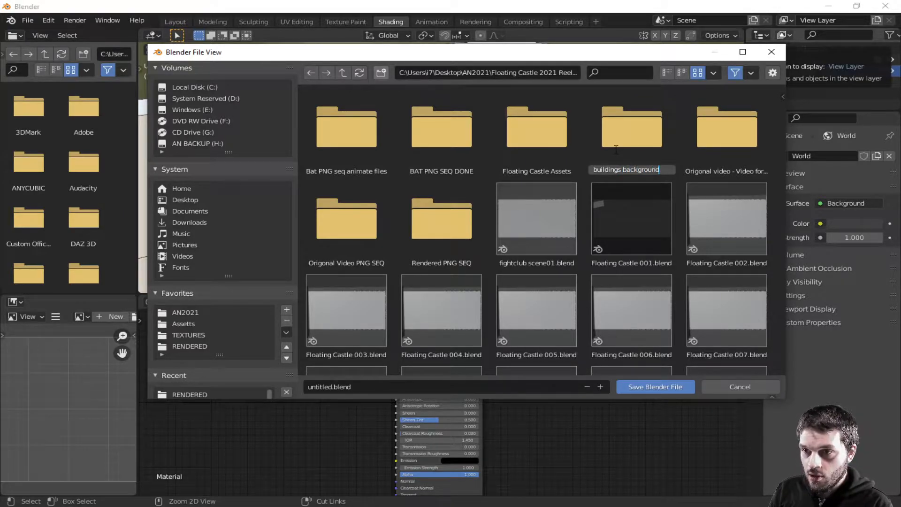
pyautogui.press('Return')
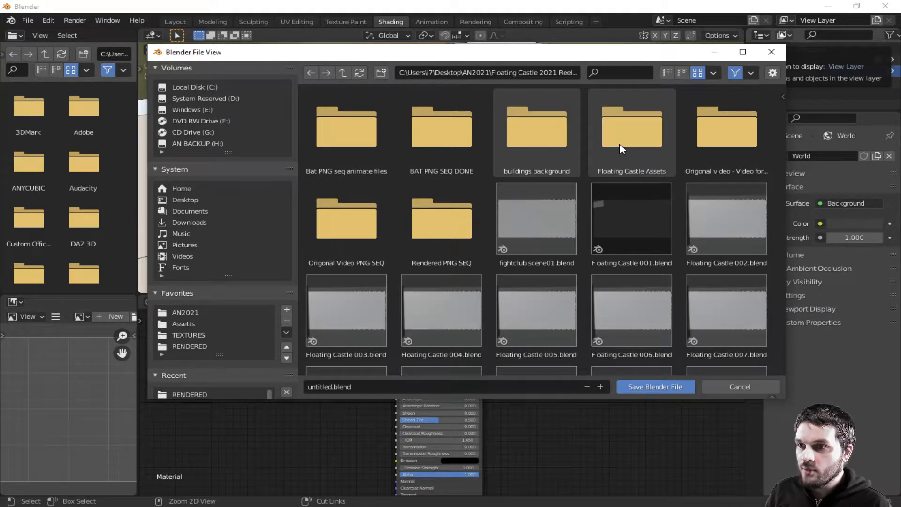
pyautogui.doubleClick(549, 139)
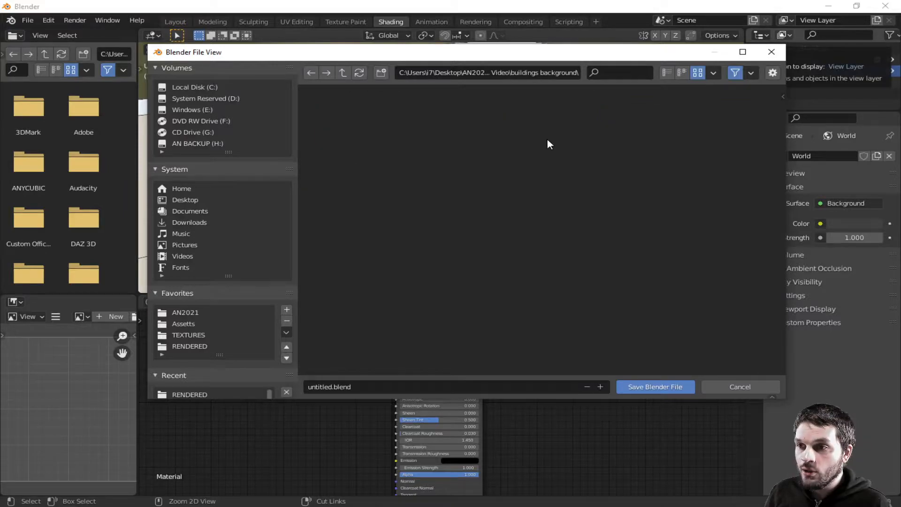
# Step: Name the file "buildings background skyscrapers 001.blend" and save it in the new folder
pyautogui.click(353, 381)
pyautogui.moveTo(331, 391); pyautogui.dragTo(247, 386)
pyautogui.write('buildings')
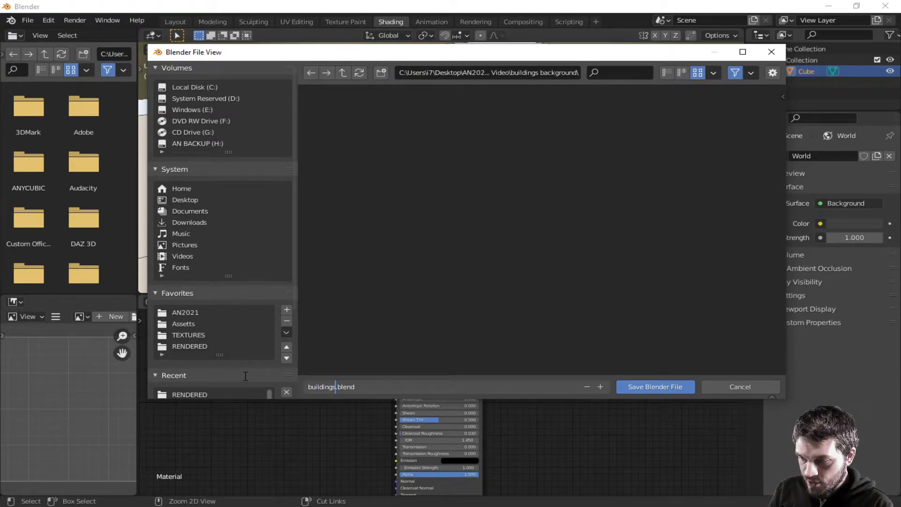
pyautogui.write(' background')
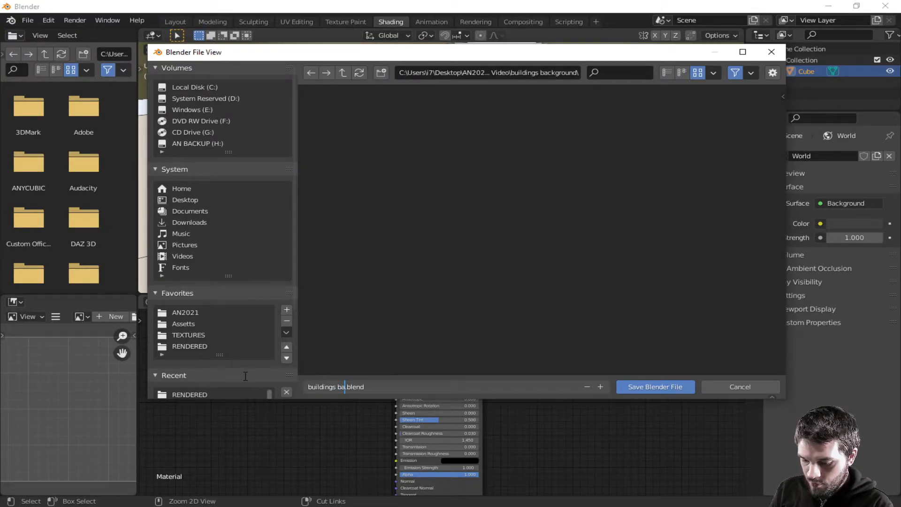
pyautogui.write(' skysca')
pyautogui.press('BackSpace')
pyautogui.write('rppers 00')
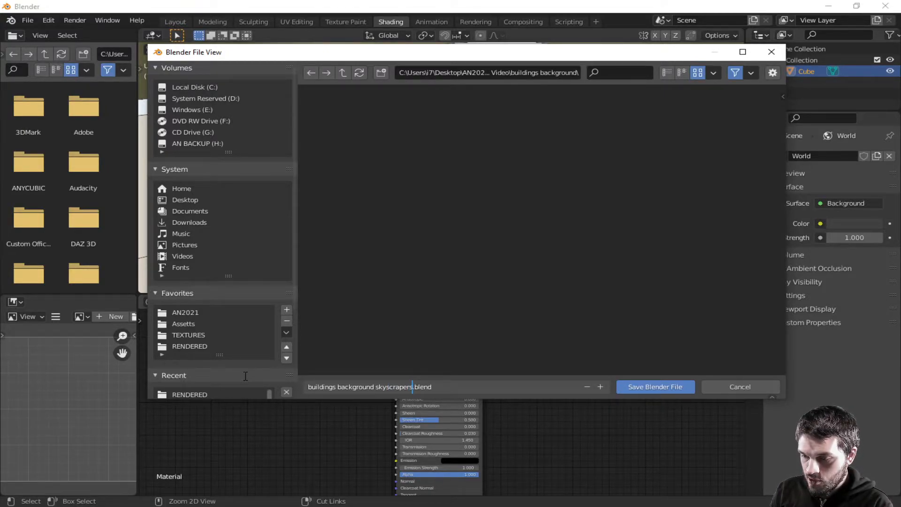
pyautogui.write('1')
pyautogui.press('Return')
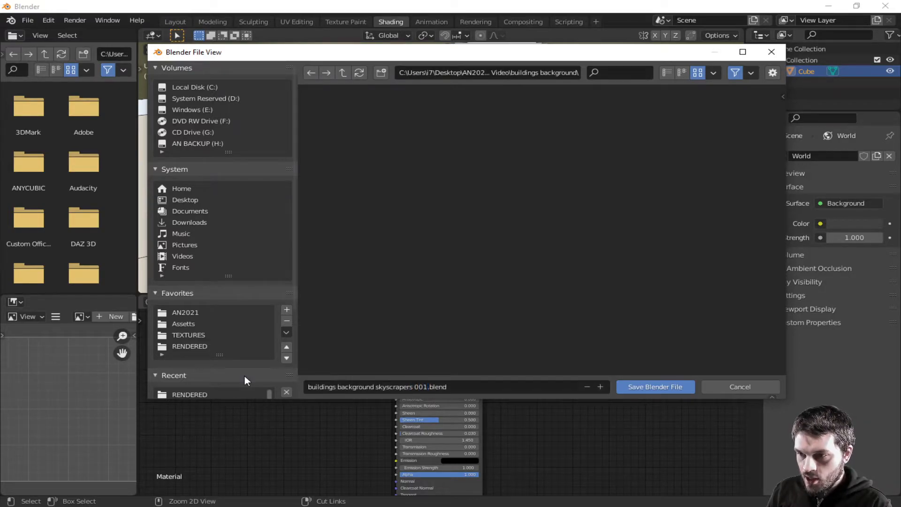
pyautogui.click(244, 375)
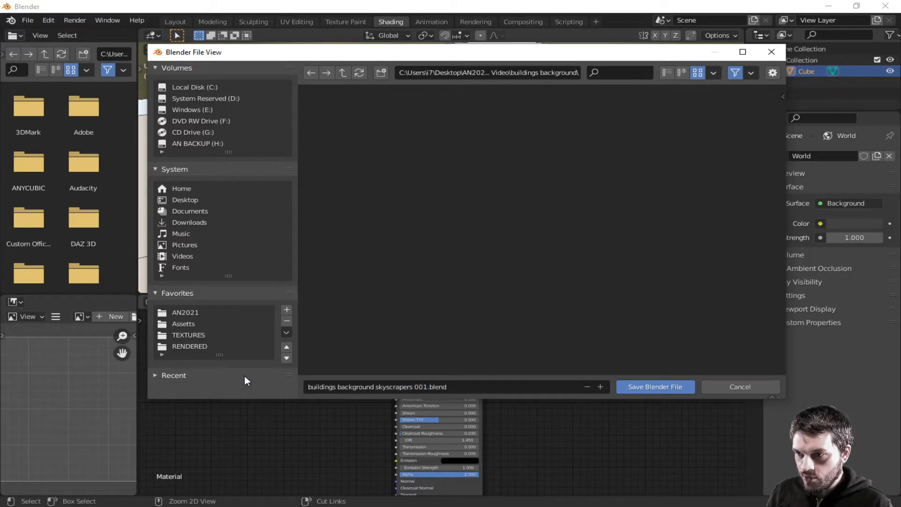
pyautogui.click(666, 387)
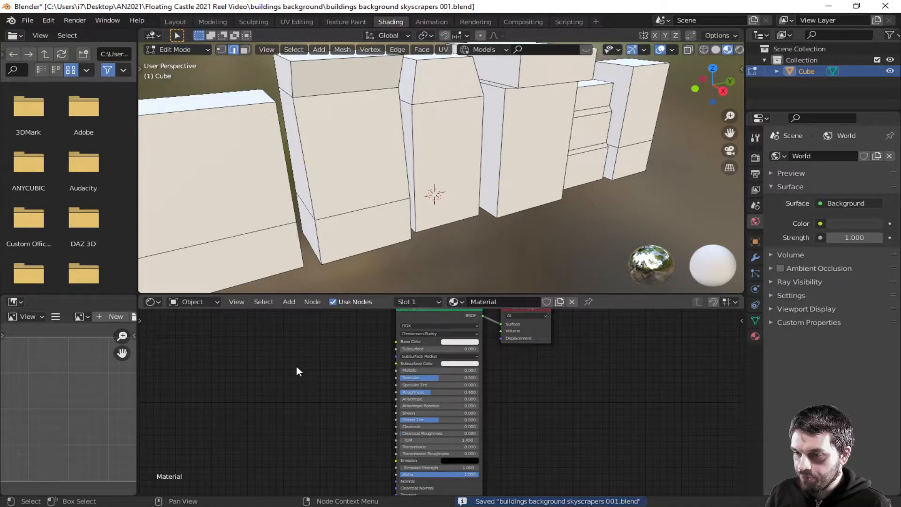
# Step: Add an Image Texture node to the material beside the Principled BSDF node
pyautogui.moveTo(328, 364); pyautogui.dragTo(345, 389, button='middle')
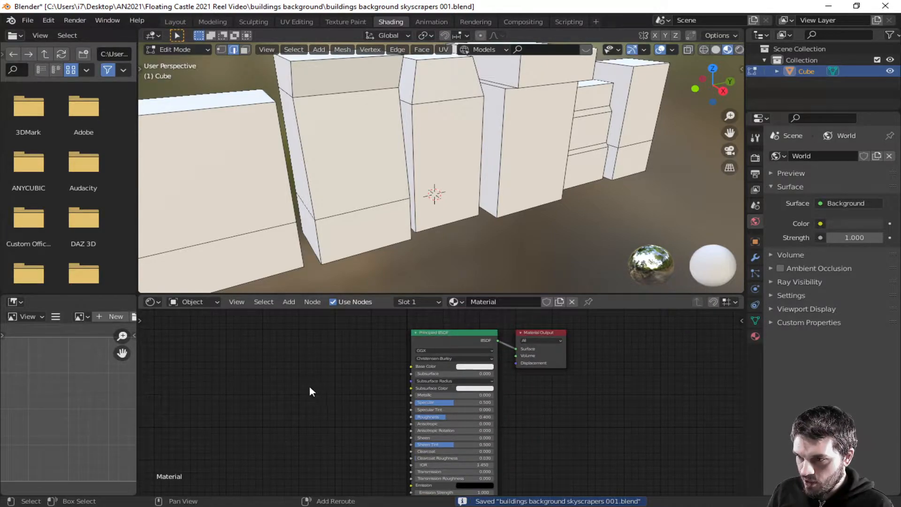
pyautogui.hotkey('shift', 'a')
pyautogui.moveTo(291, 392)
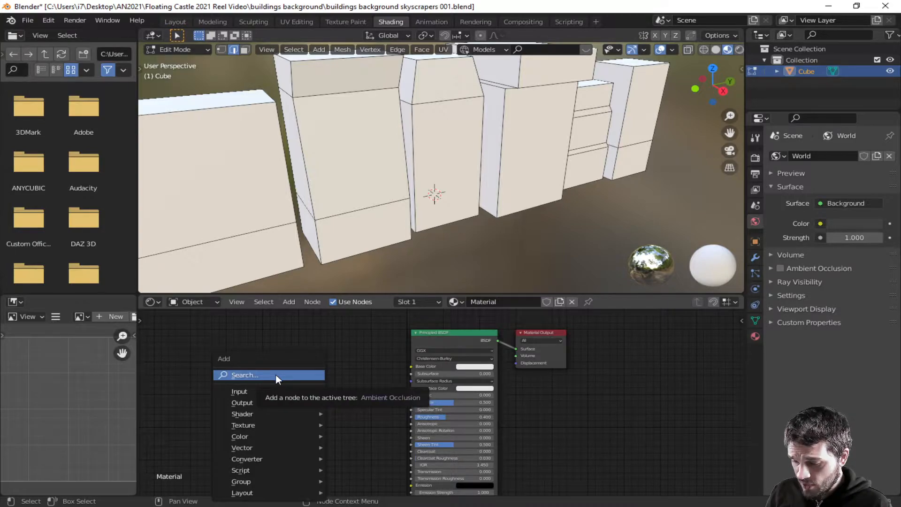
pyautogui.click(275, 375)
pyautogui.write('image')
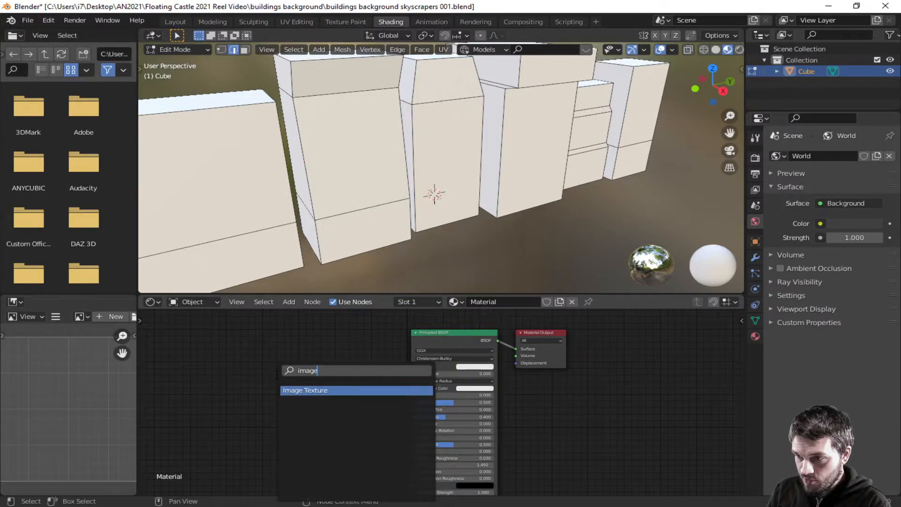
pyautogui.press('Return')
pyautogui.click(241, 331)
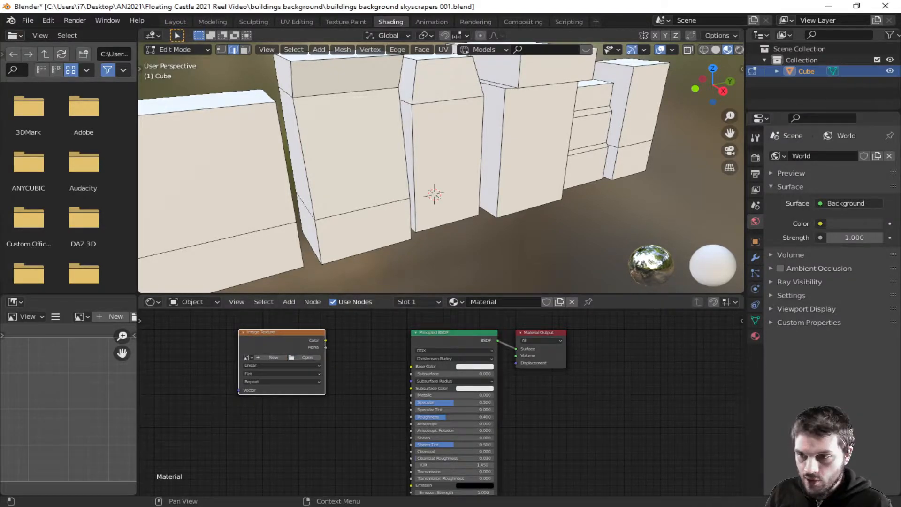
# Step: Move the Image Texture node farther from the Principled BSDF and connect its Color output to Base Color
pyautogui.moveTo(366, 411); pyautogui.dragTo(378, 389, button='middle')
pyautogui.moveTo(282, 318); pyautogui.dragTo(200, 340)
pyautogui.moveTo(304, 400); pyautogui.dragTo(367, 395, button='middle')
pyautogui.scroll(-1, 363, 396)
pyautogui.scroll(1, 359, 391)
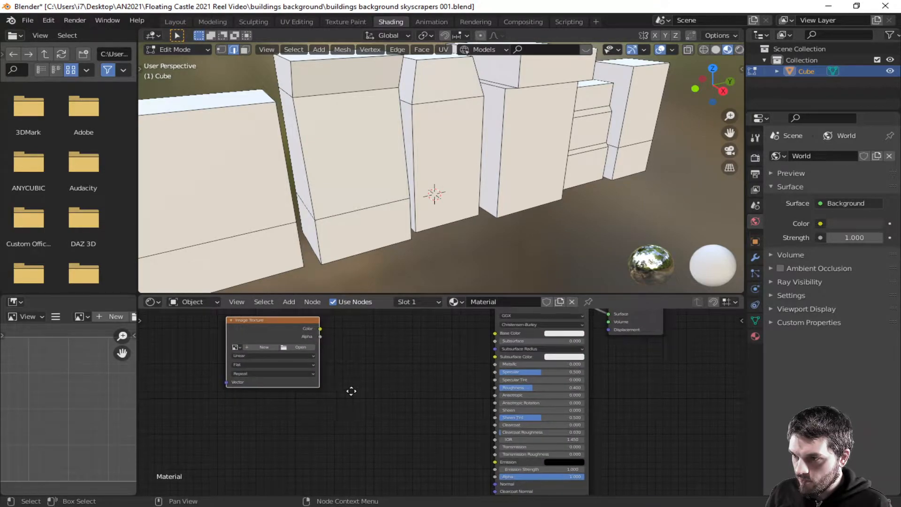
pyautogui.moveTo(347, 388); pyautogui.dragTo(357, 378, button='middle')
pyautogui.moveTo(352, 347); pyautogui.dragTo(343, 368, button='middle')
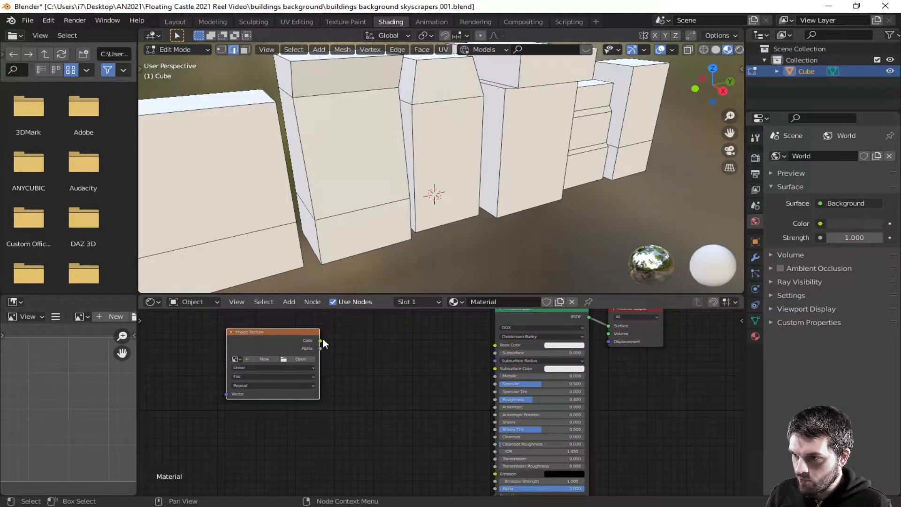
pyautogui.moveTo(320, 340); pyautogui.dragTo(495, 345)
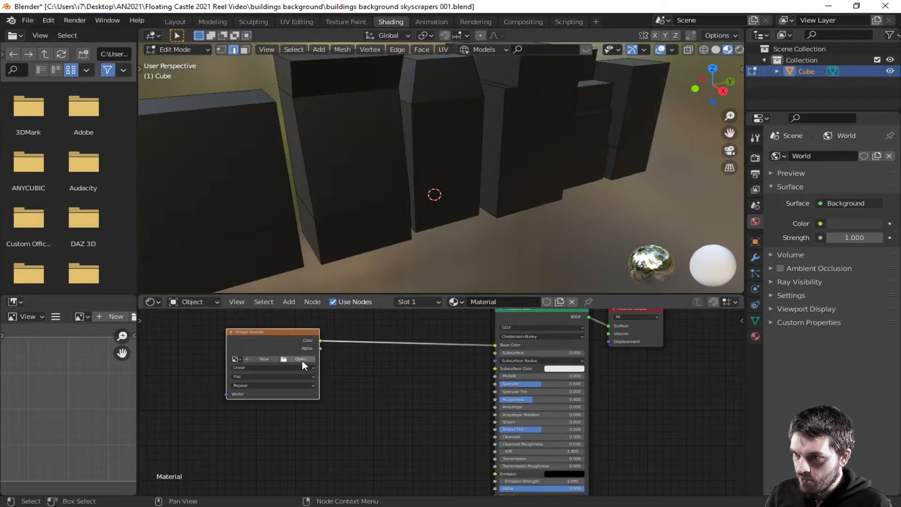
# Step: Start loading an image into the Image Texture node, enlarge the file browser and go to the TEXTURES favorite folder
pyautogui.click(302, 359)
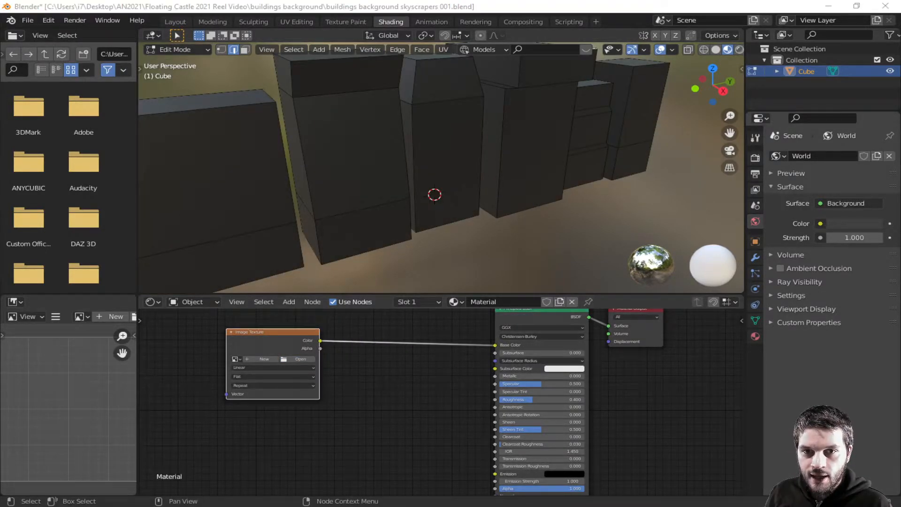
pyautogui.moveTo(663, 129); pyautogui.dragTo(359, 50)
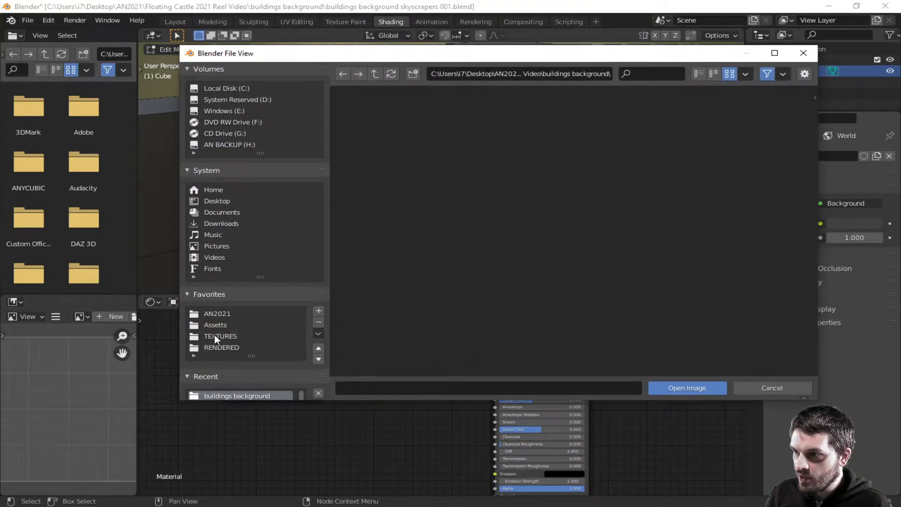
pyautogui.click(217, 336)
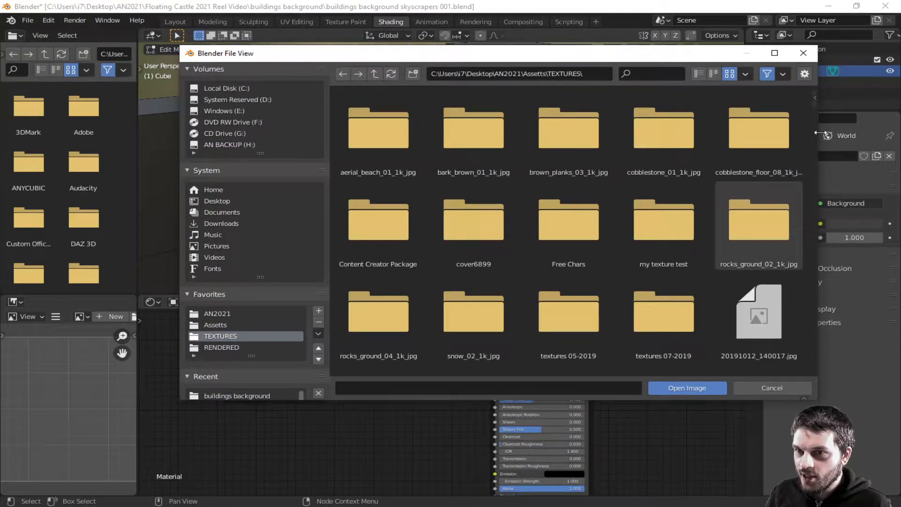
pyautogui.click(775, 53)
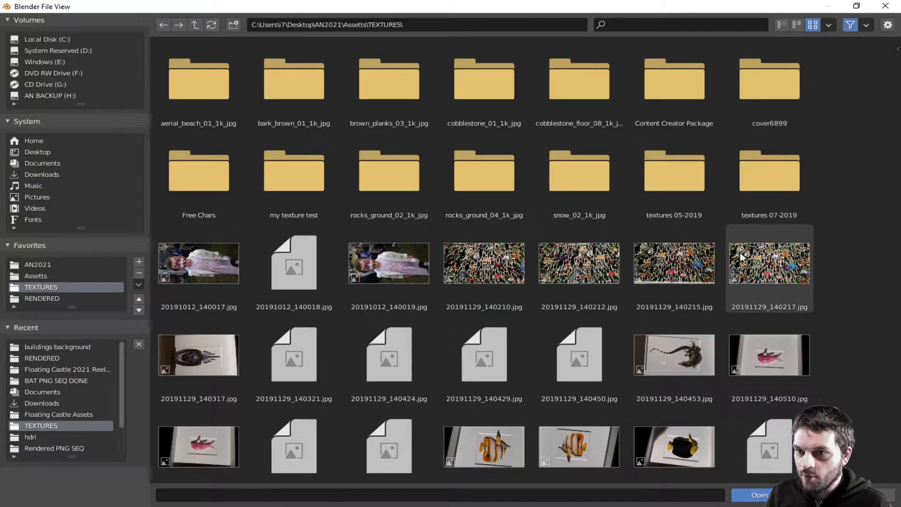
# Step: Compare the city night images in the folder and load "city night 00003.jpg" as the node's texture
pyautogui.scroll(-10, 677, 345)
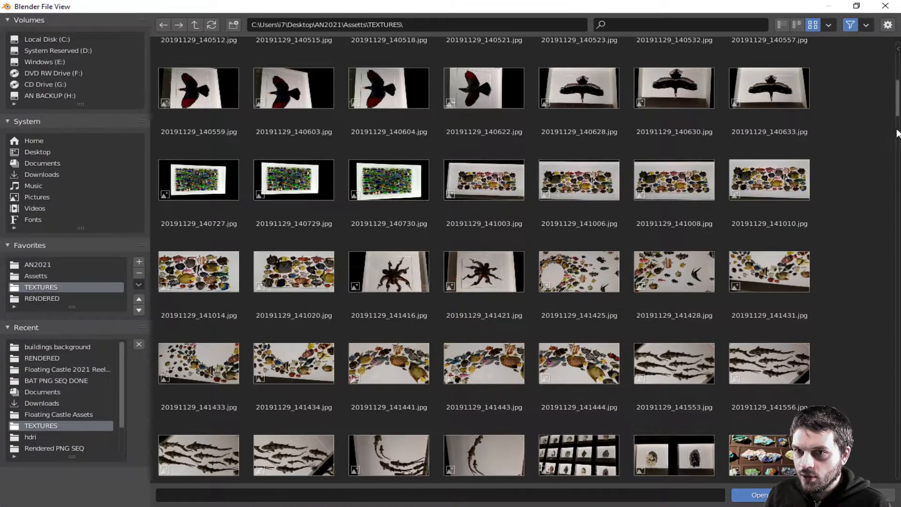
pyautogui.moveTo(898, 131); pyautogui.dragTo(894, 165)
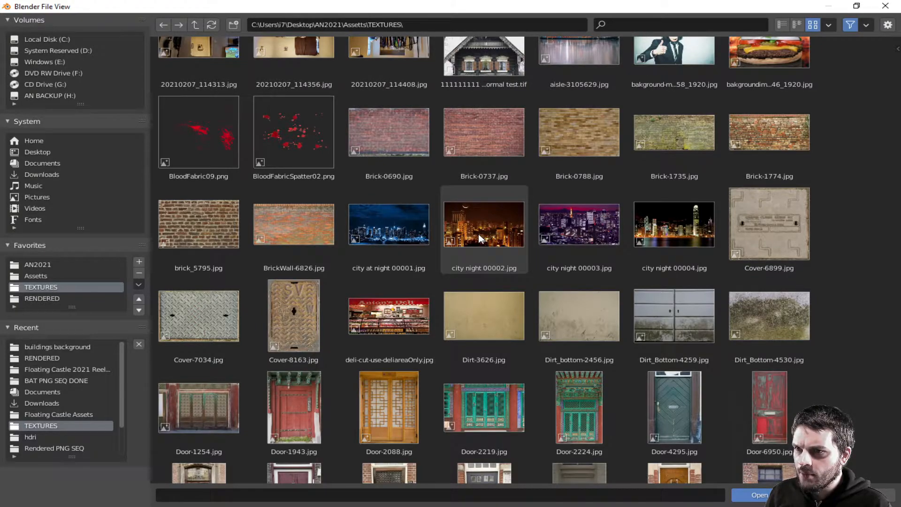
pyautogui.click(586, 230)
pyautogui.click(685, 232)
pyautogui.click(580, 232)
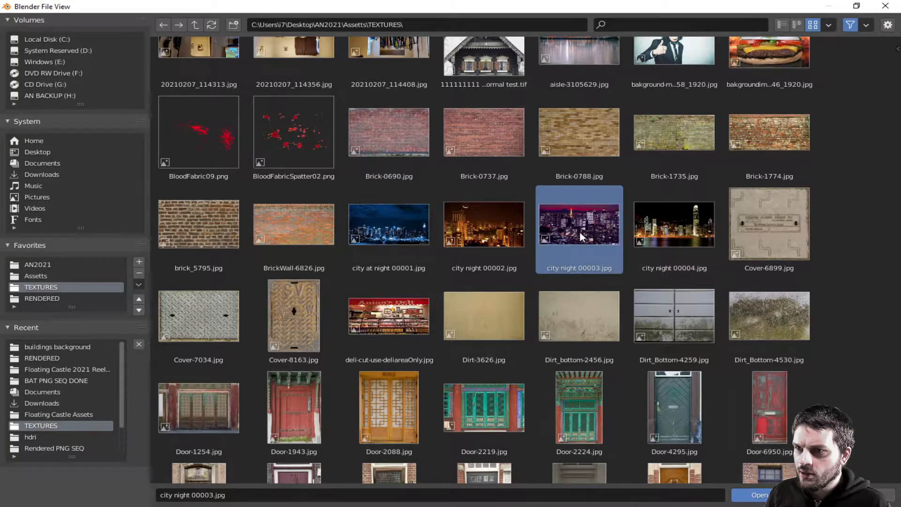
pyautogui.click(473, 232)
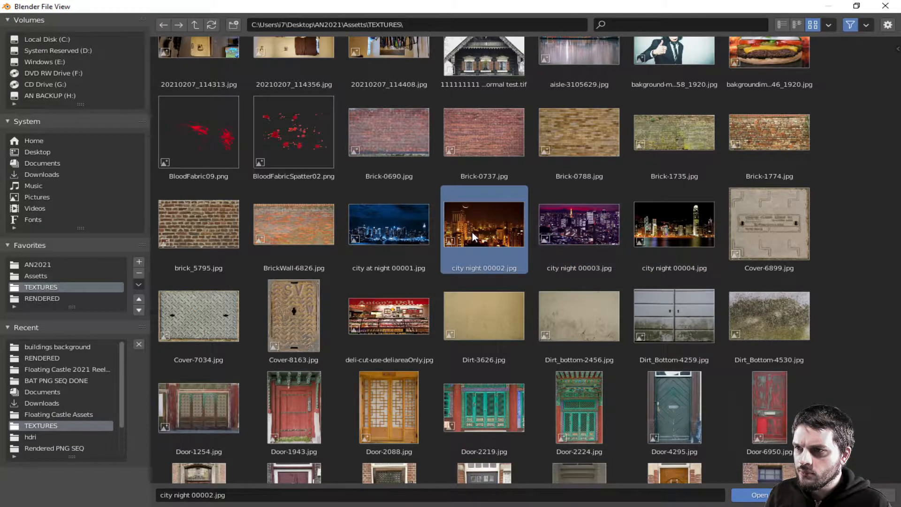
pyautogui.doubleClick(565, 229)
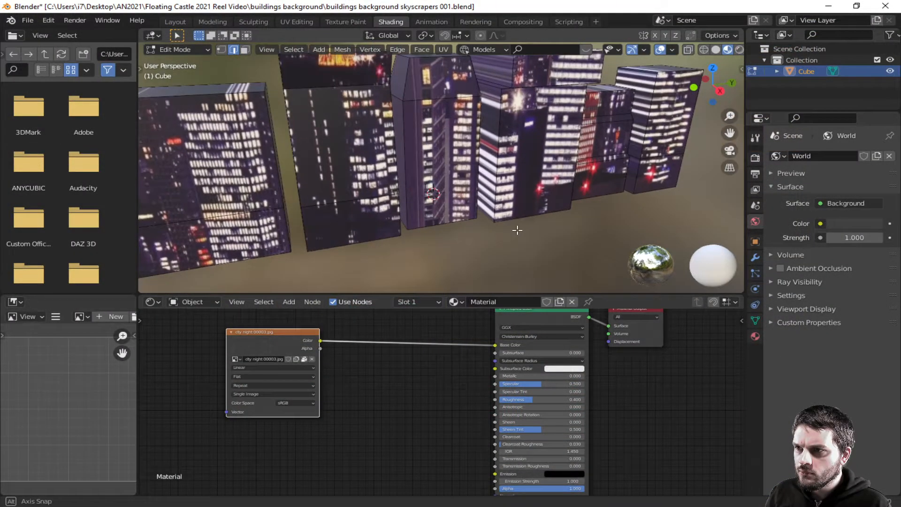
# Step: Switch to the UV Editing workspace and show the buildings in Material Preview shading
pyautogui.scroll(-5, 516, 227)
pyautogui.moveTo(517, 227); pyautogui.dragTo(489, 199, button='middle')
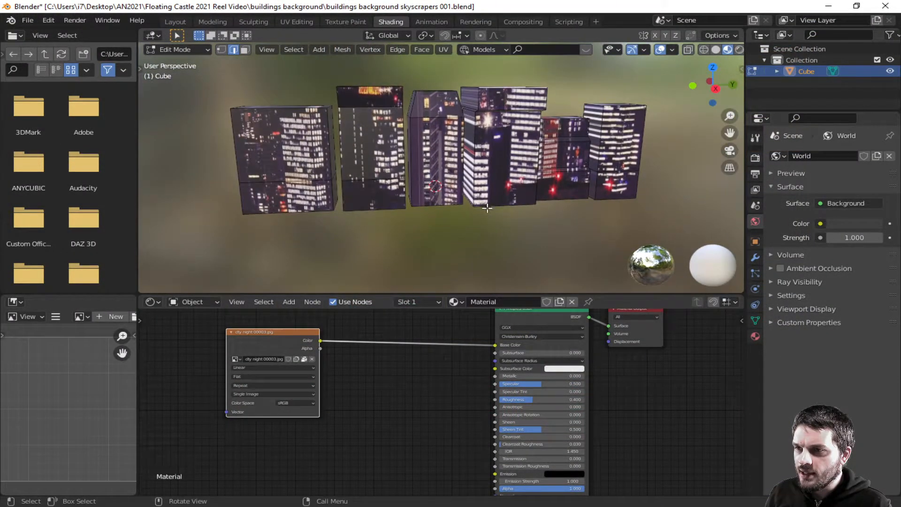
pyautogui.click(302, 19)
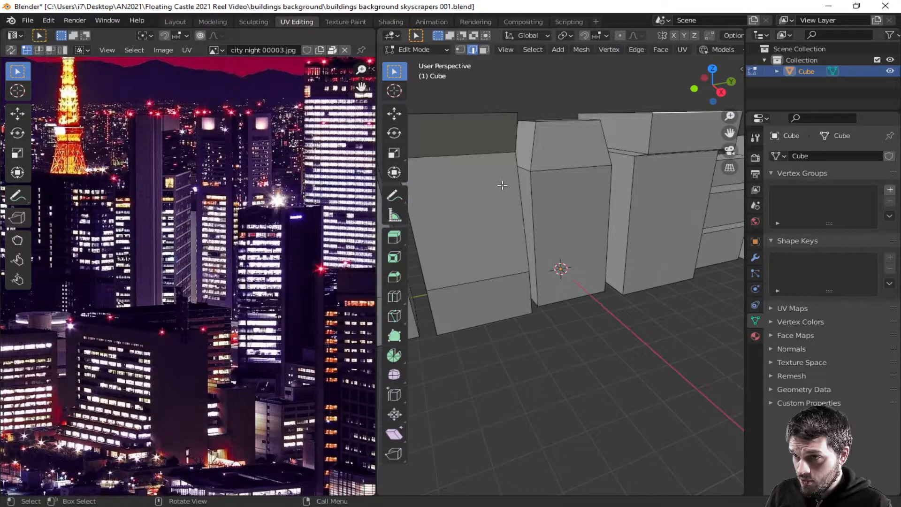
pyautogui.scroll(-5, 662, 51)
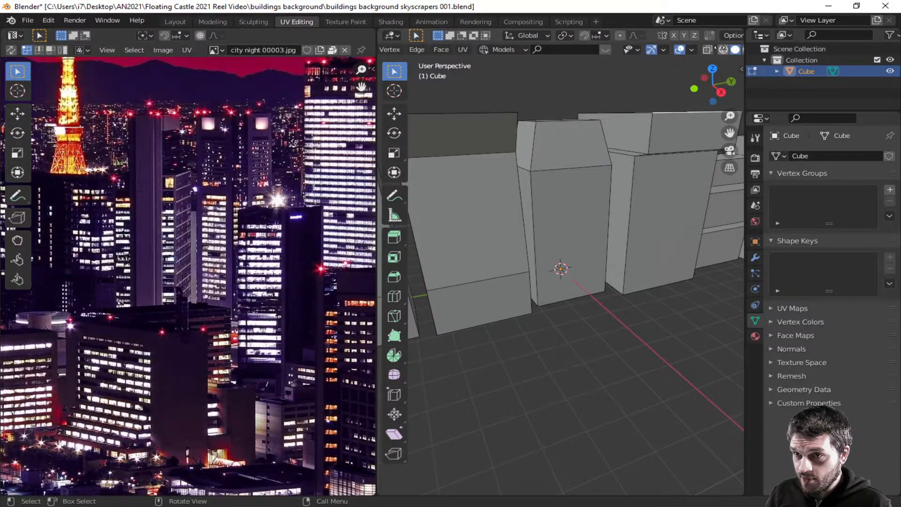
pyautogui.scroll(-2, 667, 50)
pyautogui.click(710, 48)
pyautogui.moveTo(610, 306); pyautogui.dragTo(468, 230, button='middle')
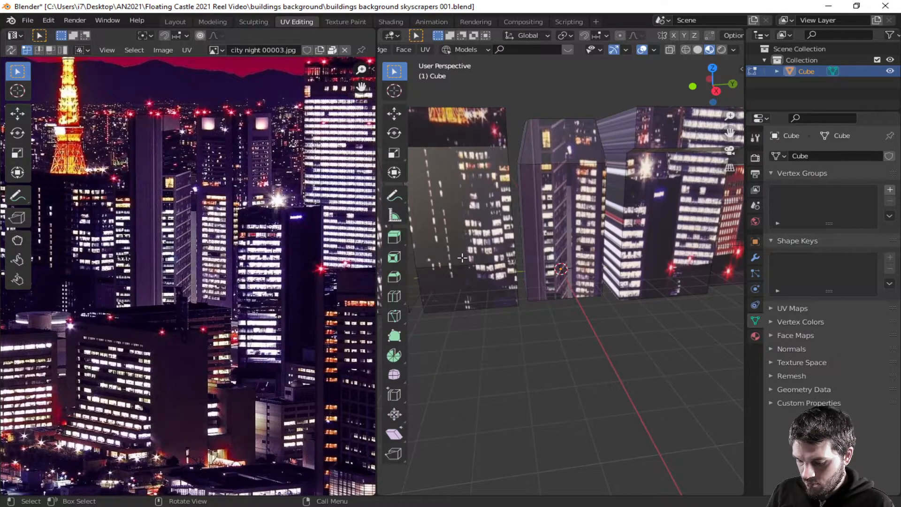
# Step: Select the front faces of the flat-topped building beside the tapered one and move their UVs onto the brightly lit tower in the image
pyautogui.click(461, 146)
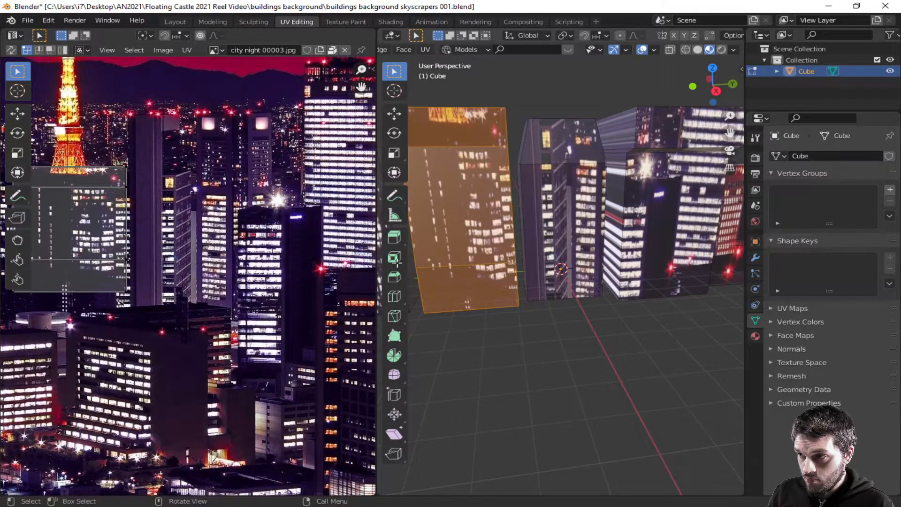
pyautogui.scroll(-4, 147, 247)
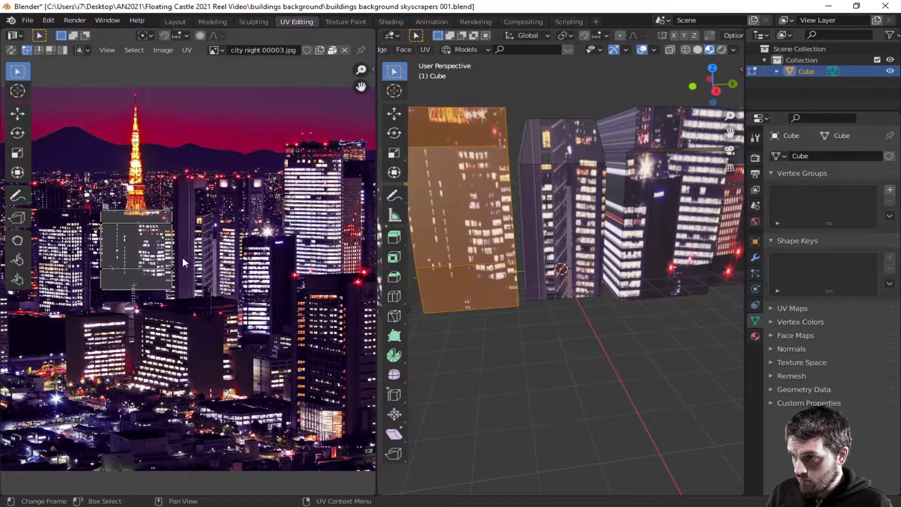
pyautogui.press('a')
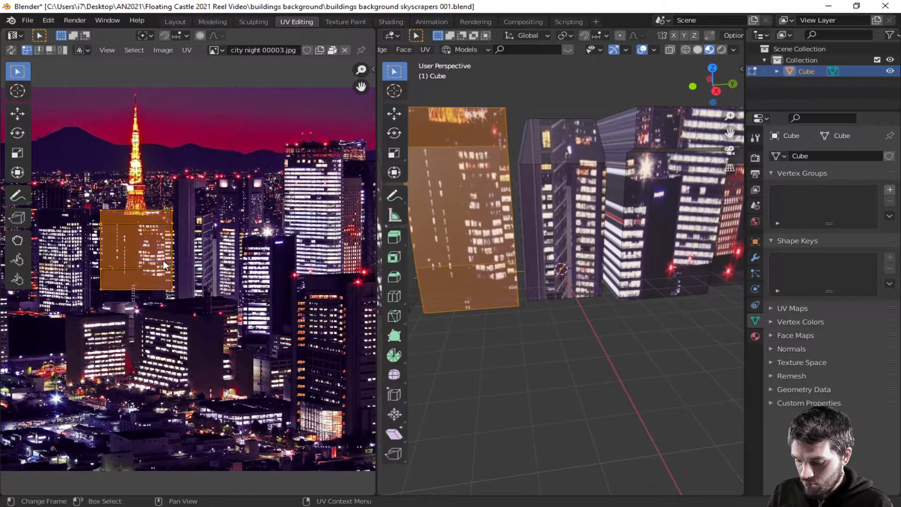
pyautogui.press('g')
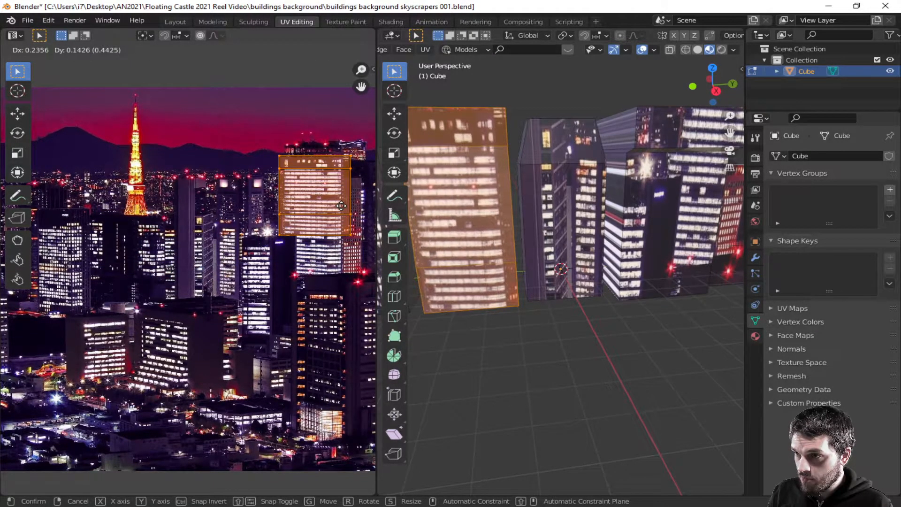
pyautogui.click(341, 205)
# Step: Scale the moved front-face UVs down along X until they fit within the width of the brightly lit tower
pyautogui.press('s')
pyautogui.press('x')
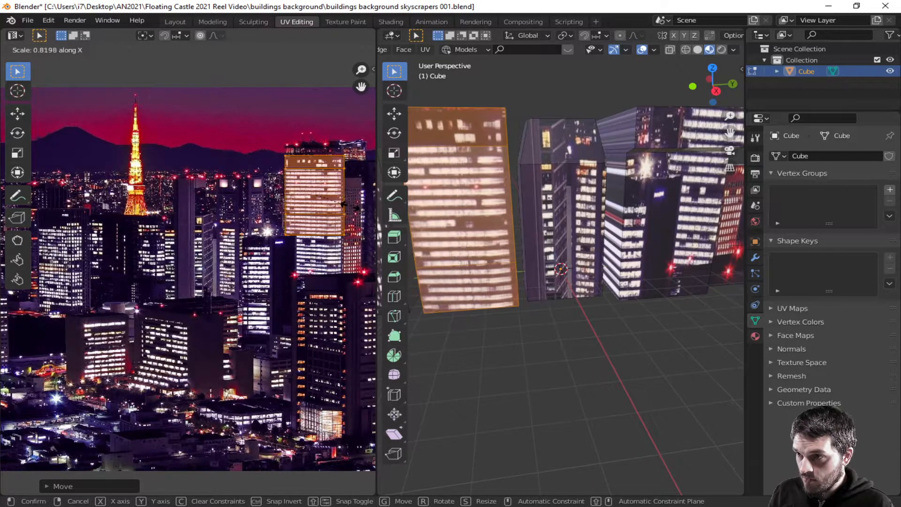
pyautogui.click(347, 206)
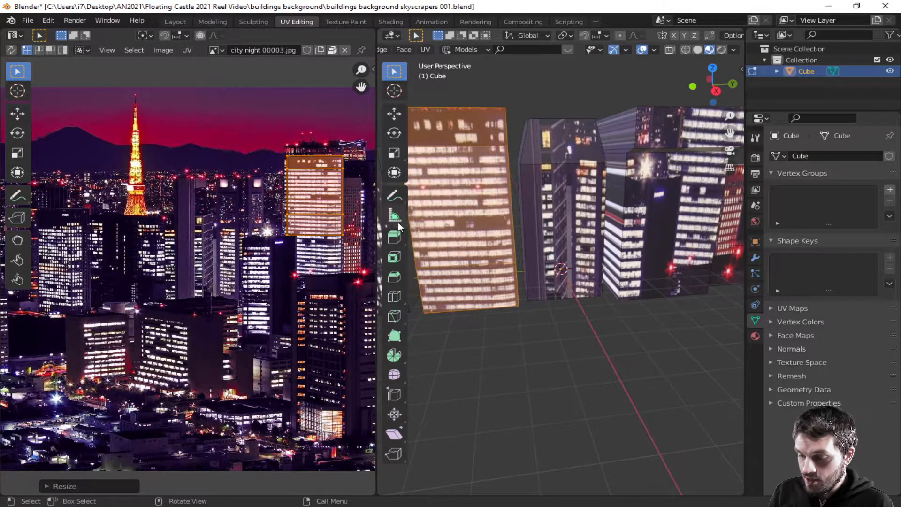
pyautogui.press('r')
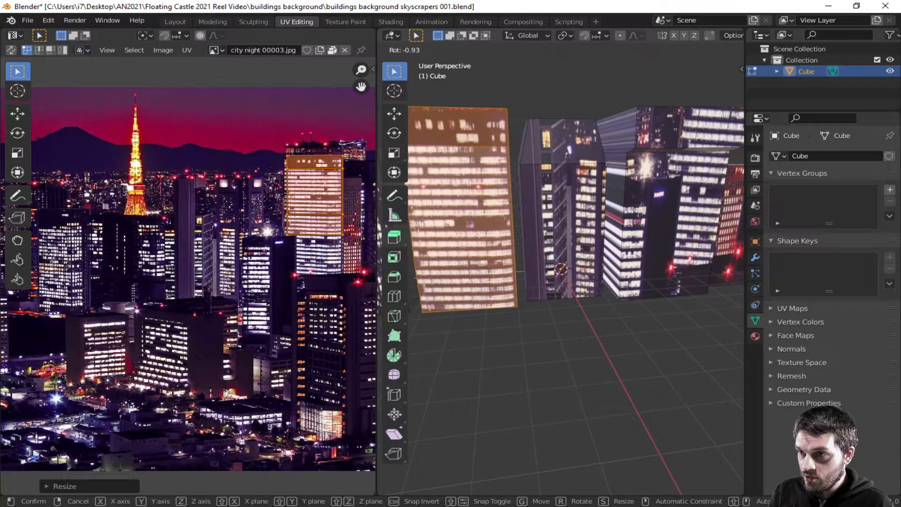
pyautogui.press('Escape')
pyautogui.press('r')
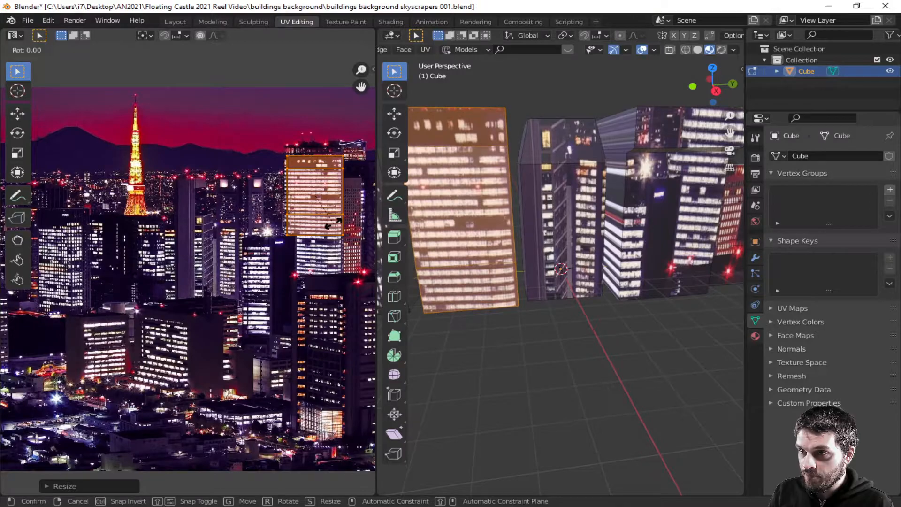
pyautogui.click(336, 228)
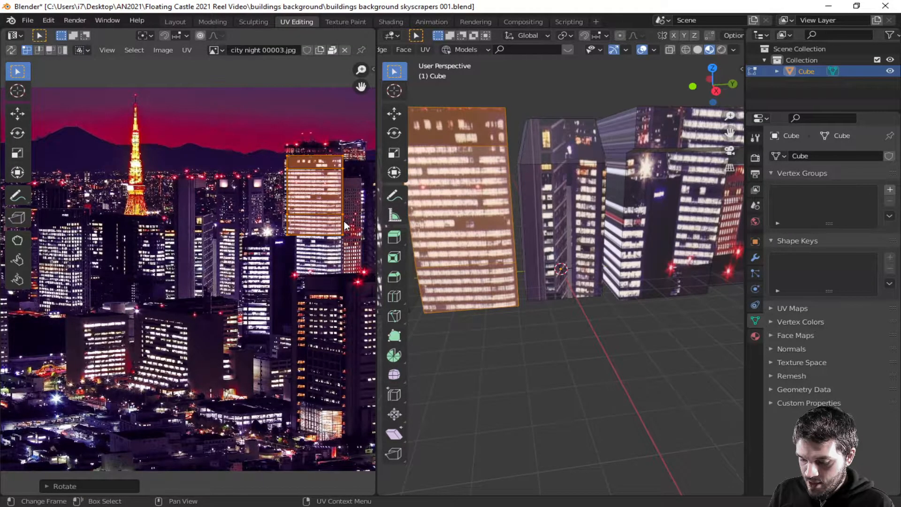
pyautogui.press('s')
pyautogui.press('x')
pyautogui.click(341, 221)
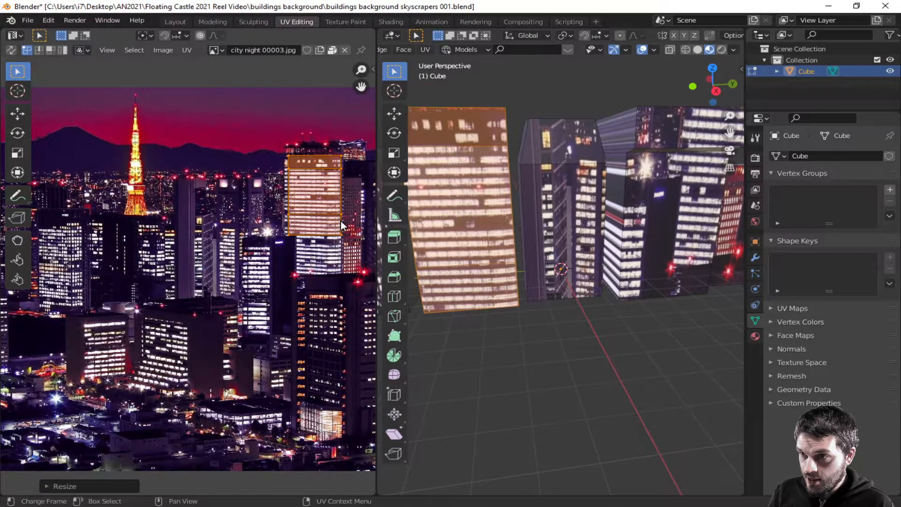
pyautogui.click(588, 245)
pyautogui.keyDown('shift'); pyautogui.click(574, 145); pyautogui.keyUp('shift')
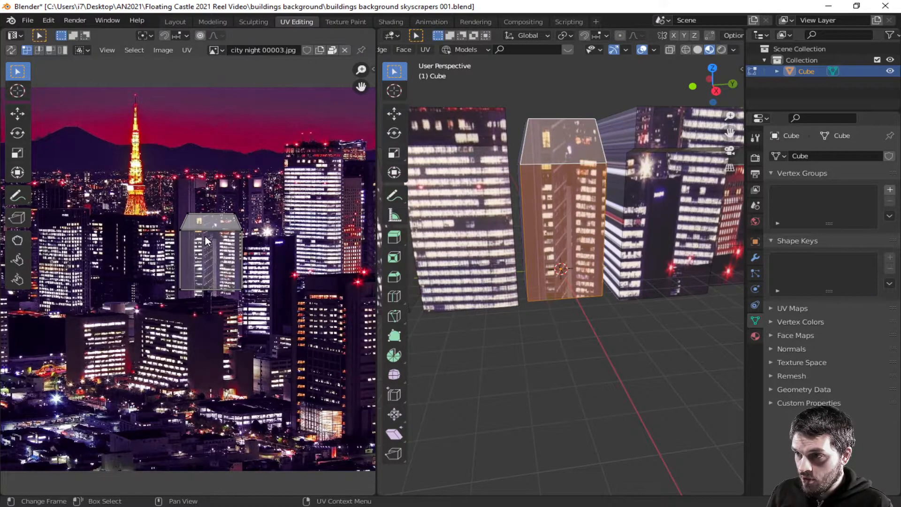
pyautogui.press('a')
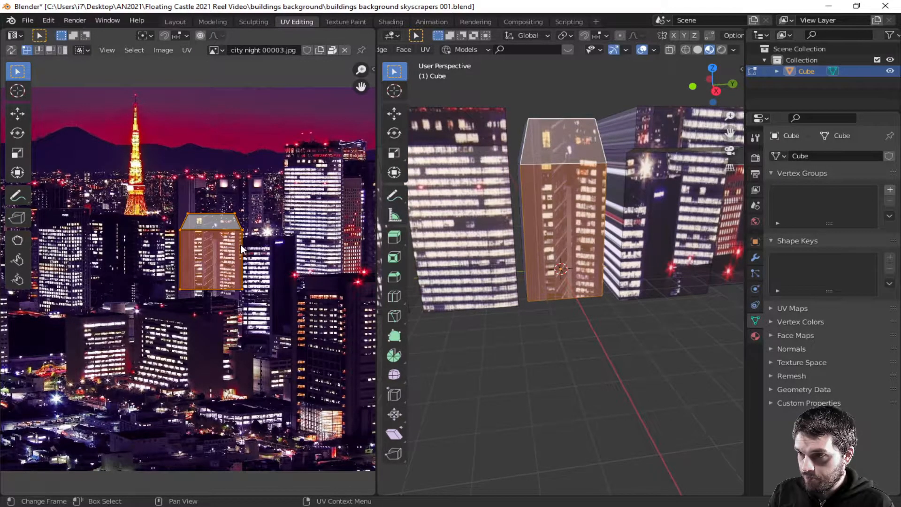
# Step: Turn on X-ray and select the upper and middle rear faces of the retextured building together with its bottom face
pyautogui.click(479, 218)
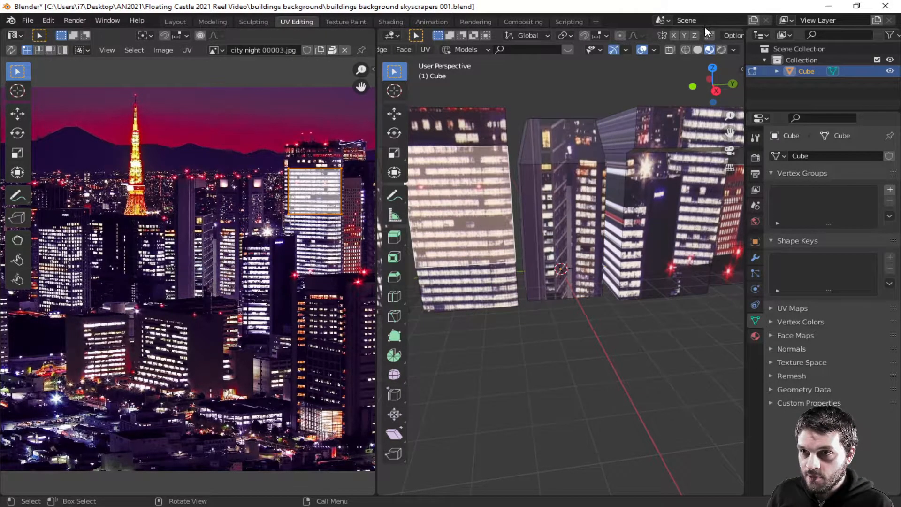
pyautogui.click(671, 51)
pyautogui.click(462, 195)
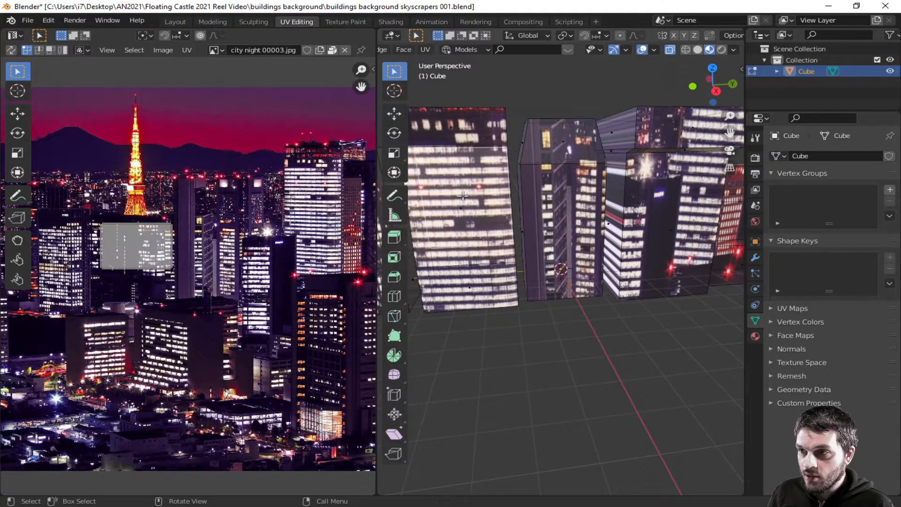
pyautogui.keyDown('shift'); pyautogui.click(465, 133); pyautogui.keyUp('shift')
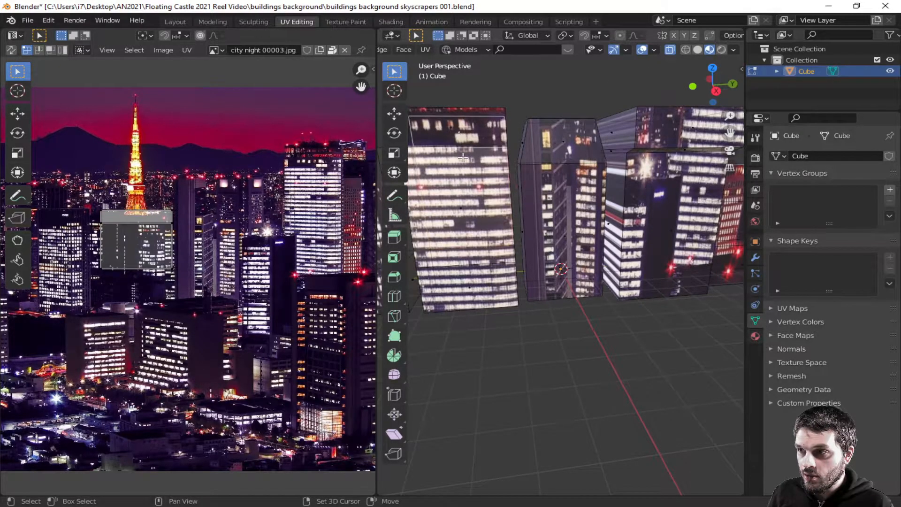
pyautogui.keyDown('shift'); pyautogui.click(462, 287); pyautogui.keyUp('shift')
# Step: Move the UVs of the building's upper and middle rear faces onto the brightly lit tower and narrow them along X to its width
pyautogui.moveTo(64, 191); pyautogui.dragTo(191, 282)
pyautogui.press('g')
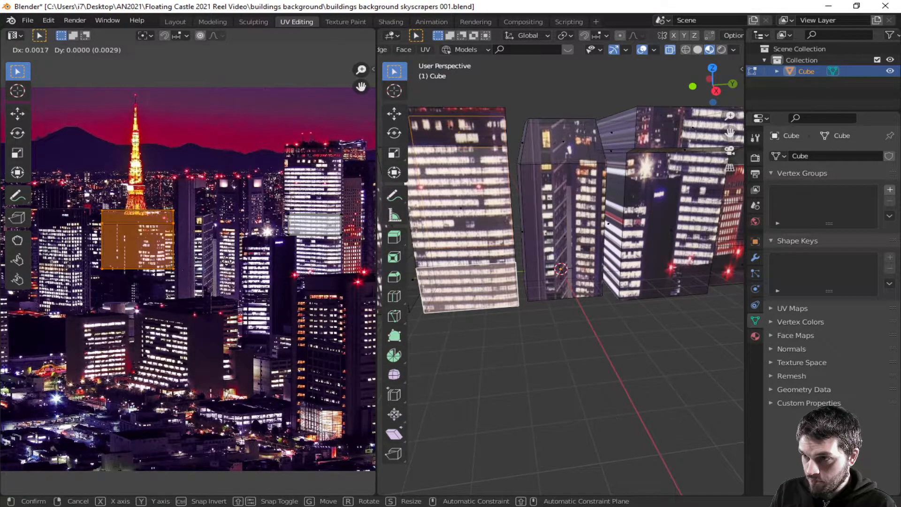
pyautogui.click(358, 242)
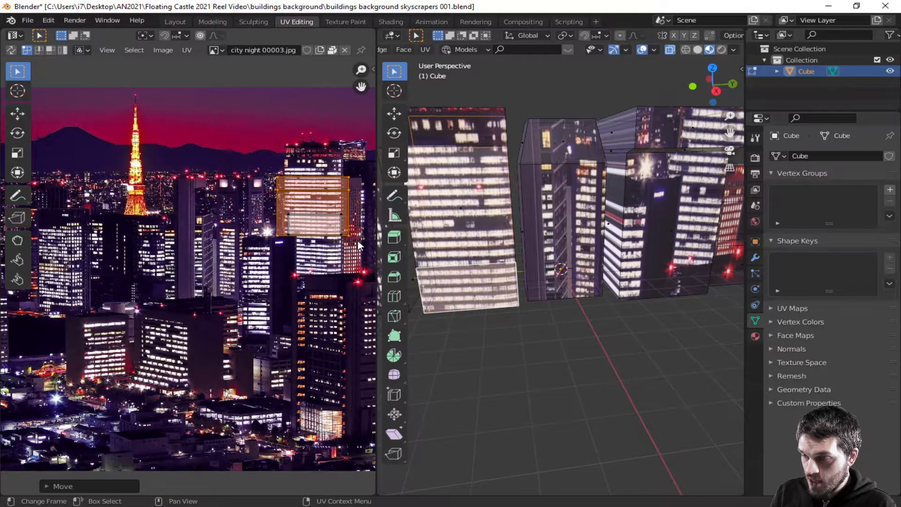
pyautogui.press('s')
pyautogui.press('x')
pyautogui.click(347, 230)
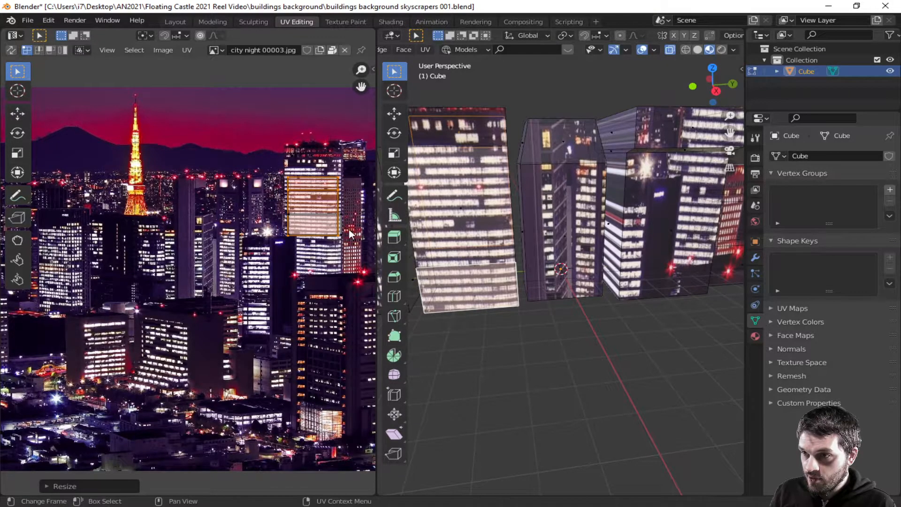
# Step: Move the line-shaped UVs of the selected face at the building's base onto the brightly lit tower and try scaling them along X
pyautogui.moveTo(634, 211); pyautogui.dragTo(686, 192, button='middle')
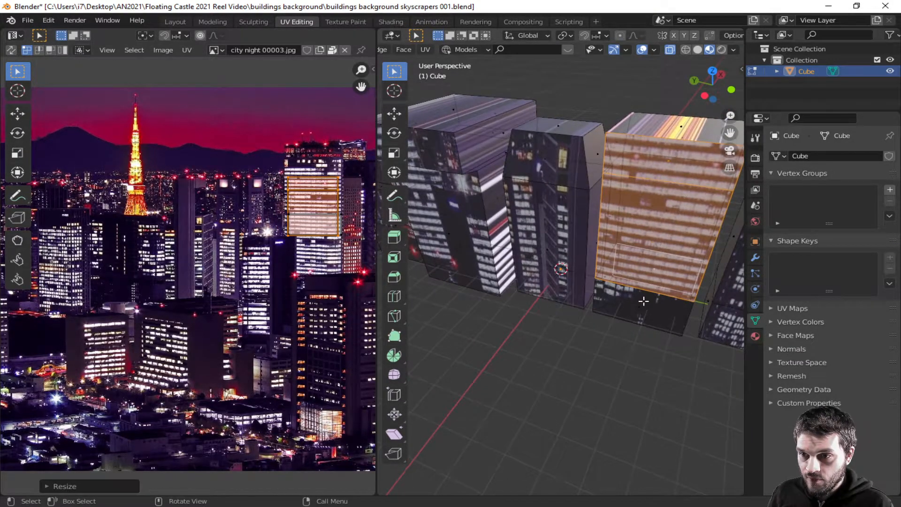
pyautogui.hotkey('alt', 'a')
pyautogui.press('b')
pyautogui.moveTo(104, 287); pyautogui.dragTo(180, 302)
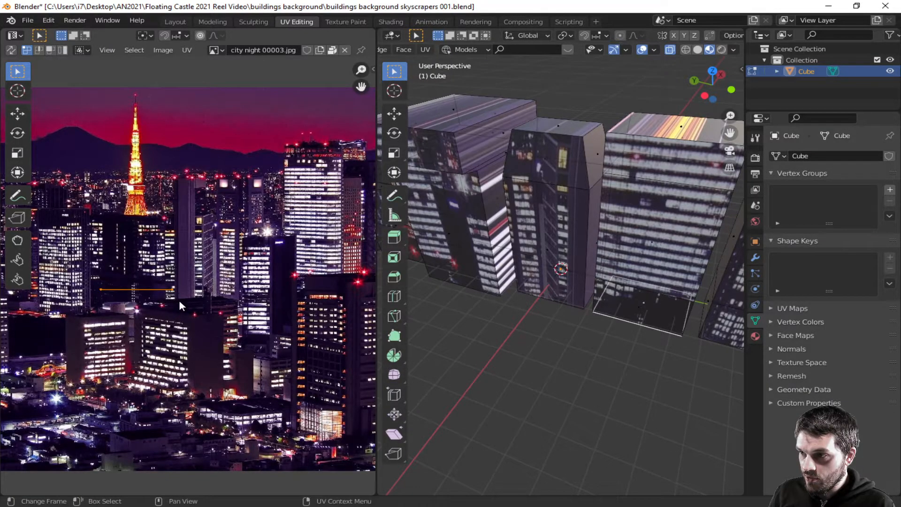
pyautogui.press('g')
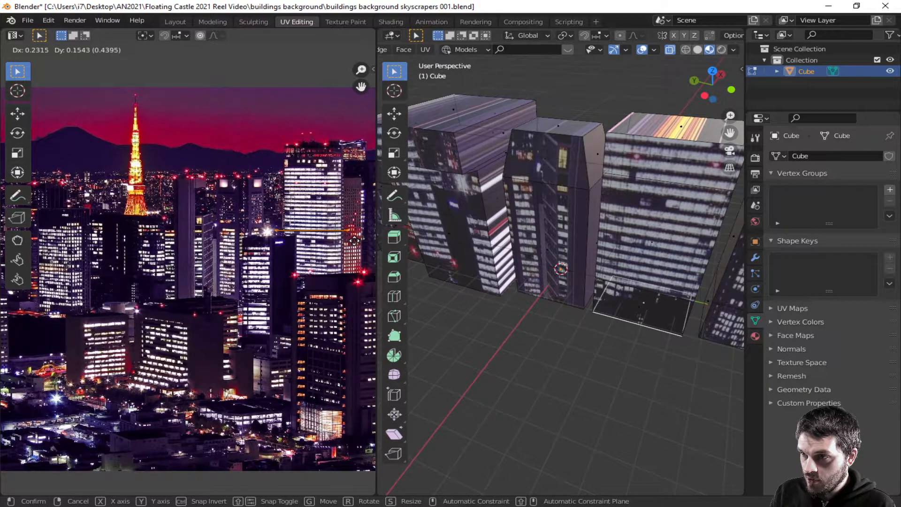
pyautogui.click(356, 244)
pyautogui.press('s')
pyautogui.press('x')
pyautogui.rightClick(349, 255)
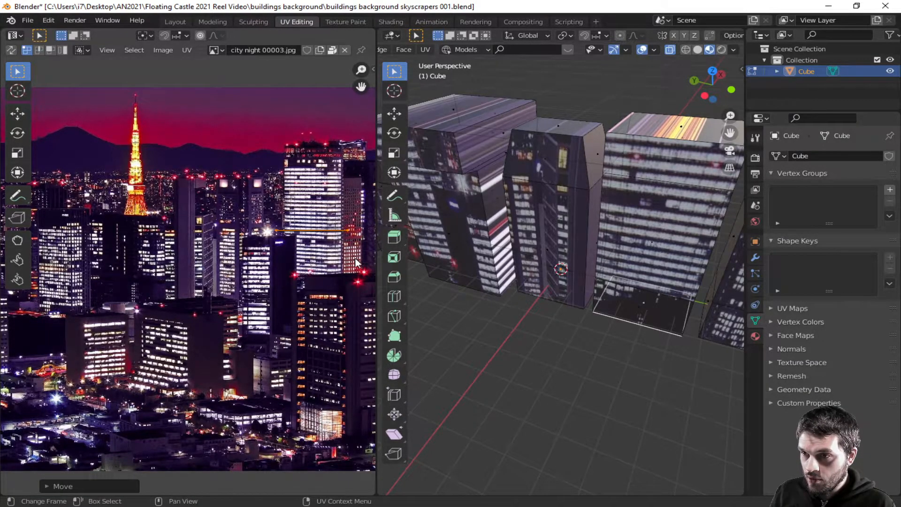
# Step: Move the UVs of the building's lower rear face onto the brightly lit tower and narrow them along X to its width
pyautogui.click(627, 306)
pyautogui.press('a')
pyautogui.press('g')
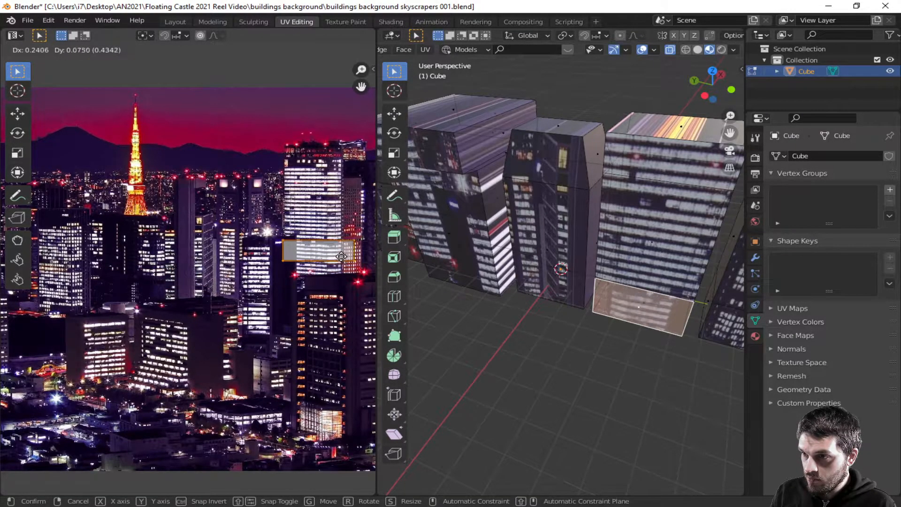
pyautogui.click(338, 227)
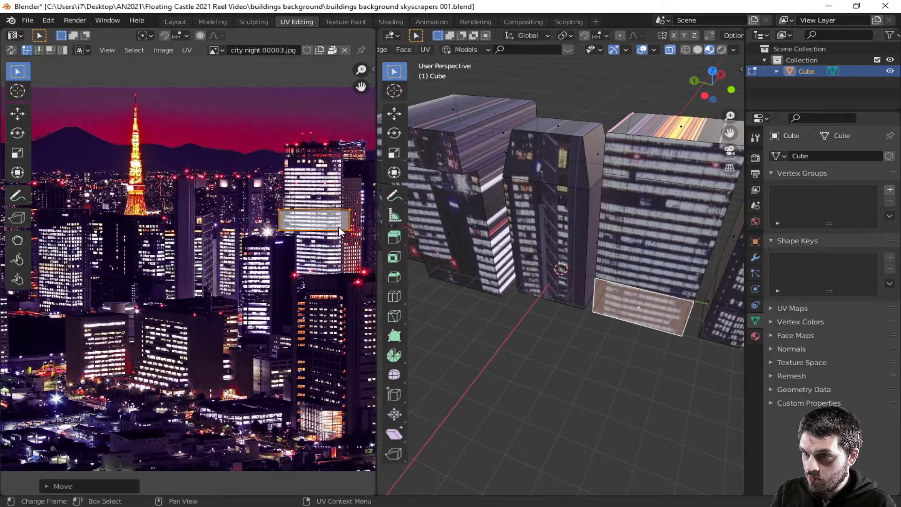
pyautogui.press('s')
pyautogui.press('x')
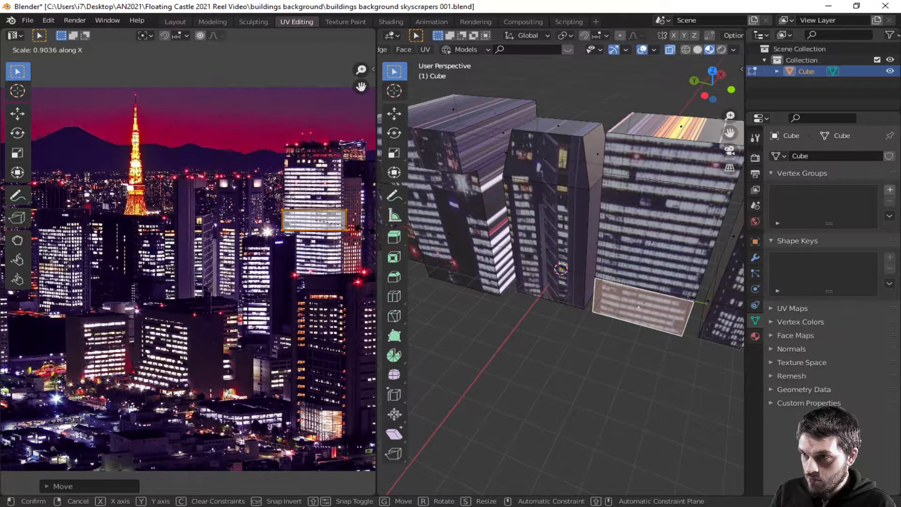
pyautogui.click(358, 230)
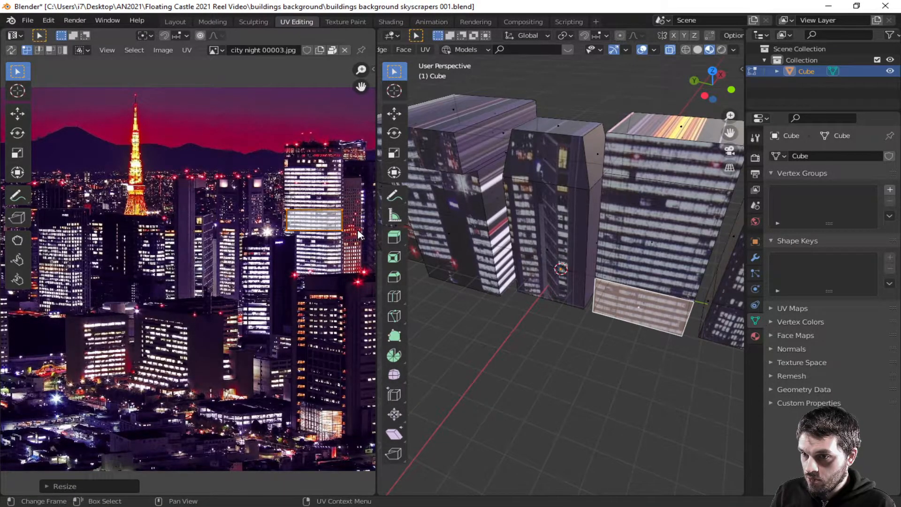
# Step: From the right orthographic view, select all front faces of the brightly lit building from base to top
pyautogui.click(512, 358)
pyautogui.moveTo(670, 356); pyautogui.dragTo(584, 319, button='middle')
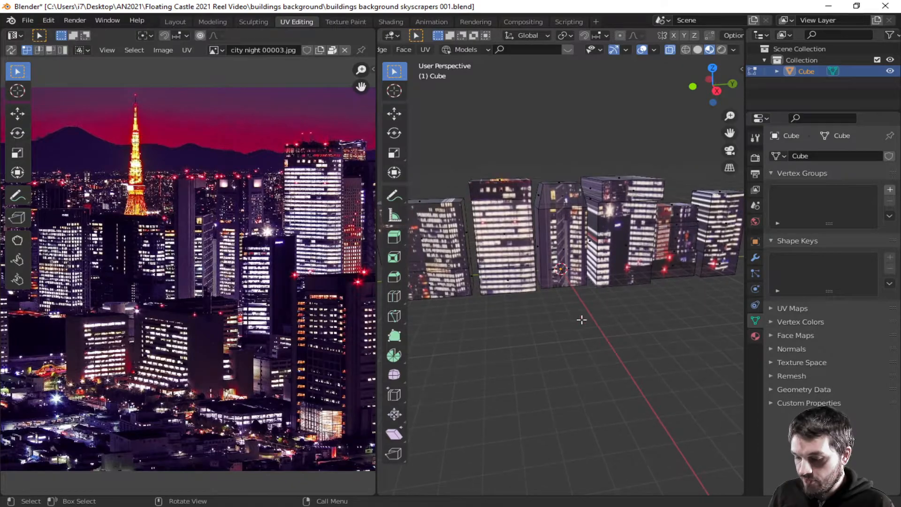
pyautogui.scroll(8, 512, 326)
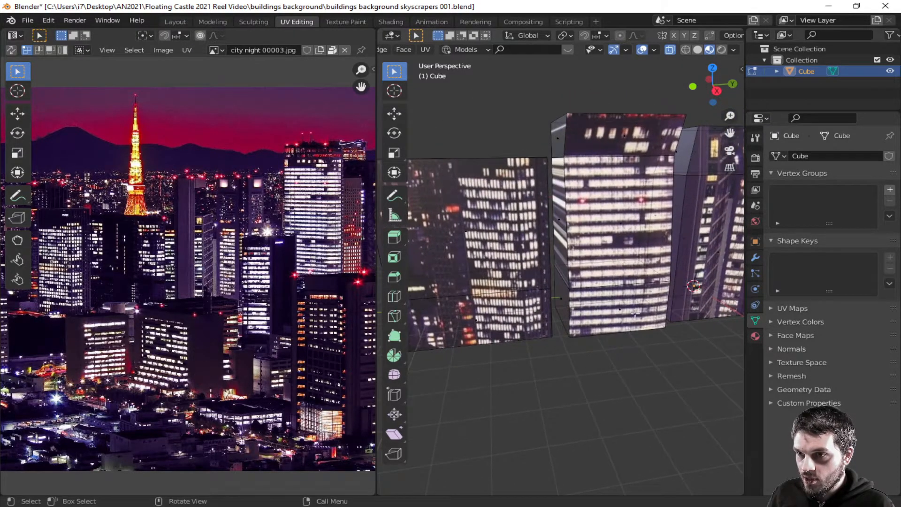
pyautogui.click(613, 310)
pyautogui.click(615, 310)
pyautogui.moveTo(613, 238)
pyautogui.mouseDown(button='middle')
pyautogui.moveTo(625, 258)
pyautogui.moveTo(604, 218)
pyautogui.moveTo(601, 237)
pyautogui.mouseUp(button='middle')
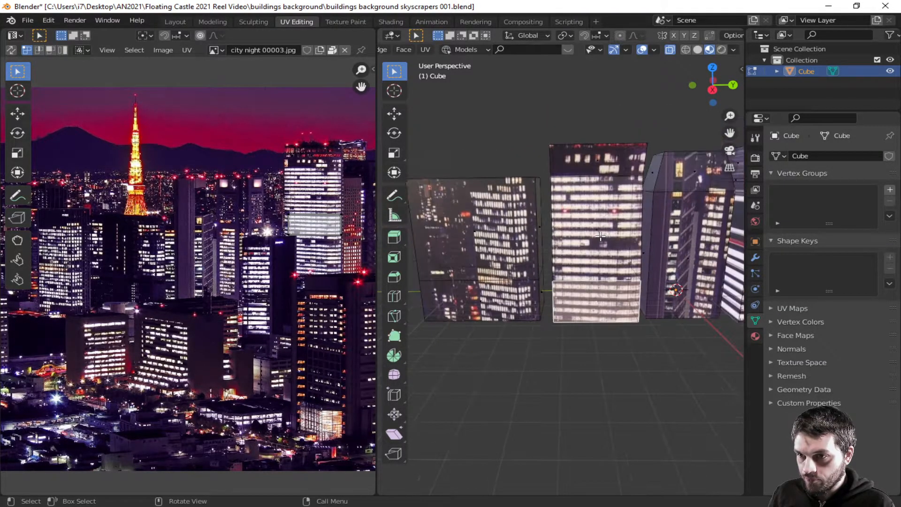
pyautogui.press('KP_3')
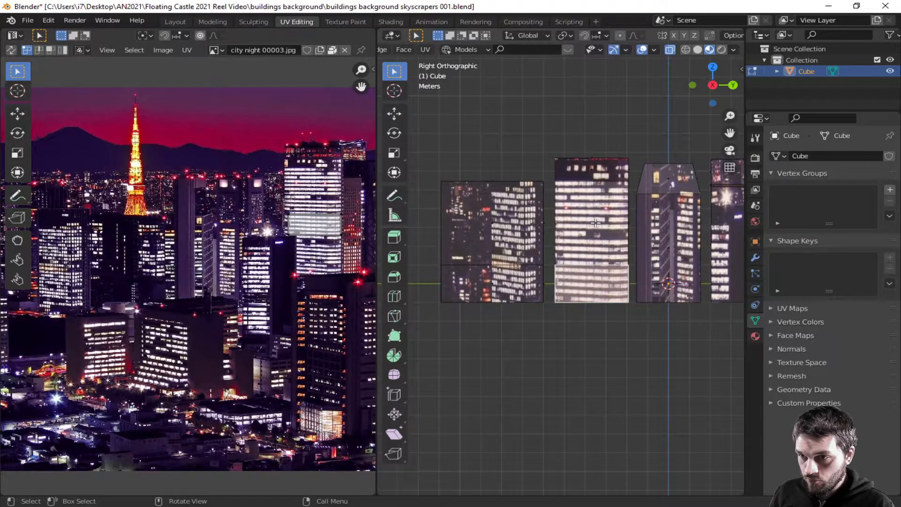
pyautogui.press('c')
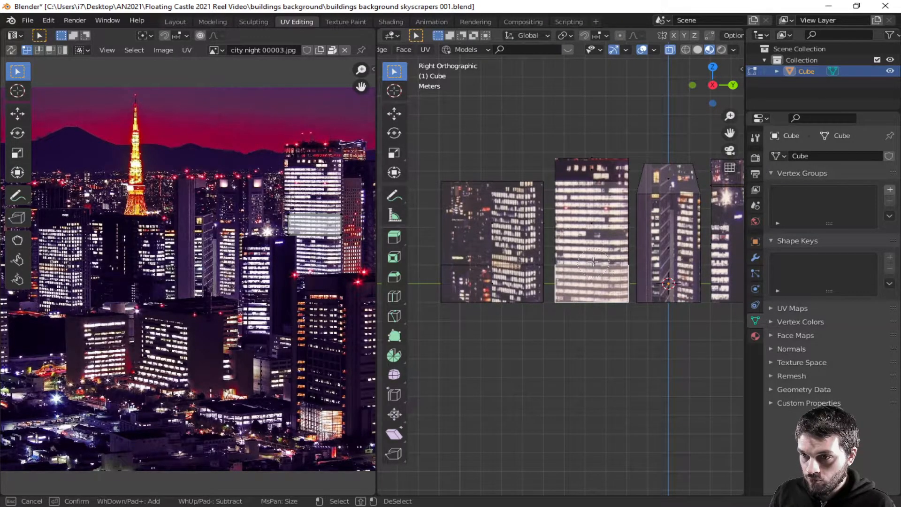
pyautogui.click(589, 184)
pyautogui.moveTo(589, 185); pyautogui.dragTo(591, 179)
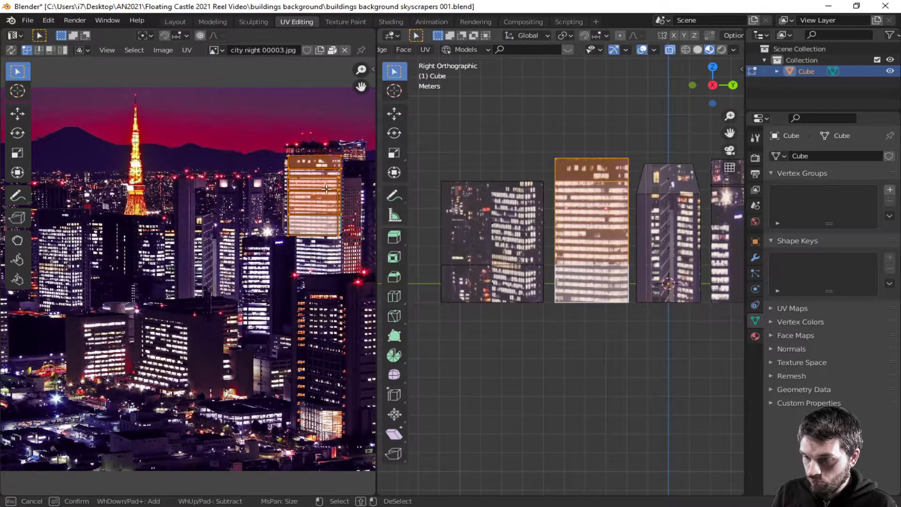
pyautogui.press('Escape')
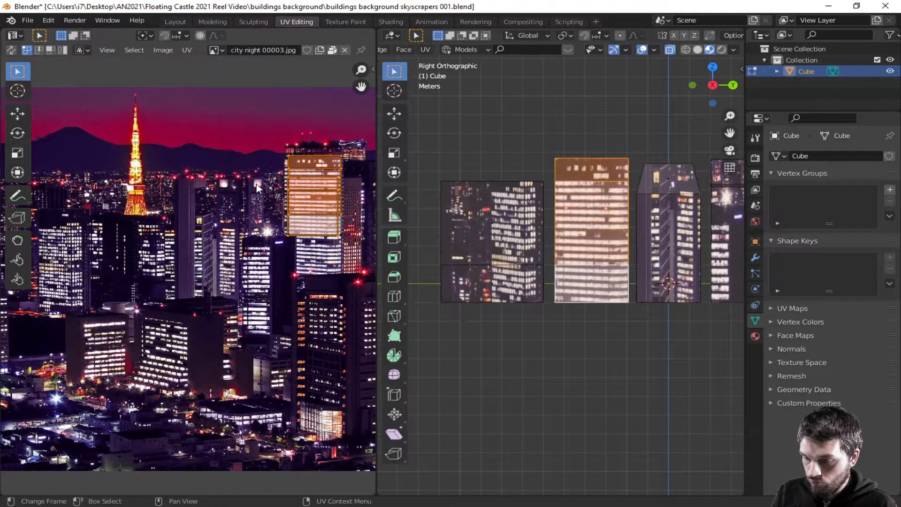
# Step: Move the selected front-face UVs slightly down the brightly lit tower and rotate them to follow its window rows
pyautogui.press('g')
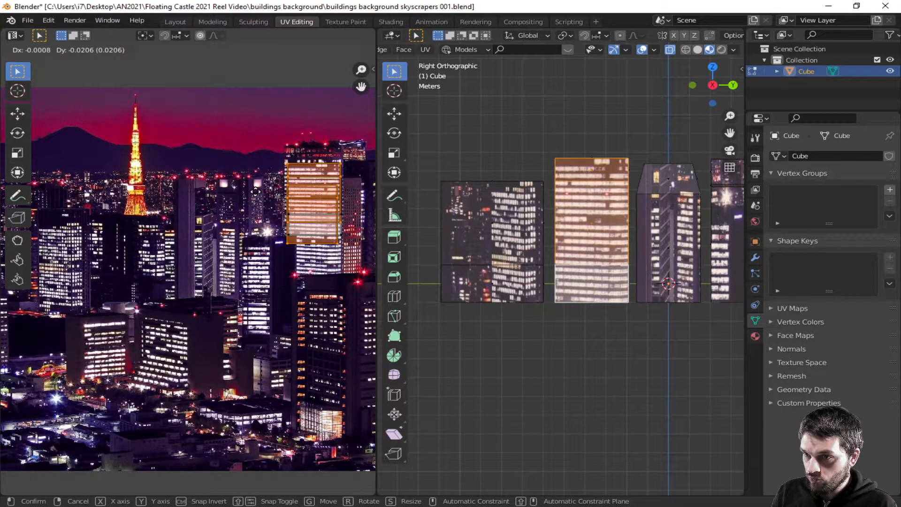
pyautogui.click(255, 191)
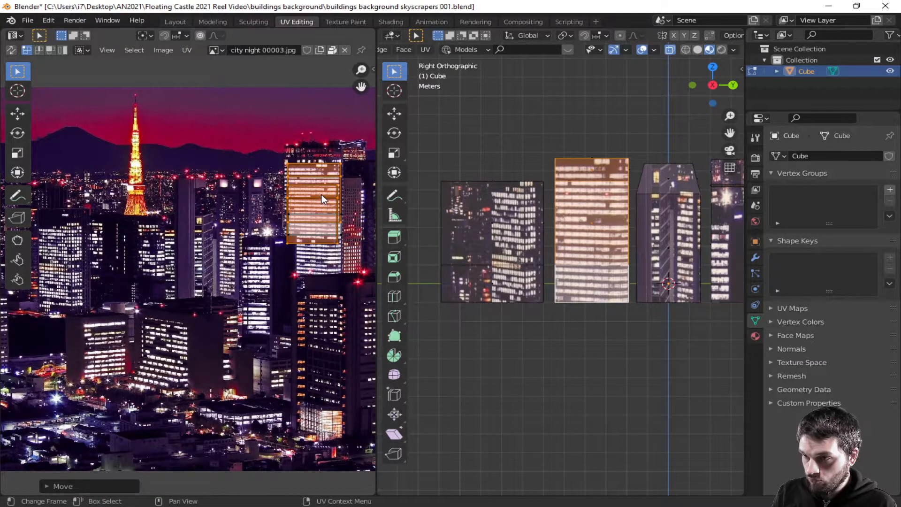
pyautogui.press('r')
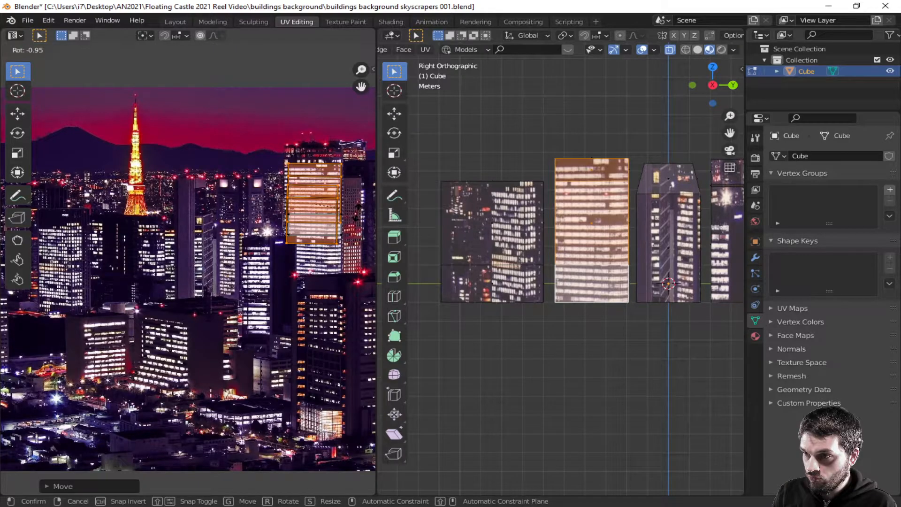
pyautogui.click(357, 212)
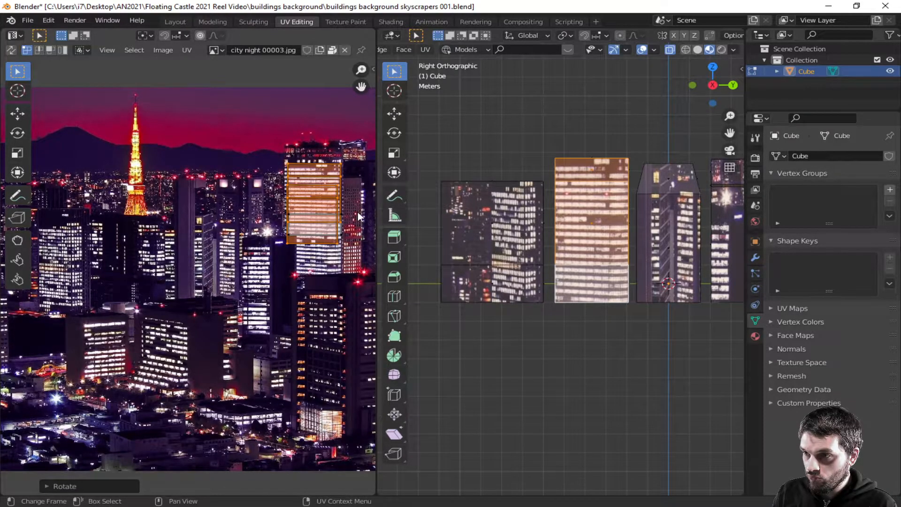
pyautogui.click(342, 233)
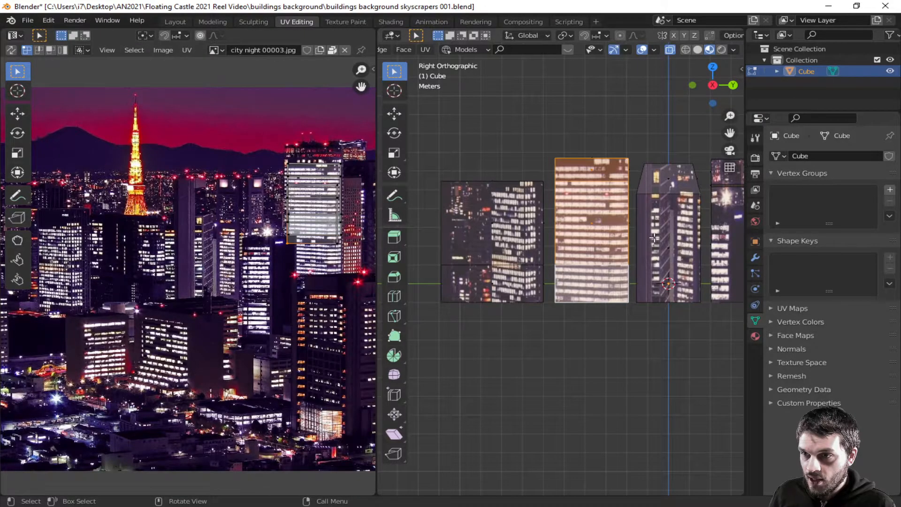
# Step: Select the tapered building's front faces and move their UVs onto the lit tower near the image's left edge
pyautogui.click(667, 261)
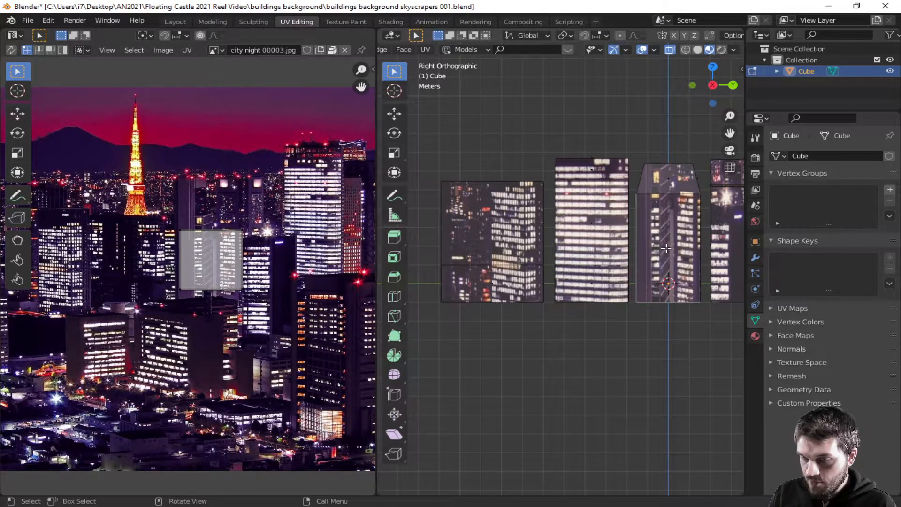
pyautogui.press('c')
pyautogui.moveTo(664, 247); pyautogui.dragTo(663, 187)
pyautogui.press('Escape')
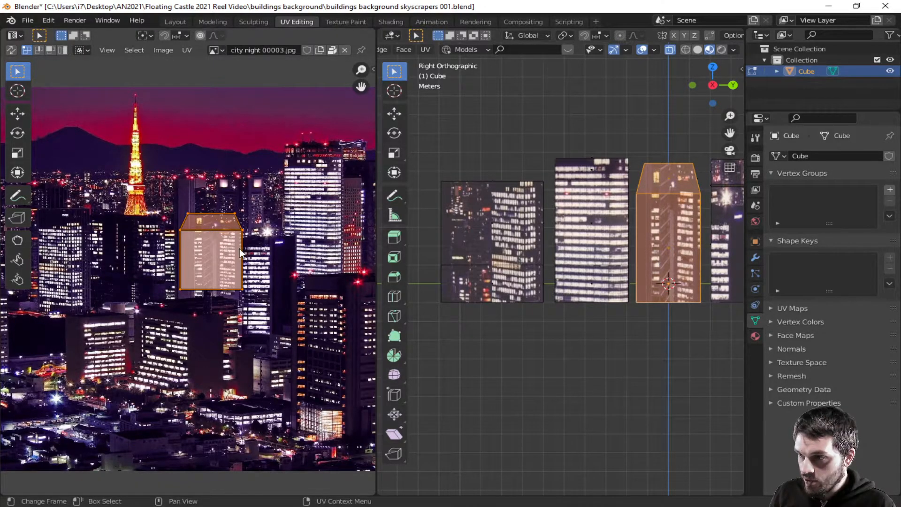
pyautogui.press('g')
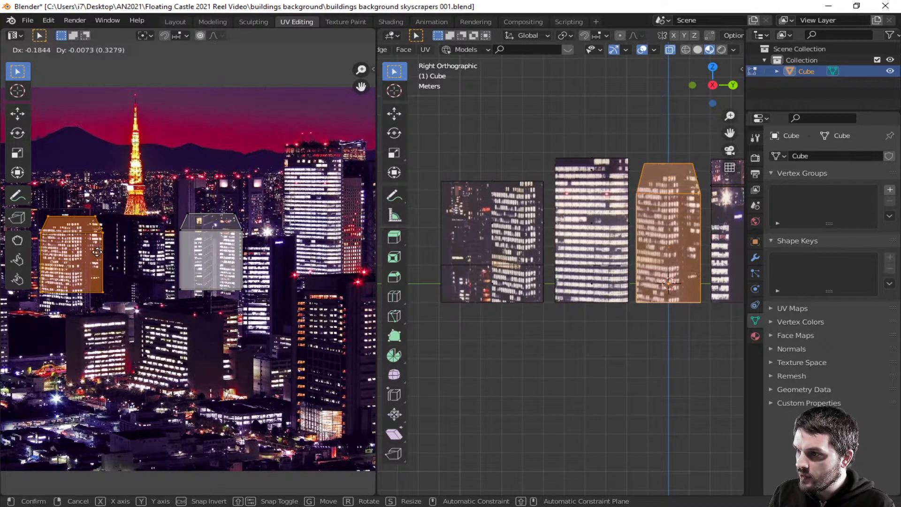
pyautogui.click(92, 260)
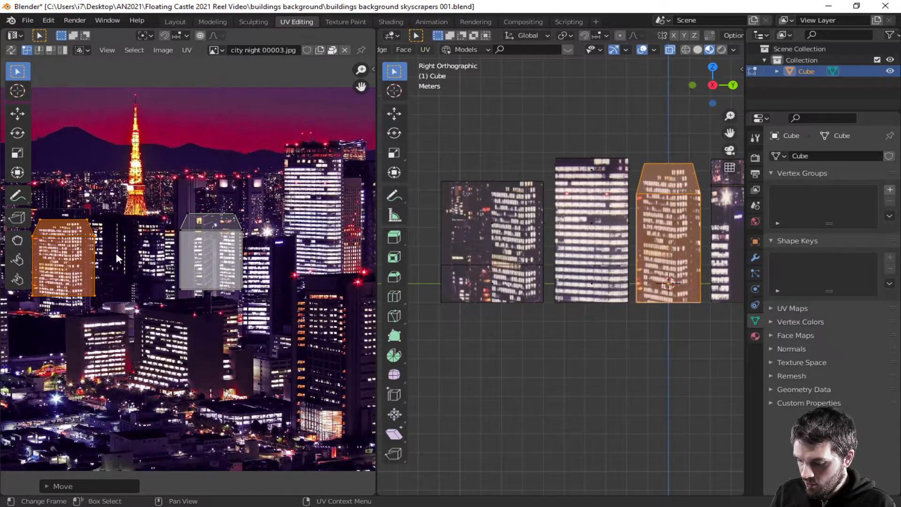
# Step: Scale the tapered building's front UVs down uniformly and narrow them along X to fit within the tower
pyautogui.press('s')
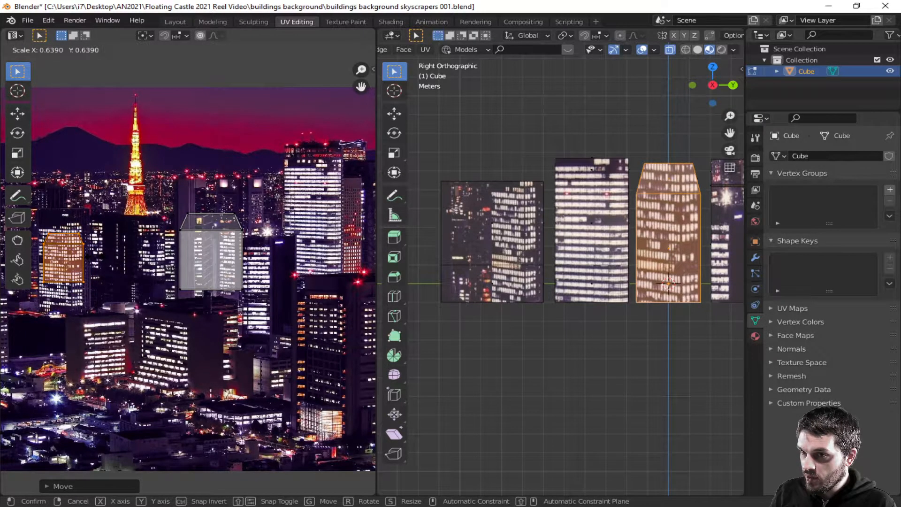
pyautogui.click(97, 258)
pyautogui.press('s')
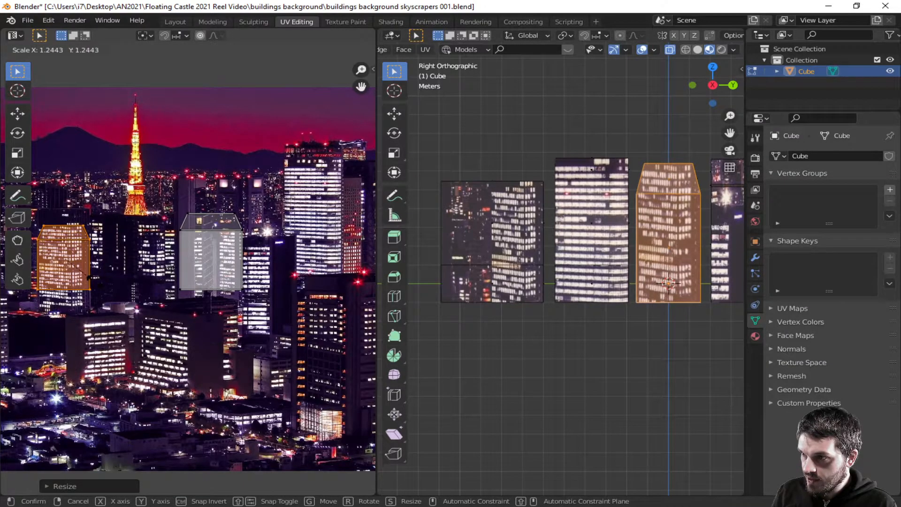
pyautogui.press('x')
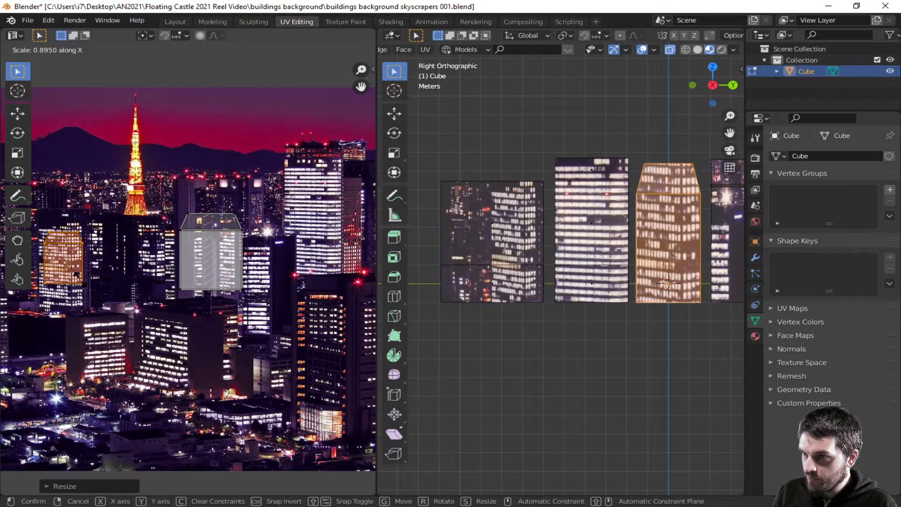
pyautogui.click(80, 280)
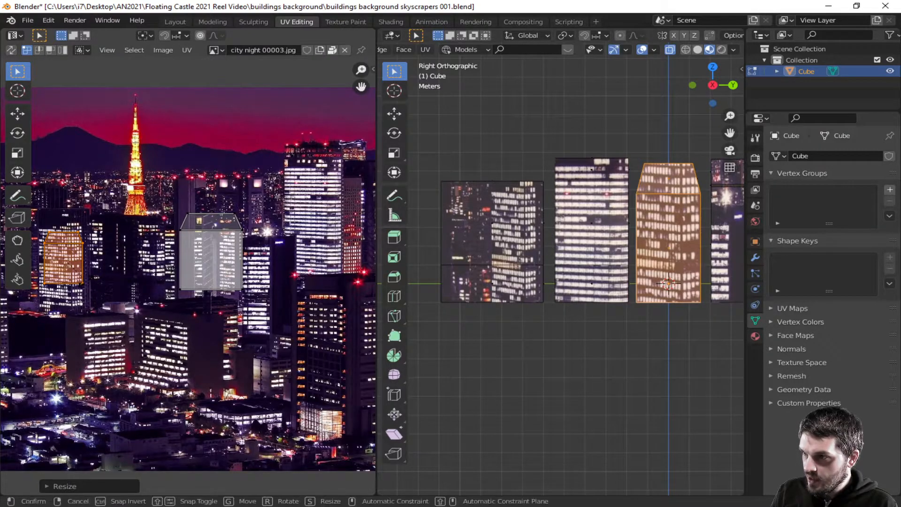
# Step: Rotate and nudge the tapered building's front UVs to line up with the tower's window rows
pyautogui.press('r')
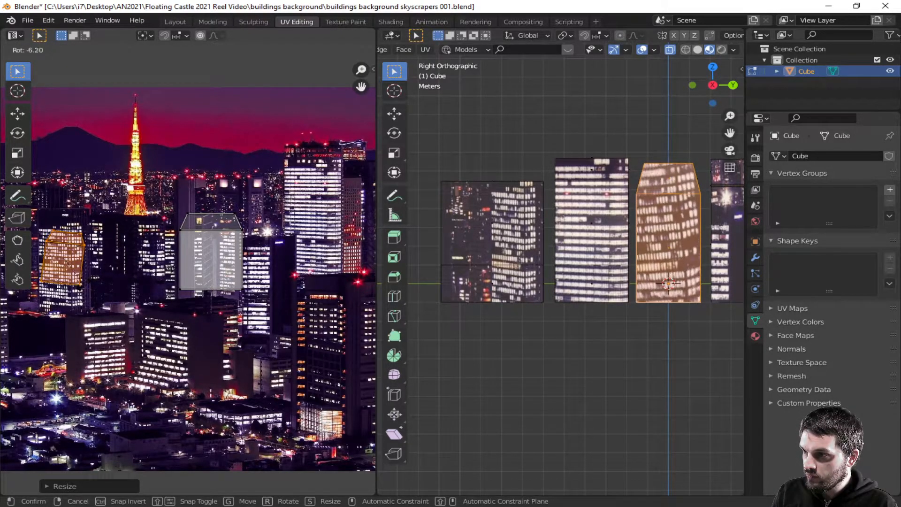
pyautogui.click(90, 286)
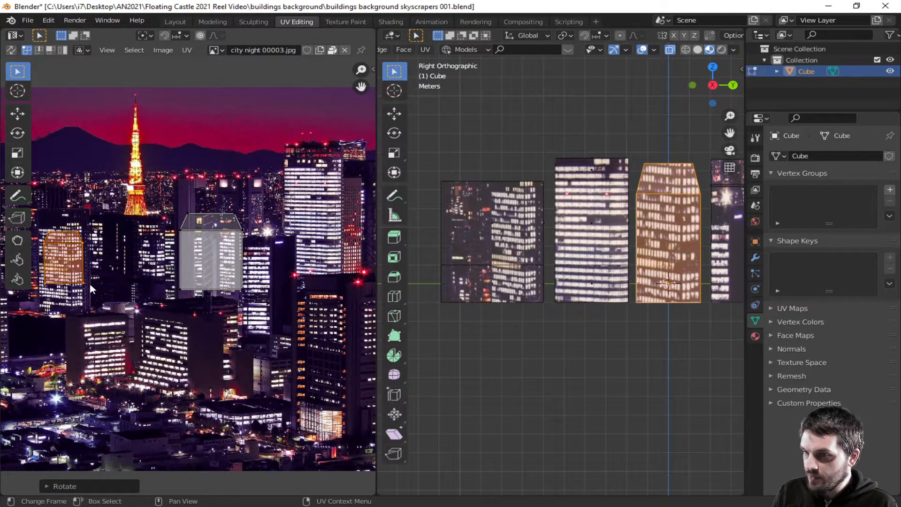
pyautogui.press('g')
pyautogui.click(90, 284)
pyautogui.press('r')
pyautogui.click(98, 284)
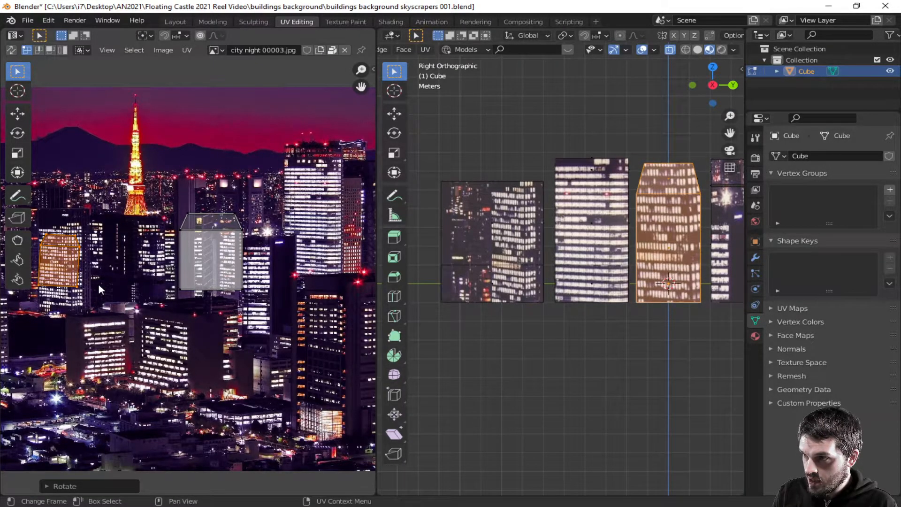
# Step: Move the tapered building's front UVs up to the tower's roofline and fine-tune their rotation
pyautogui.press('g')
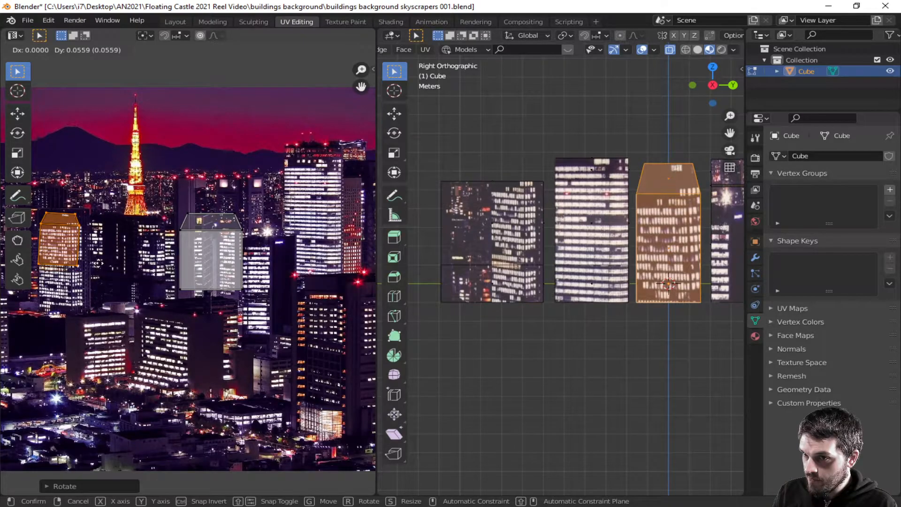
pyautogui.click(98, 263)
pyautogui.press('r')
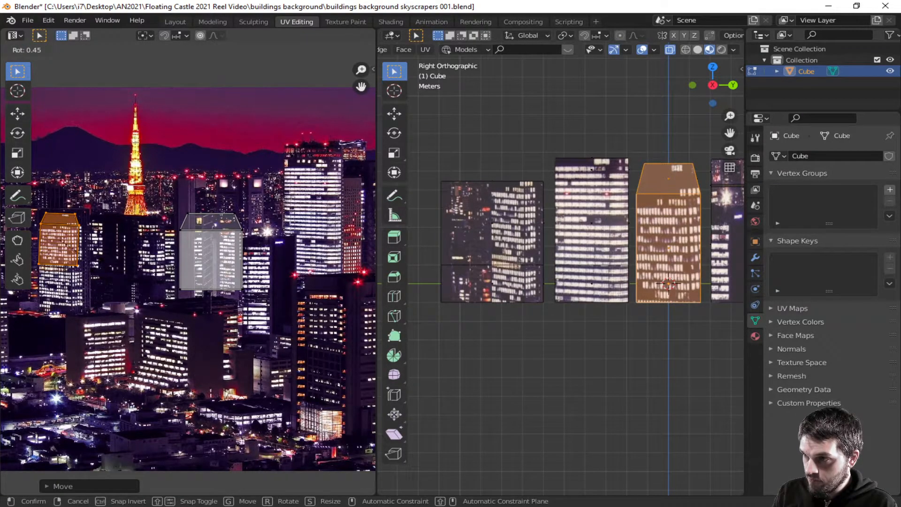
pyautogui.click(69, 221)
# Step: Widen the top row of the tapered building's front UV vertices to match the width of the rows below
pyautogui.press('b')
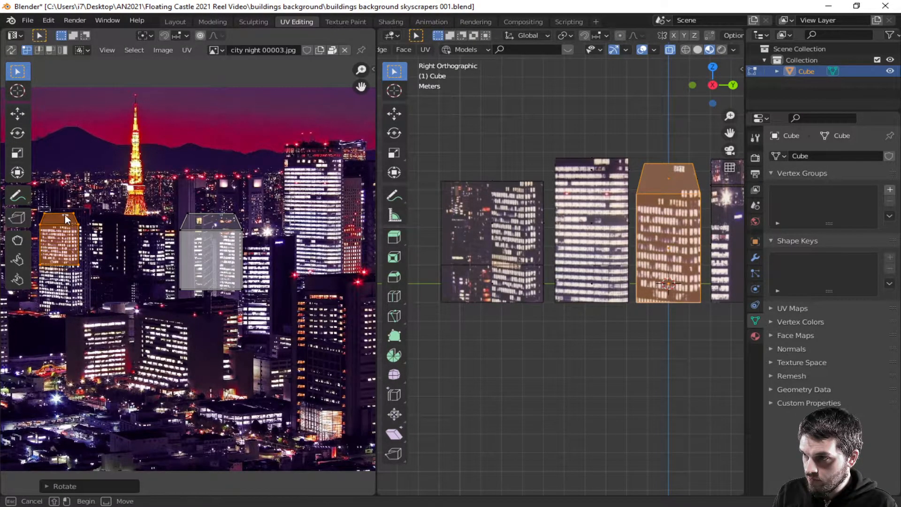
pyautogui.moveTo(38, 207); pyautogui.dragTo(82, 218)
pyautogui.press('s')
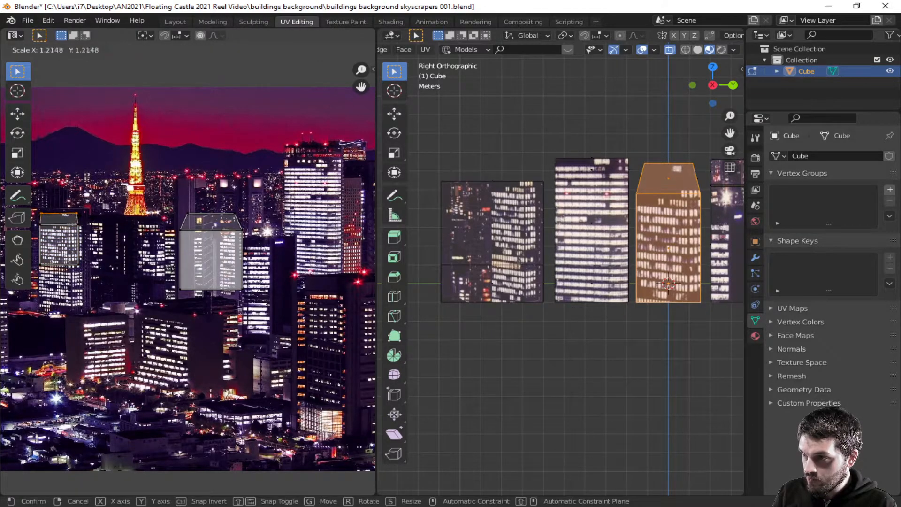
pyautogui.click(89, 216)
# Step: Select the front faces of the building beside the tapered one, together with all their UVs
pyautogui.moveTo(714, 216); pyautogui.dragTo(681, 245, button='middle')
pyautogui.scroll(-3, 702, 220)
pyautogui.click(681, 245)
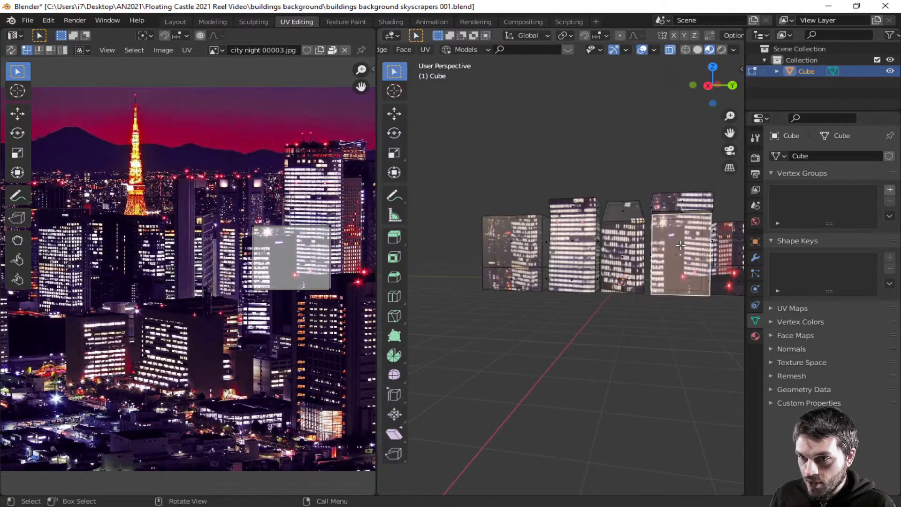
pyautogui.keyDown('shift'); pyautogui.click(683, 203); pyautogui.keyUp('shift')
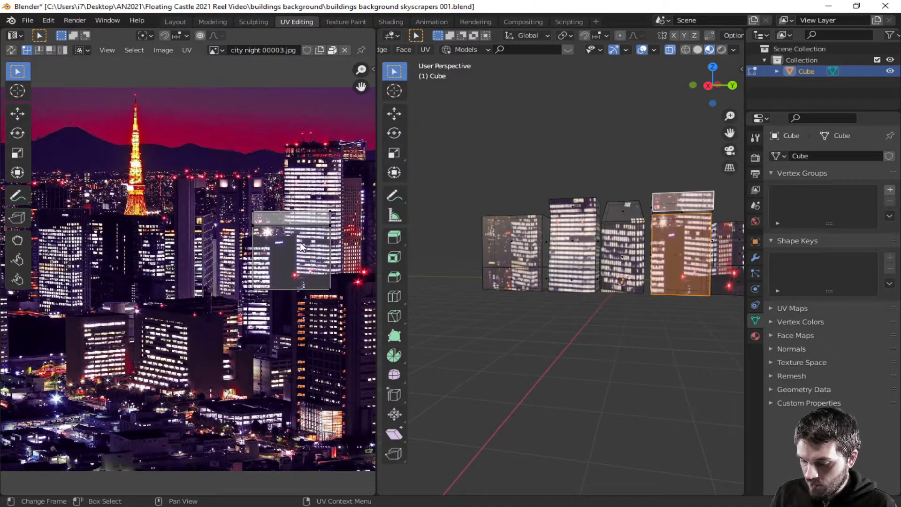
pyautogui.press('a')
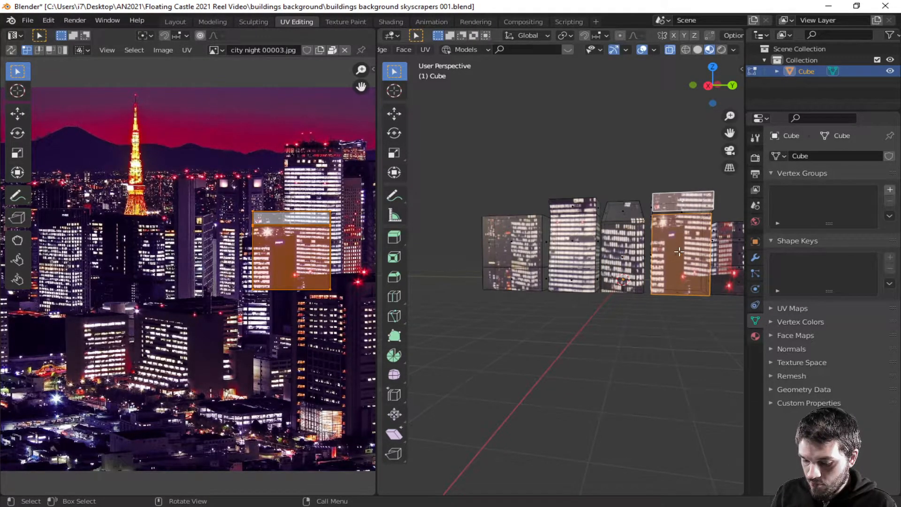
pyautogui.press('c')
pyautogui.press('Escape')
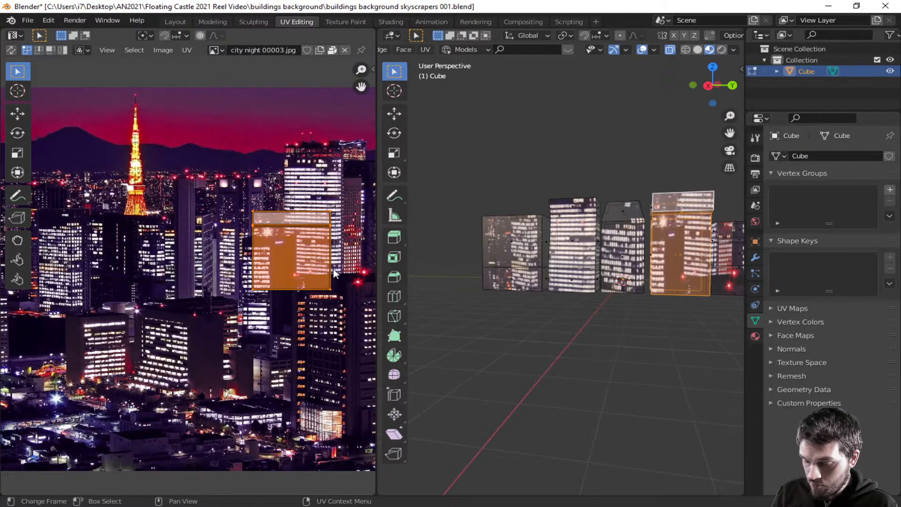
# Step: Move the selected building's front UVs down onto the dark tower and pull their left edge in to the tower's left edge
pyautogui.press('g')
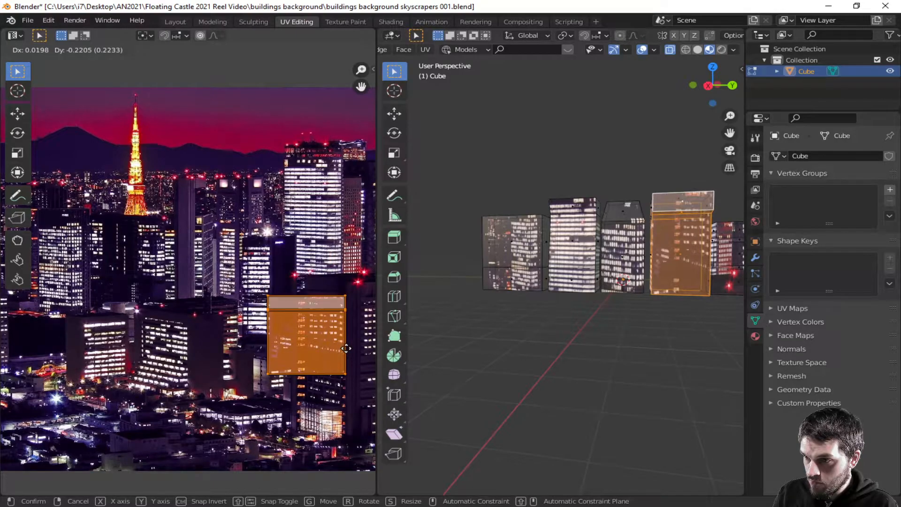
pyautogui.click(350, 347)
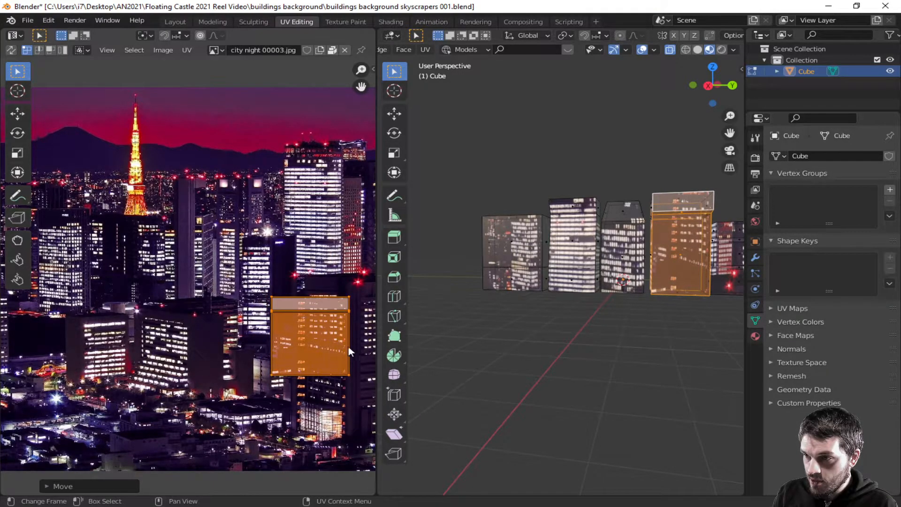
pyautogui.press('g')
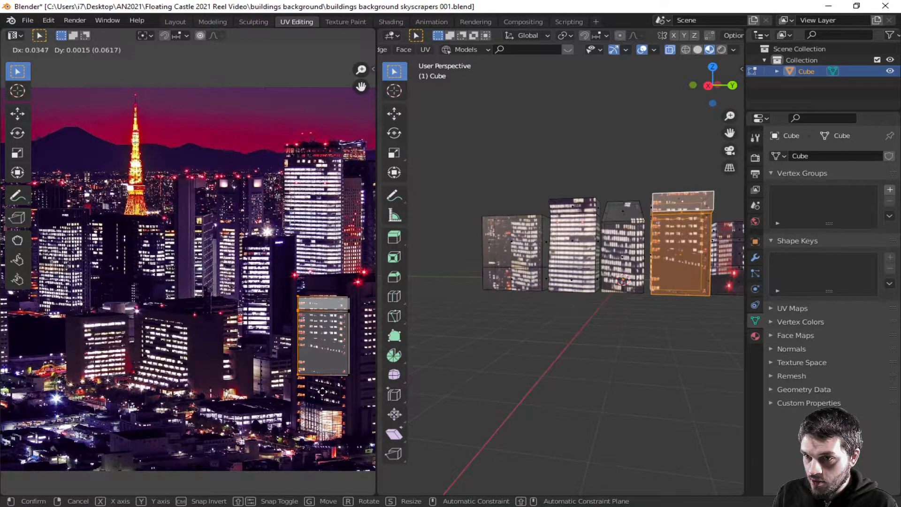
pyautogui.click(323, 391)
# Step: Lower the right-hand UV vertices slightly to follow the window rows, and extend the bottom vertices down along Y to the dark tower's base
pyautogui.moveTo(664, 338); pyautogui.dragTo(608, 341, button='middle')
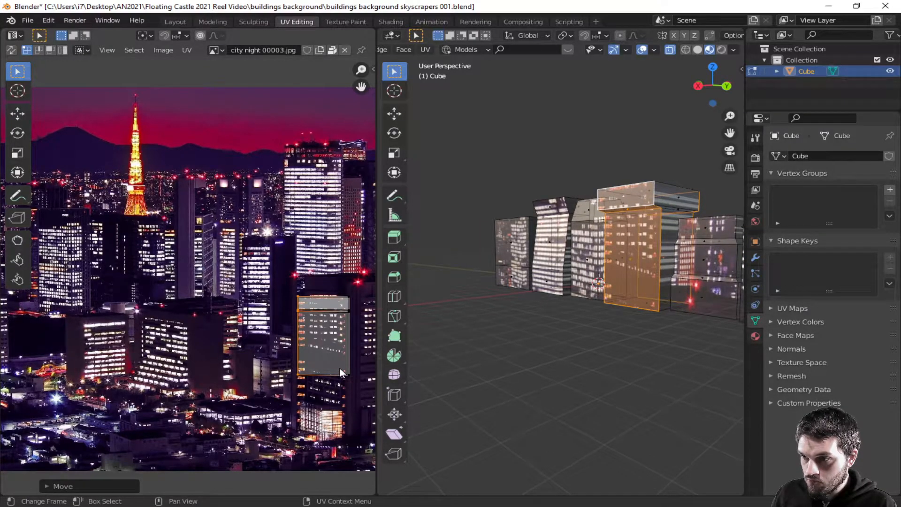
pyautogui.press('g')
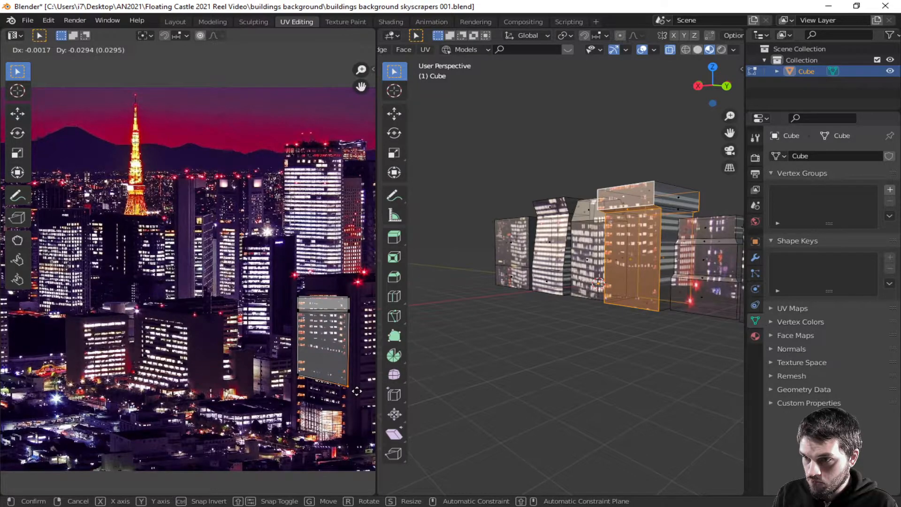
pyautogui.click(360, 325)
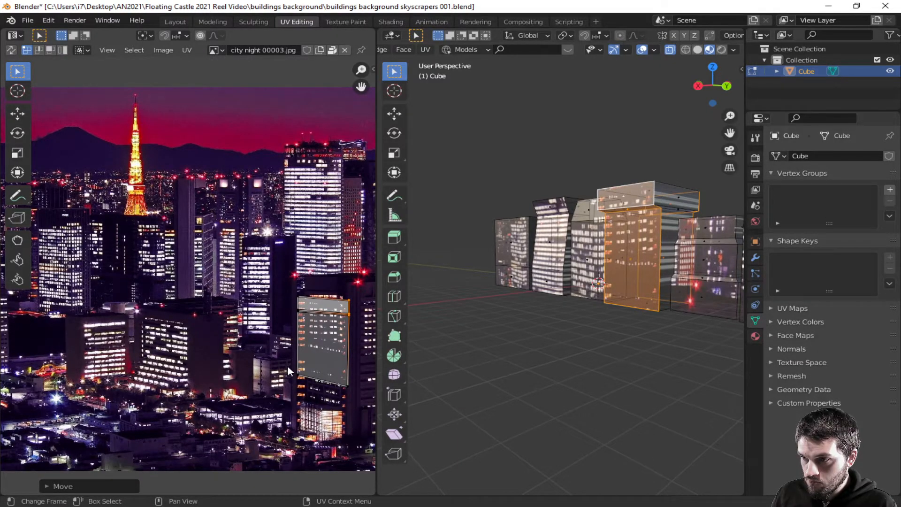
pyautogui.click(360, 395)
pyautogui.press('g')
pyautogui.press('y')
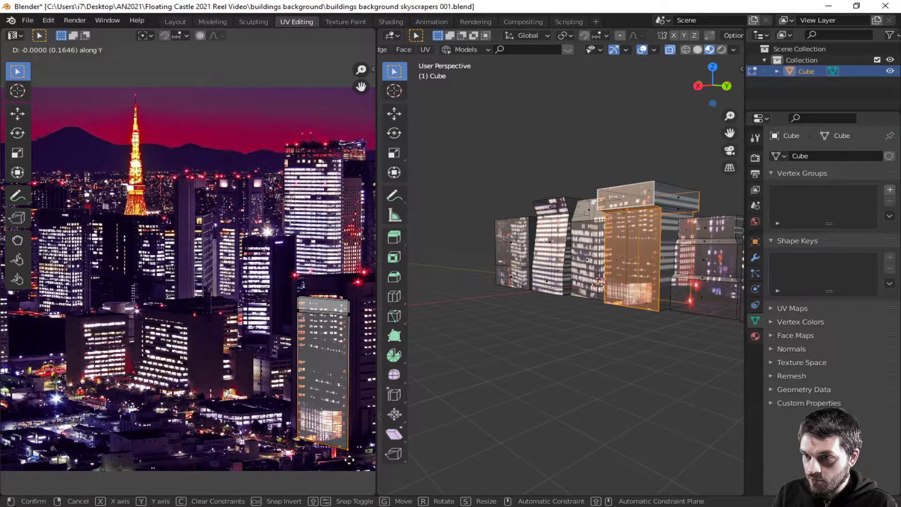
pyautogui.click(350, 458)
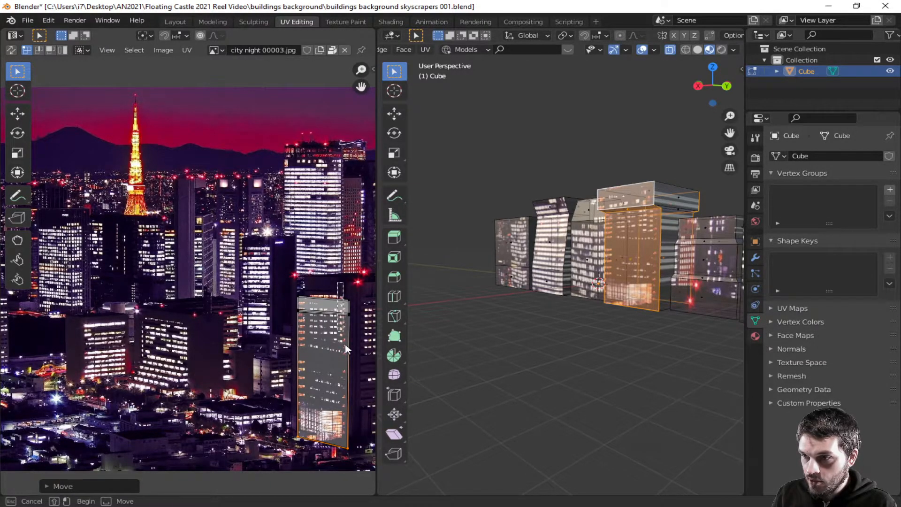
# Step: Move the right-hand UV vertices inward along X to the corner of the dark tower's narrow face
pyautogui.click(365, 456)
pyautogui.press('g')
pyautogui.press('y')
pyautogui.press('x')
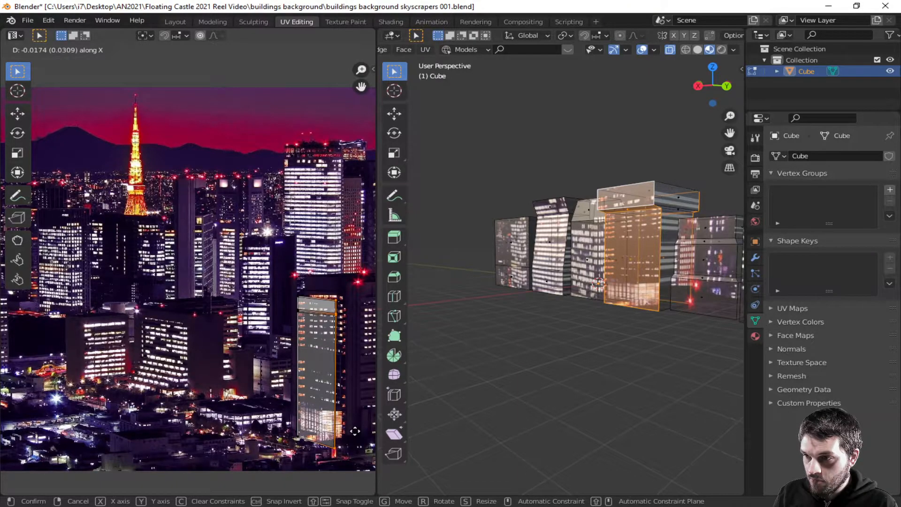
pyautogui.click(355, 432)
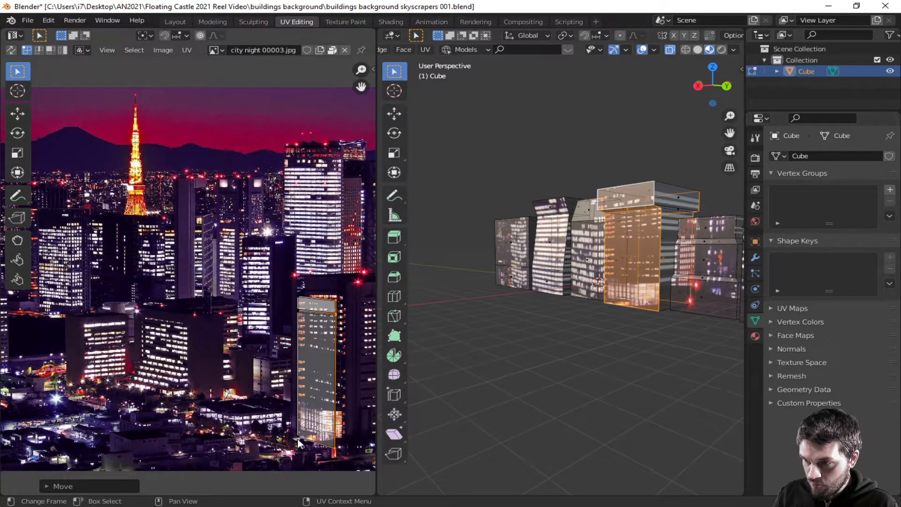
# Step: Raise the bottom UV vertices along Y and fine-tune them to the lit windows at the dark tower's base
pyautogui.press('g')
pyautogui.press('x')
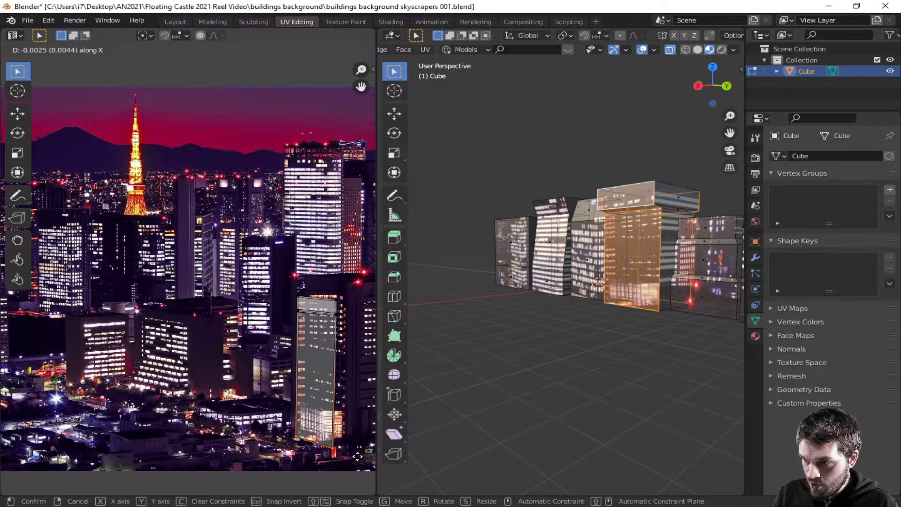
pyautogui.press('y')
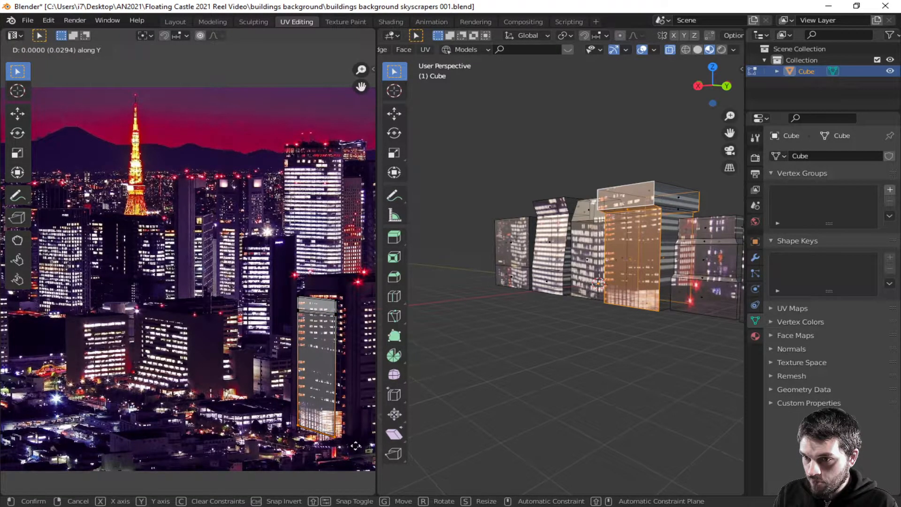
pyautogui.click(356, 446)
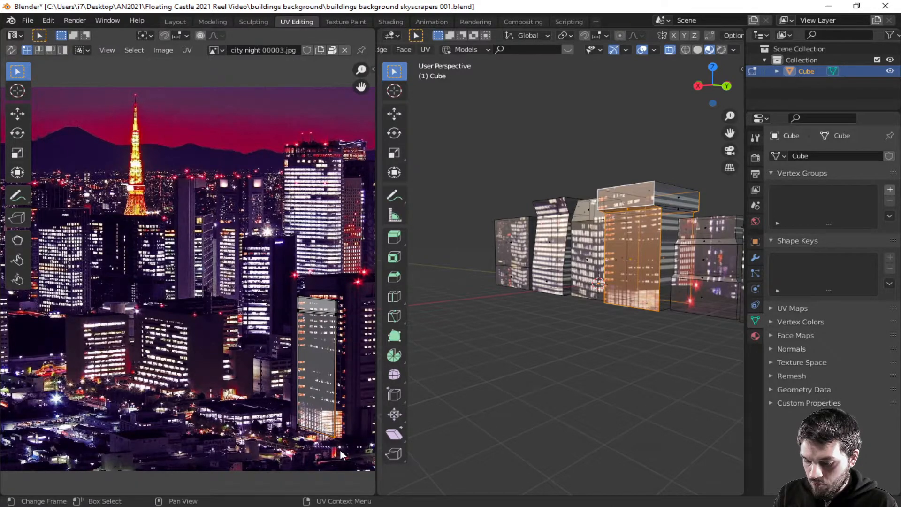
pyautogui.press('g')
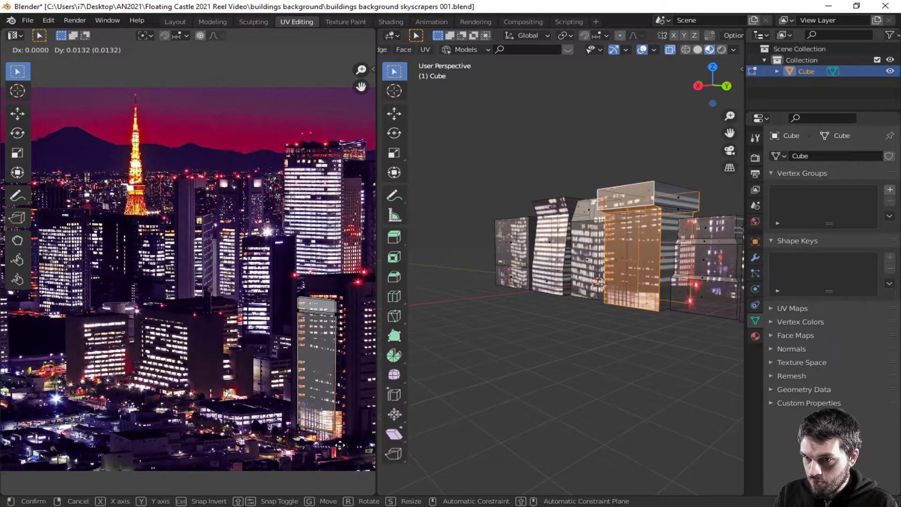
pyautogui.click(341, 444)
# Step: Clear the selection and circle-select the front faces of the last two buildings in the row from the right orthographic view
pyautogui.moveTo(656, 318); pyautogui.dragTo(559, 370, button='middle')
pyautogui.moveTo(687, 369); pyautogui.dragTo(554, 347, button='middle')
pyautogui.hotkey('alt', 'a')
pyautogui.press('c')
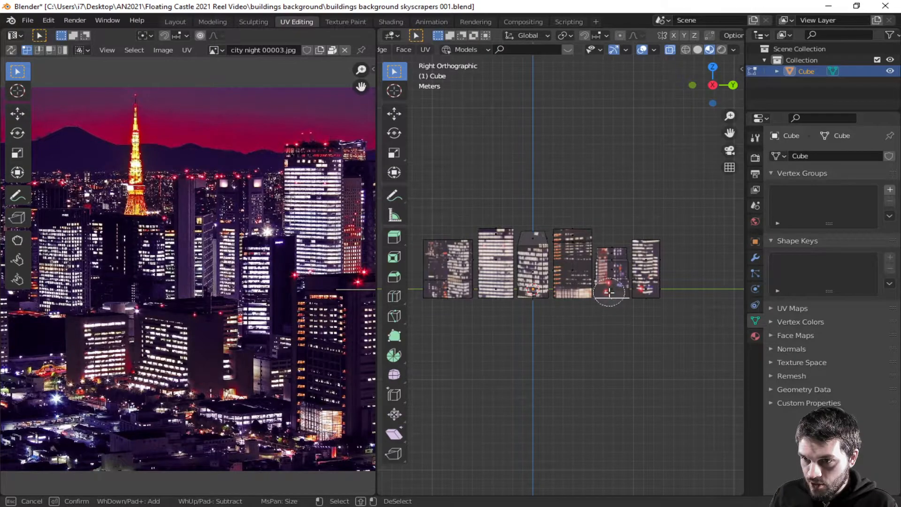
pyautogui.moveTo(611, 290); pyautogui.dragTo(614, 256)
pyautogui.moveTo(647, 284); pyautogui.dragTo(648, 256)
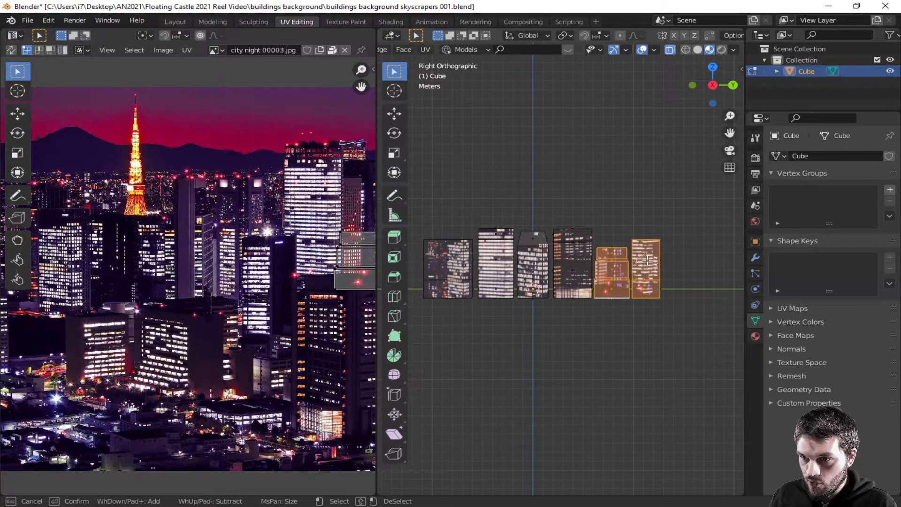
pyautogui.press('Escape')
# Step: Move the shorter building's front UVs onto the brightly lit tower and narrow them along X to fit its width
pyautogui.scroll(-2, 299, 285)
pyautogui.moveTo(299, 285); pyautogui.dragTo(179, 258, button='middle')
pyautogui.press('b')
pyautogui.moveTo(180, 257); pyautogui.dragTo(249, 325)
pyautogui.press('g')
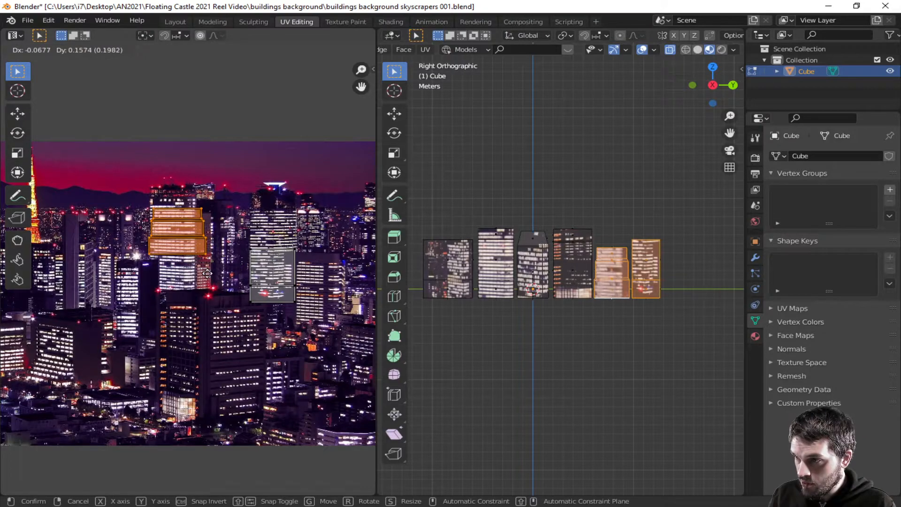
pyautogui.click(204, 270)
pyautogui.press('s')
pyautogui.press('x')
pyautogui.click(231, 264)
# Step: Select the end building's front UVs, move them up the neighbouring lit tower, and scale them down to about 0.8
pyautogui.moveTo(237, 200); pyautogui.dragTo(335, 347)
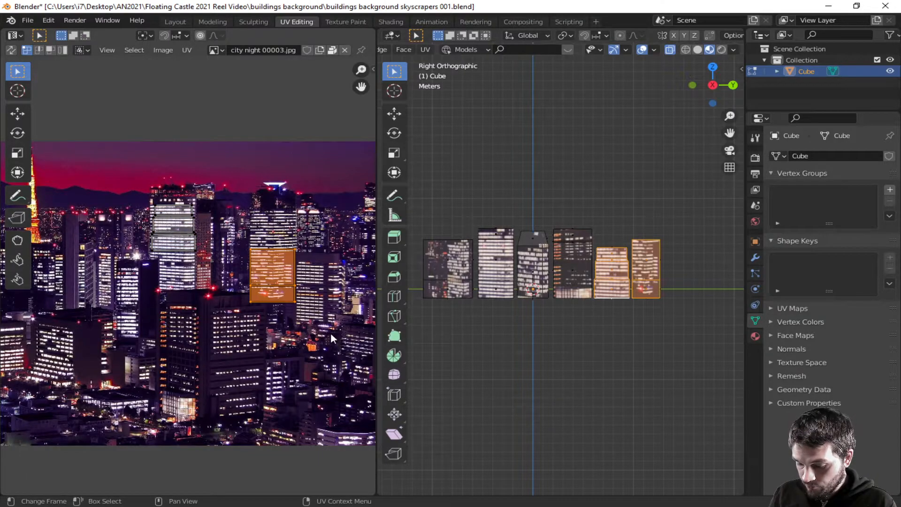
pyautogui.press('g')
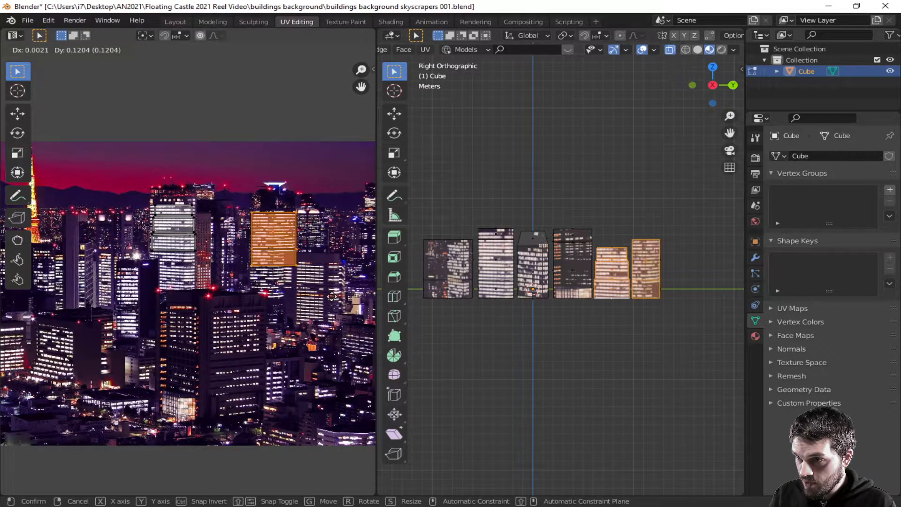
pyautogui.click(332, 299)
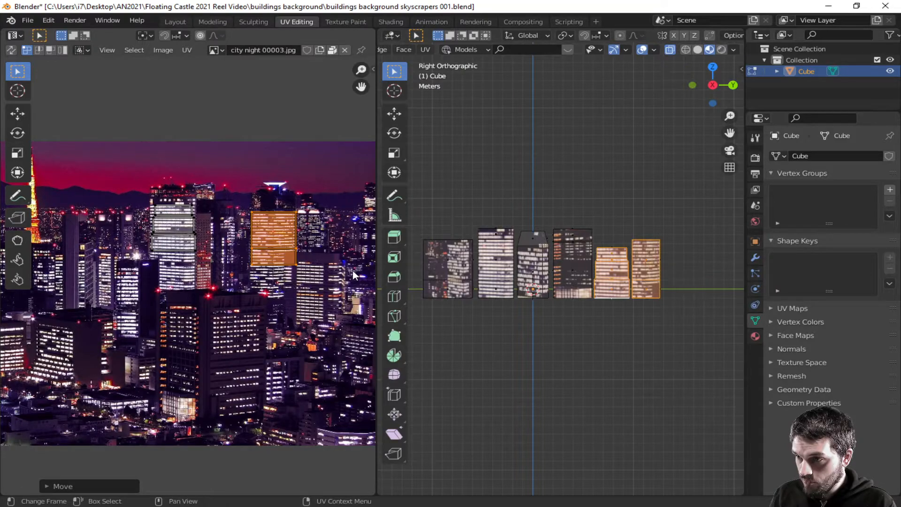
pyautogui.press('s')
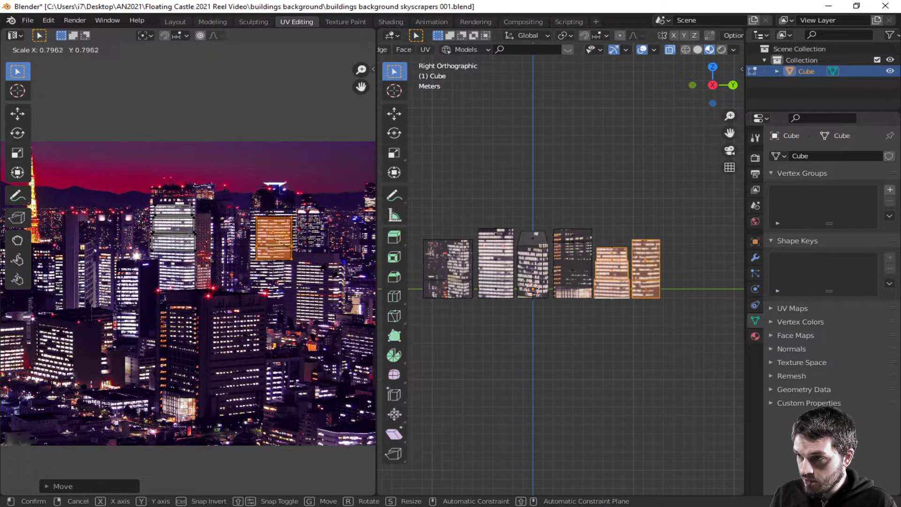
pyautogui.click(330, 276)
# Step: Try the end building's front UVs on the brightly lit tower's window rows
pyautogui.press('g')
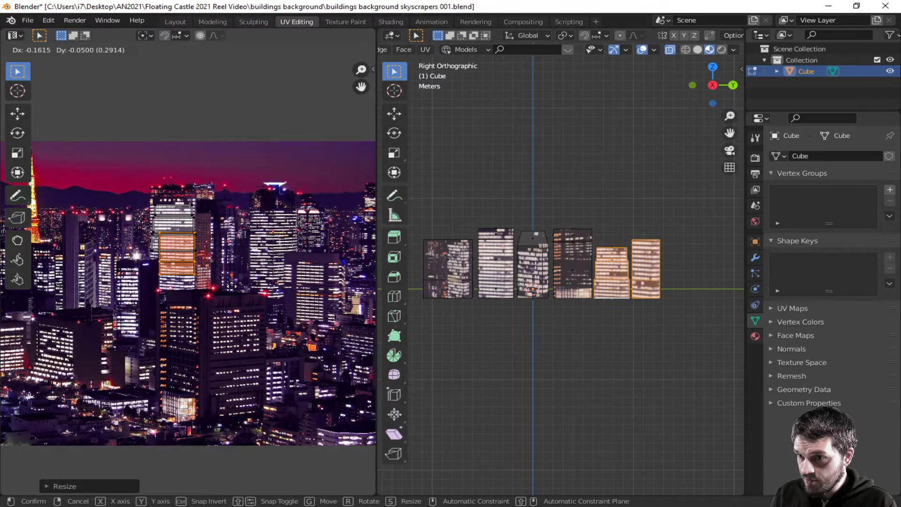
pyautogui.click(231, 286)
pyautogui.press('g')
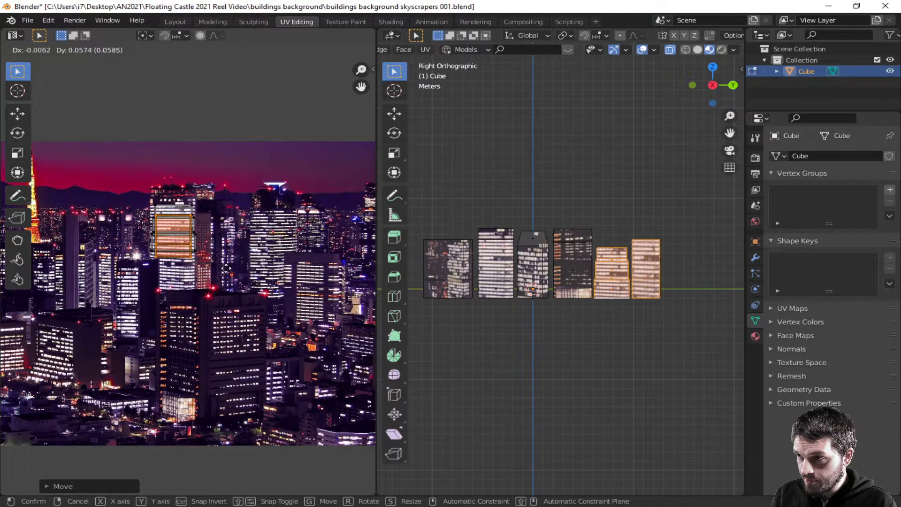
pyautogui.click(226, 267)
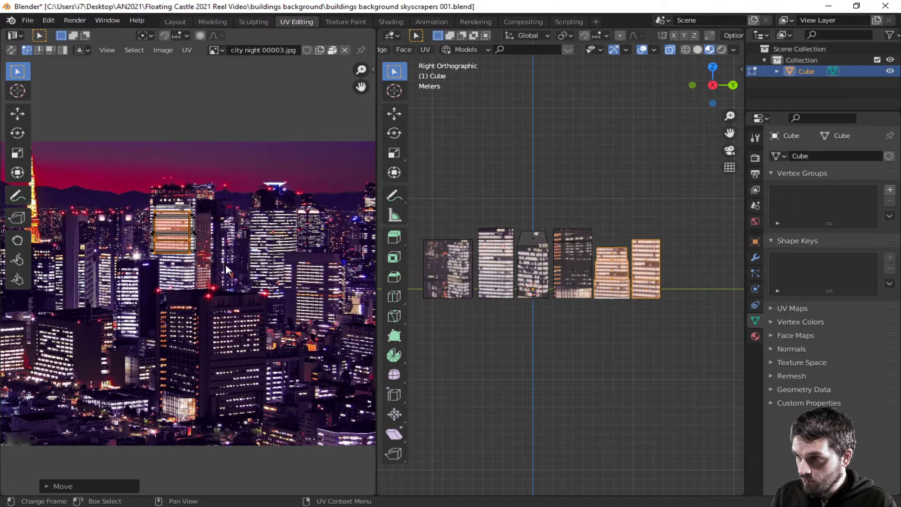
# Step: Move the end building's front UVs onto the dark tower's wide window grid, rotate them slightly to match its rows, and clear the selection
pyautogui.press('g')
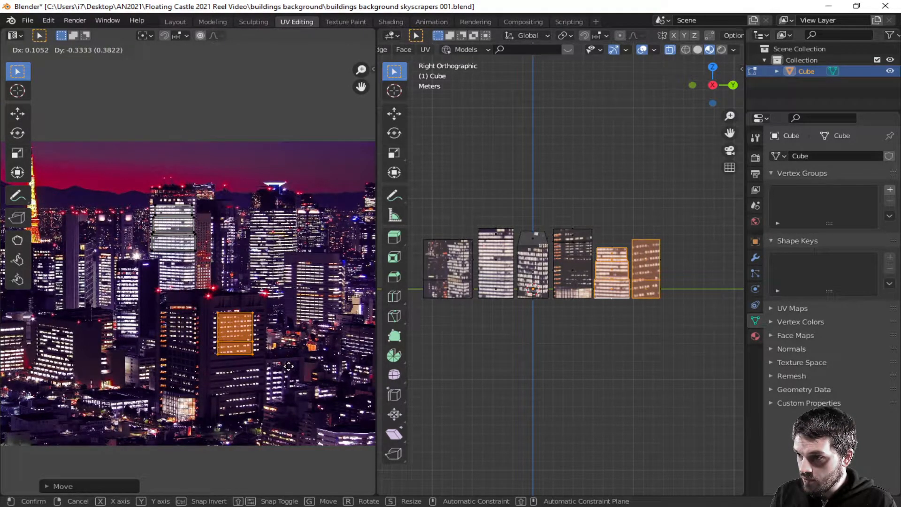
pyautogui.click(289, 366)
pyautogui.press('r')
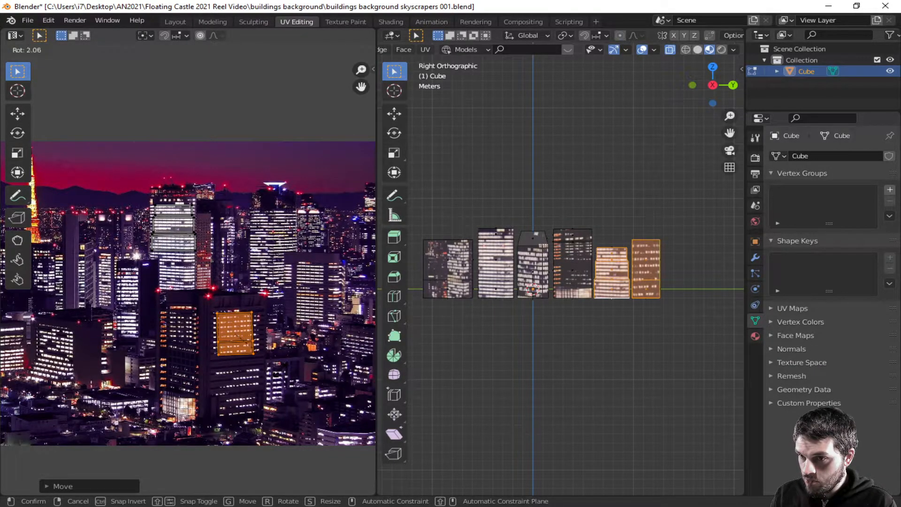
pyautogui.click(283, 369)
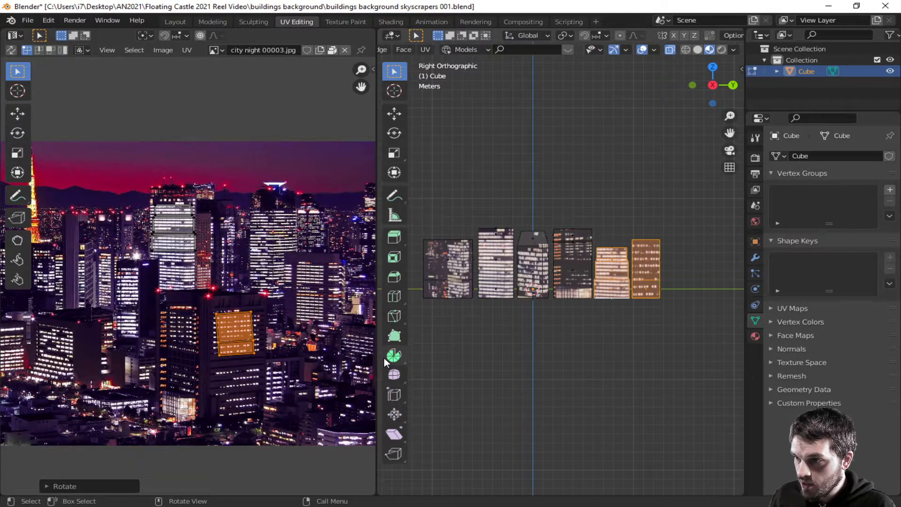
pyautogui.click(272, 397)
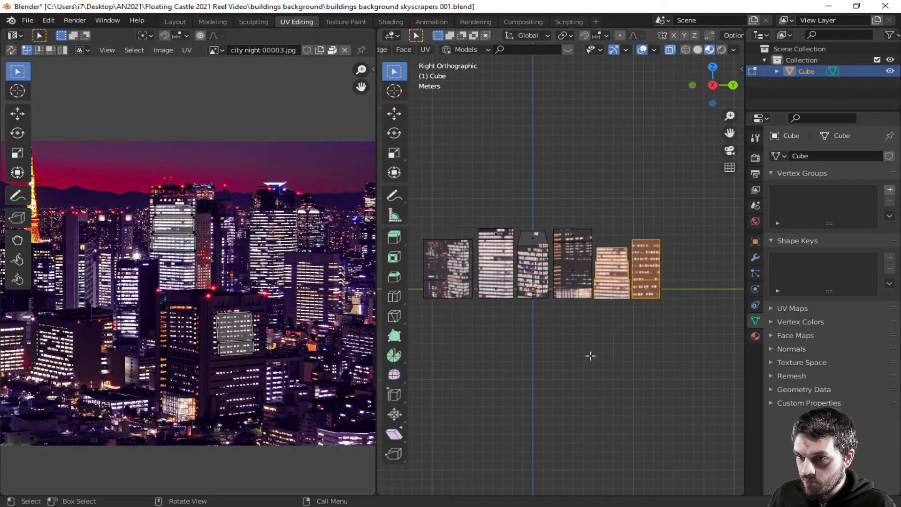
pyautogui.click(618, 345)
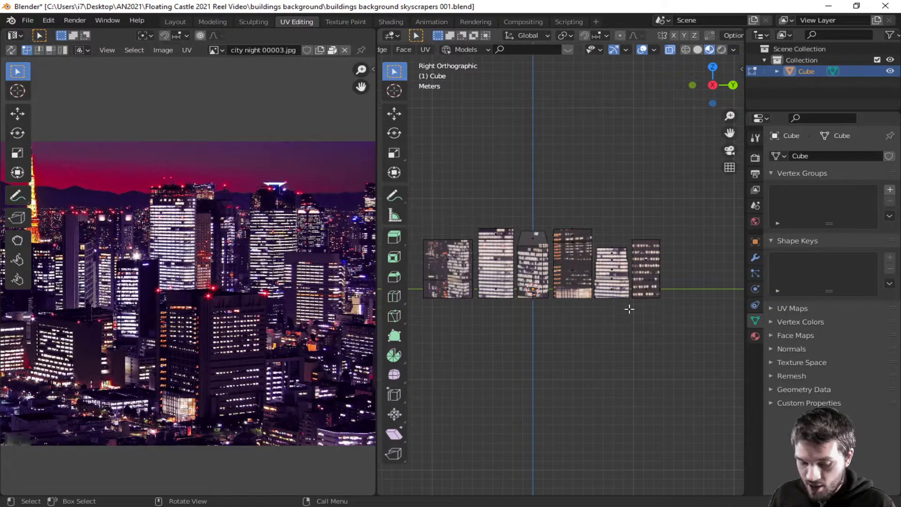
# Step: Circle-select the buildings' side faces from the front orthographic view and unwrap them with Project from View
pyautogui.press('KP_1')
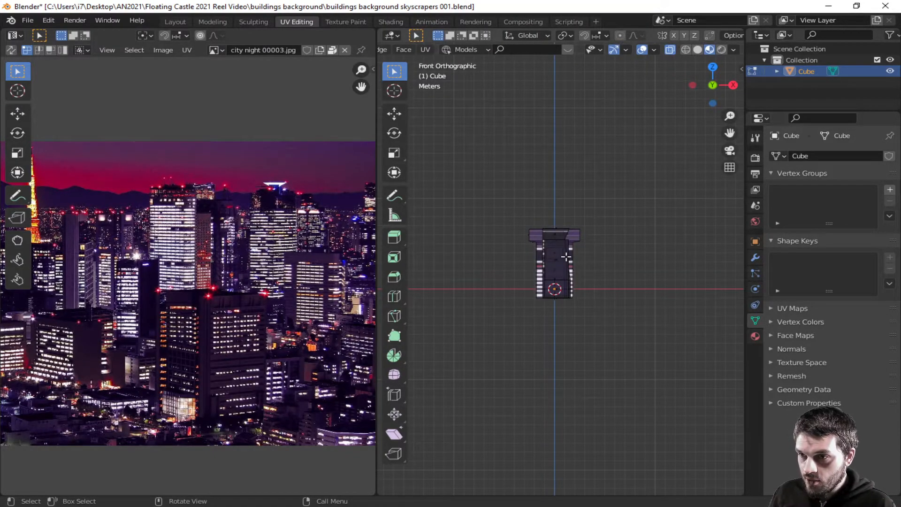
pyautogui.press('c')
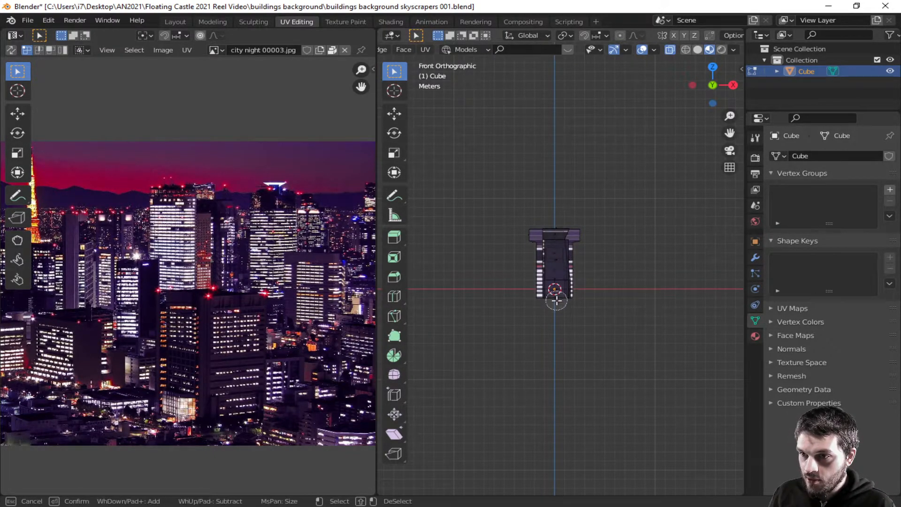
pyautogui.moveTo(555, 295); pyautogui.dragTo(557, 225)
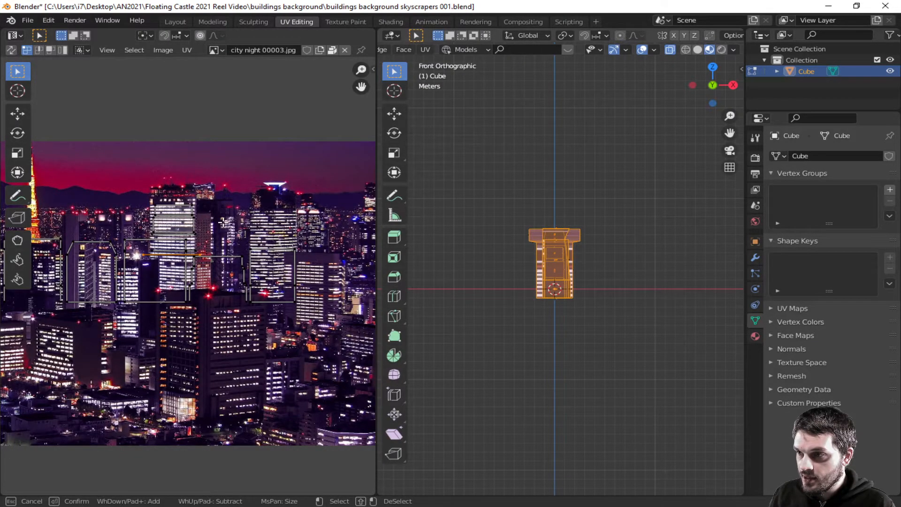
pyautogui.press('Escape')
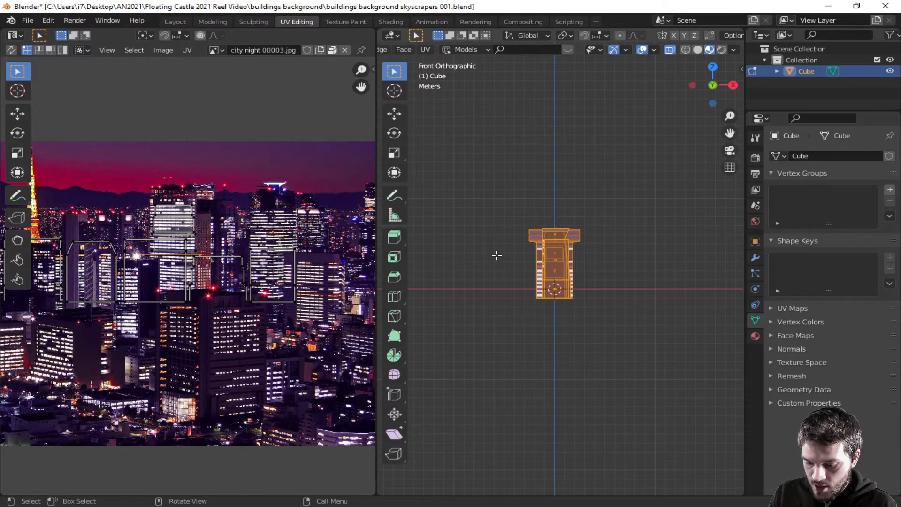
pyautogui.press('u')
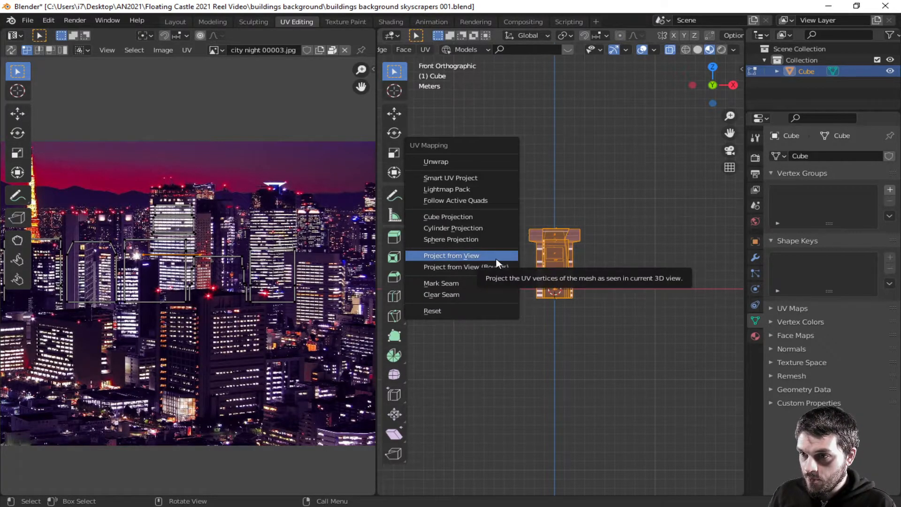
pyautogui.click(496, 258)
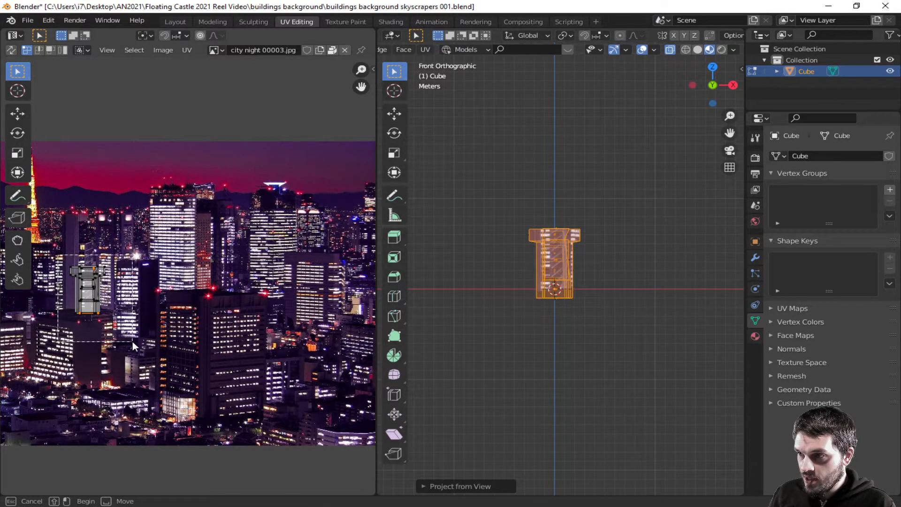
# Step: Move all the side-face UVs onto the brightly lit tower in the city image and clear the face selection
pyautogui.press('a')
pyautogui.press('g')
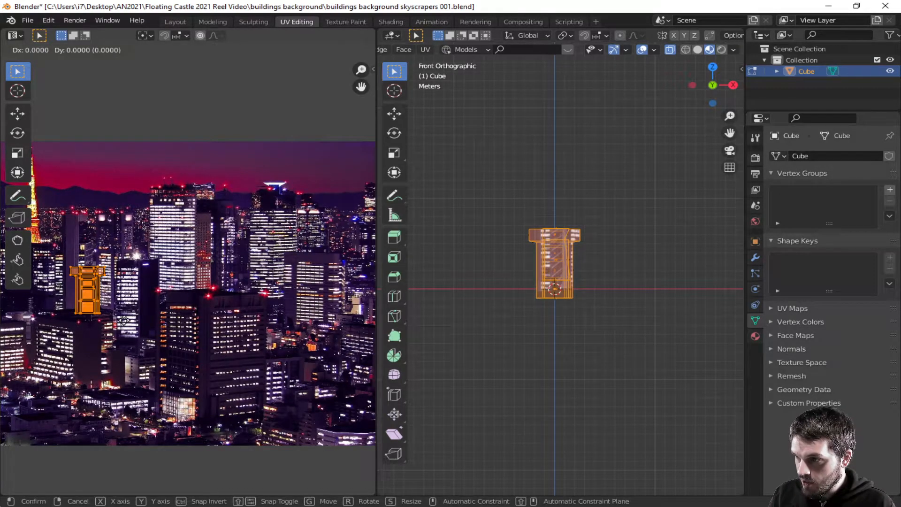
pyautogui.click(209, 267)
pyautogui.click(526, 302)
# Step: Circle-select the roof faces of all the buildings from the top orthographic view and unwrap them with Project from View
pyautogui.moveTo(525, 302); pyautogui.dragTo(527, 413, button='middle')
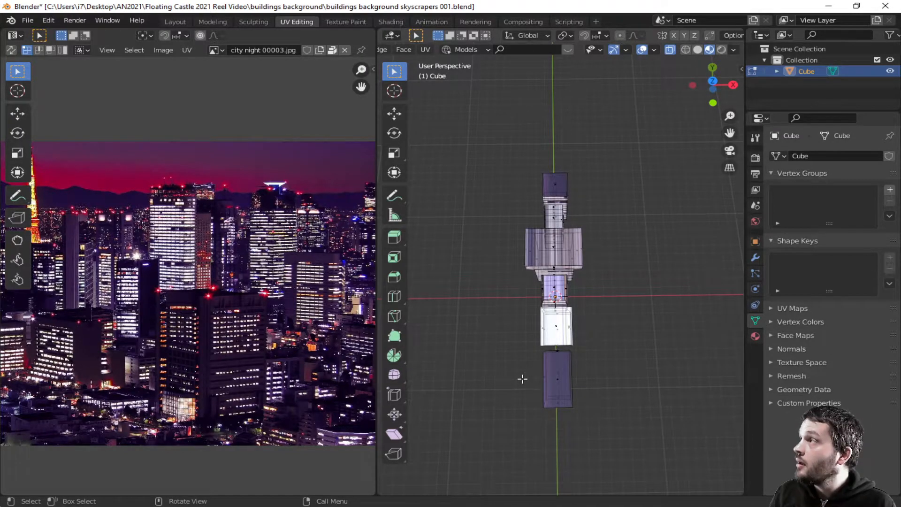
pyautogui.press('KP_7')
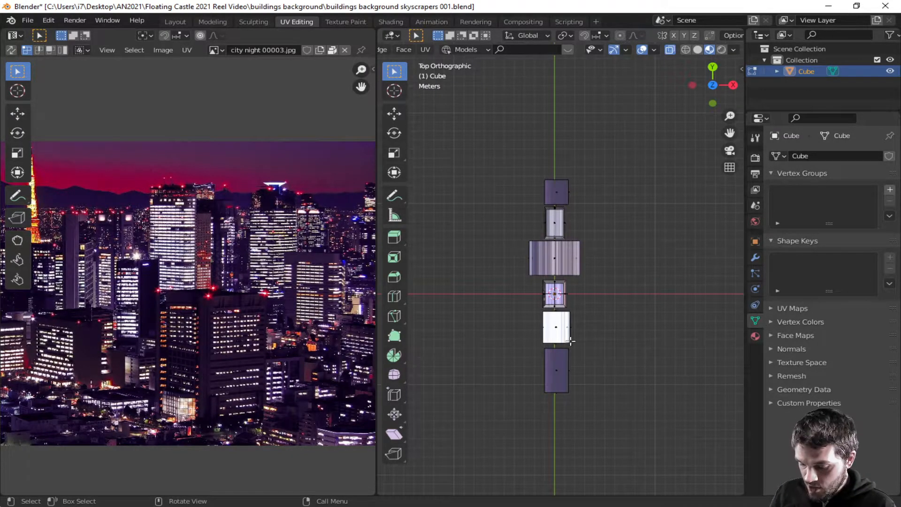
pyautogui.press('c')
pyautogui.moveTo(560, 372); pyautogui.dragTo(555, 293)
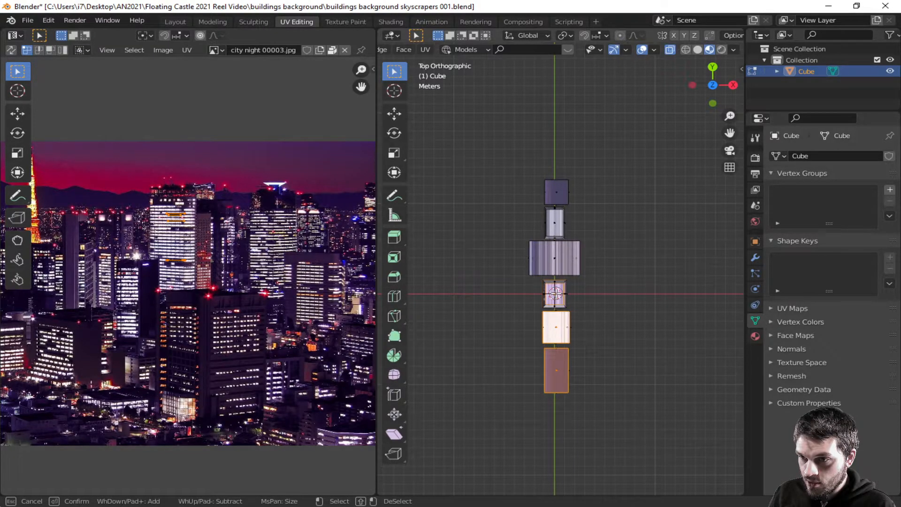
pyautogui.moveTo(556, 260); pyautogui.dragTo(557, 190)
pyautogui.press('Escape')
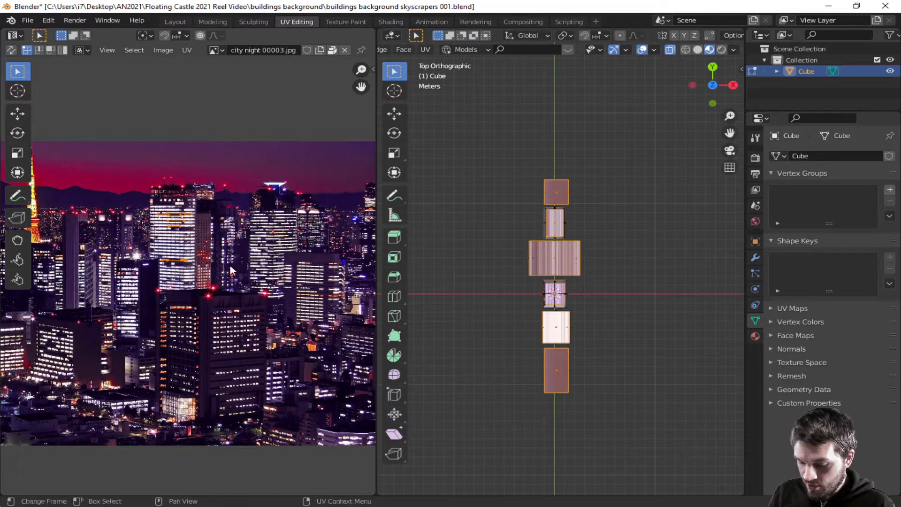
pyautogui.press('u')
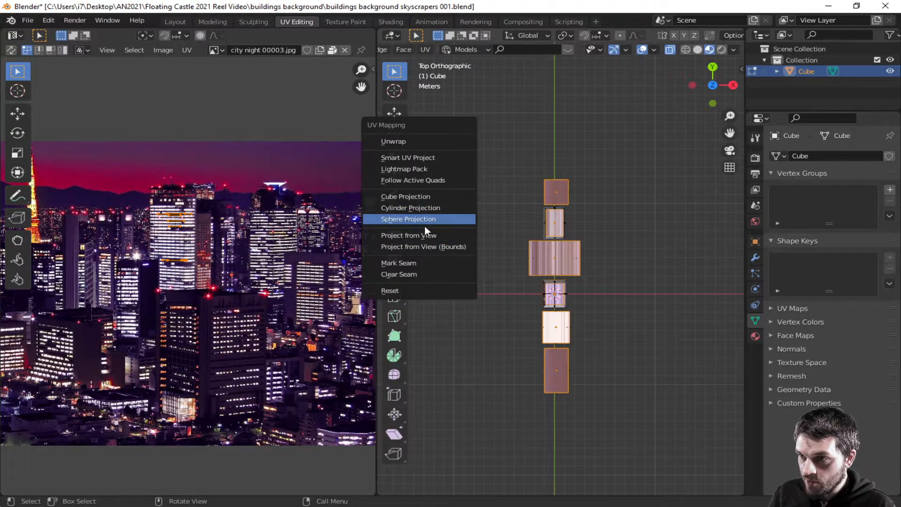
pyautogui.click(411, 235)
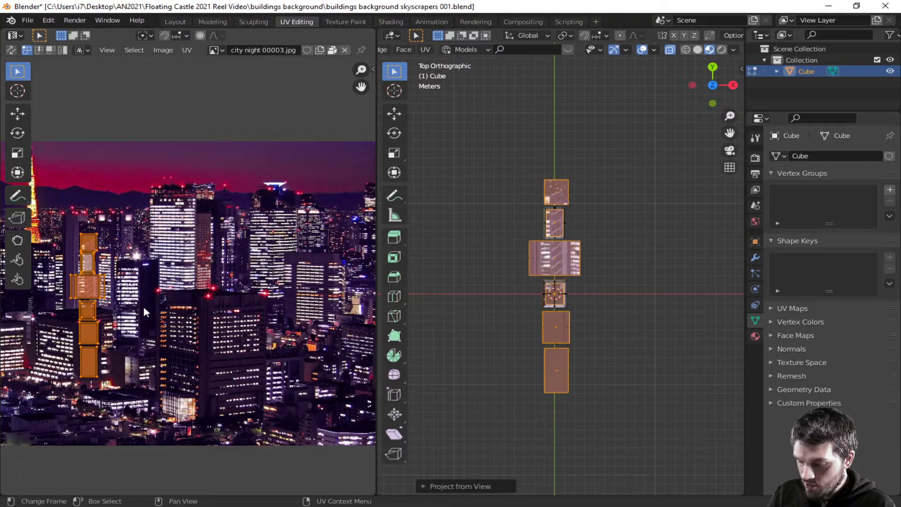
# Step: Rotate the roof UVs about 90 degrees into a horizontal strip, place them over the plain red sky, and clear the selection
pyautogui.scroll(-1, 141, 310)
pyautogui.moveTo(146, 328); pyautogui.dragTo(269, 331, button='middle')
pyautogui.press('g')
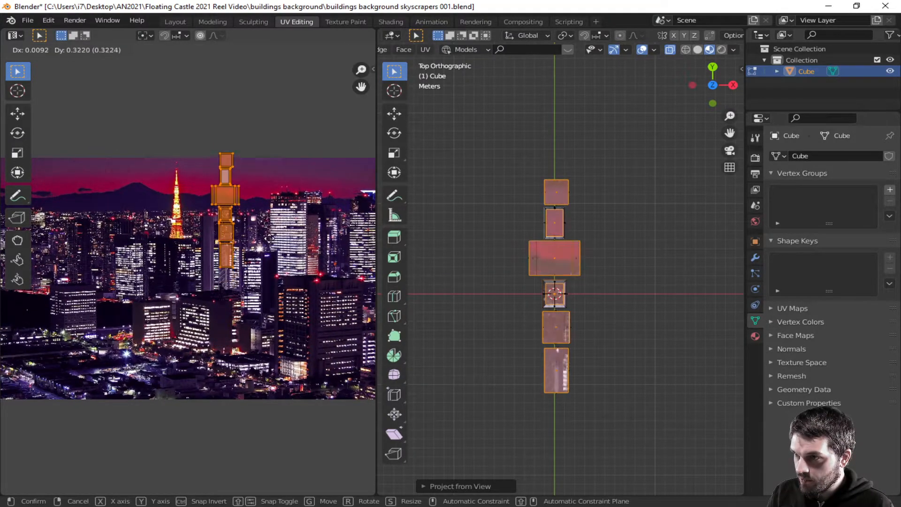
pyautogui.click(291, 224)
pyautogui.press('r')
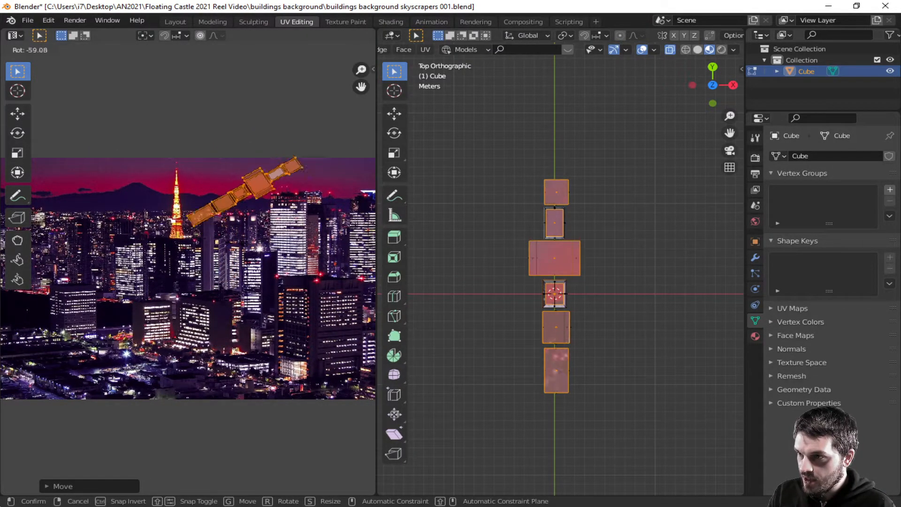
pyautogui.click(205, 243)
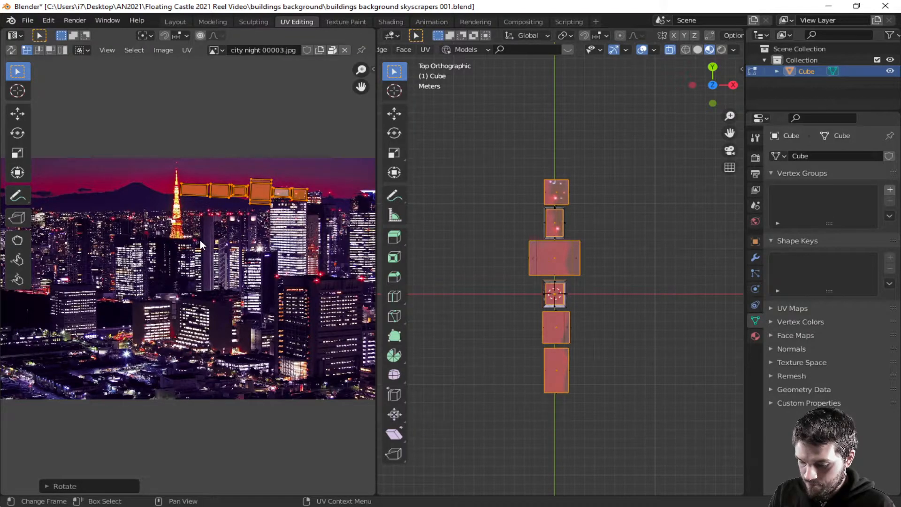
pyautogui.press('g')
pyautogui.click(226, 223)
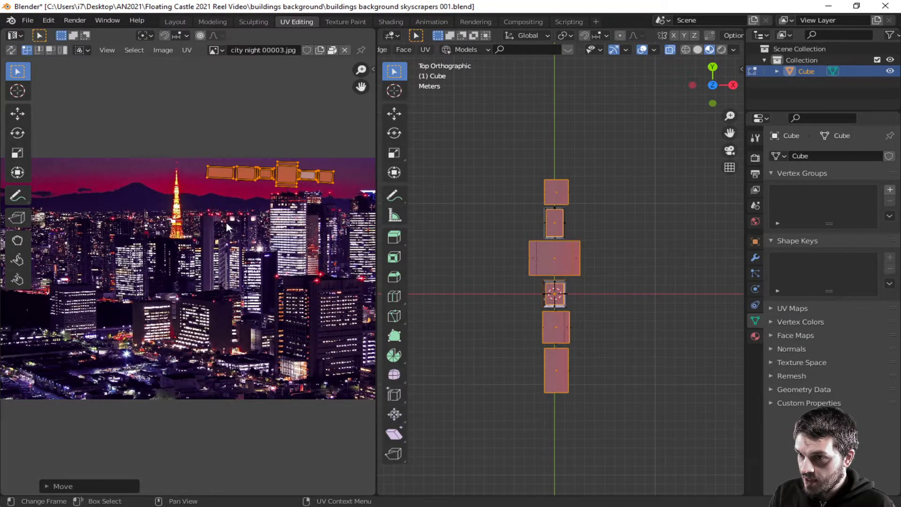
pyautogui.click(597, 317)
# Step: Select the end building's upper and lower front faces and move their UVs onto the small dark office block near the image's left edge
pyautogui.moveTo(578, 345); pyautogui.dragTo(425, 246, button='middle')
pyautogui.scroll(2, 546, 339)
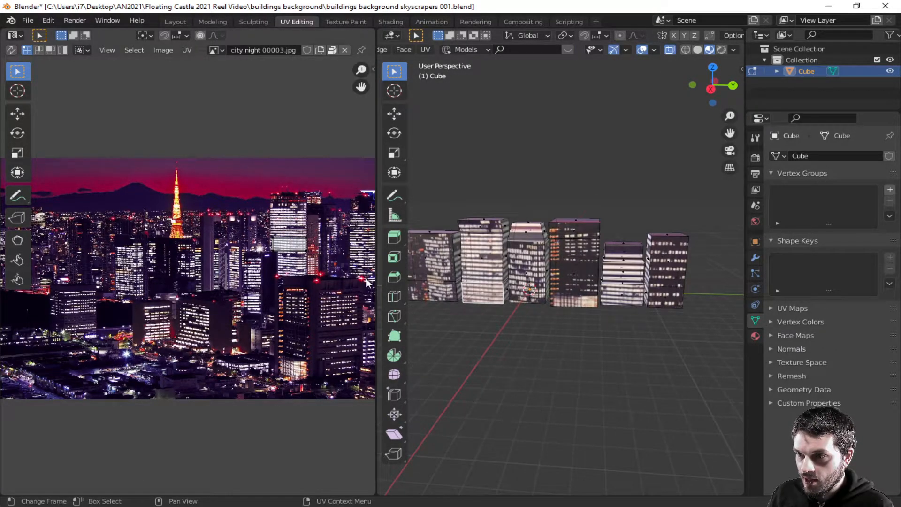
pyautogui.click(429, 288)
pyautogui.keyDown('shift'); pyautogui.click(426, 257); pyautogui.keyUp('shift')
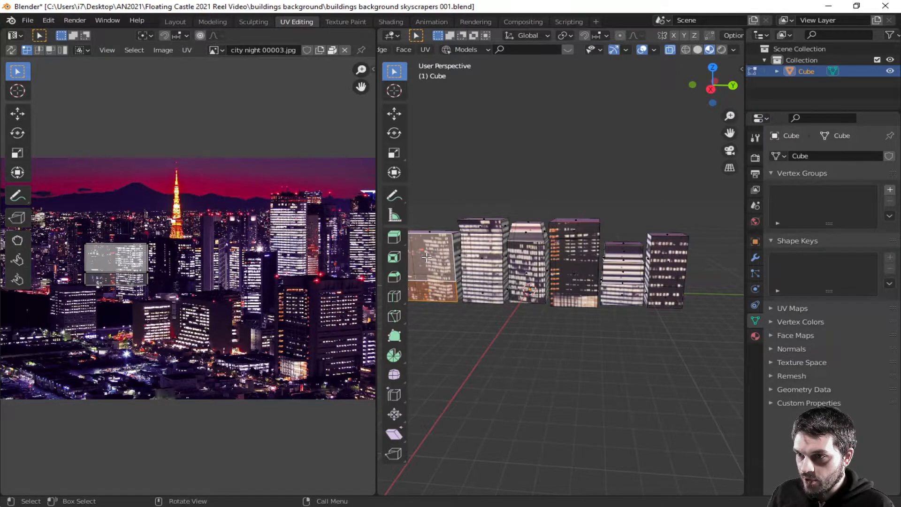
pyautogui.press('c')
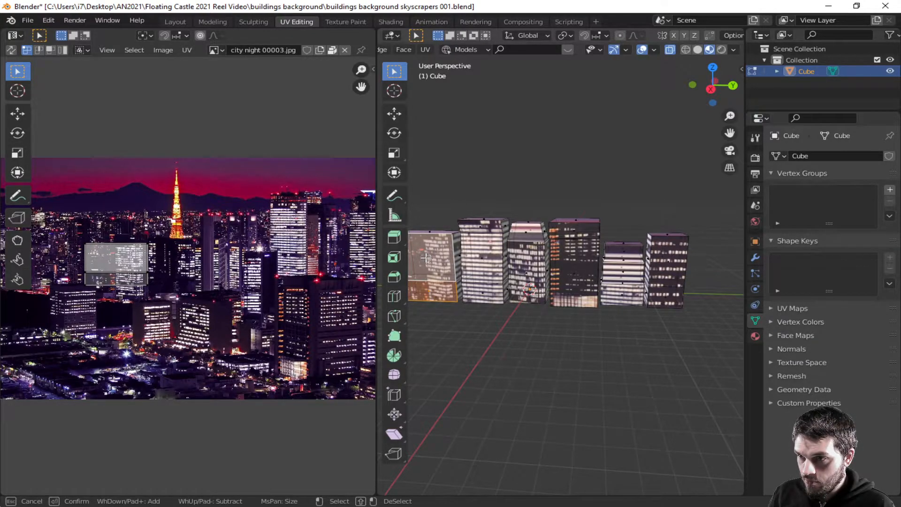
pyautogui.press('Escape')
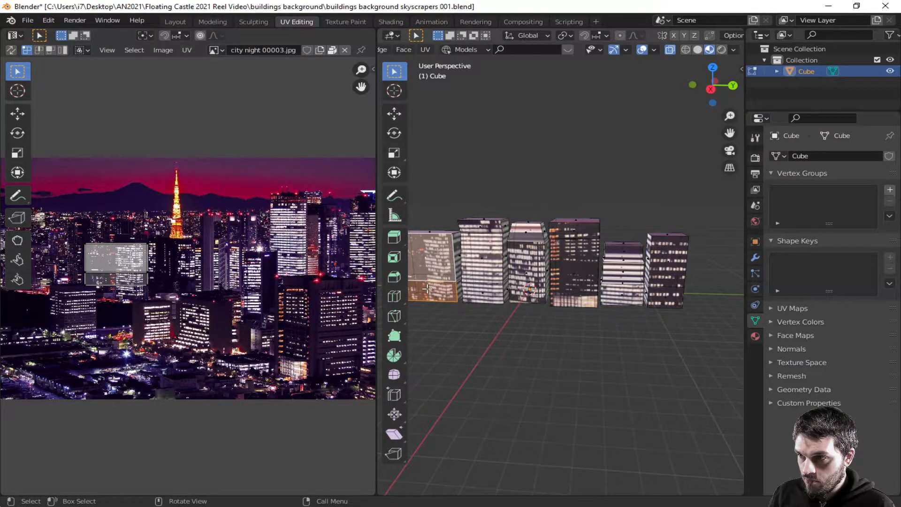
pyautogui.moveTo(423, 287); pyautogui.dragTo(708, 290, button='middle')
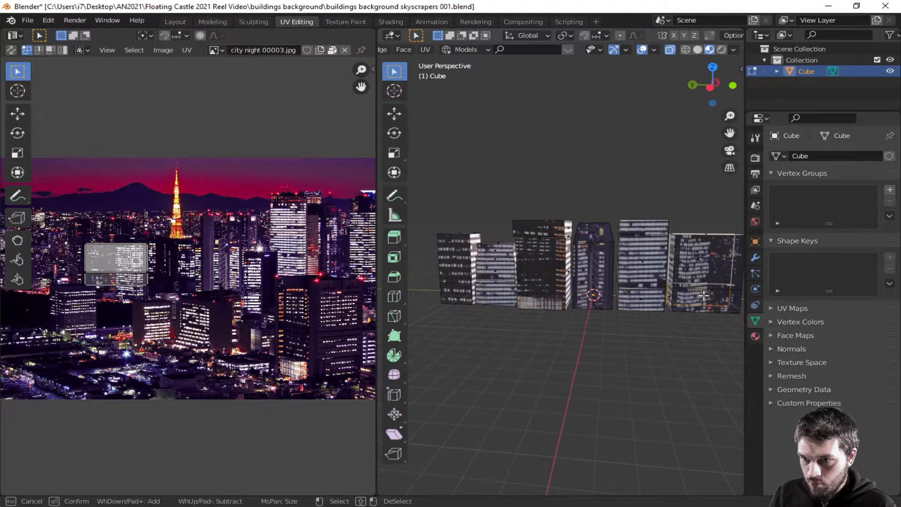
pyautogui.keyDown('shift'); pyautogui.click(704, 295); pyautogui.keyUp('shift')
pyautogui.keyDown('shift'); pyautogui.click(701, 273); pyautogui.keyUp('shift')
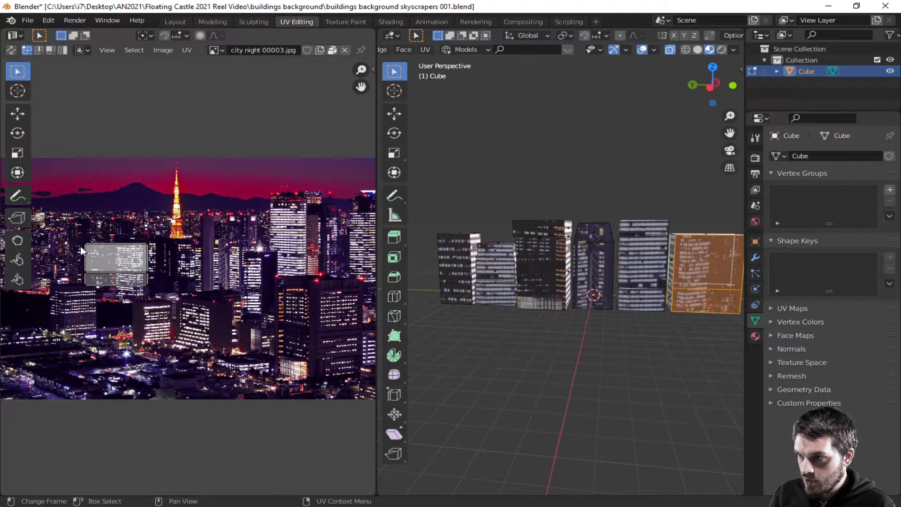
pyautogui.press('a')
pyautogui.press('g')
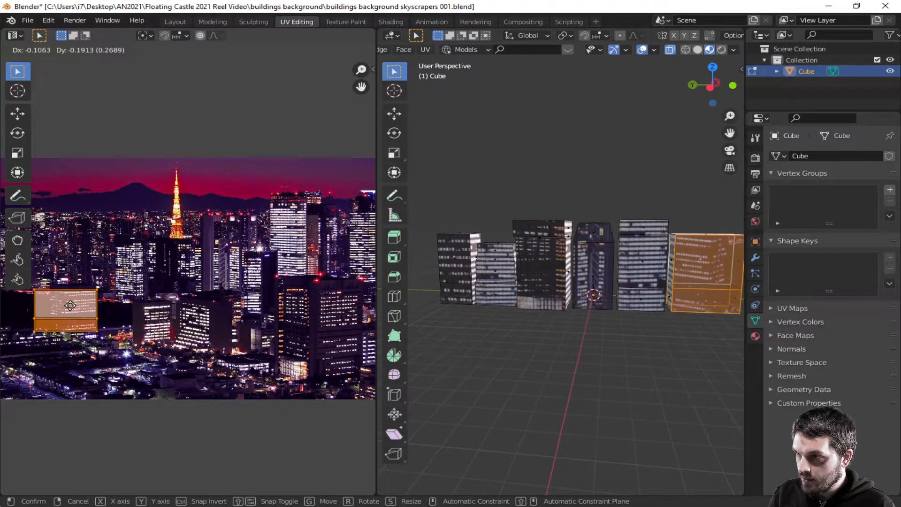
pyautogui.click(69, 305)
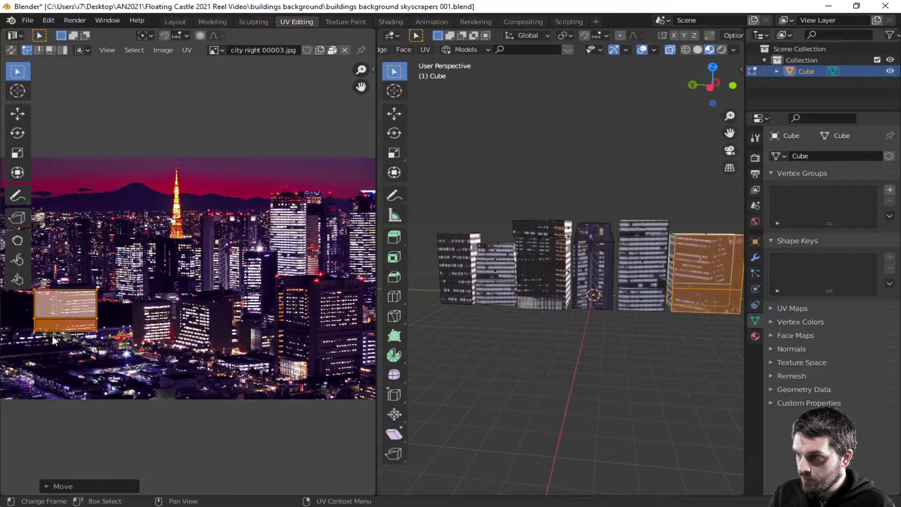
# Step: Move the left-edge vertices of the front UVs inward to fit the office block's window rows, and deselect the UVs
pyautogui.click(17, 295)
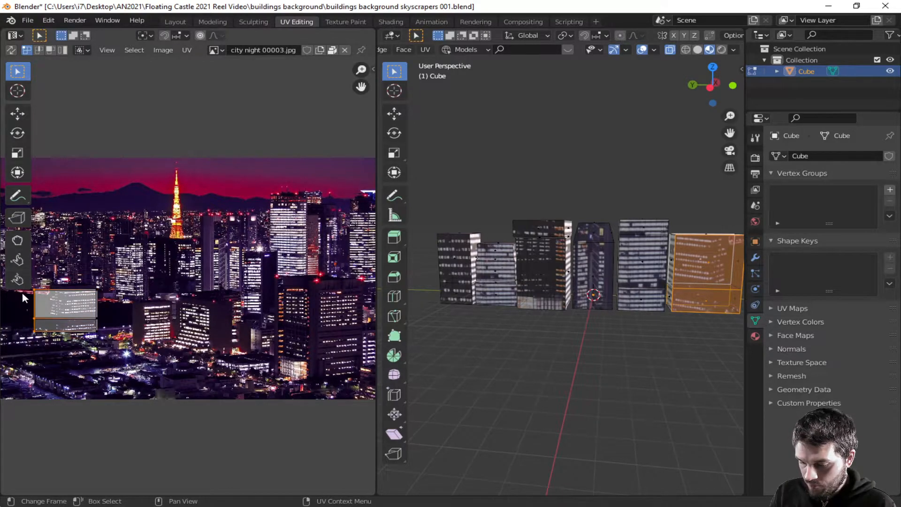
pyautogui.press('g')
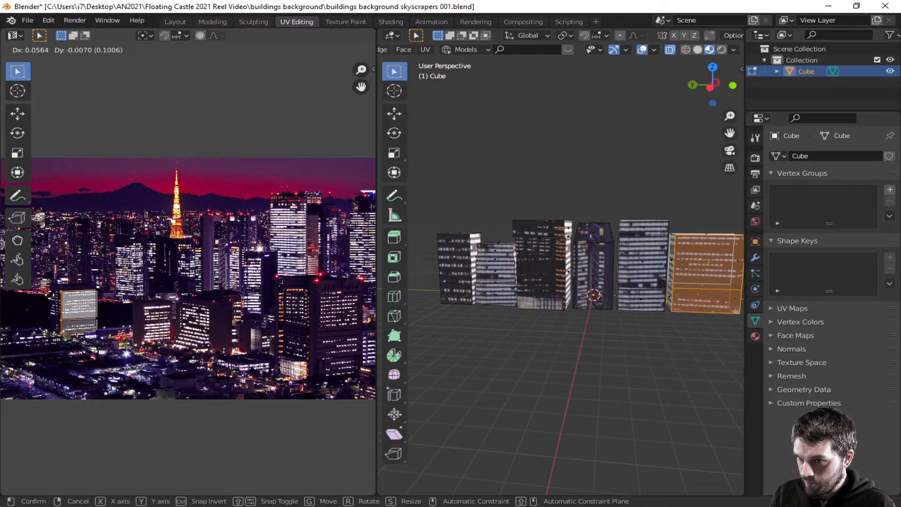
pyautogui.click(50, 296)
pyautogui.press('g')
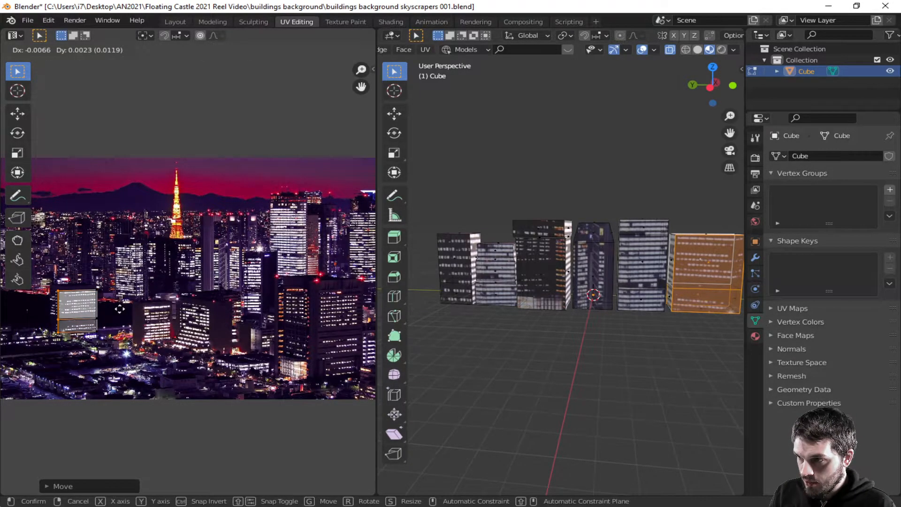
pyautogui.click(123, 310)
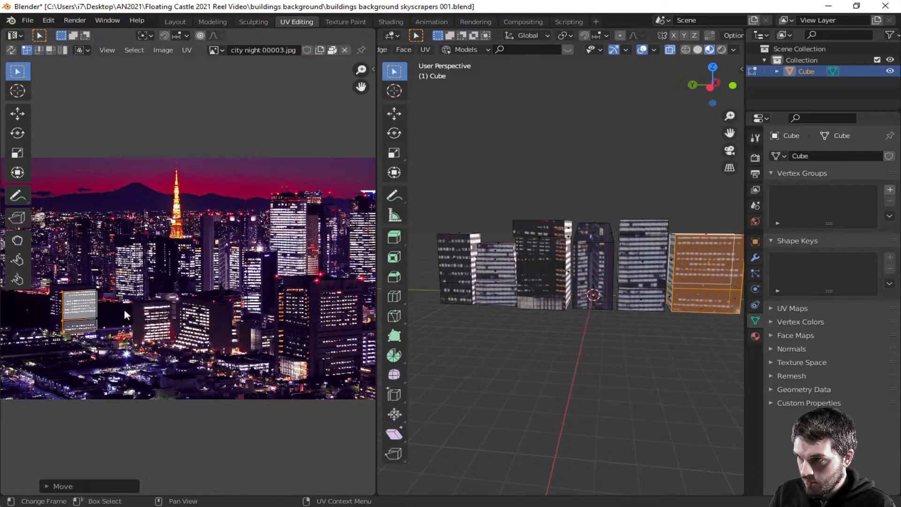
pyautogui.click(121, 336)
# Step: Select the sloped upper front face of the tapered middle building for UV adjustment
pyautogui.click(639, 344)
pyautogui.moveTo(678, 356); pyautogui.dragTo(435, 349, button='middle')
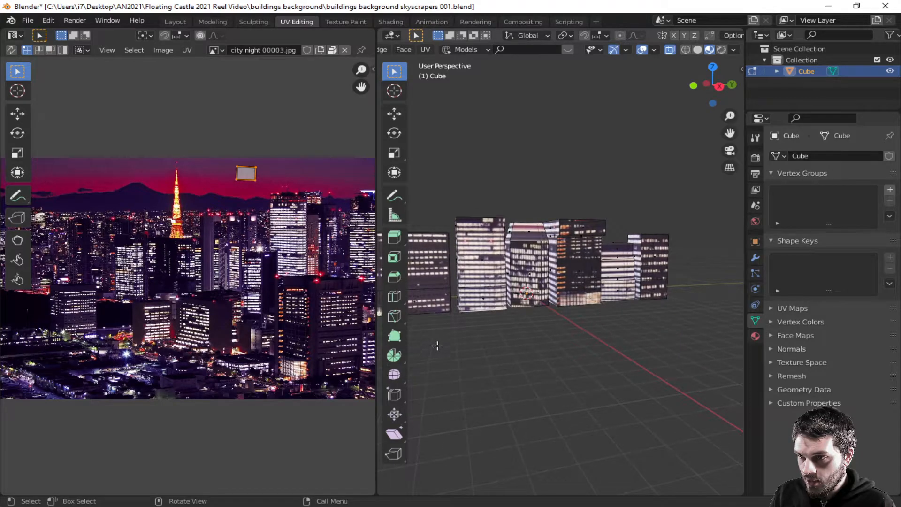
pyautogui.click(525, 234)
pyautogui.moveTo(536, 243); pyautogui.dragTo(524, 246, button='middle')
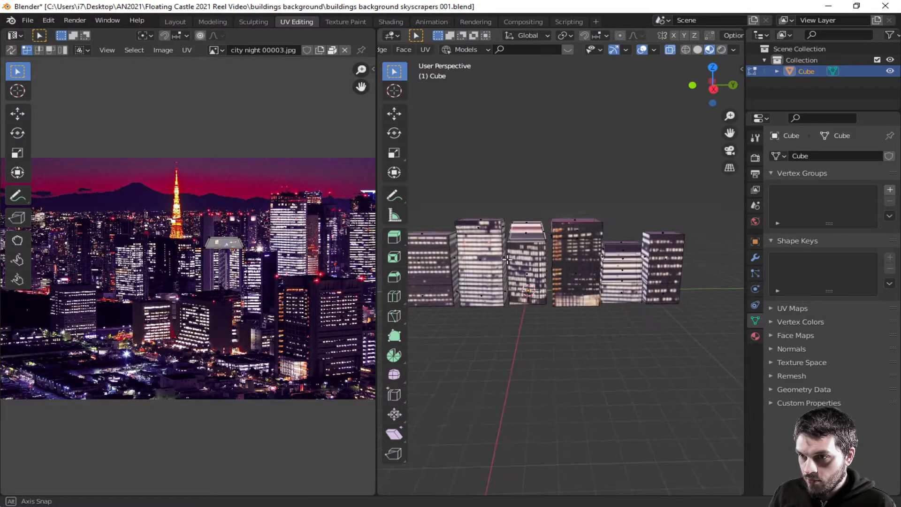
# Step: Move the third building's sloped roof UV islands onto the lit windows of the large dark office block in the photo and rotate them slightly
pyautogui.keyDown('shift'); pyautogui.click(524, 230); pyautogui.keyUp('shift')
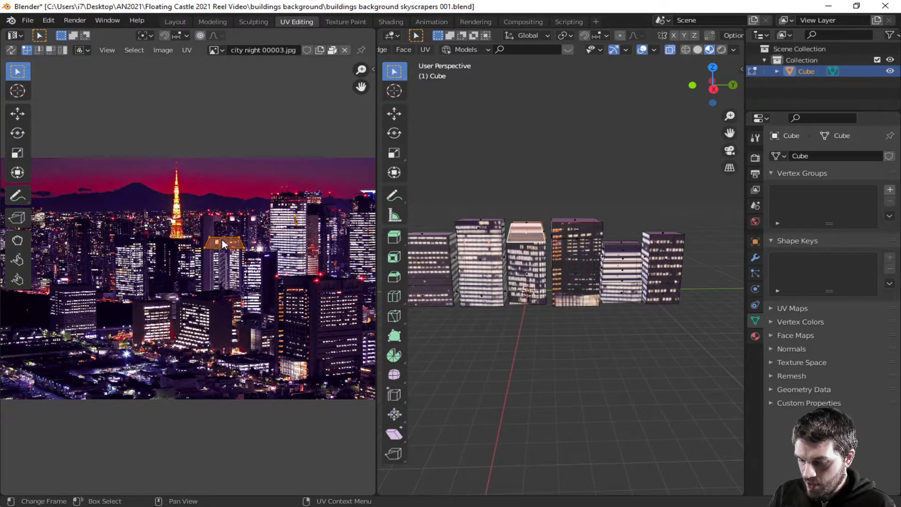
pyautogui.scroll(-3, 222, 247)
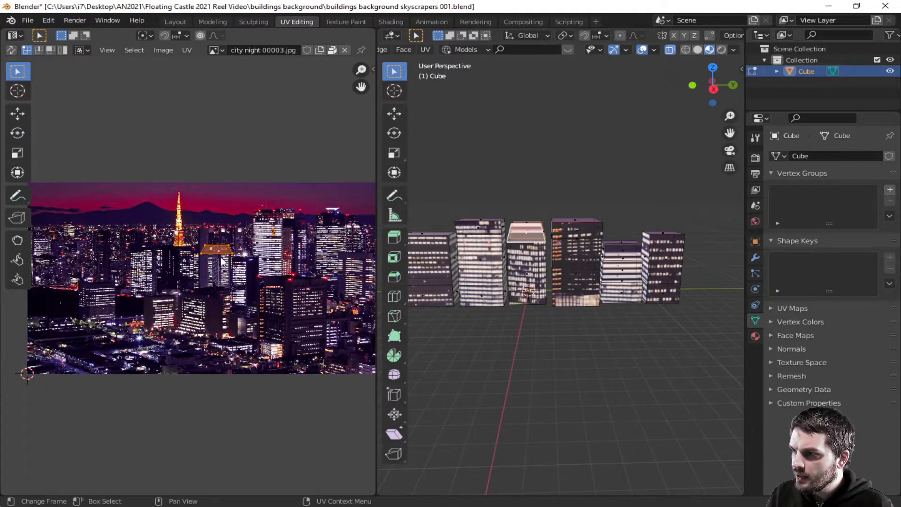
pyautogui.scroll(2, 223, 303)
pyautogui.press('g')
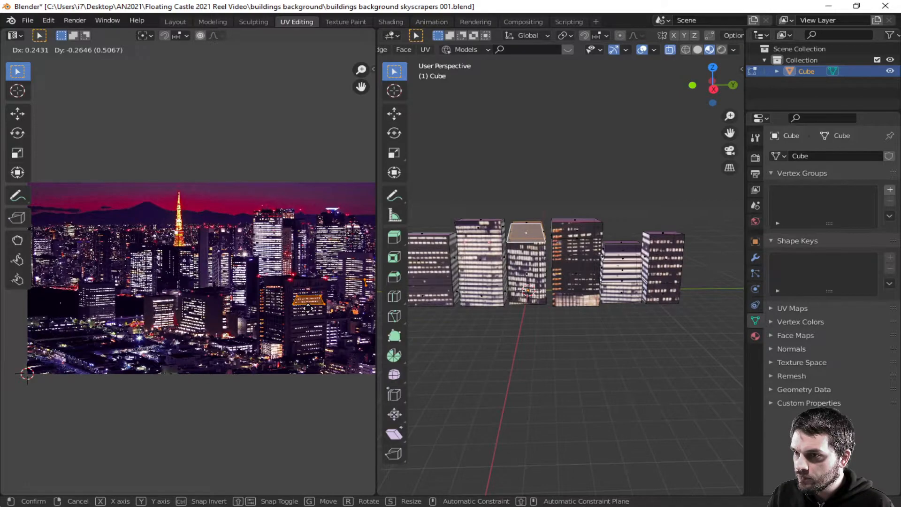
pyautogui.click(308, 309)
pyautogui.press('r')
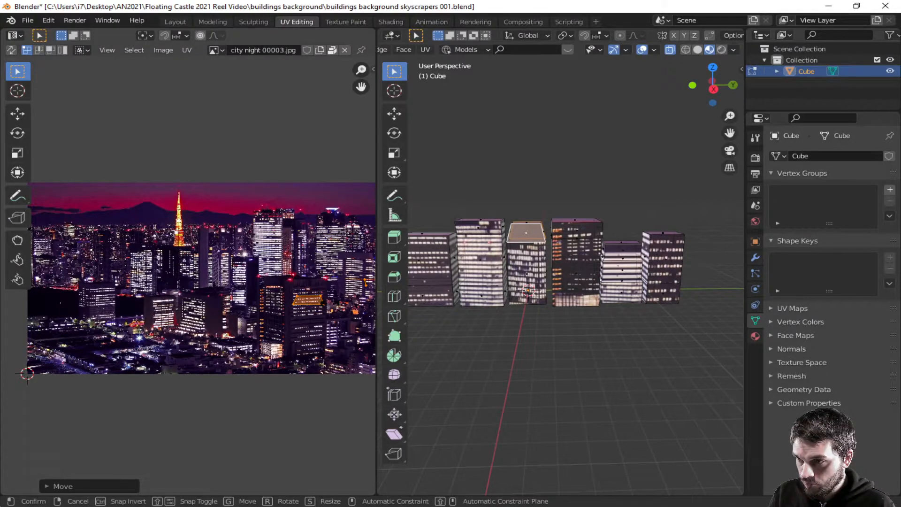
pyautogui.click(361, 281)
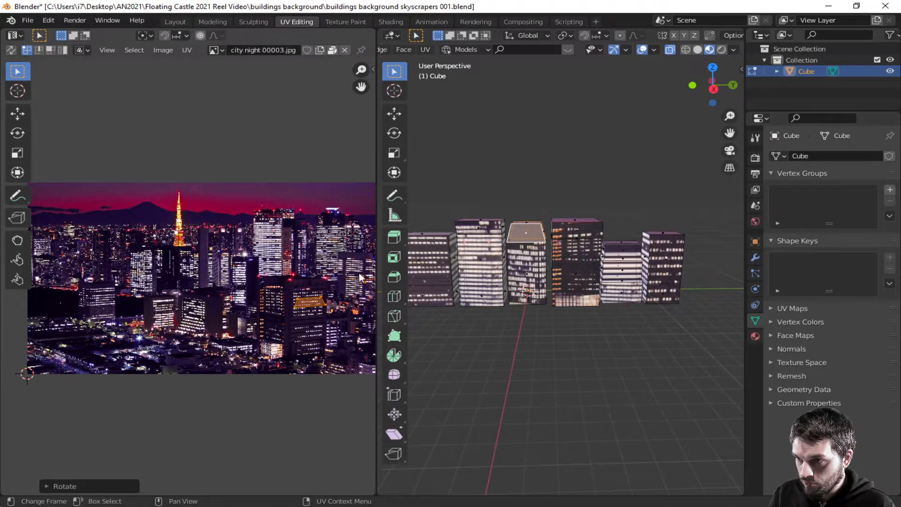
# Step: Remap only the third building's sloped front roof face with Project from View in the right orthographic view
pyautogui.moveTo(534, 250); pyautogui.dragTo(478, 223, button='middle')
pyautogui.click(529, 233)
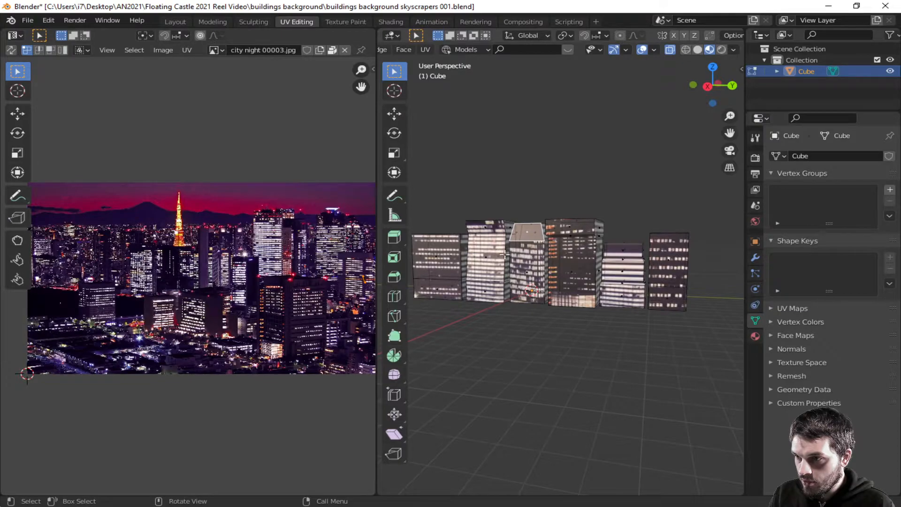
pyautogui.press('KP_1')
pyautogui.press('KP_3')
pyautogui.press('u')
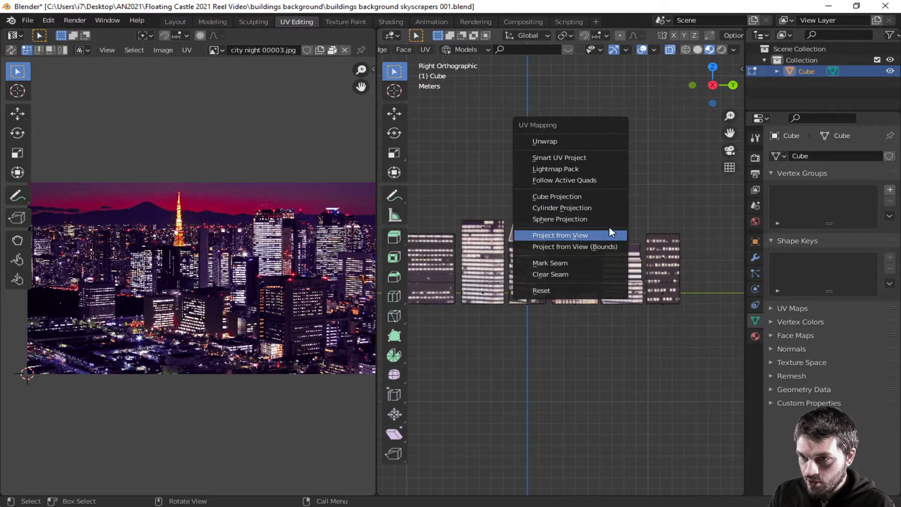
pyautogui.click(581, 235)
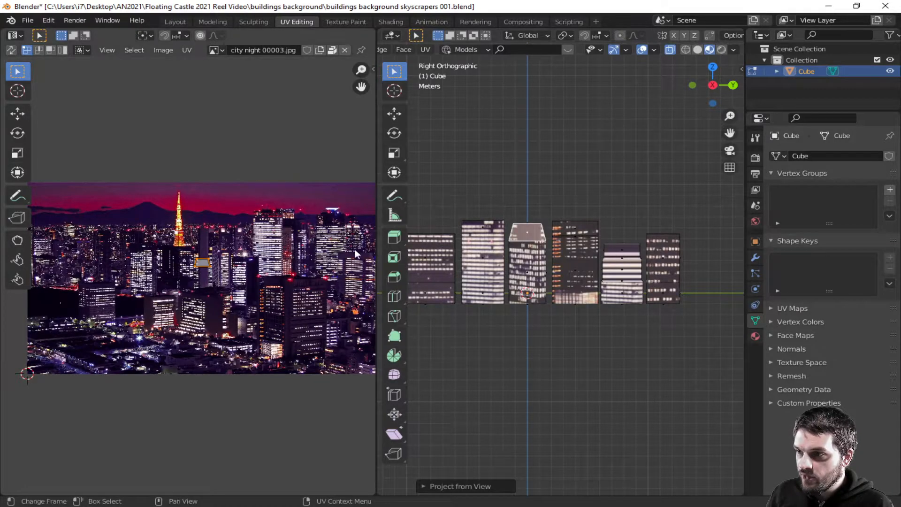
# Step: Place the sloped face's UV island on the lit windows of the large dark office block and rotate it slightly to match them
pyautogui.press('g')
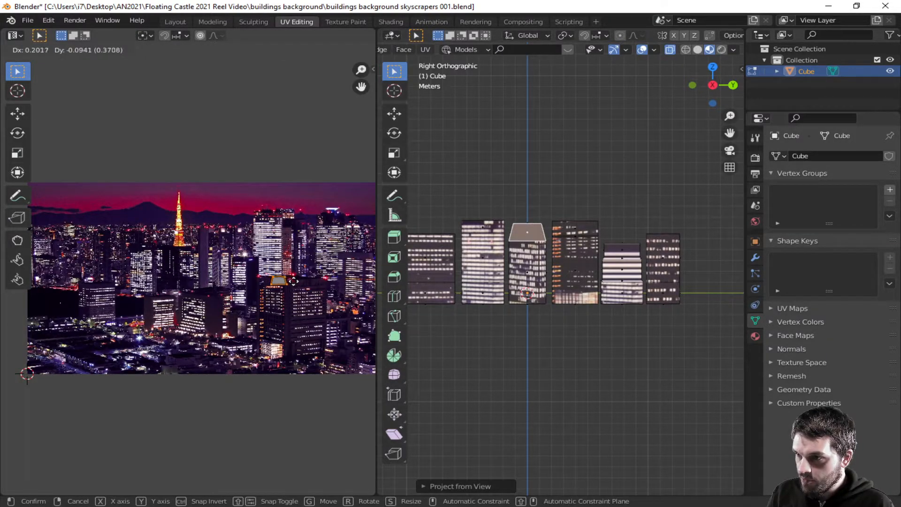
pyautogui.click(331, 298)
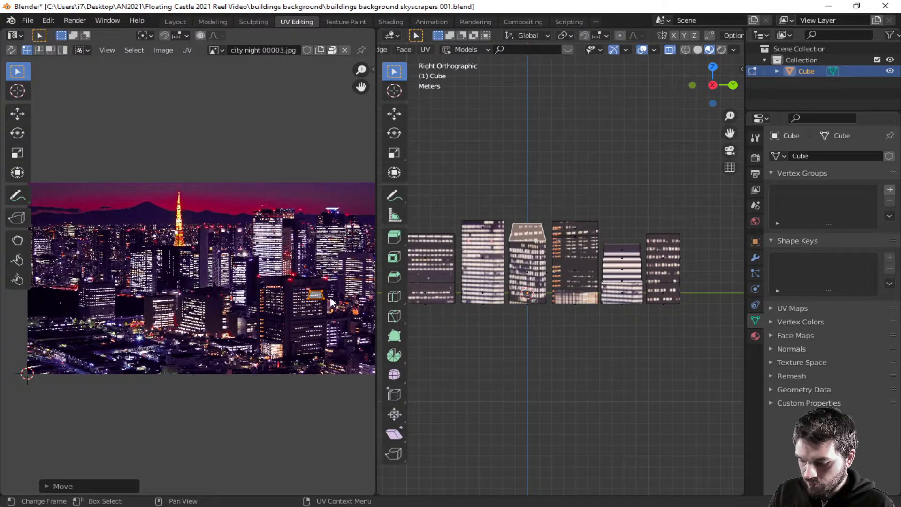
pyautogui.press('r')
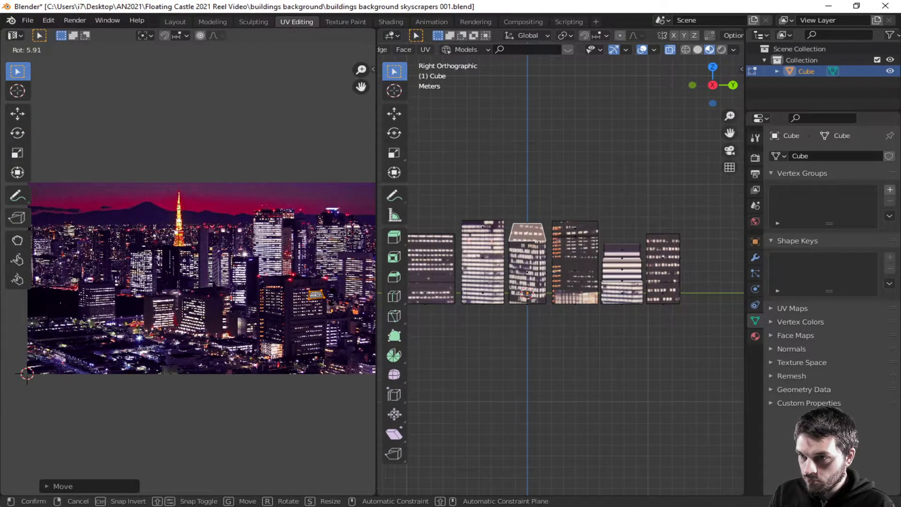
pyautogui.click(334, 302)
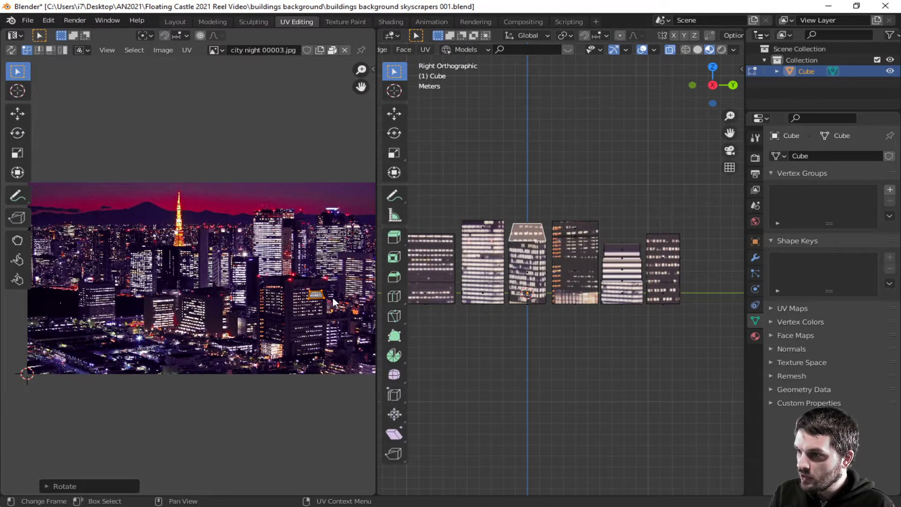
# Step: Move the sloped roof face's UV island to the illuminated orange tower in the photo and adjust its size and angle
pyautogui.press('g')
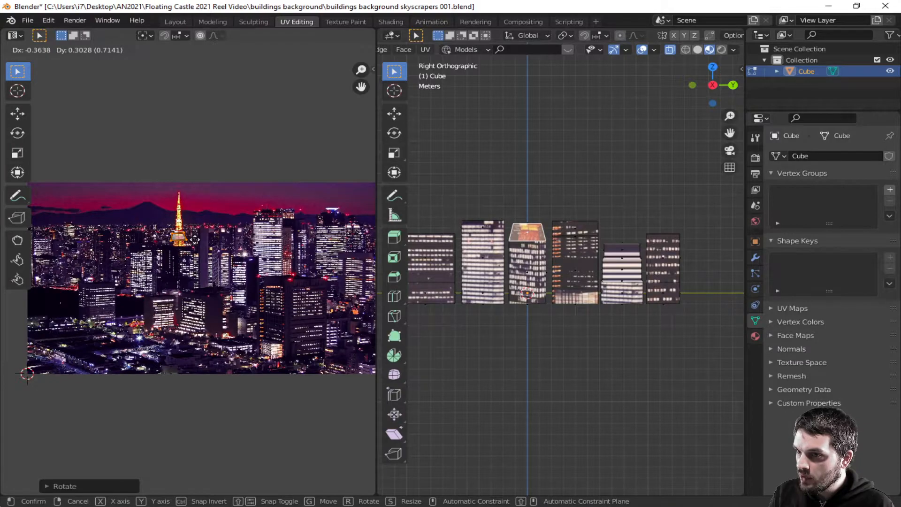
pyautogui.click(196, 242)
pyautogui.press('s')
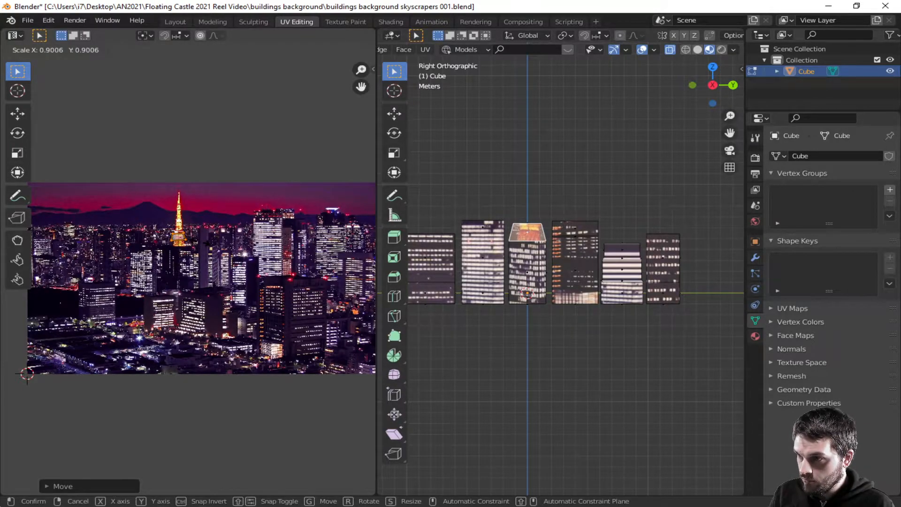
pyautogui.click(190, 242)
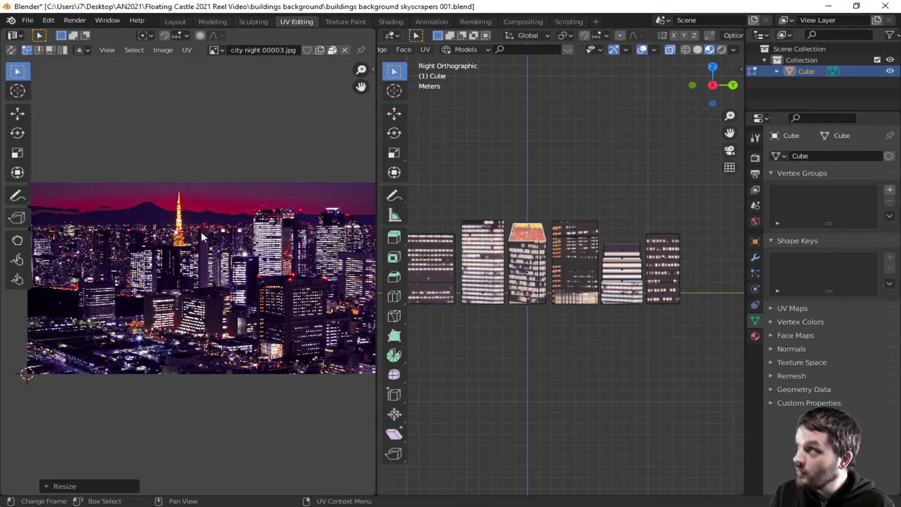
pyautogui.press('r')
pyautogui.click(204, 230)
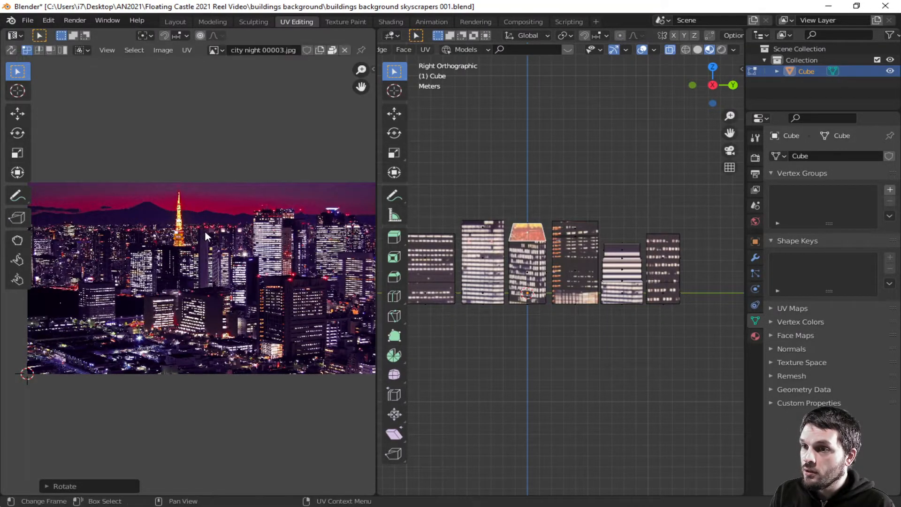
pyautogui.scroll(2, 562, 319)
pyautogui.hotkey('ctrl', 'z')
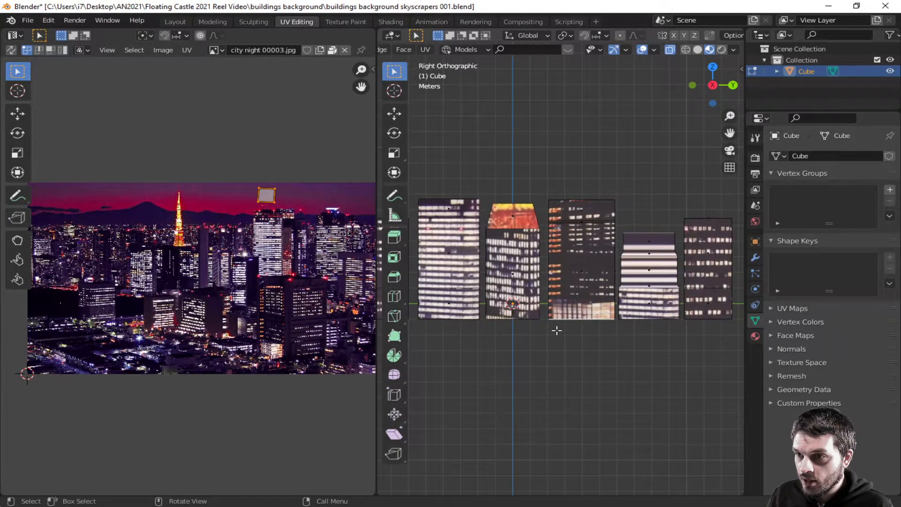
# Step: Select the third building's main front face and shift its lower UV corner to follow the lit facade in the photo
pyautogui.scroll(-2, 529, 313)
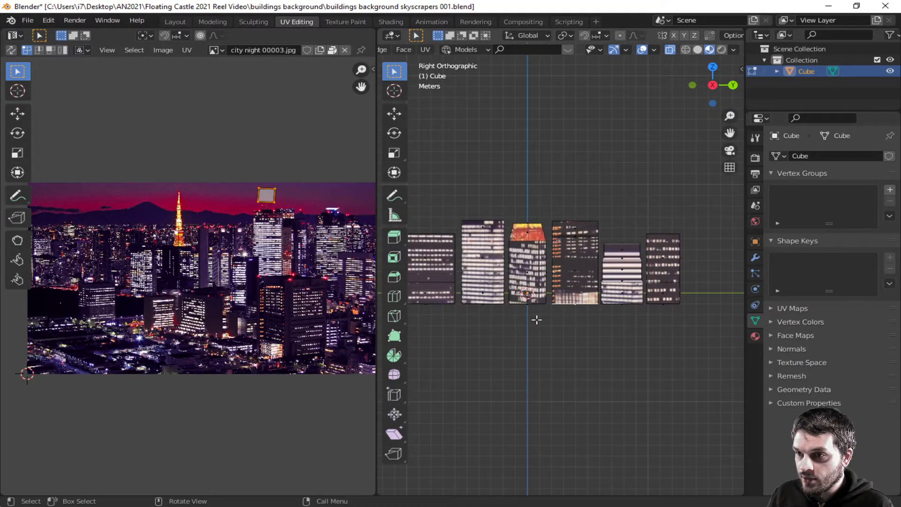
pyautogui.click(532, 279)
pyautogui.click(528, 272)
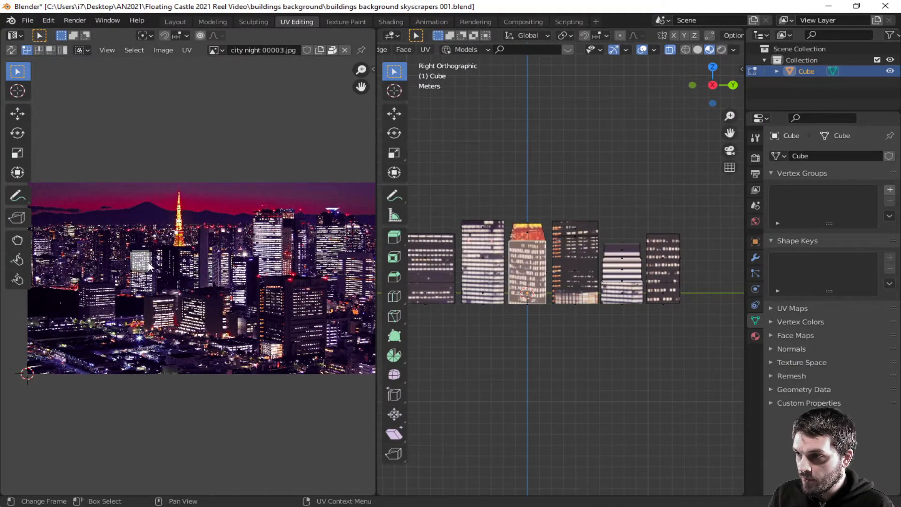
pyautogui.scroll(3, 146, 263)
pyautogui.moveTo(105, 257); pyautogui.dragTo(125, 269)
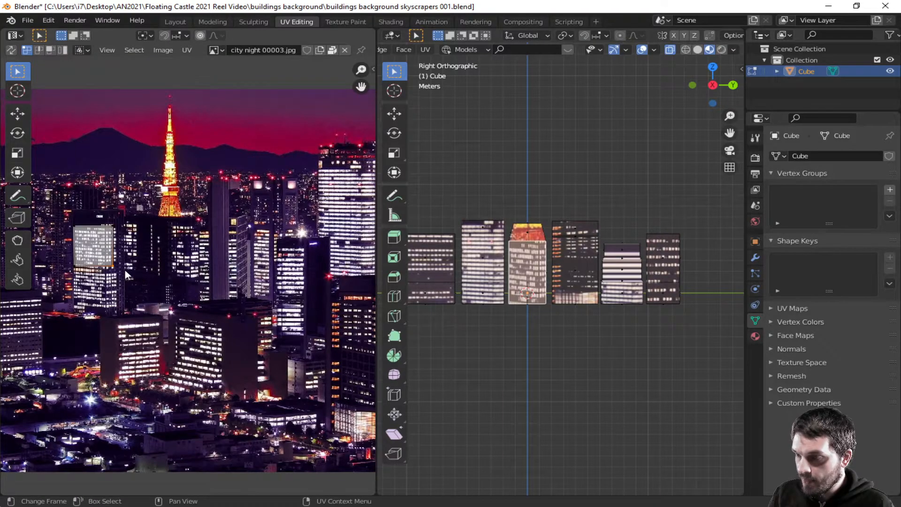
pyautogui.press('g')
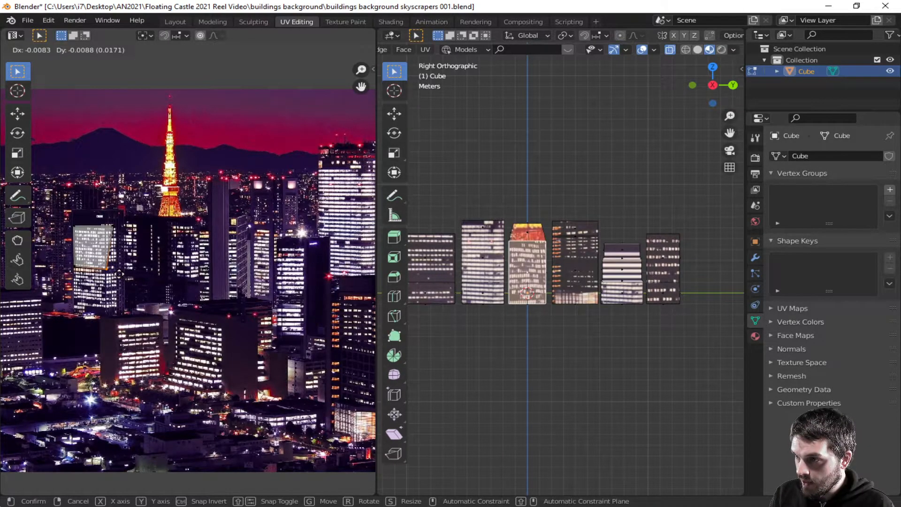
pyautogui.click(109, 225)
# Step: Adjust the upper UV corners of the third building's main front face to line up with the window rows in the photo
pyautogui.moveTo(101, 218); pyautogui.dragTo(125, 234)
pyautogui.press('g')
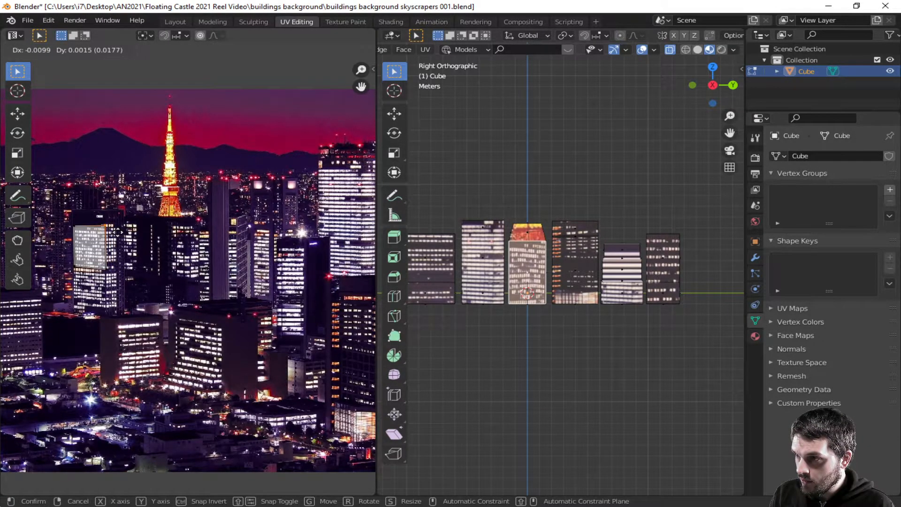
pyautogui.click(118, 232)
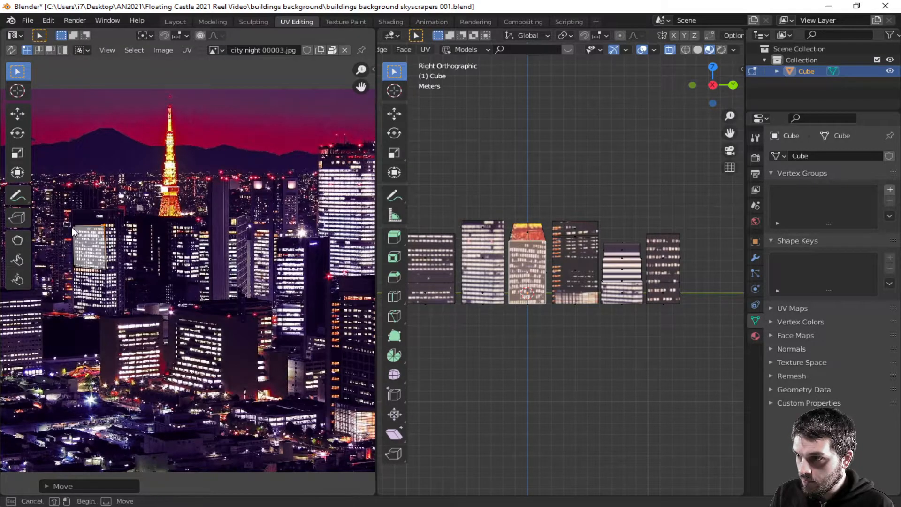
pyautogui.press('g')
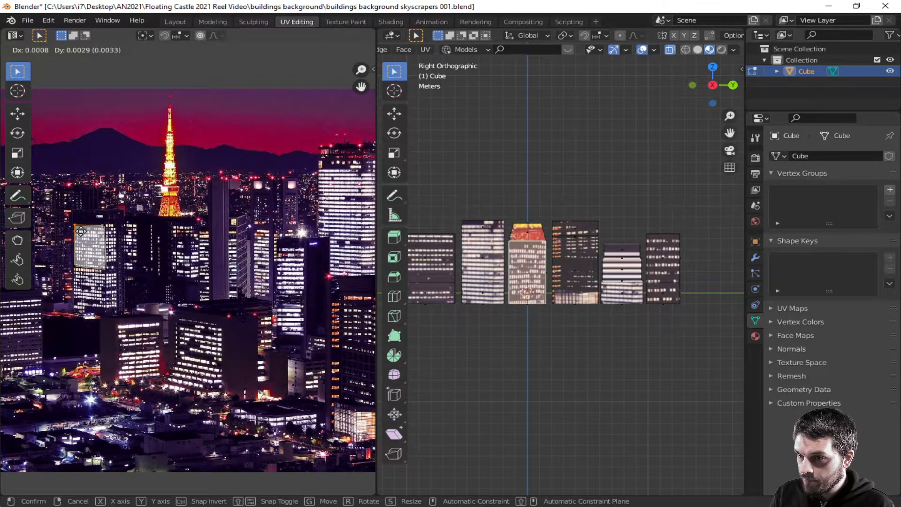
pyautogui.click(80, 231)
# Step: Select both front faces of the fourth building and move their right-edge UV vertices outward by about 0.015 in X and 0.011 in Y
pyautogui.click(570, 280)
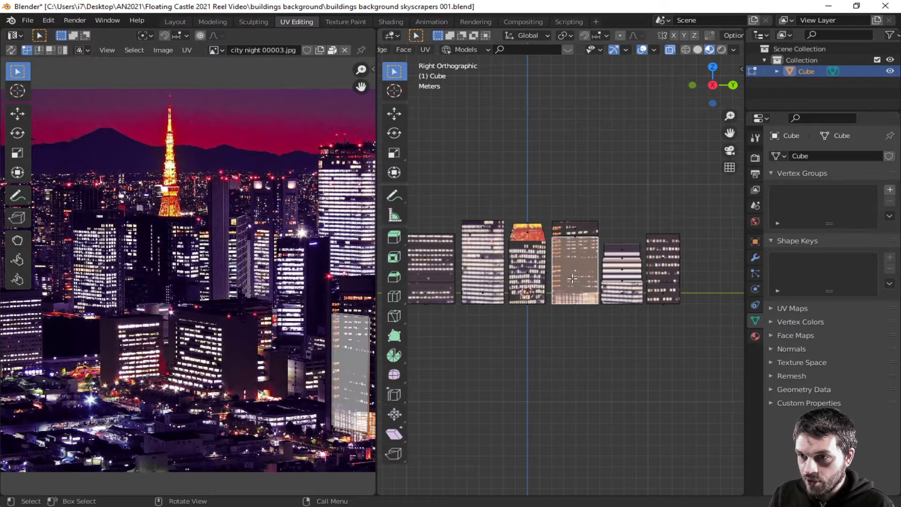
pyautogui.keyDown('shift'); pyautogui.click(575, 228); pyautogui.keyUp('shift')
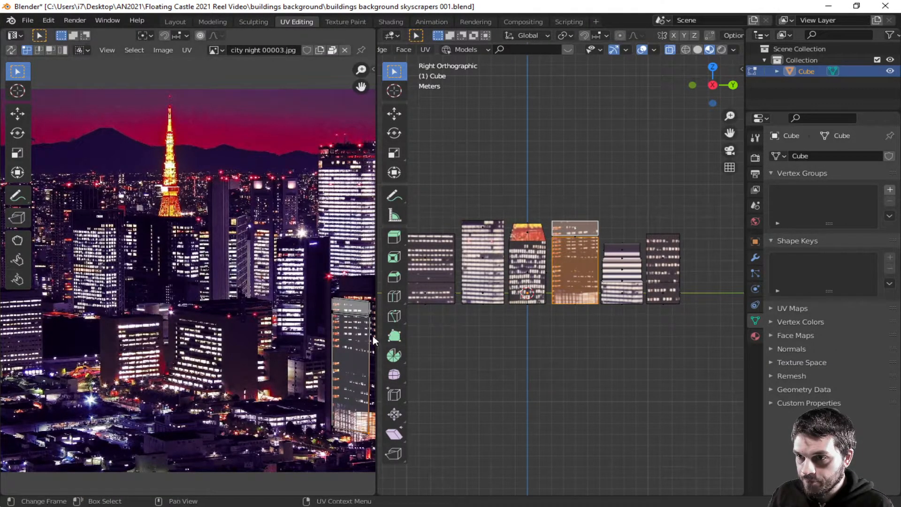
pyautogui.scroll(-1, 365, 354)
pyautogui.moveTo(332, 298); pyautogui.dragTo(343, 427)
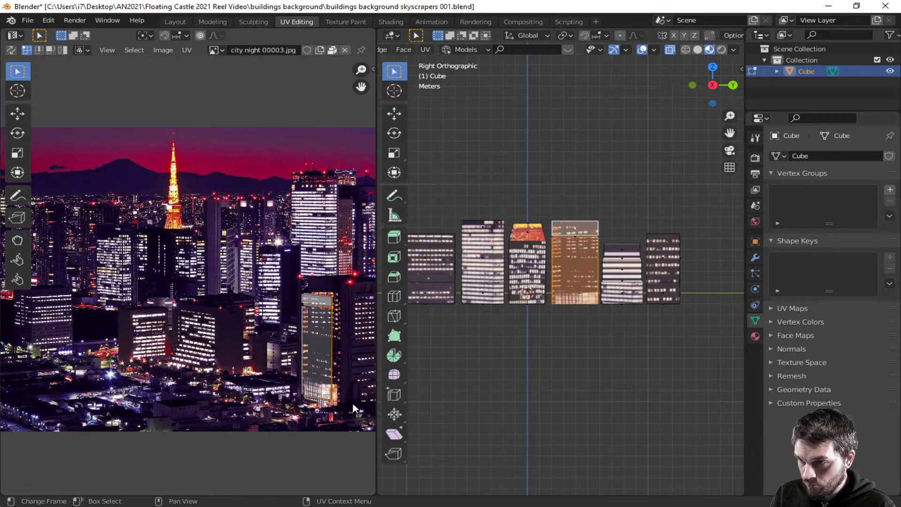
pyautogui.press('g')
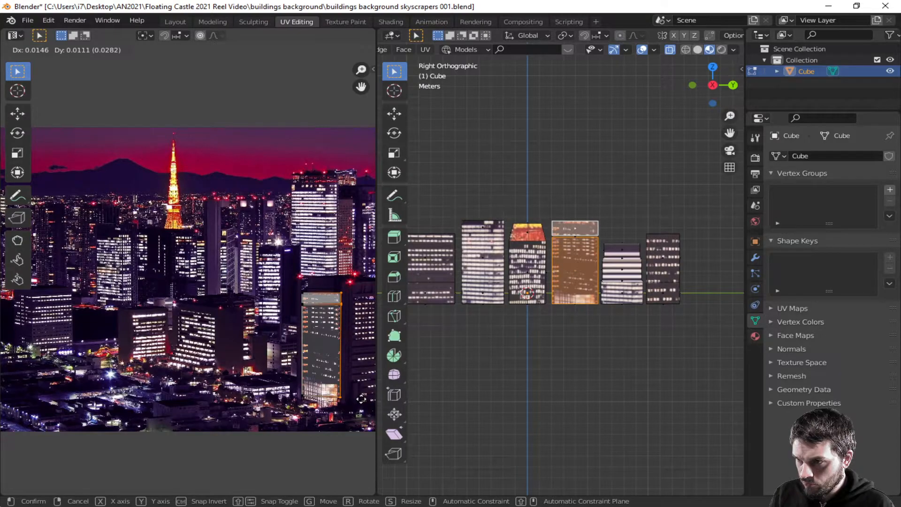
pyautogui.click(361, 400)
# Step: Nudge the left-edge UV vertices of the fourth building's front faces by about -0.003 in X and -0.004 in Y, and clear the selection
pyautogui.moveTo(293, 278); pyautogui.dragTo(318, 410)
pyautogui.press('g')
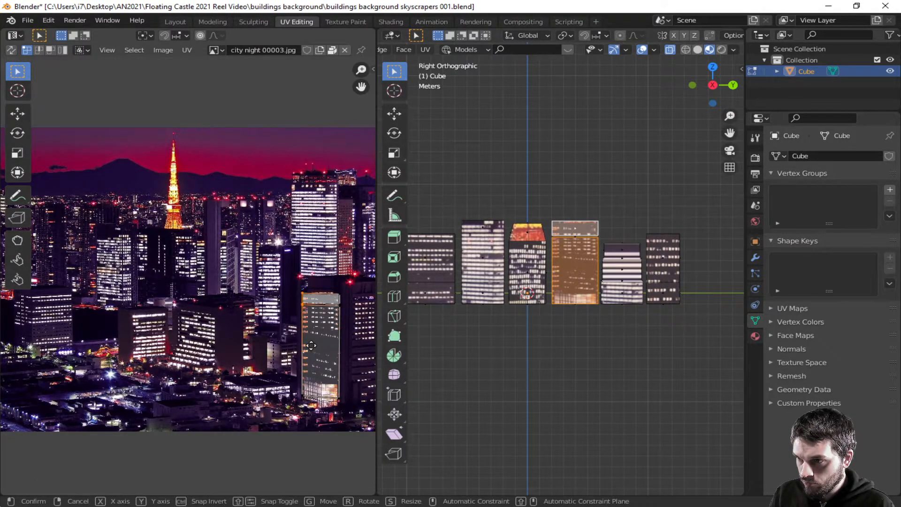
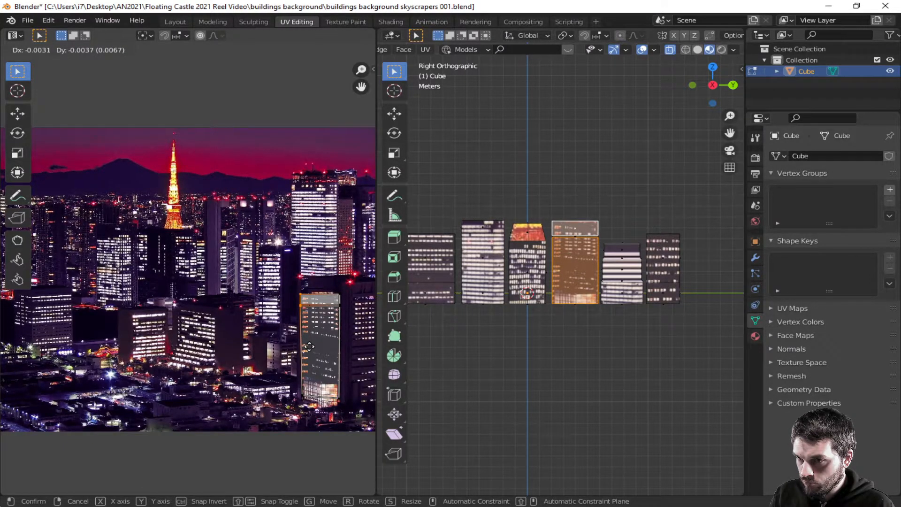
pyautogui.click(309, 346)
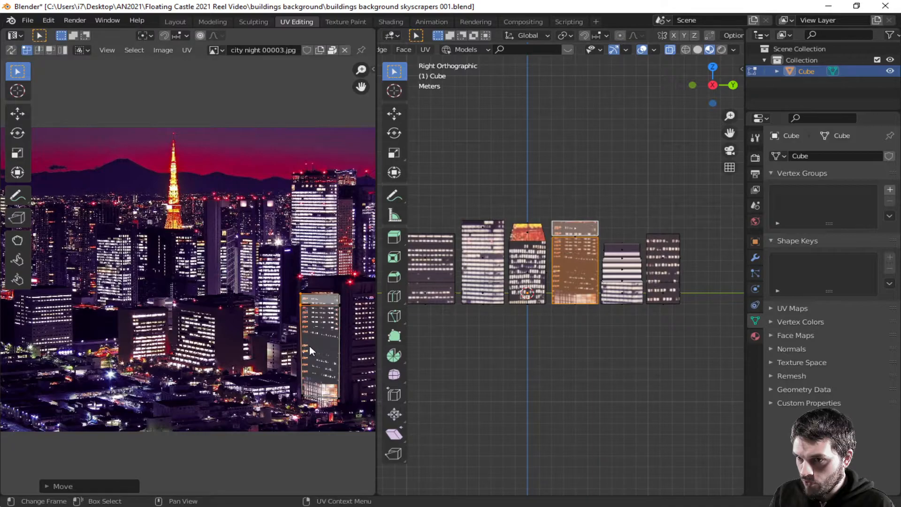
pyautogui.click(590, 345)
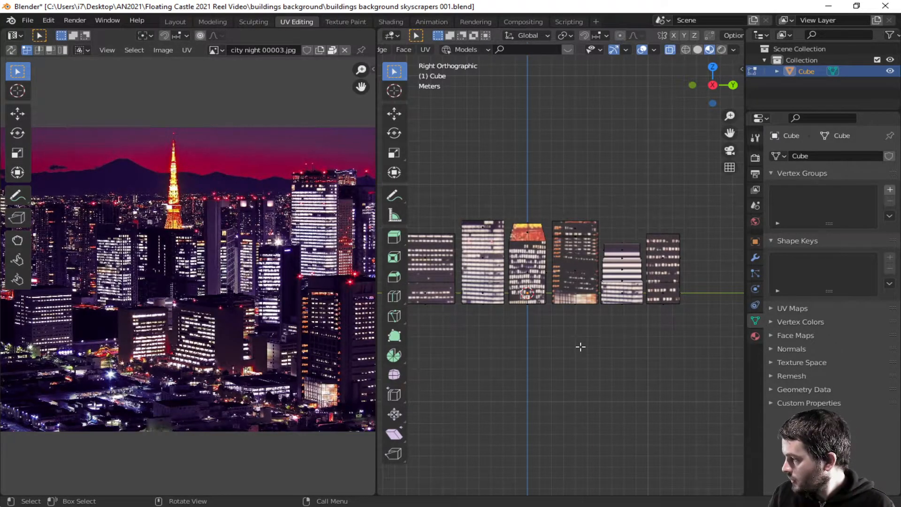
# Step: Move the UVs of the third building's sloped top face off the lit TV tower onto the top of the lit facade in the photo
pyautogui.moveTo(487, 339); pyautogui.dragTo(518, 256, button='middle')
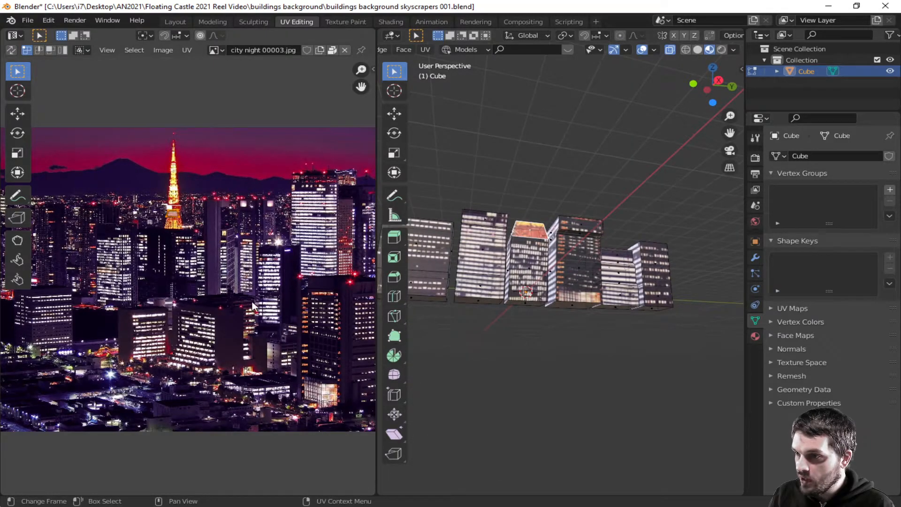
pyautogui.scroll(-1, 203, 226)
pyautogui.scroll(2, 203, 226)
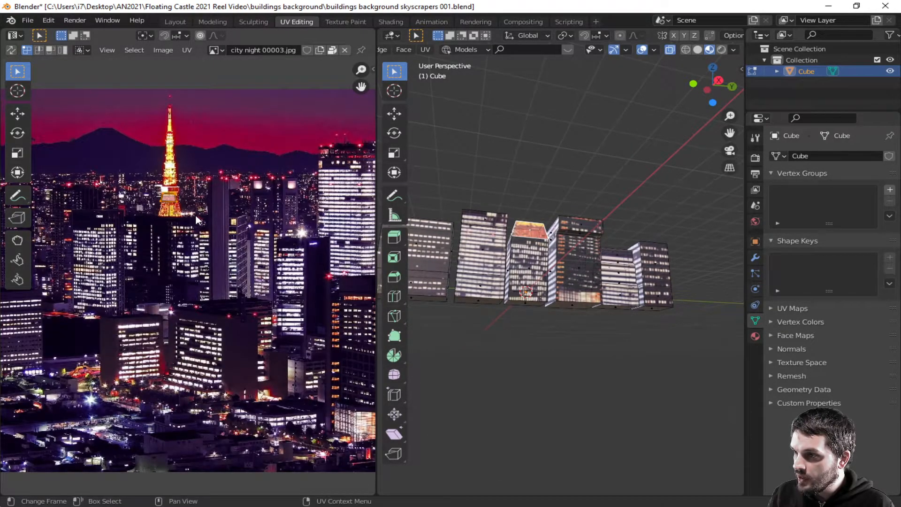
pyautogui.press('g')
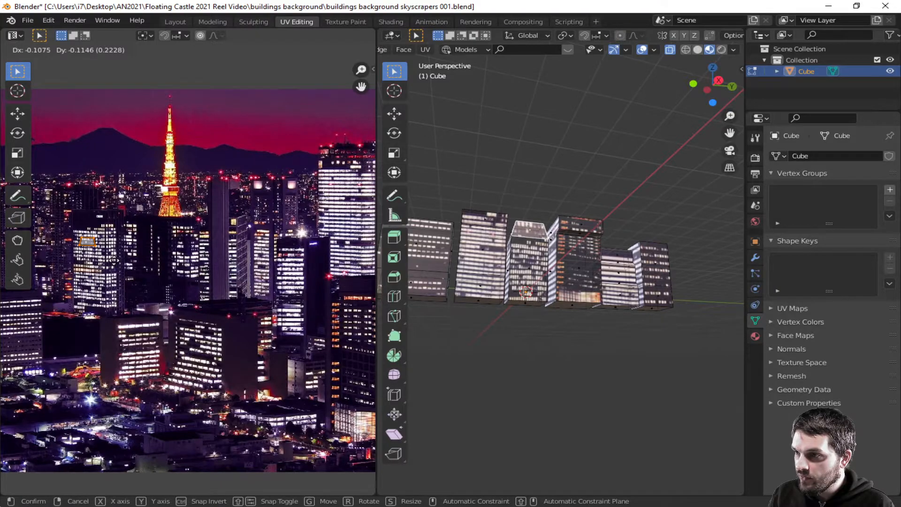
pyautogui.click(112, 240)
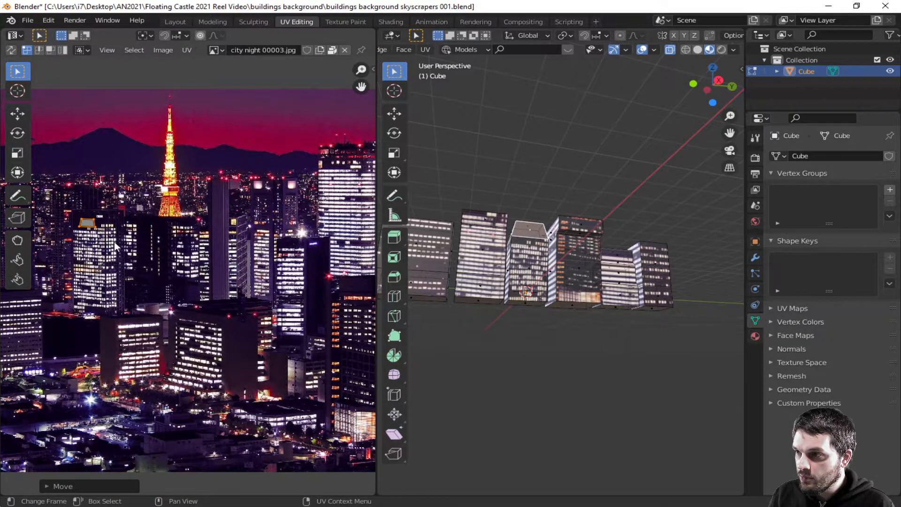
# Step: Turn off X-ray, select the third building's sloped top face and project its UVs from the right orthographic view
pyautogui.moveTo(555, 304); pyautogui.dragTo(519, 346, button='middle')
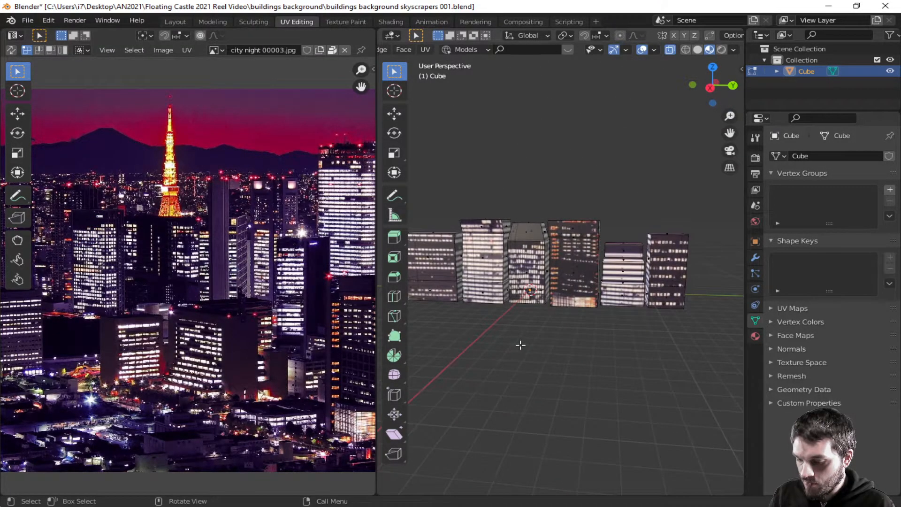
pyautogui.click(671, 50)
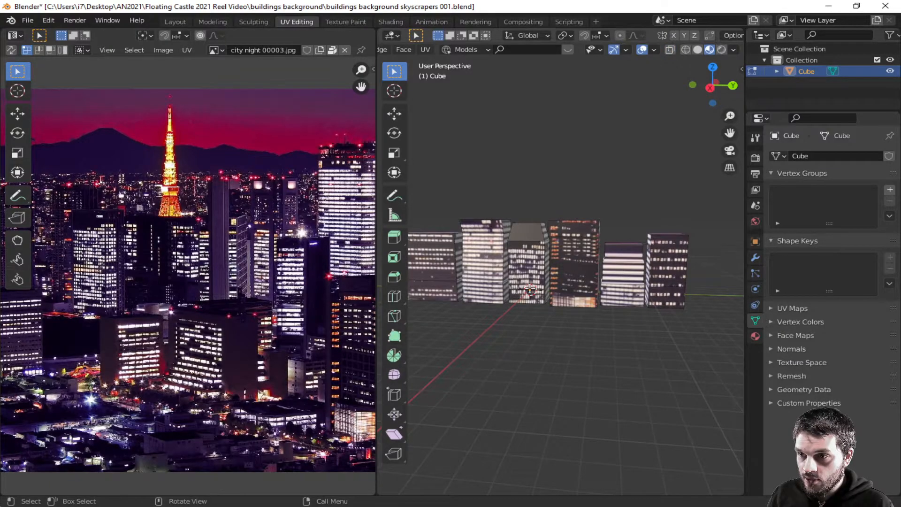
pyautogui.click(525, 240)
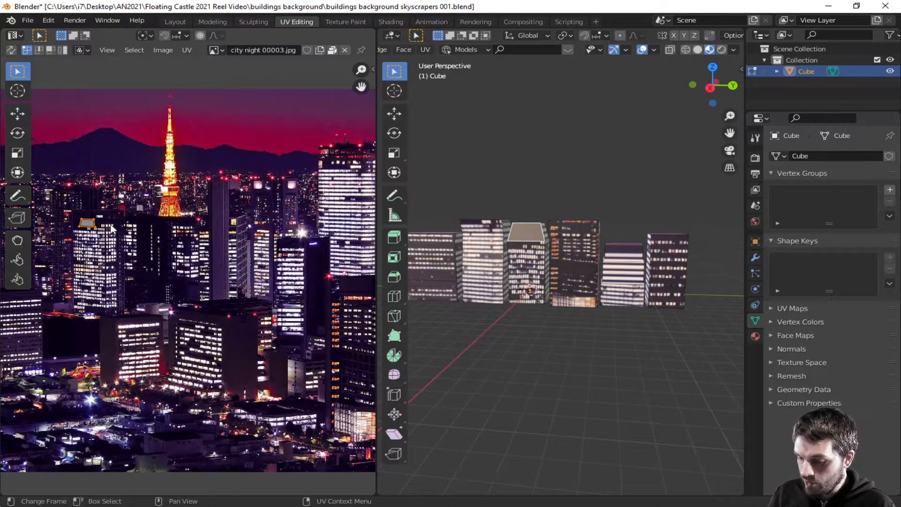
pyautogui.press('u')
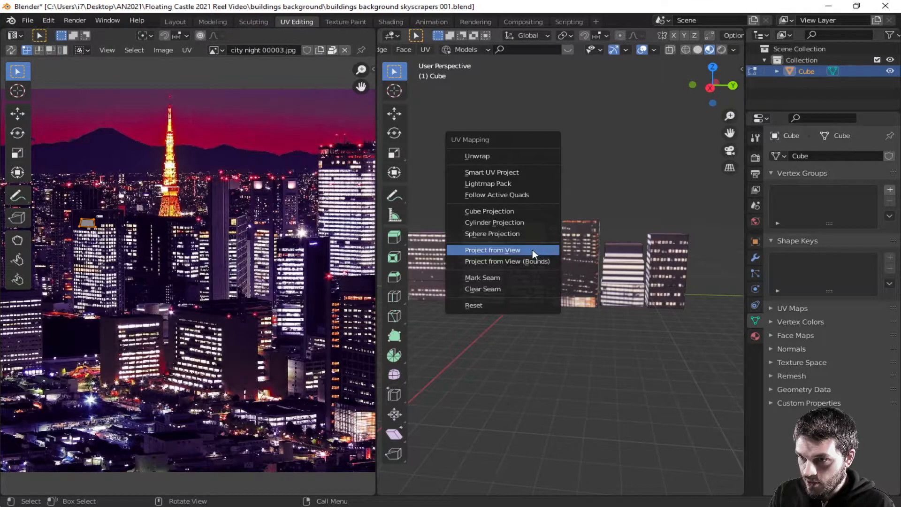
pyautogui.click(503, 246)
pyautogui.press('KP_3')
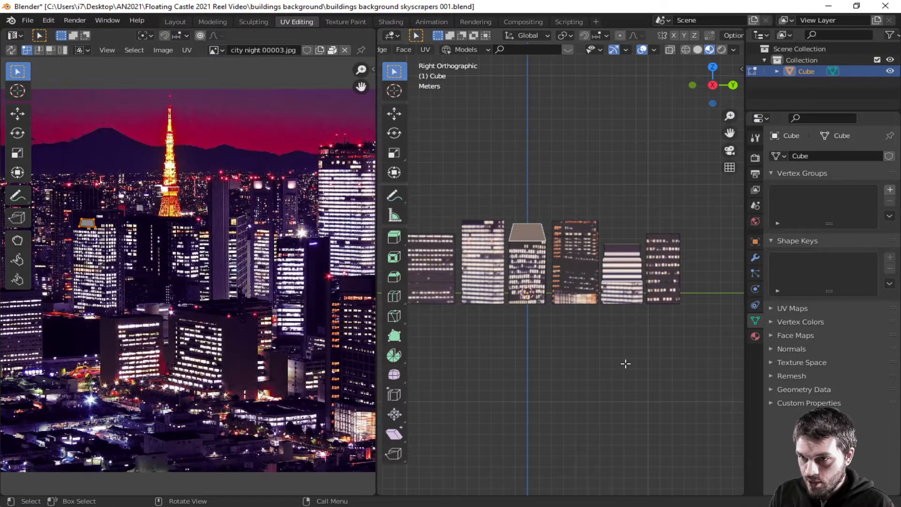
pyautogui.press('u')
pyautogui.click(502, 260)
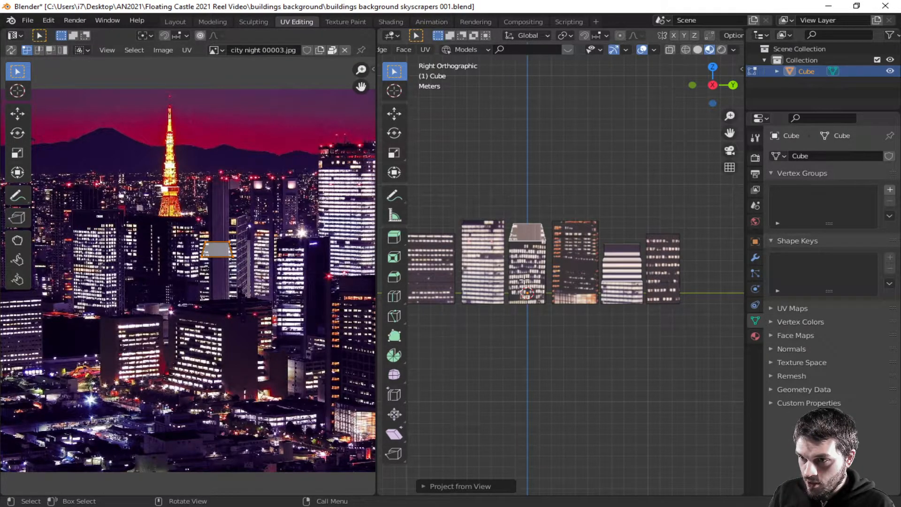
# Step: Select the third building's front and sloped top faces and move the top face's UVs directly above the front face's UVs in the photo
pyautogui.click(532, 269)
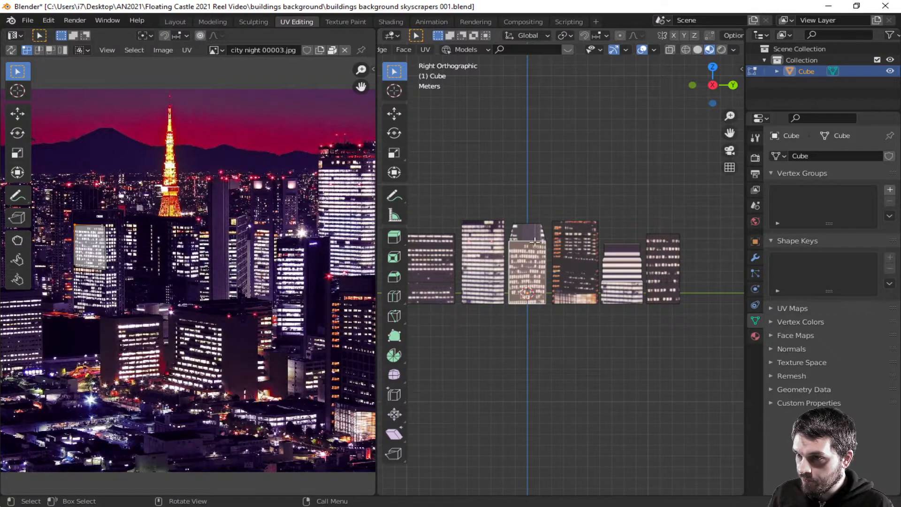
pyautogui.keyDown('shift'); pyautogui.click(537, 227); pyautogui.keyUp('shift')
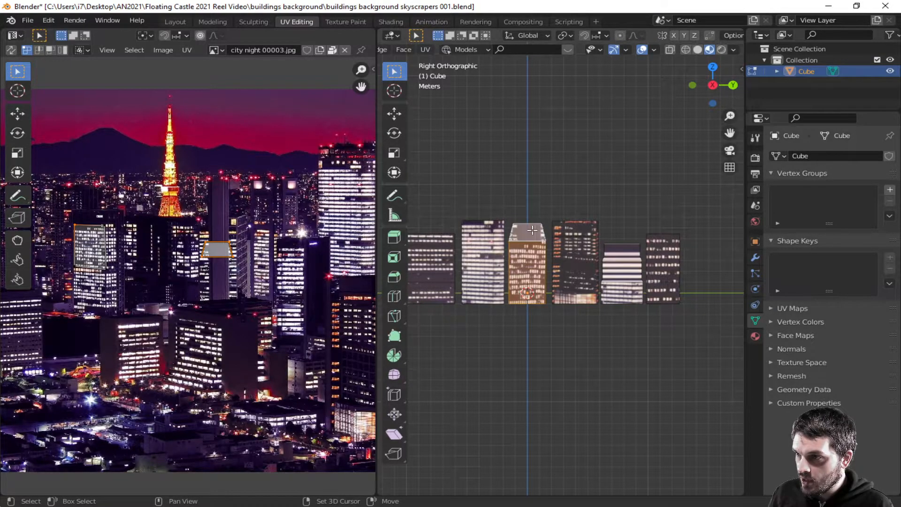
pyautogui.press('g')
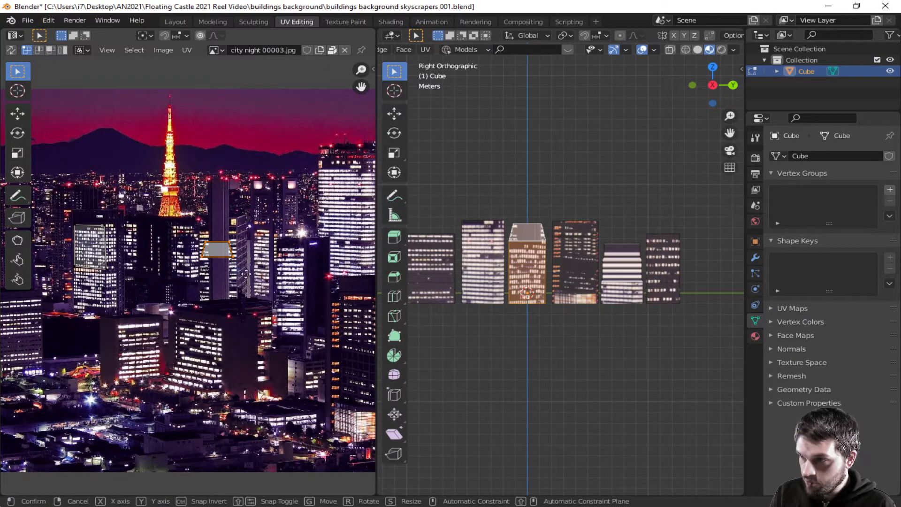
pyautogui.click(128, 249)
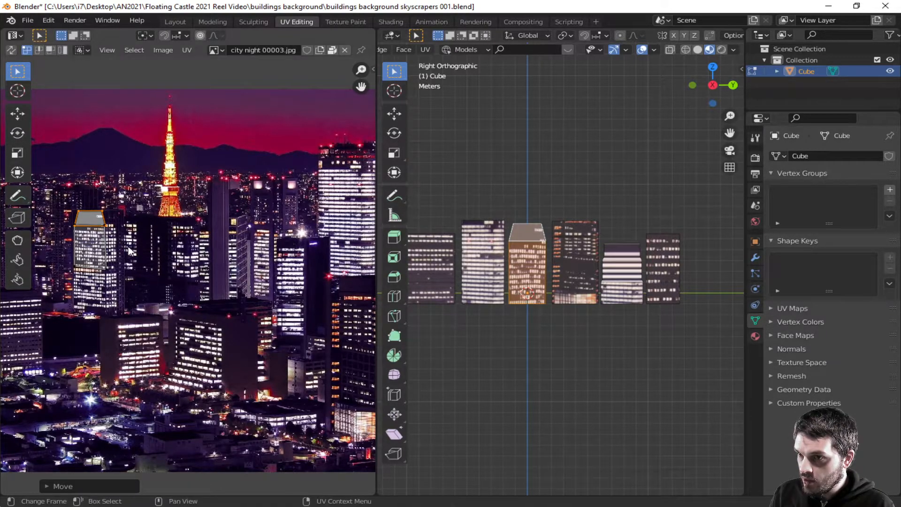
# Step: Leave edit mode on the skyscrapers and save the file
pyautogui.click(512, 345)
pyautogui.press('Tab')
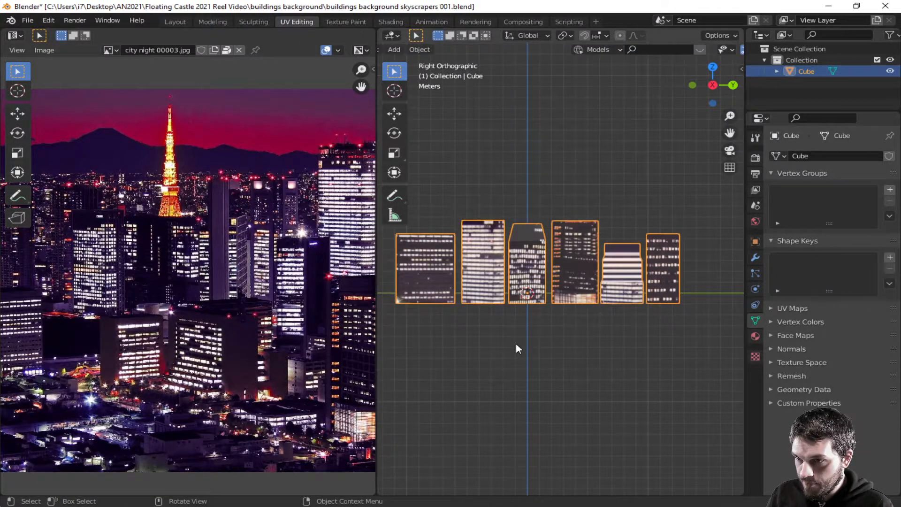
pyautogui.moveTo(515, 331); pyautogui.dragTo(431, 302, button='middle')
pyautogui.hotkey('ctrl', 's')
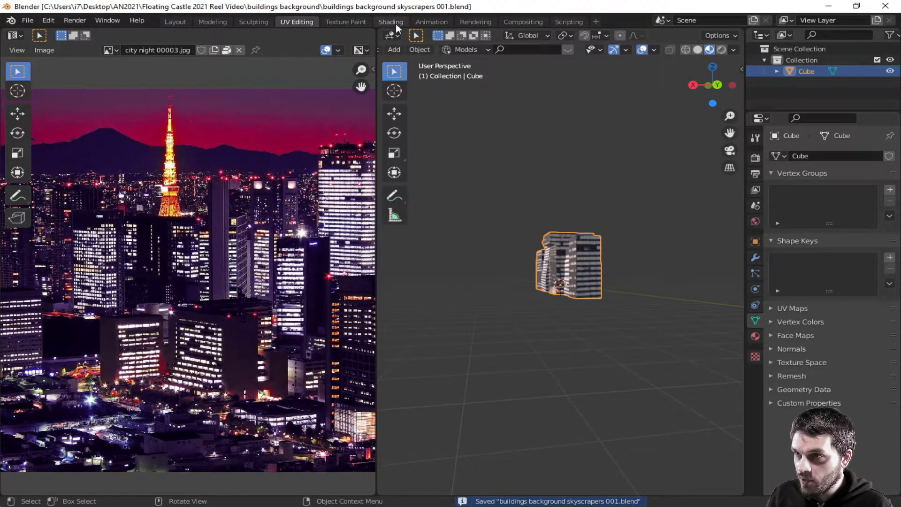
# Step: In the Shading workspace, add a Bump node, linking the photo's Color to its Height and its Normal to the Principled shader's Normal
pyautogui.click(392, 22)
pyautogui.moveTo(482, 455); pyautogui.dragTo(422, 396, button='middle')
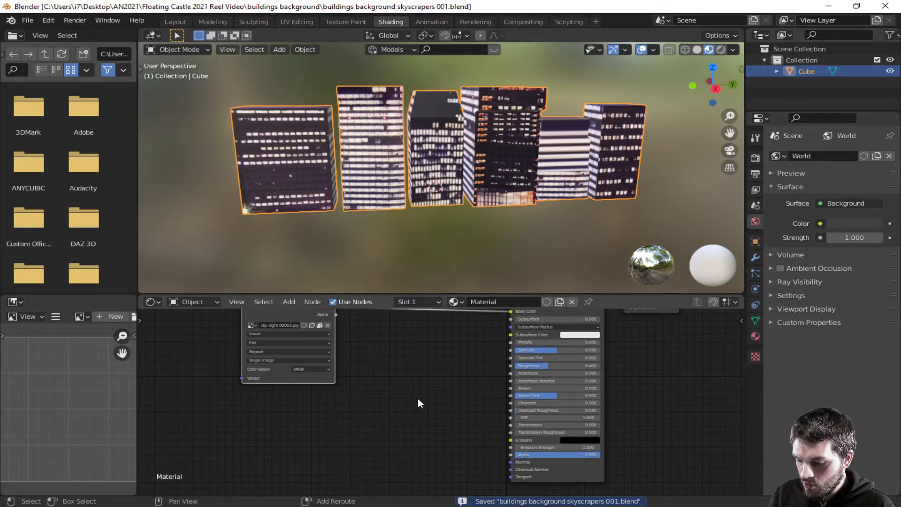
pyautogui.hotkey('shift', 'a')
pyautogui.write('bump')
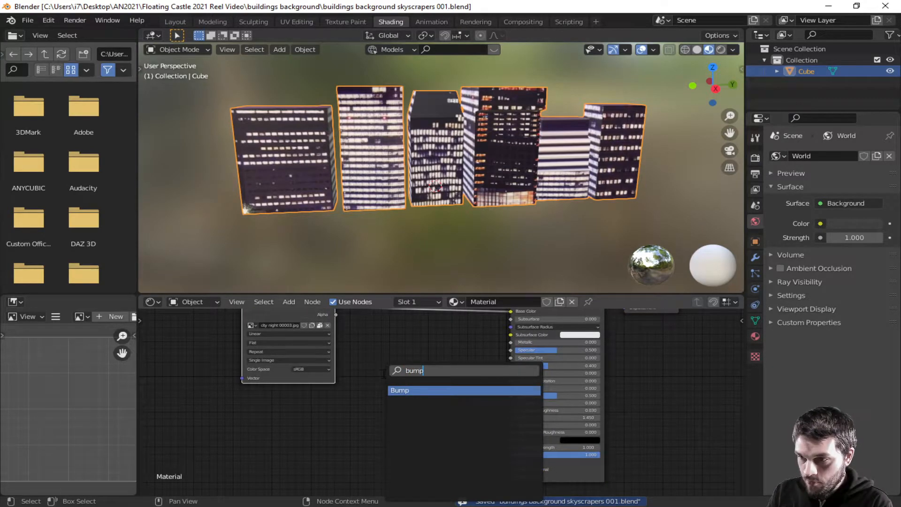
pyautogui.press('Return')
pyautogui.click(406, 379)
pyautogui.scroll(-3, 370, 380)
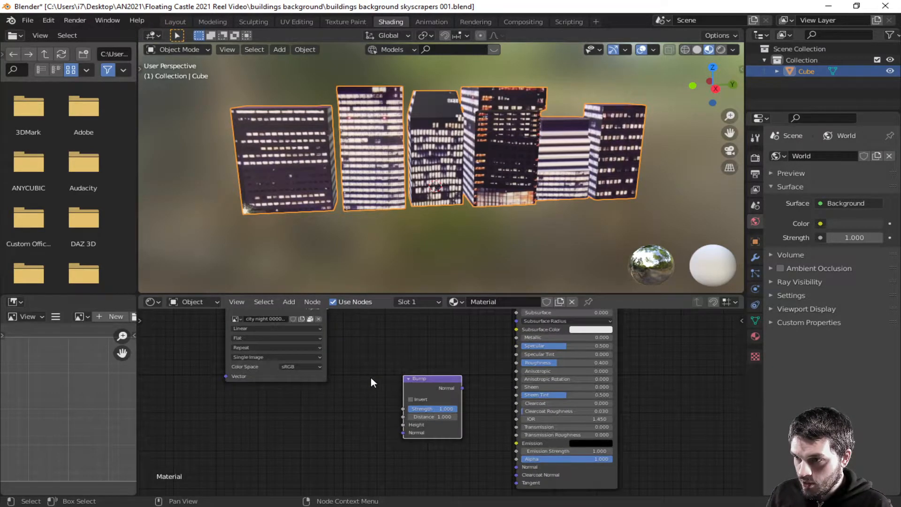
pyautogui.moveTo(356, 333); pyautogui.dragTo(415, 432)
pyautogui.moveTo(461, 402); pyautogui.dragTo(503, 467)
# Step: Set the Bump node's Strength to 0.142 and Distance to 9.2
pyautogui.moveTo(516, 222); pyautogui.dragTo(454, 234, button='middle')
pyautogui.scroll(6, 455, 234)
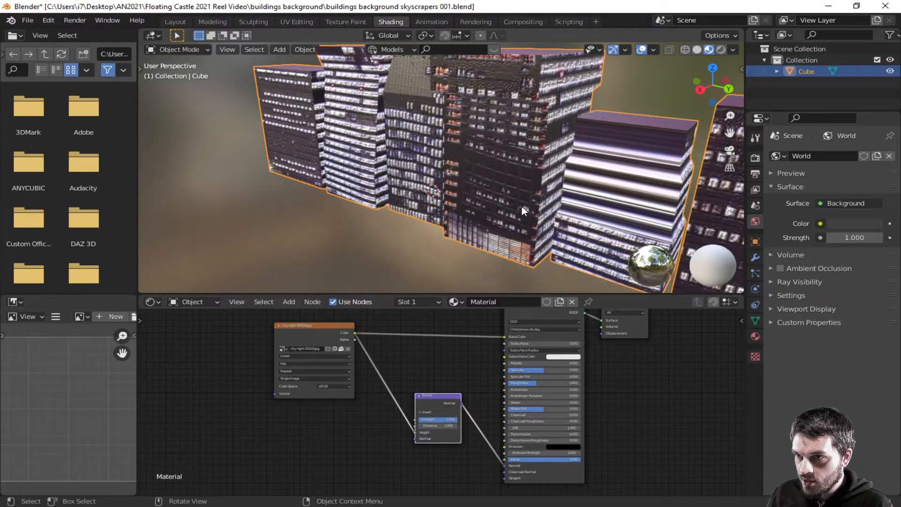
pyautogui.moveTo(434, 419)
pyautogui.mouseDown()
pyautogui.moveTo(378, 420)
pyautogui.moveTo(458, 425)
pyautogui.moveTo(439, 425)
pyautogui.mouseUp()
# Step: Make room beside the photo's Image Texture node and insert a Brick Texture node into its link to the Bump node
pyautogui.moveTo(326, 339); pyautogui.dragTo(281, 345)
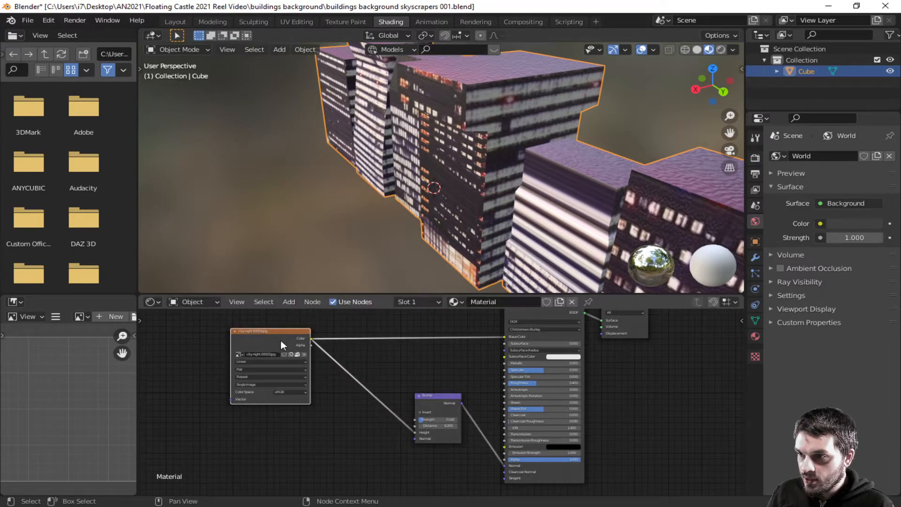
pyautogui.hotkey('shift', 'a')
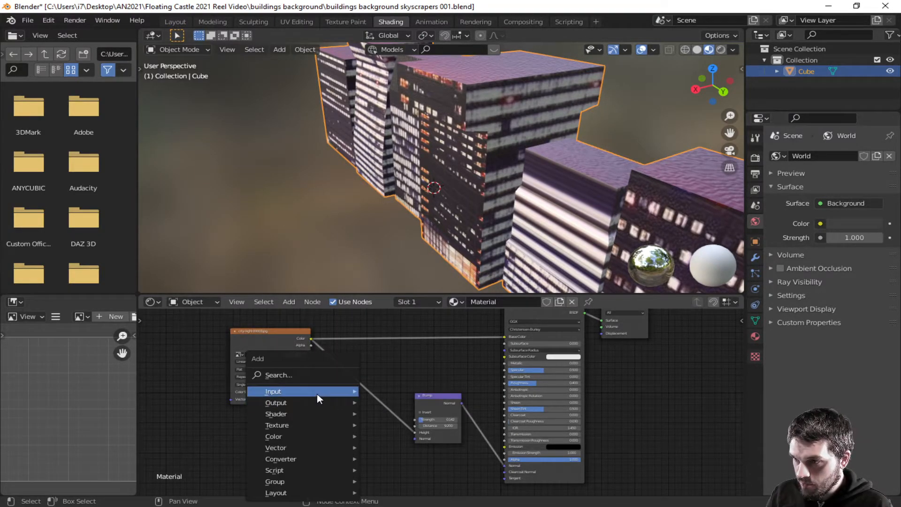
pyautogui.click(303, 375)
pyautogui.write('brick')
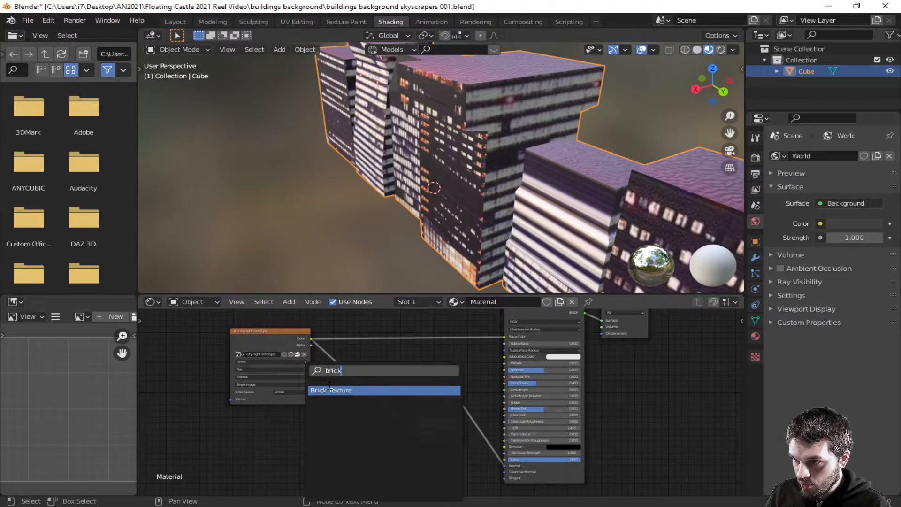
pyautogui.click(330, 390)
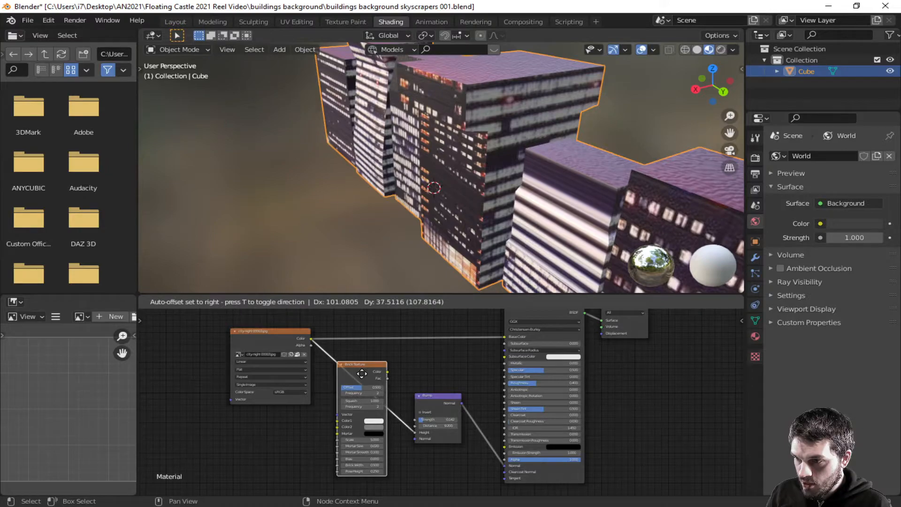
pyautogui.click(362, 374)
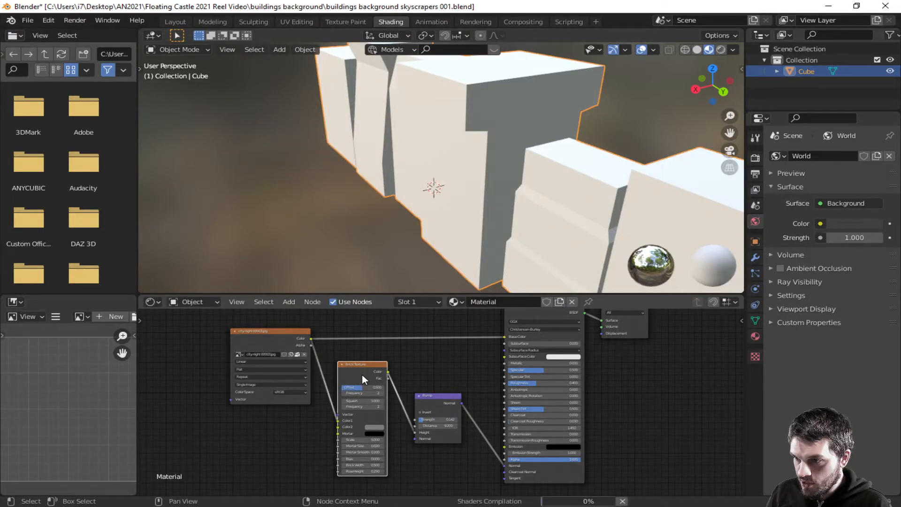
# Step: Narrow the Image Texture node and link the Brick Texture's Color output to the shader's Base Color
pyautogui.moveTo(309, 337); pyautogui.dragTo(292, 375)
pyautogui.moveTo(294, 338); pyautogui.dragTo(321, 418)
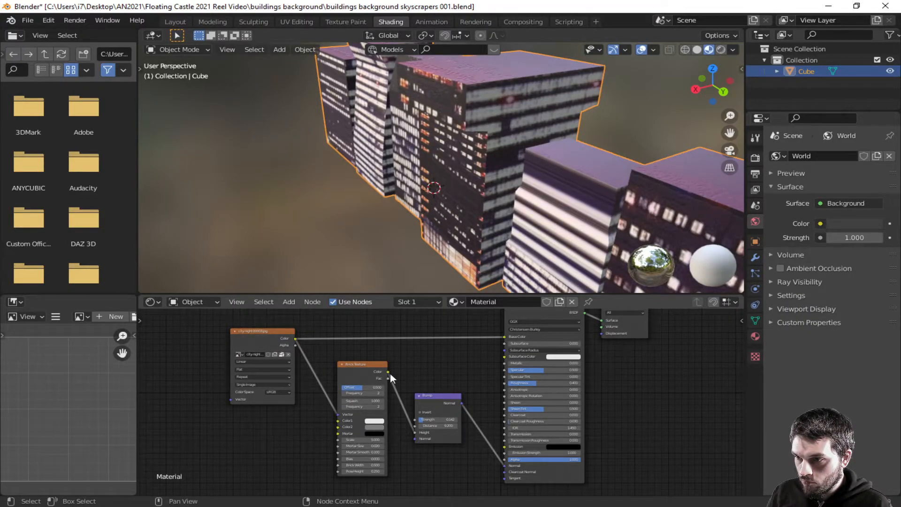
pyautogui.moveTo(388, 371); pyautogui.dragTo(505, 336)
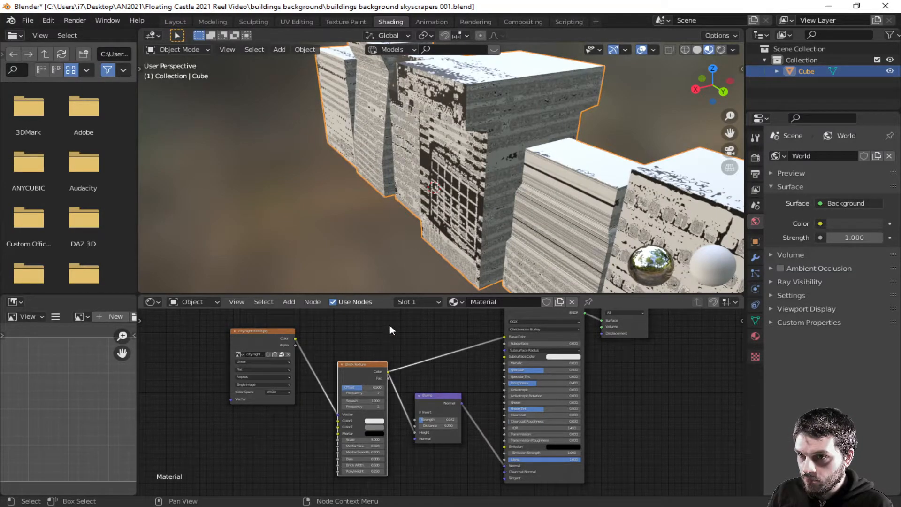
pyautogui.moveTo(295, 339); pyautogui.dragTo(333, 429)
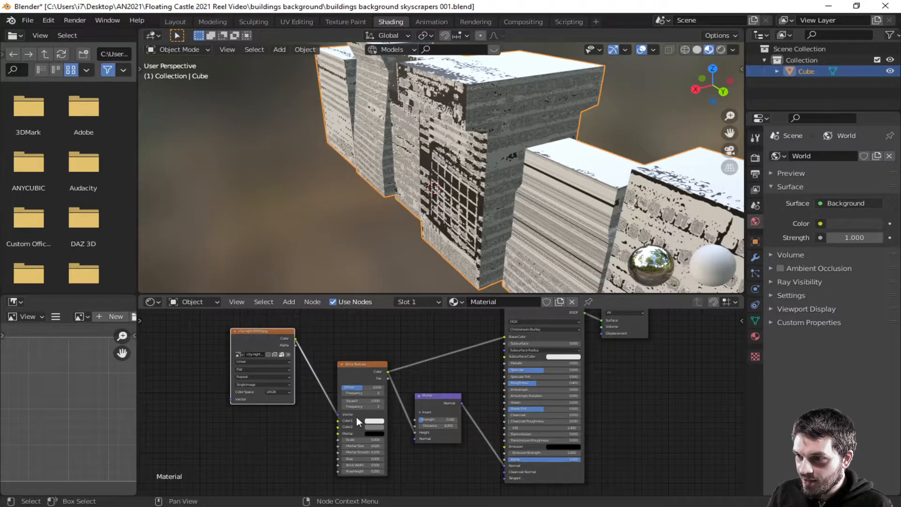
# Step: Set the Brick Texture's Color2 to a deep blue-violet
pyautogui.moveTo(516, 262); pyautogui.dragTo(489, 236, button='middle')
pyautogui.click(374, 426)
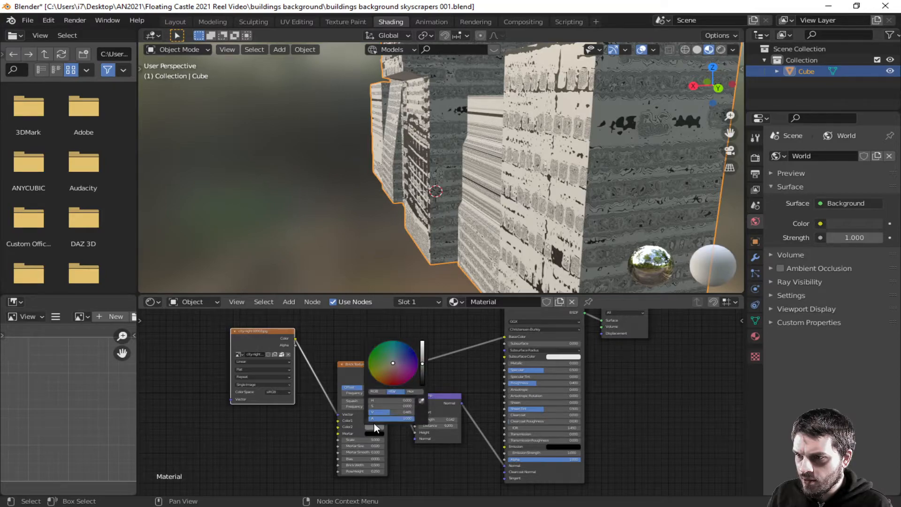
pyautogui.moveTo(396, 367); pyautogui.dragTo(417, 358)
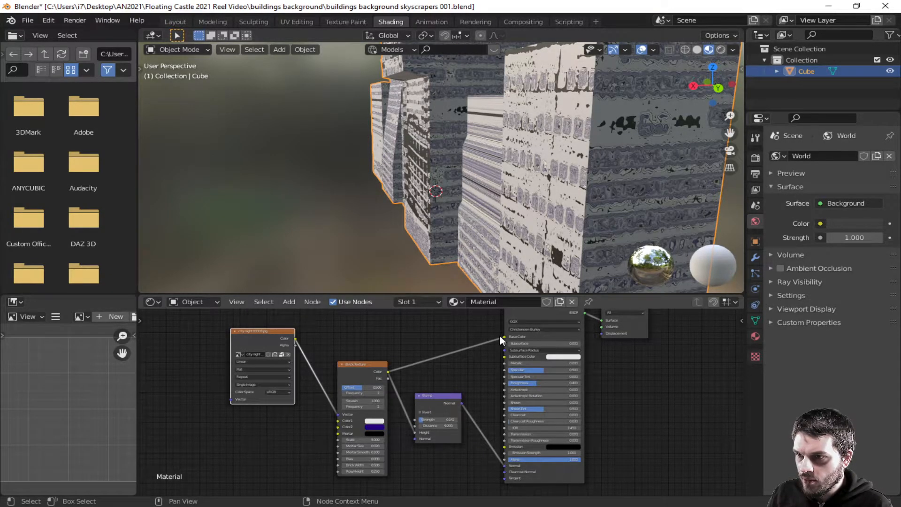
# Step: Relink the photo's Color to Base Color and its Alpha to the Brick Texture's Vector, and select the Brick Texture node
pyautogui.moveTo(504, 336)
pyautogui.mouseDown()
pyautogui.moveTo(404, 354)
pyautogui.moveTo(297, 331)
pyautogui.moveTo(294, 338)
pyautogui.moveTo(504, 337)
pyautogui.mouseUp()
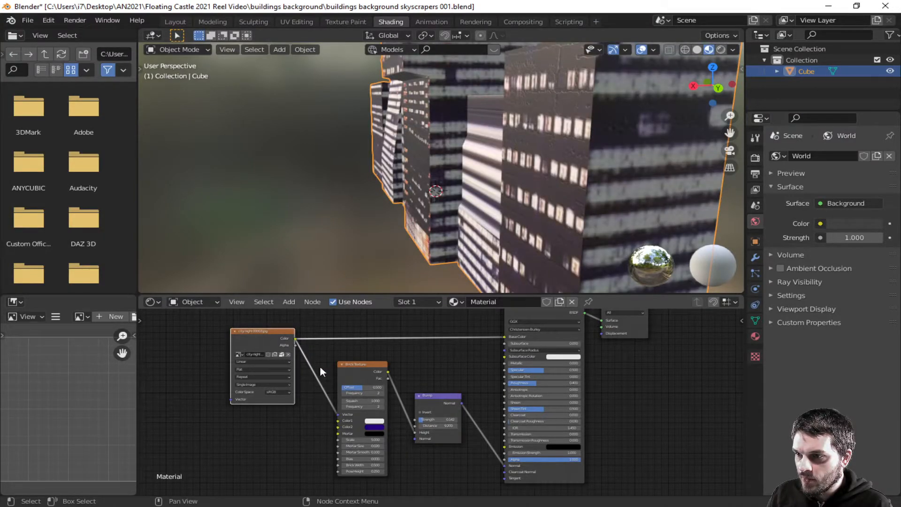
pyautogui.moveTo(296, 346); pyautogui.dragTo(337, 415)
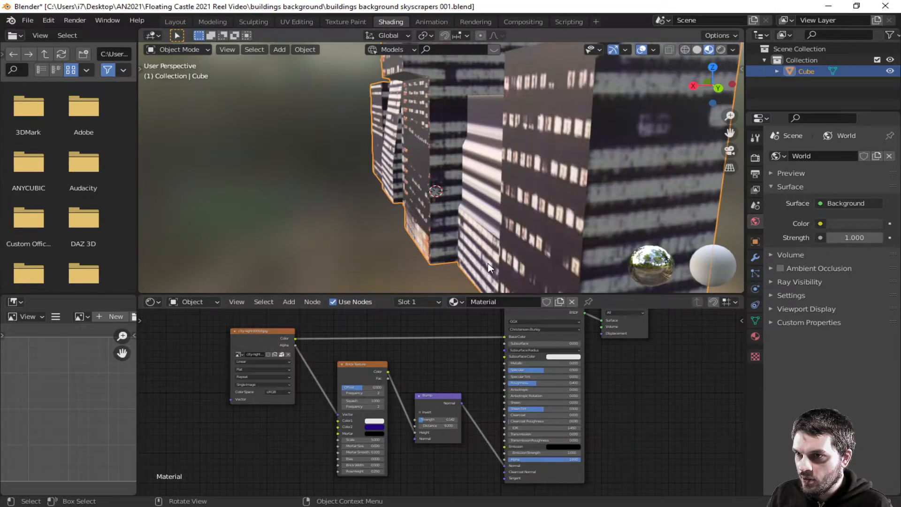
pyautogui.moveTo(452, 239); pyautogui.dragTo(488, 271, button='middle')
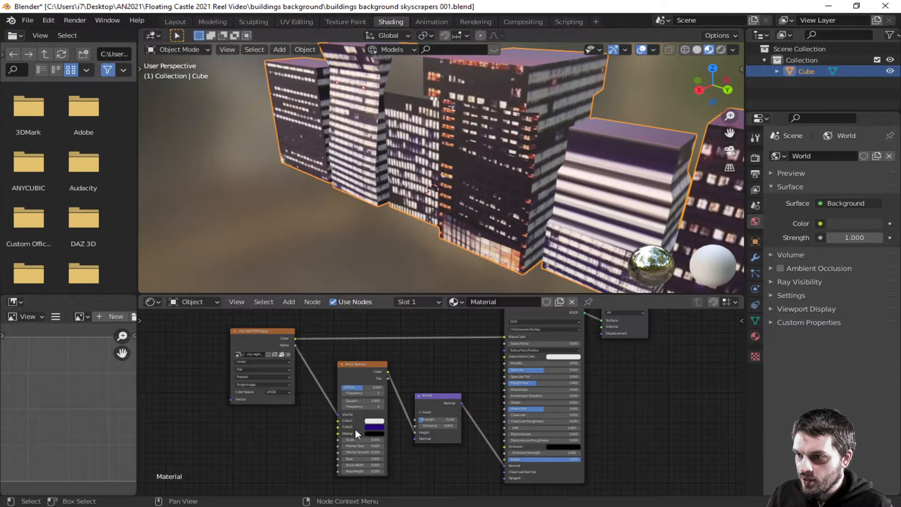
pyautogui.click(356, 369)
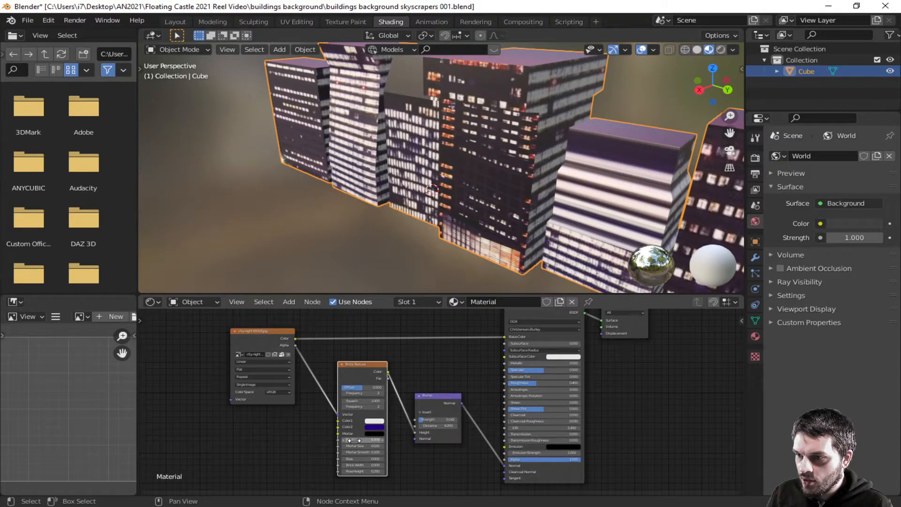
pyautogui.scroll(1, 394, 474)
pyautogui.moveTo(393, 474); pyautogui.dragTo(446, 453, button='middle')
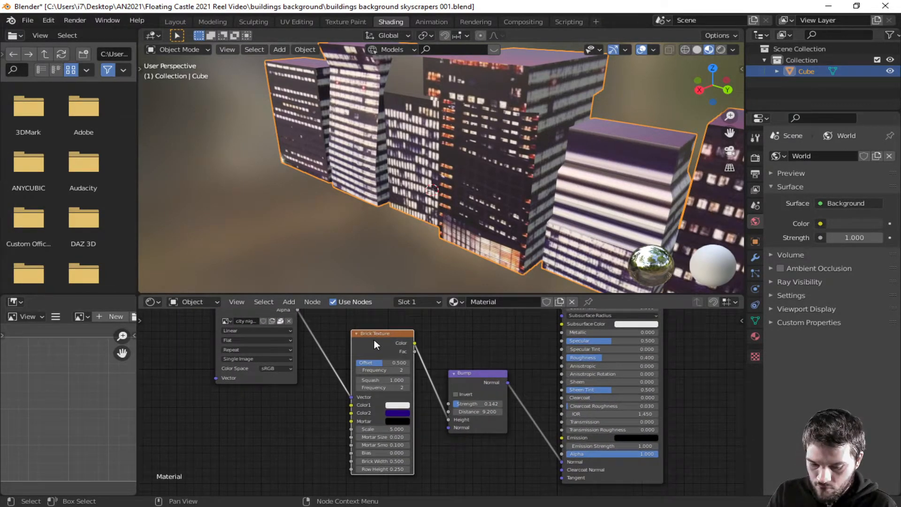
# Step: Delete the Brick Texture node and link the photo's Color output directly to the Bump node's Height input
pyautogui.press('x')
pyautogui.hotkey('ctrl', 'z')
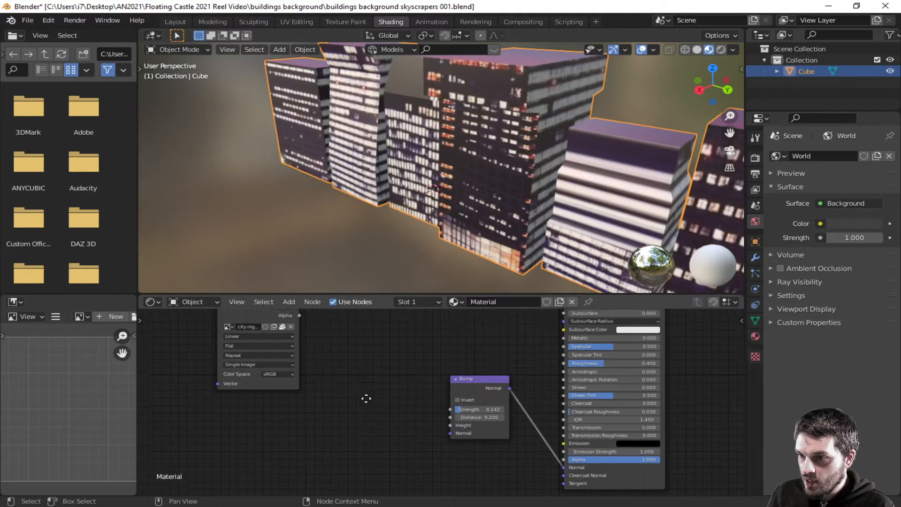
pyautogui.moveTo(310, 342); pyautogui.dragTo(459, 460)
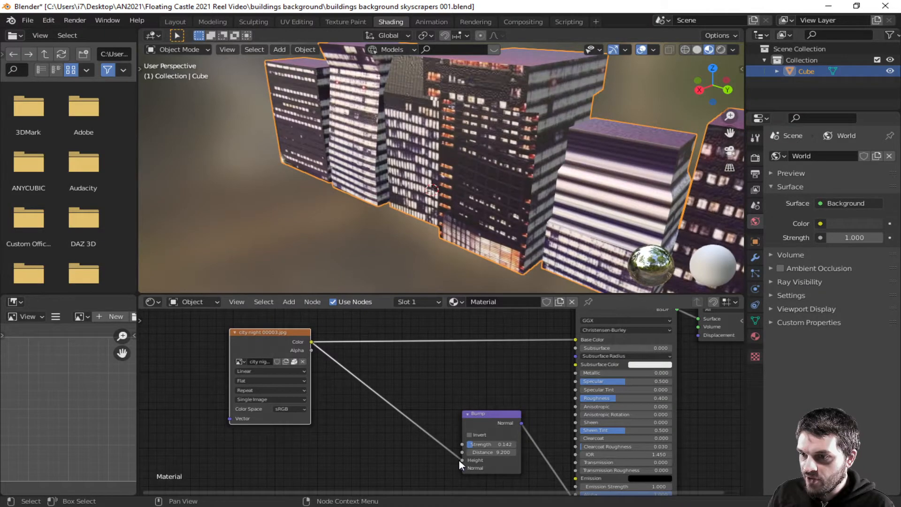
# Step: Set the Bump node's Strength to 0.125 and enable its Invert option
pyautogui.moveTo(398, 259); pyautogui.dragTo(504, 253, button='middle')
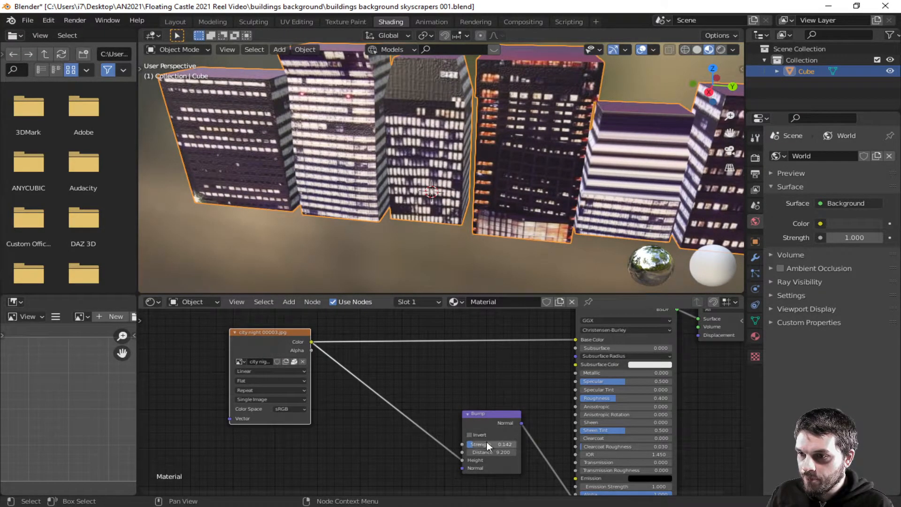
pyautogui.moveTo(472, 446); pyautogui.dragTo(466, 445)
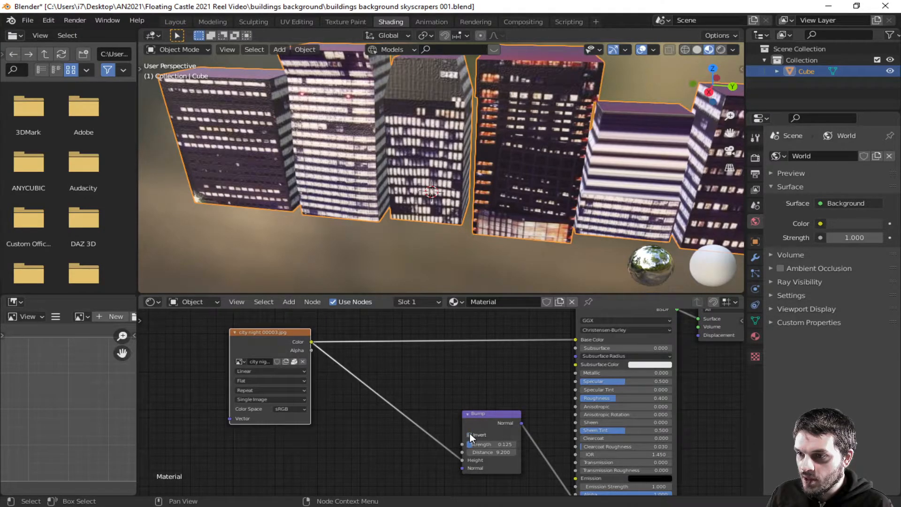
pyautogui.click(470, 435)
pyautogui.moveTo(466, 190); pyautogui.dragTo(467, 184, button='middle')
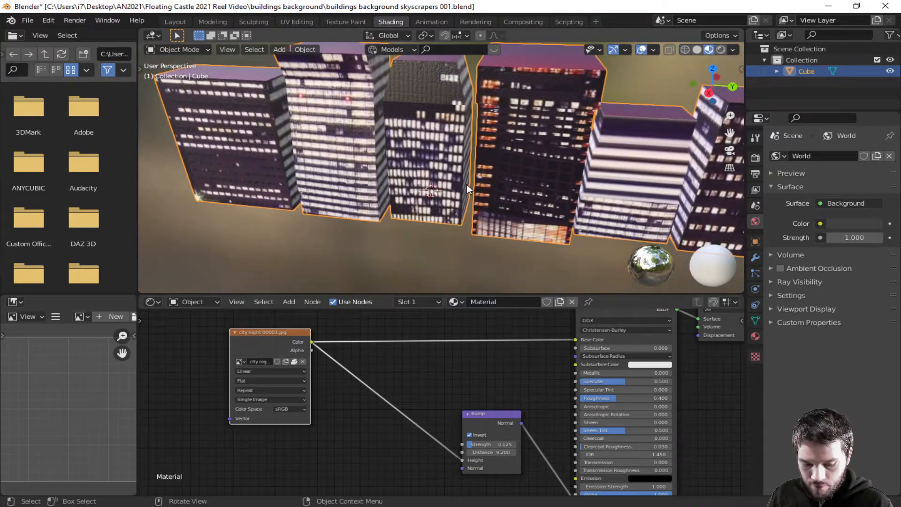
pyautogui.scroll(-6, 488, 173)
# Step: Switch to the Layout workspace and show the skyscrapers with Material Preview shading
pyautogui.click(173, 21)
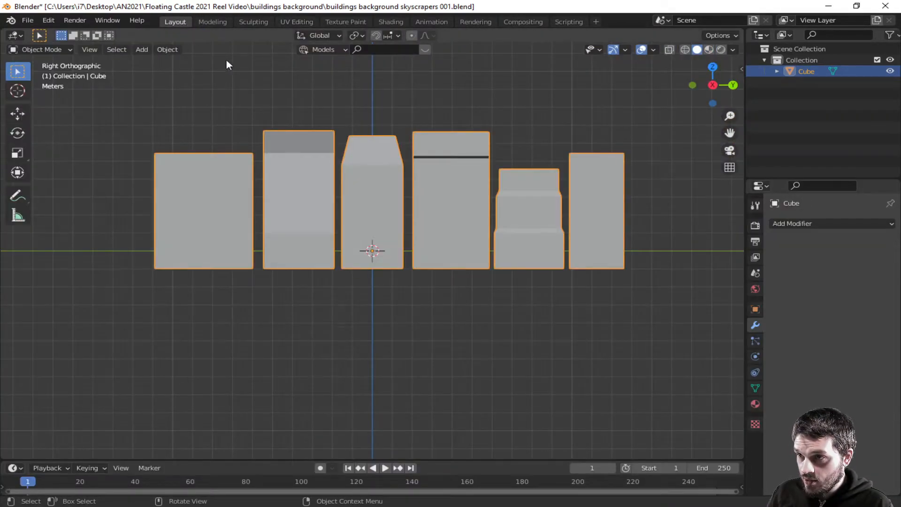
pyautogui.click(709, 49)
pyautogui.moveTo(526, 244)
pyautogui.mouseDown(button='middle')
pyautogui.moveTo(498, 282)
pyautogui.moveTo(466, 280)
pyautogui.moveTo(450, 297)
pyautogui.moveTo(371, 282)
pyautogui.moveTo(440, 288)
pyautogui.moveTo(495, 280)
pyautogui.moveTo(479, 268)
pyautogui.moveTo(497, 234)
pyautogui.mouseUp(button='middle')
pyautogui.scroll(-5, 466, 280)
pyautogui.scroll(2, 428, 301)
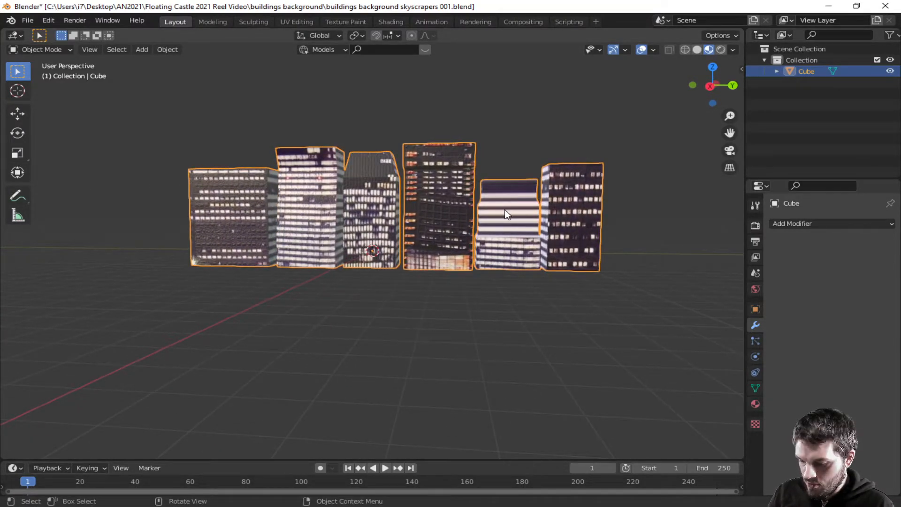
# Step: In the UV Editing workspace, select the upper front faces of the short striped skyscraper and unwrap them with Project from View
pyautogui.click(392, 22)
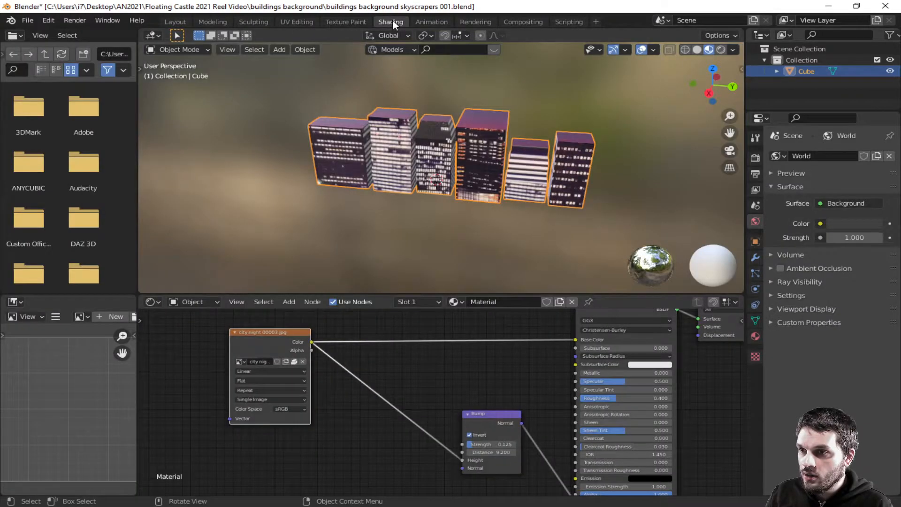
pyautogui.click(306, 23)
pyautogui.scroll(5, 638, 287)
pyautogui.click(644, 276)
pyautogui.keyDown('shift'); pyautogui.click(654, 251); pyautogui.keyUp('shift')
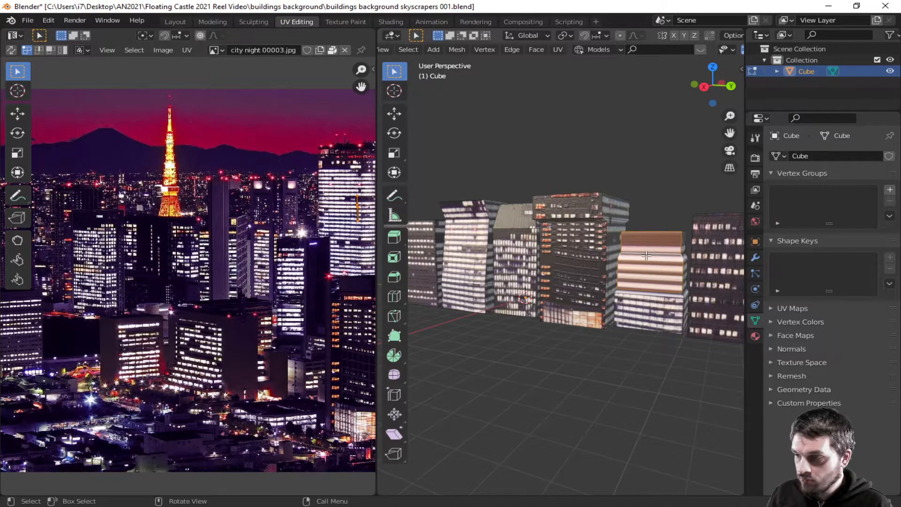
pyautogui.scroll(-4, 303, 318)
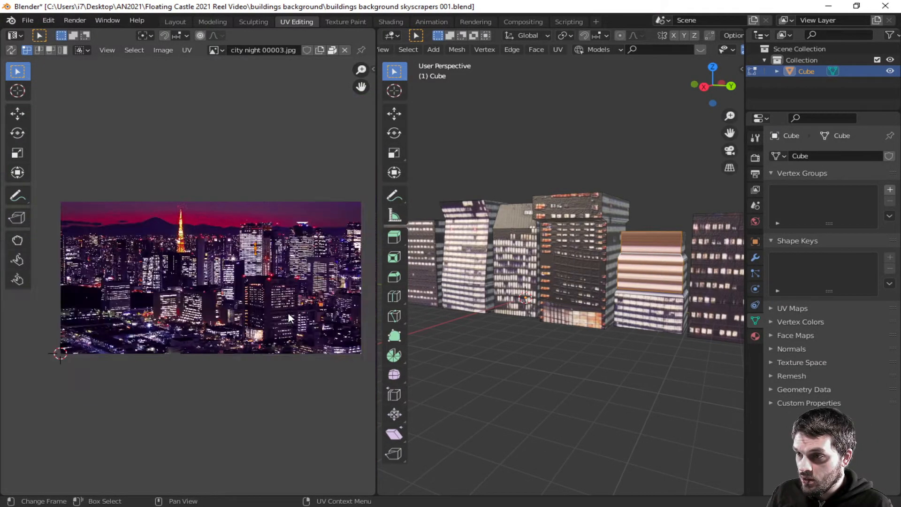
pyautogui.scroll(3, 280, 317)
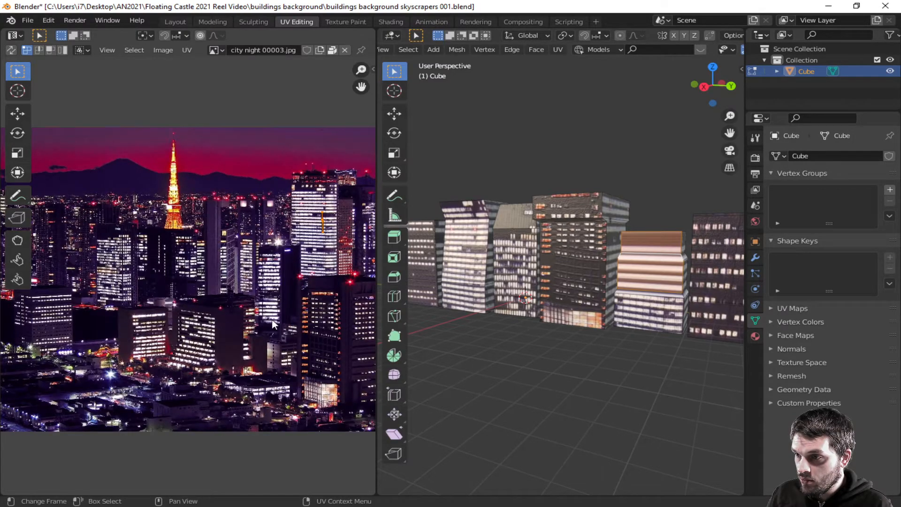
pyautogui.press('Home')
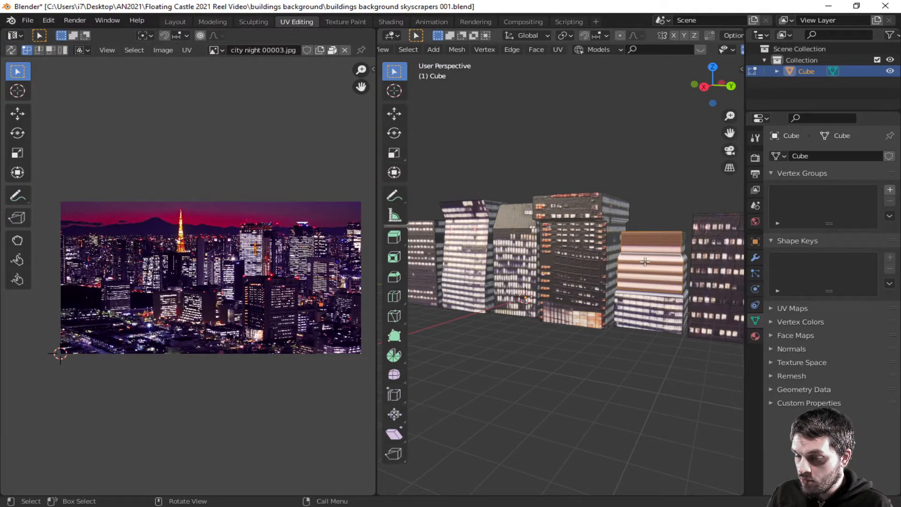
pyautogui.press('u')
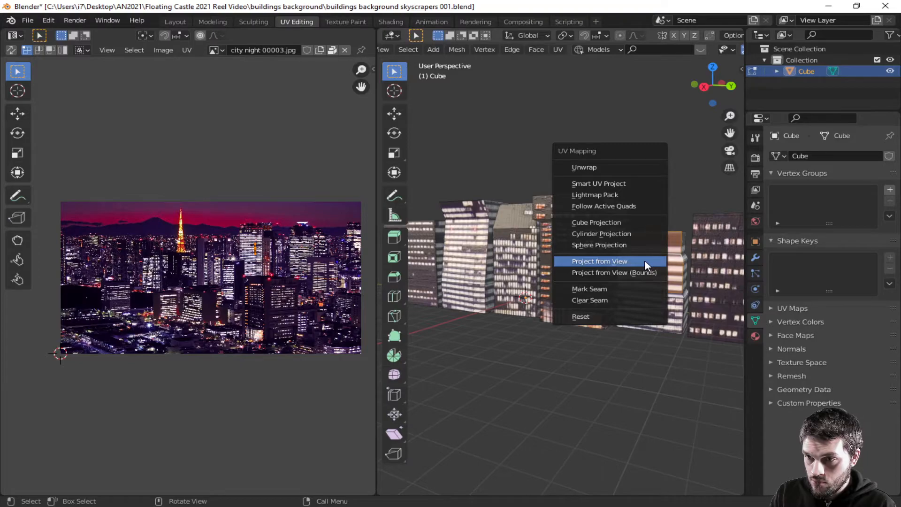
pyautogui.click(645, 265)
# Step: Move the projected UVs onto the brightly lit tower in the photo, rotate them about 3 degrees, and deselect the faces
pyautogui.press('g')
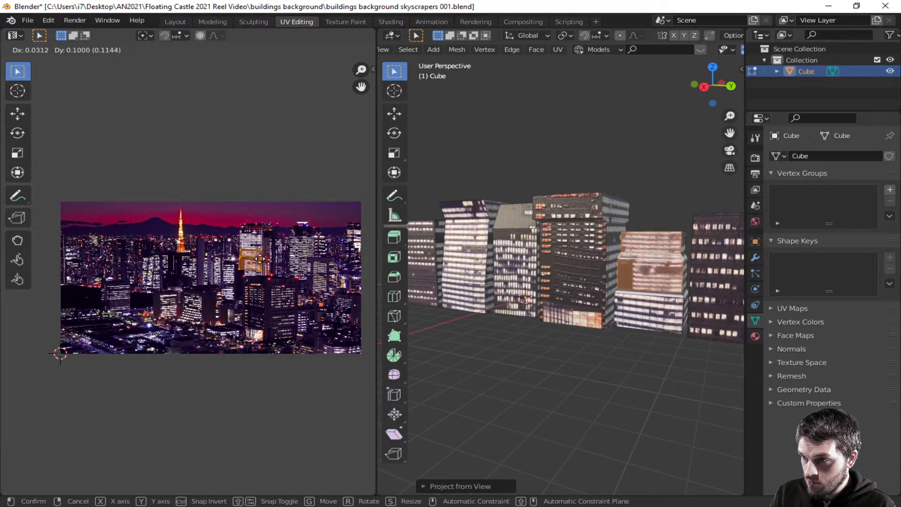
pyautogui.click(263, 253)
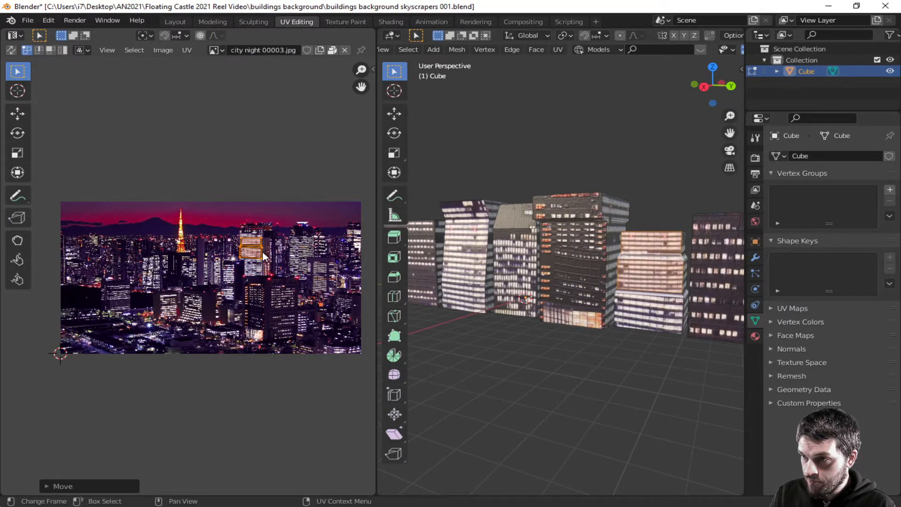
pyautogui.scroll(2, 263, 251)
pyautogui.press('r')
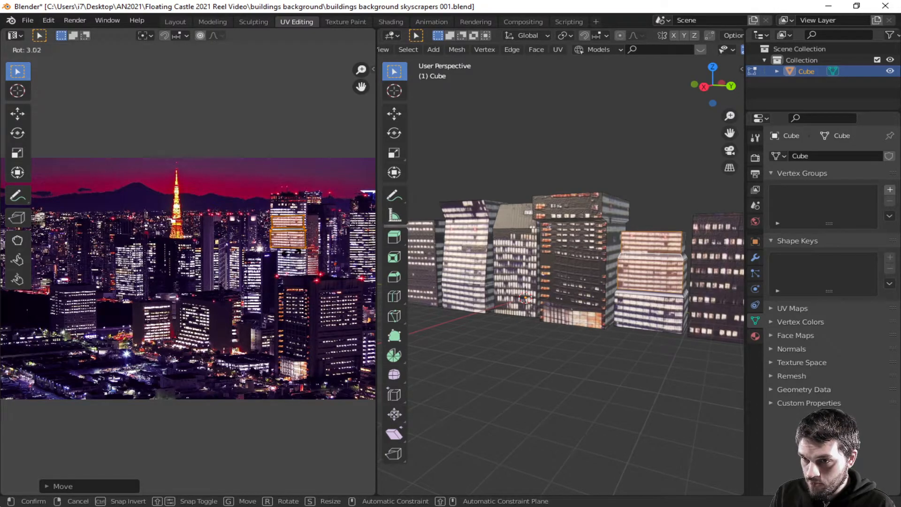
pyautogui.click(292, 257)
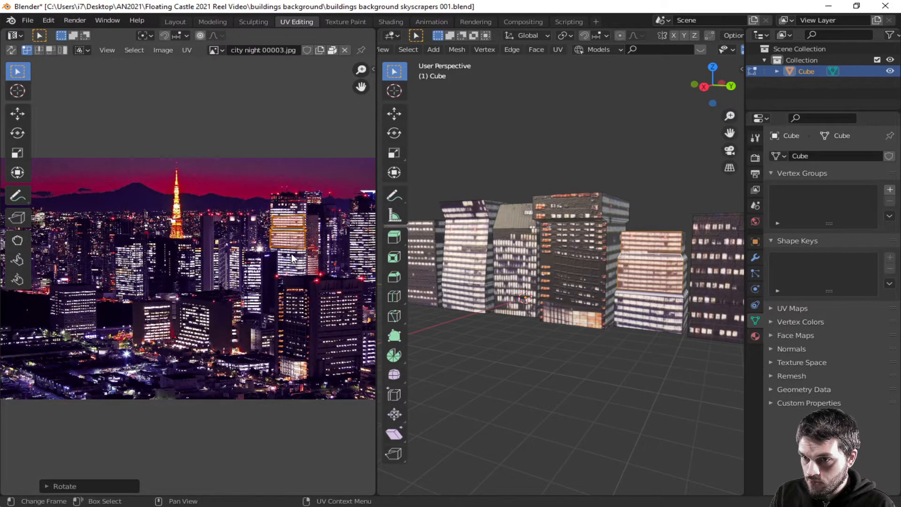
pyautogui.click(693, 408)
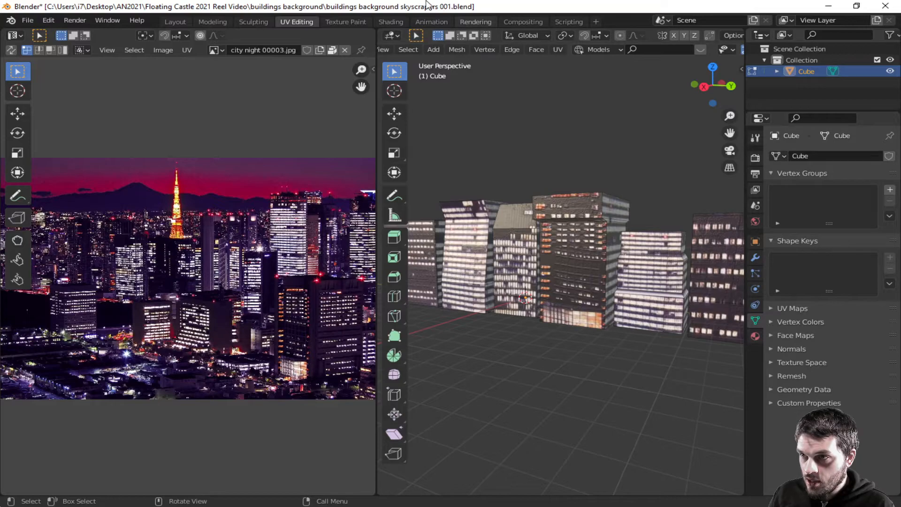
pyautogui.click(174, 22)
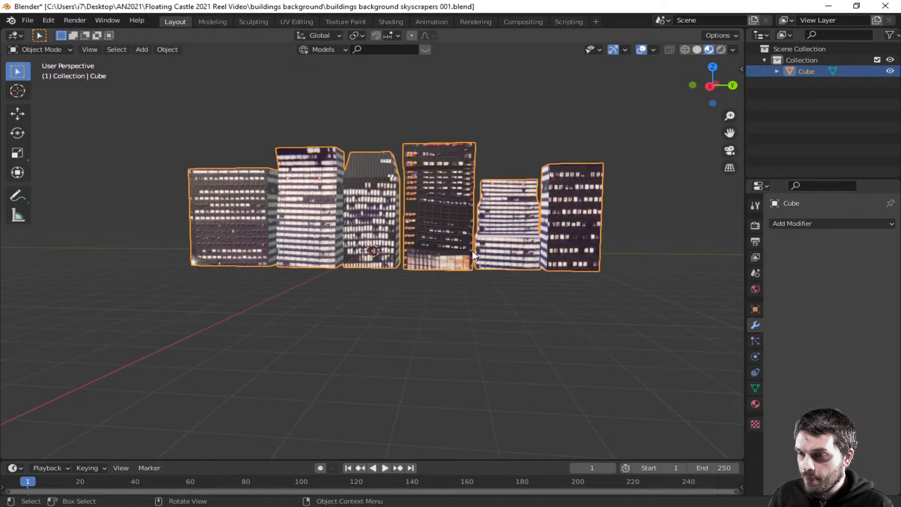
pyautogui.click(390, 21)
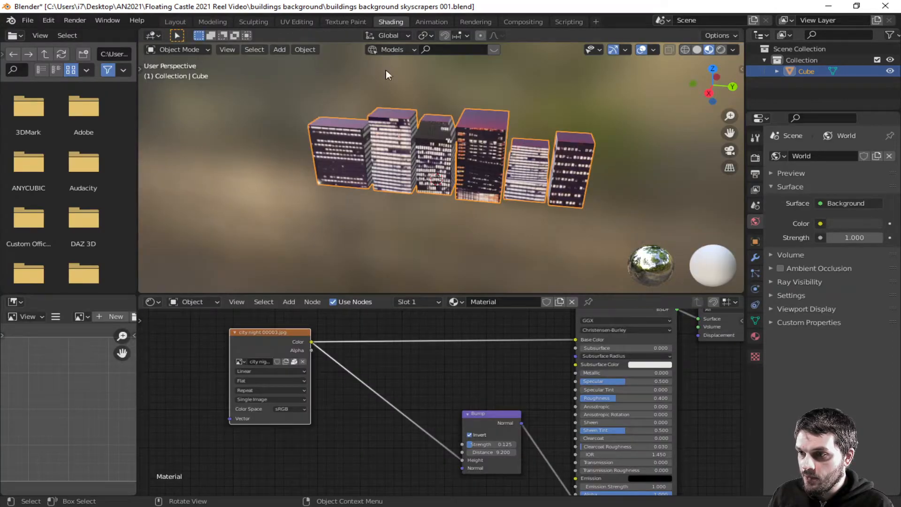
pyautogui.moveTo(431, 394); pyautogui.dragTo(430, 374, button='middle')
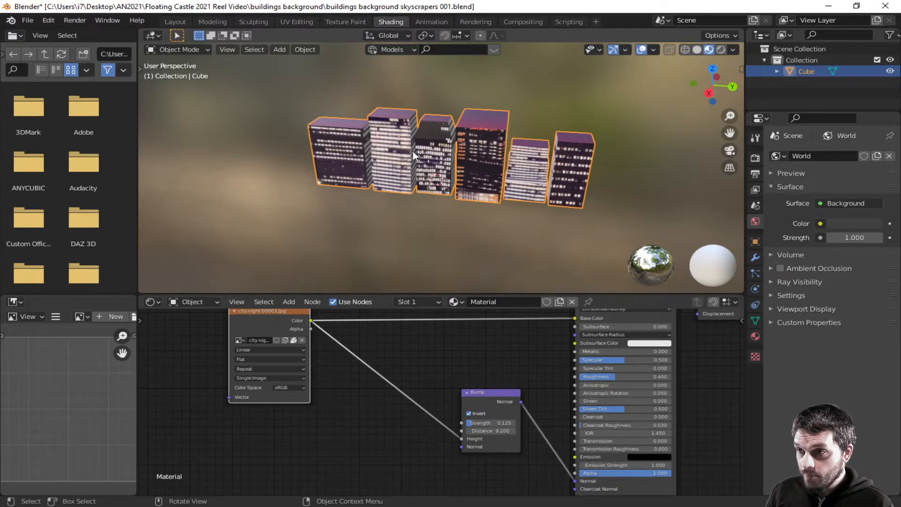
pyautogui.moveTo(431, 207); pyautogui.dragTo(450, 195, button='middle')
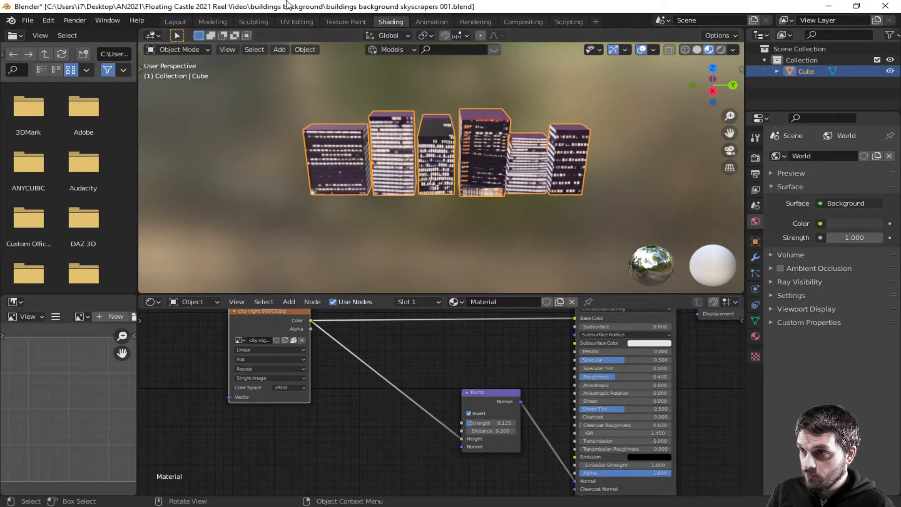
# Step: In the Layout workspace, enter Edit Mode and inset the two front faces of the leftmost skyscraper together
pyautogui.click(175, 22)
pyautogui.press('Tab')
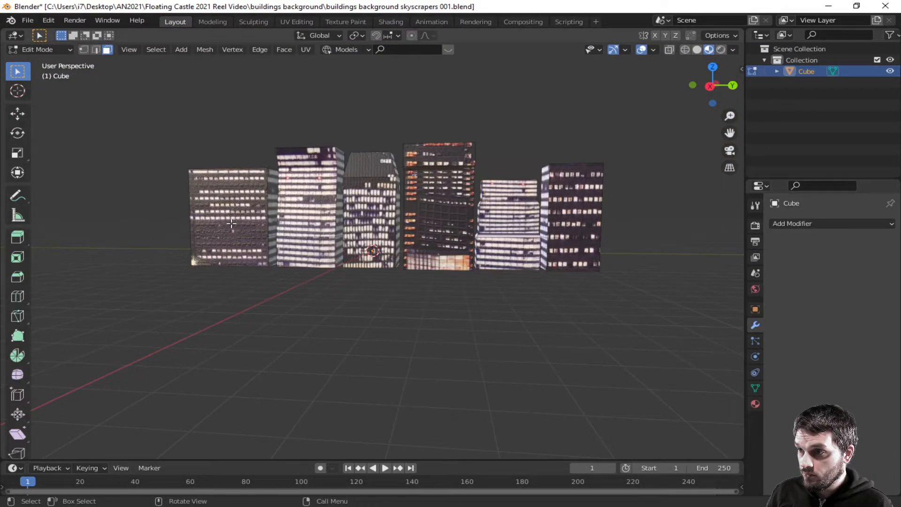
pyautogui.click(231, 223)
pyautogui.keyDown('shift'); pyautogui.click(232, 247); pyautogui.keyUp('shift')
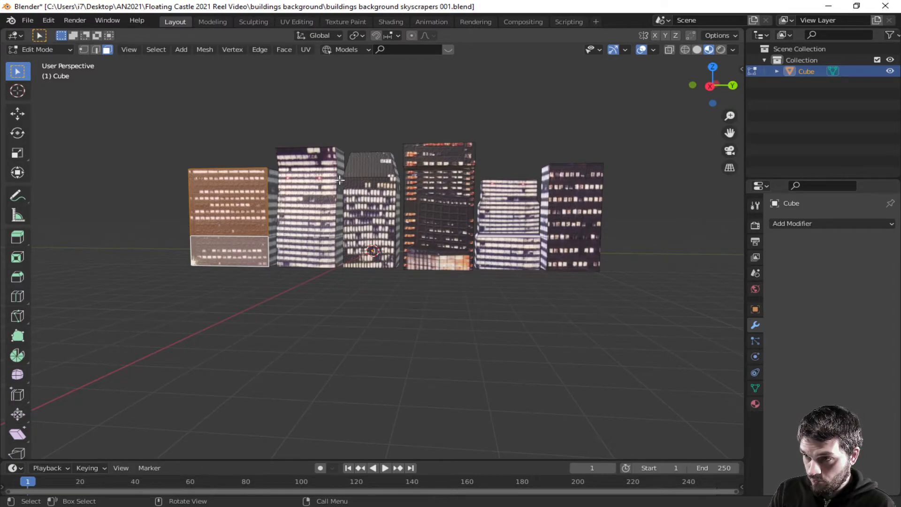
pyautogui.press('i')
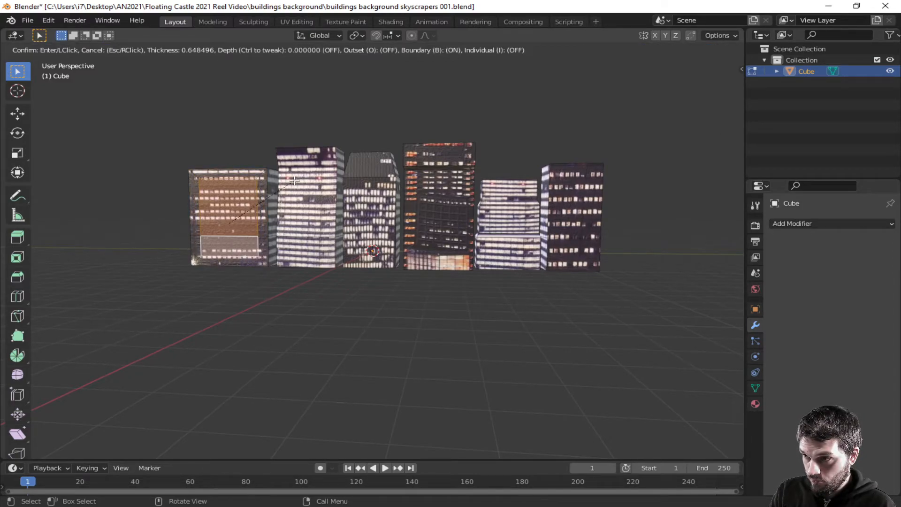
pyautogui.click(288, 183)
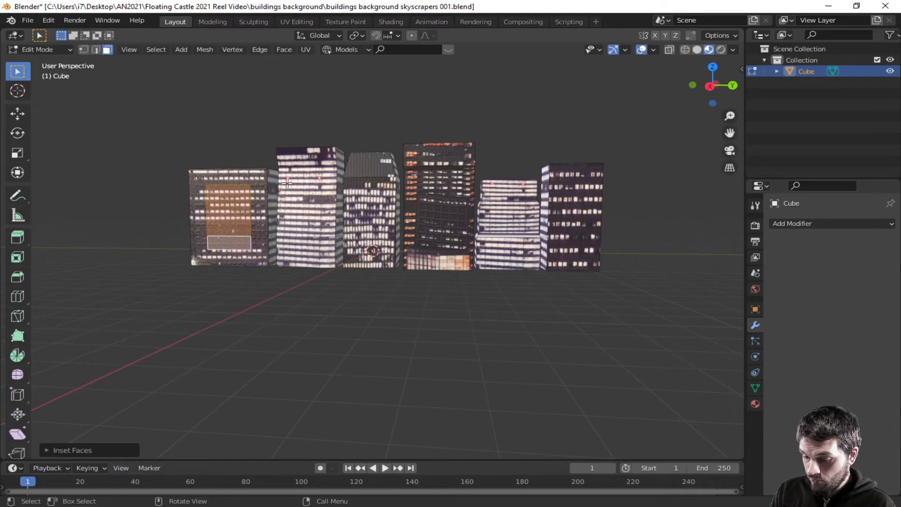
# Step: Slide the vertices of the leftmost skyscraper's inset faces slightly upward with Vertex Slide
pyautogui.hotkey('shift', 'v')
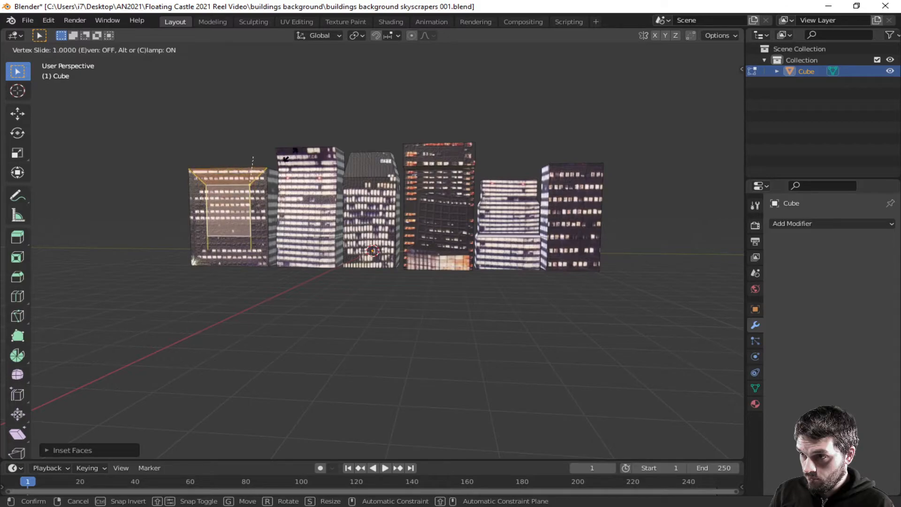
pyautogui.rightClick(292, 149)
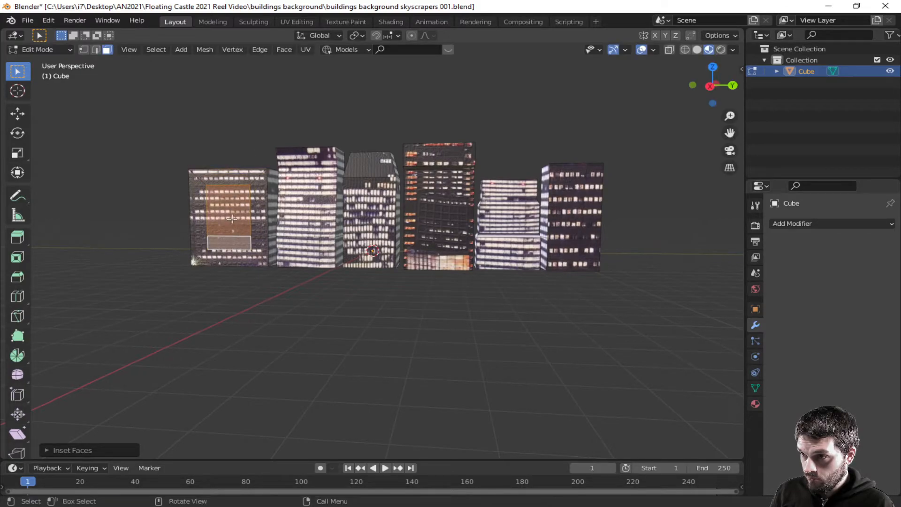
pyautogui.hotkey('shift', 'v')
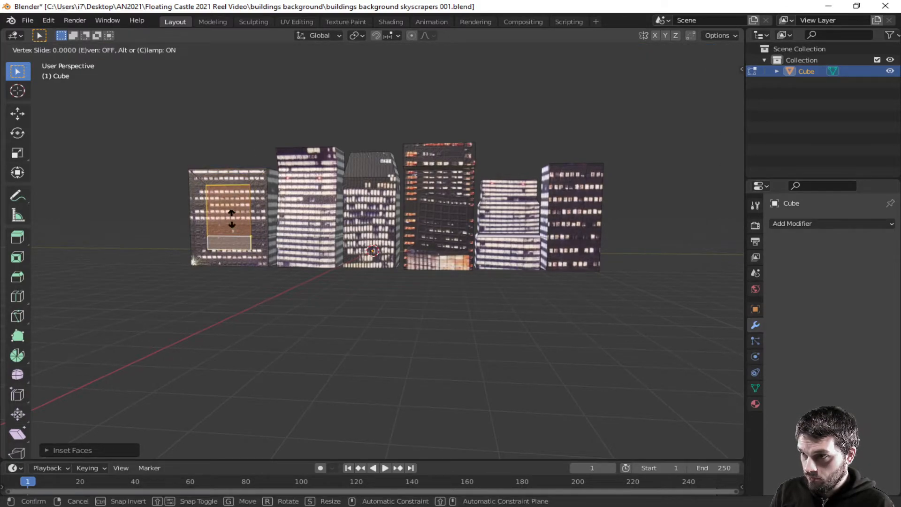
pyautogui.click(235, 204)
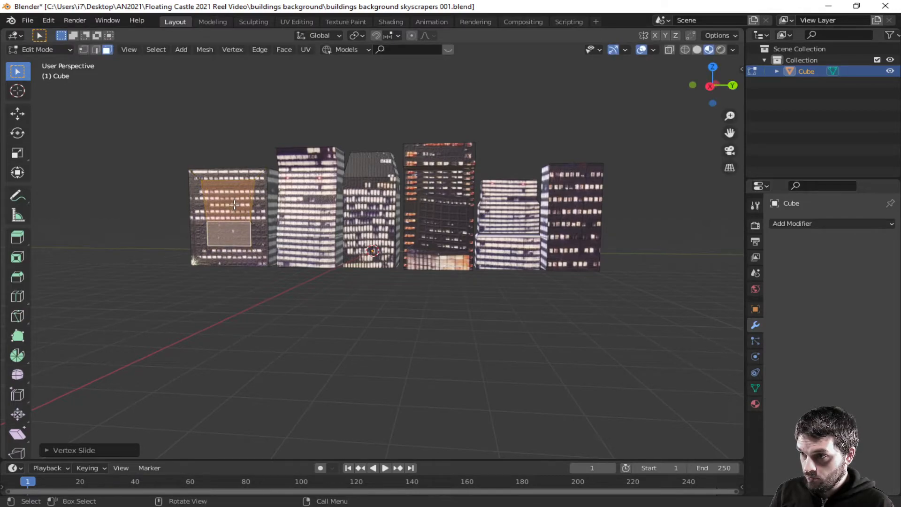
# Step: Move the leftmost skyscraper's inset faces about 0.53 m along the global X axis
pyautogui.press('g')
pyautogui.press('y')
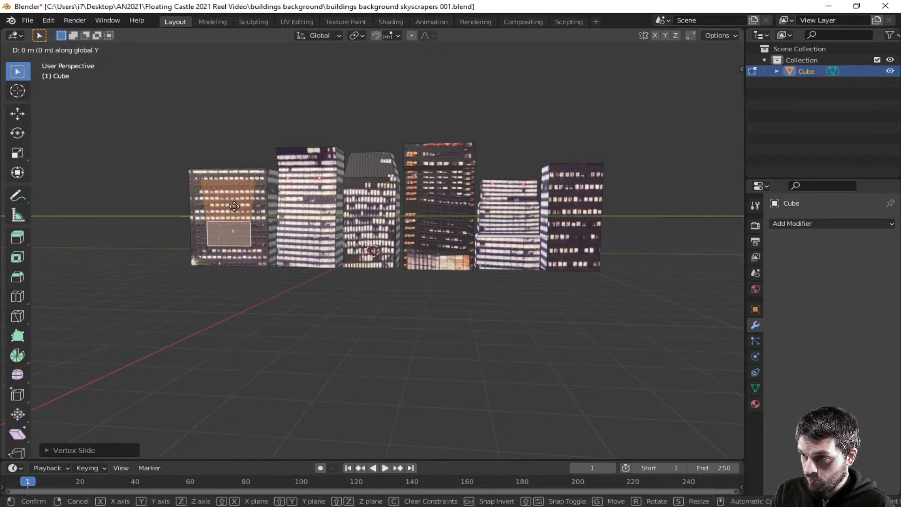
pyautogui.press('x')
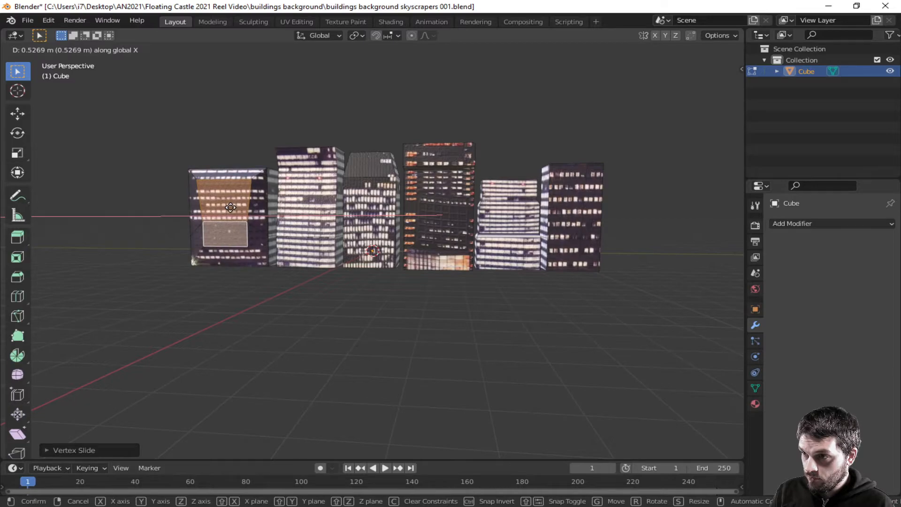
pyautogui.press('Escape')
# Step: Select all front faces of the second skyscraper from base to roof and inset them together
pyautogui.click(312, 238)
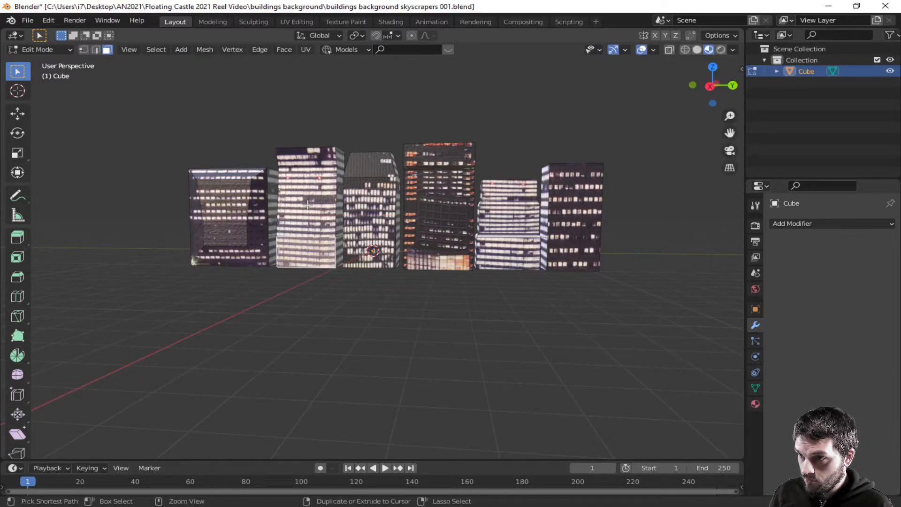
pyautogui.keyDown('ctrl'); pyautogui.click(306, 202); pyautogui.keyUp('ctrl')
pyautogui.keyDown('ctrl'); pyautogui.click(308, 160); pyautogui.keyUp('ctrl')
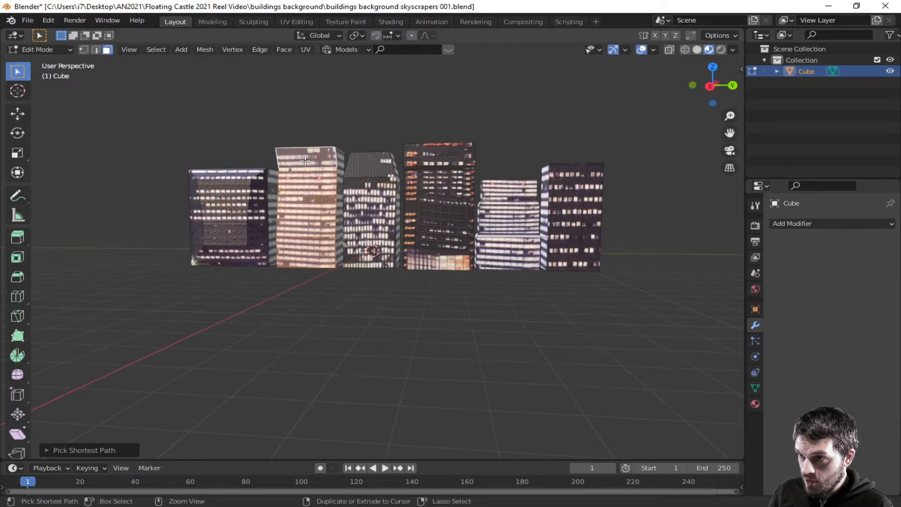
pyautogui.press('i')
pyautogui.click(362, 159)
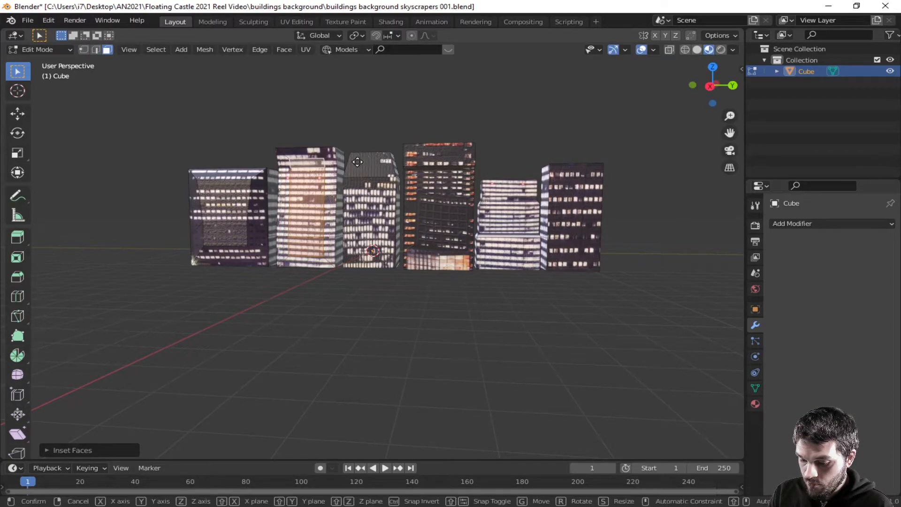
# Step: Move the second skyscraper's inset front faces about 0.39 m along the global X axis
pyautogui.press('g')
pyautogui.press('y')
pyautogui.press('x')
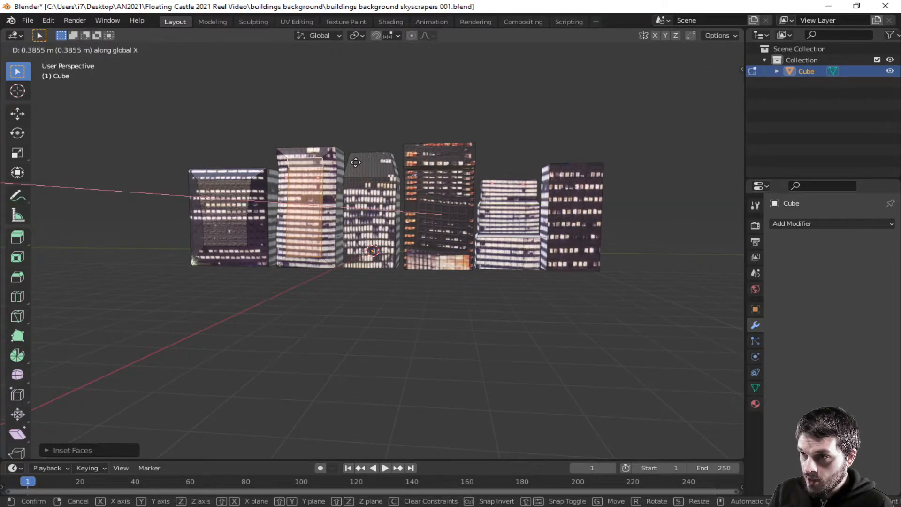
pyautogui.press('Escape')
# Step: Inset the two front faces of the third skyscraper together and move them about 0.45 m along the global X axis
pyautogui.click(376, 247)
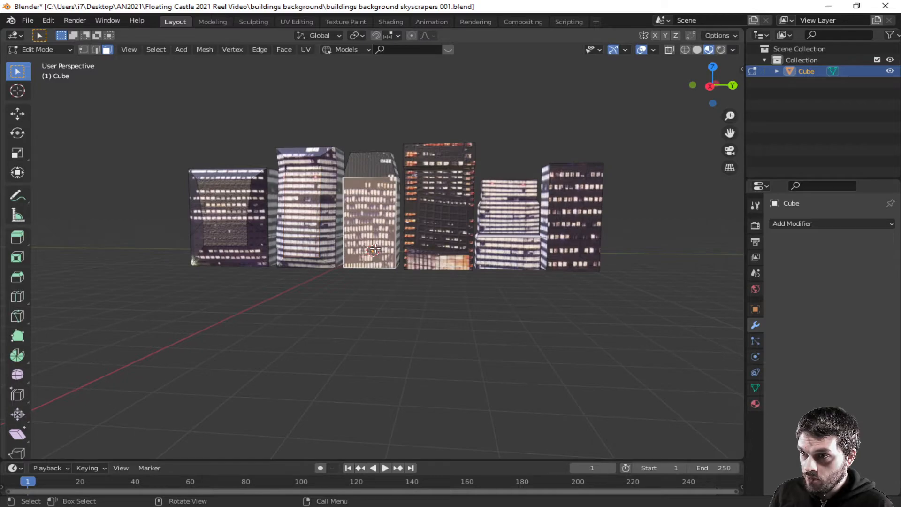
pyautogui.keyDown('shift'); pyautogui.click(373, 169); pyautogui.keyUp('shift')
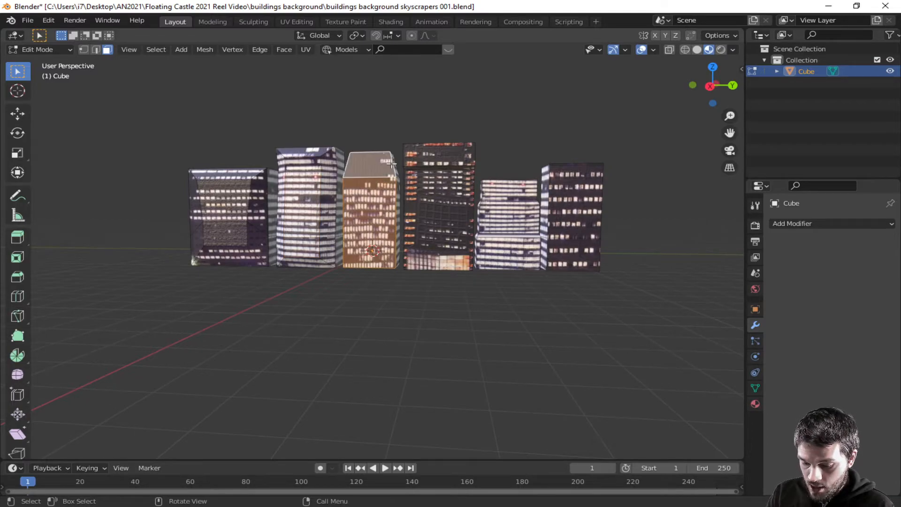
pyautogui.press('i')
pyautogui.click(392, 165)
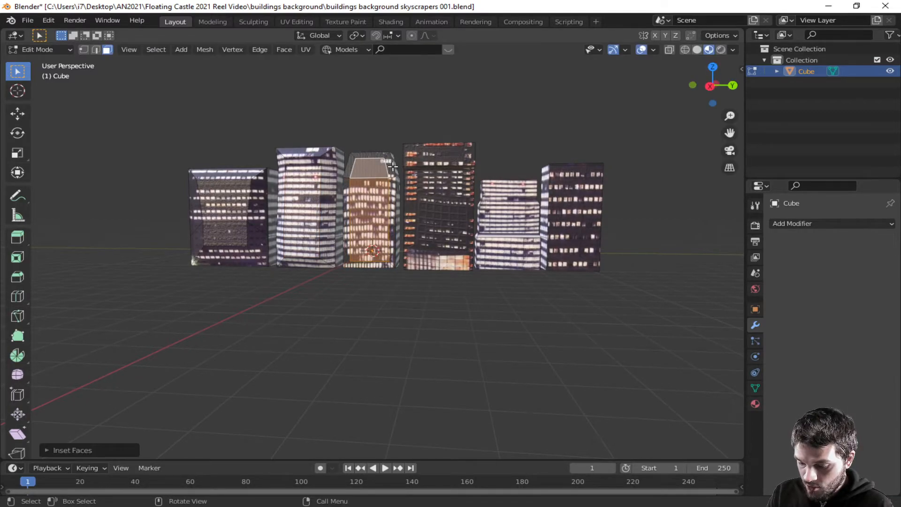
pyautogui.press('g')
pyautogui.press('y')
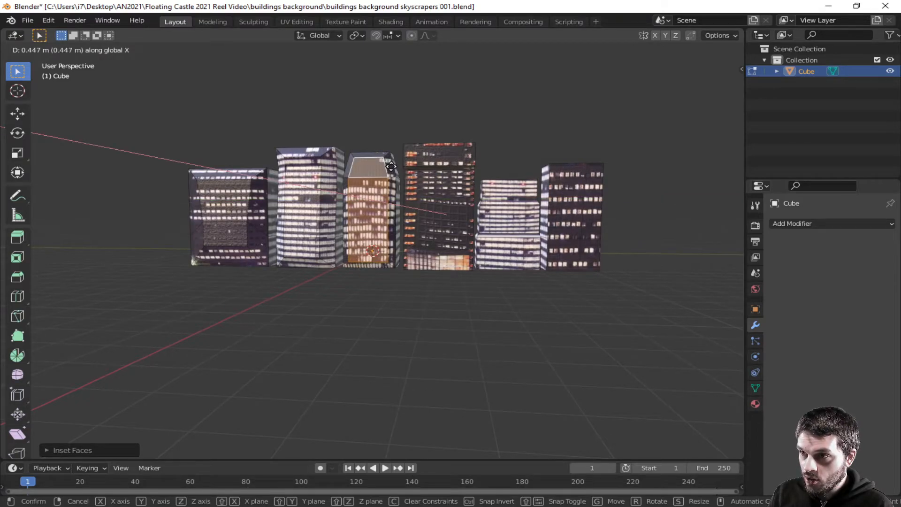
pyautogui.click(392, 165)
# Step: Select the lower and upper front faces of the fourth skyscraper and inset them together
pyautogui.click(446, 227)
pyautogui.keyDown('shift'); pyautogui.click(465, 160); pyautogui.keyUp('shift')
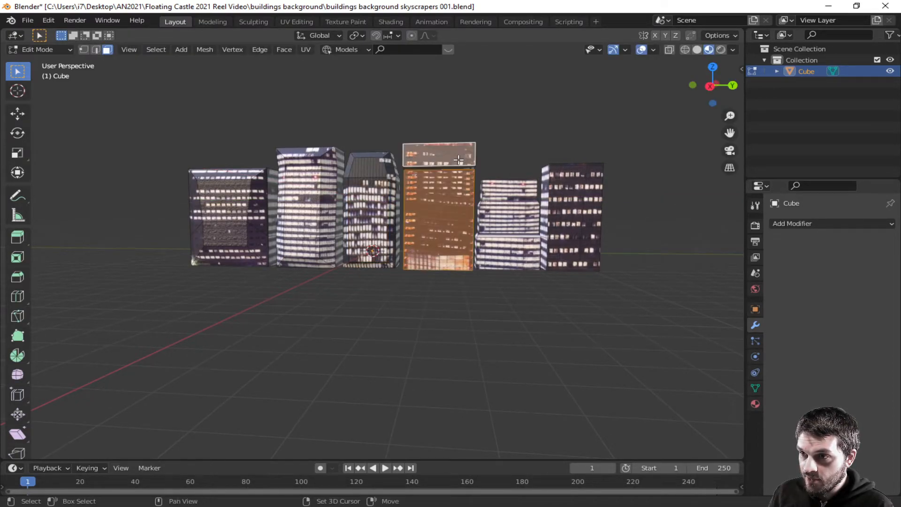
pyautogui.keyDown('shift'); pyautogui.click(462, 161); pyautogui.keyUp('shift')
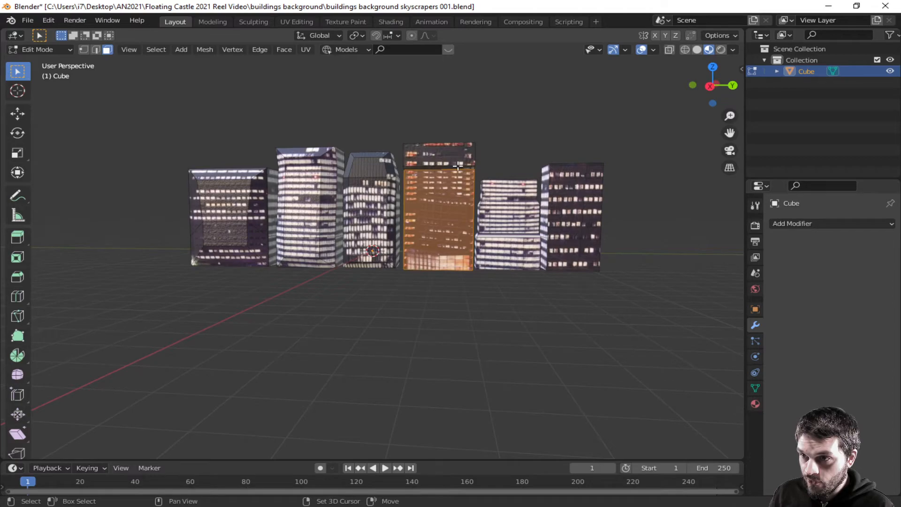
pyautogui.keyDown('shift'); pyautogui.click(457, 160); pyautogui.keyUp('shift')
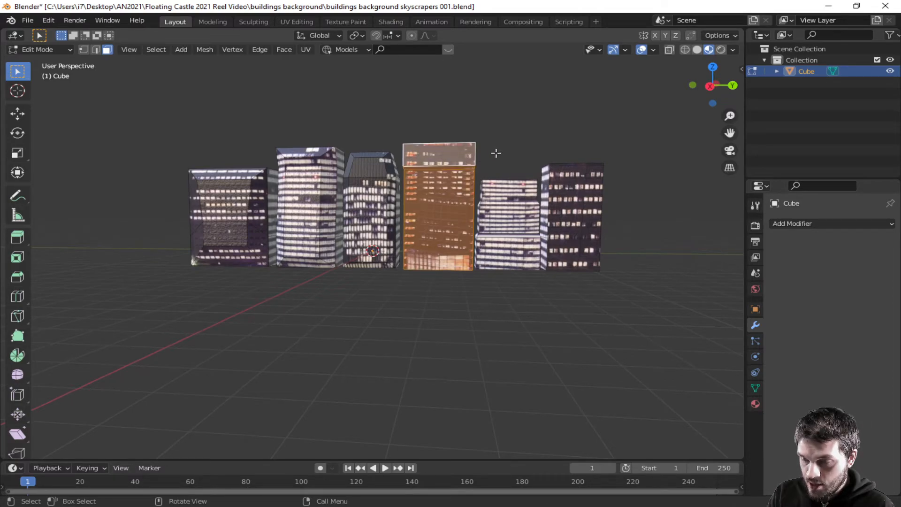
pyautogui.press('i')
pyautogui.click(490, 157)
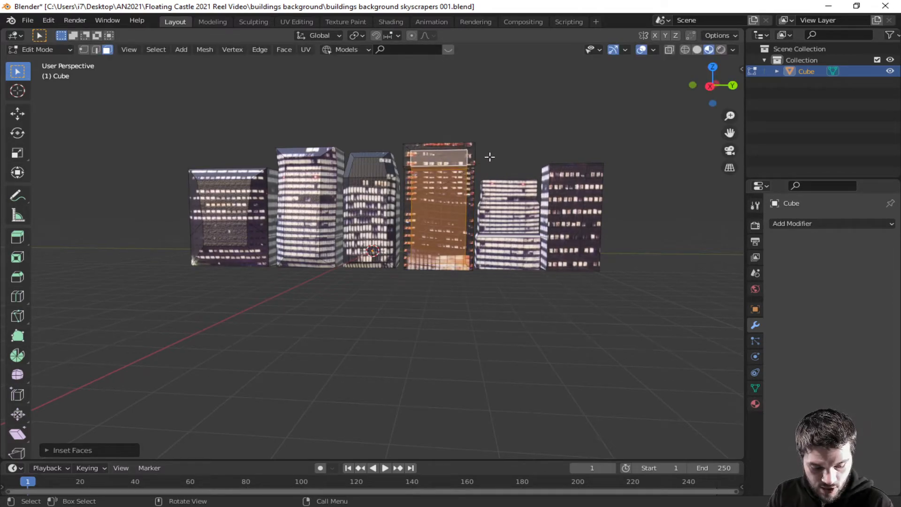
# Step: Recess the fourth skyscraper's inset faces by moving them about -0.61 m along the global X axis
pyautogui.press('e')
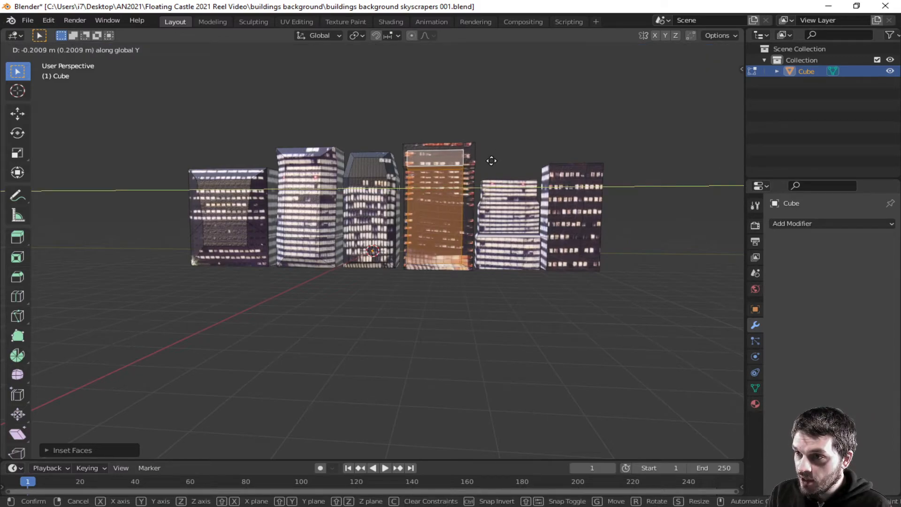
pyautogui.press('x')
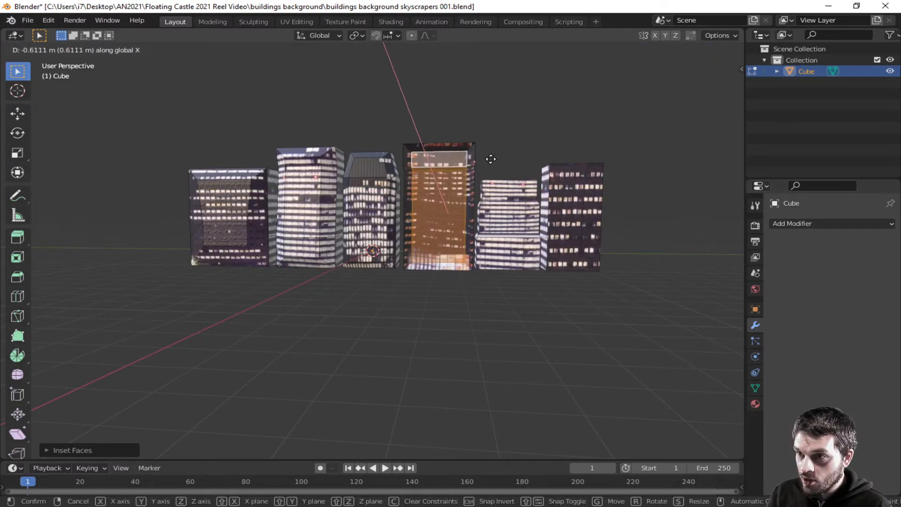
pyautogui.click(491, 159)
# Step: Select all front faces of the fifth skyscraper from base to roof and inset them together
pyautogui.click(511, 241)
pyautogui.press('c')
pyautogui.moveTo(512, 242); pyautogui.dragTo(517, 202)
pyautogui.rightClick(517, 202)
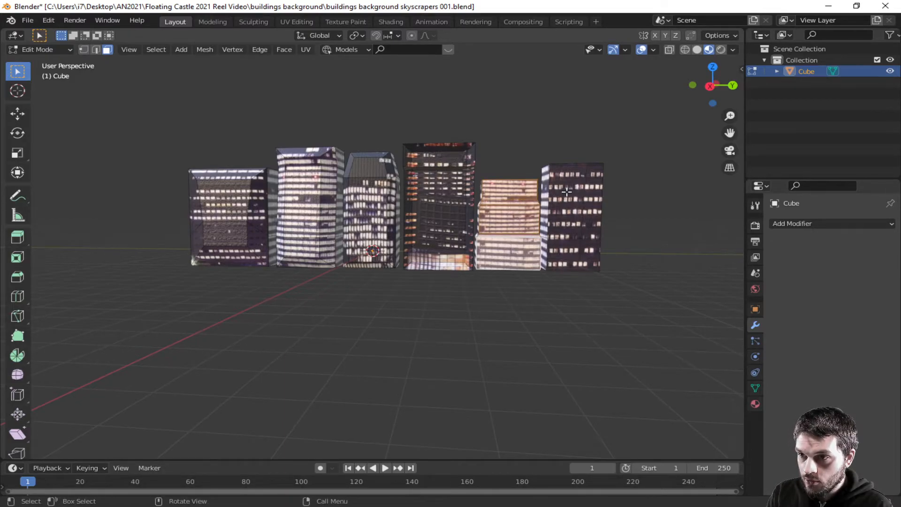
pyautogui.press('i')
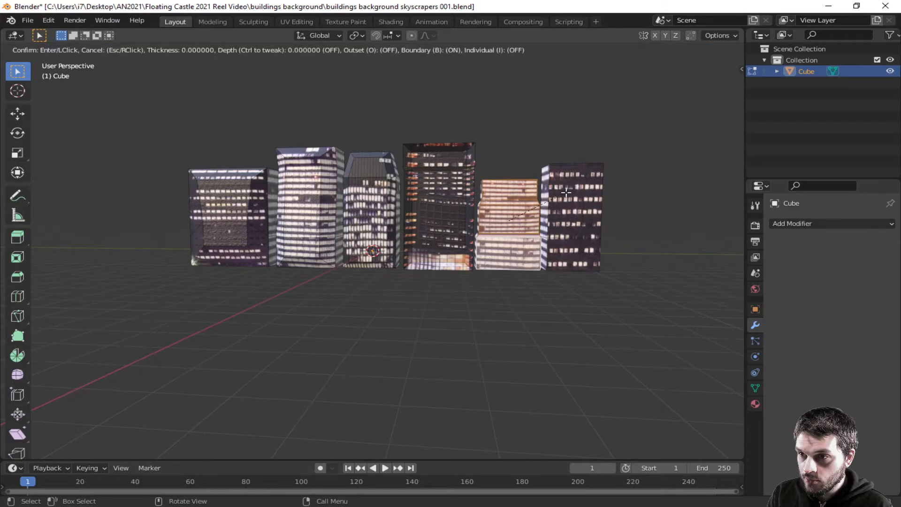
pyautogui.click(561, 195)
# Step: Move the fifth skyscraper's inset faces about 0.75 m along the global X axis
pyautogui.press('g')
pyautogui.press('y')
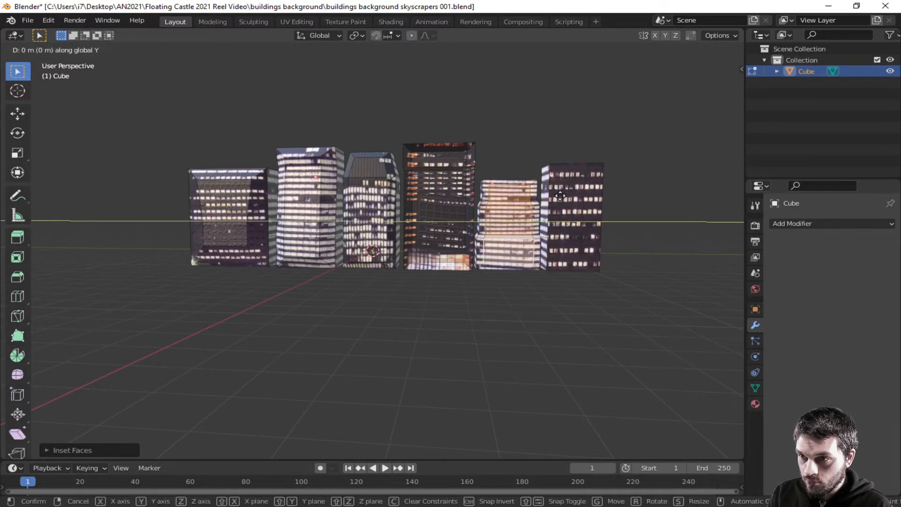
pyautogui.press('x')
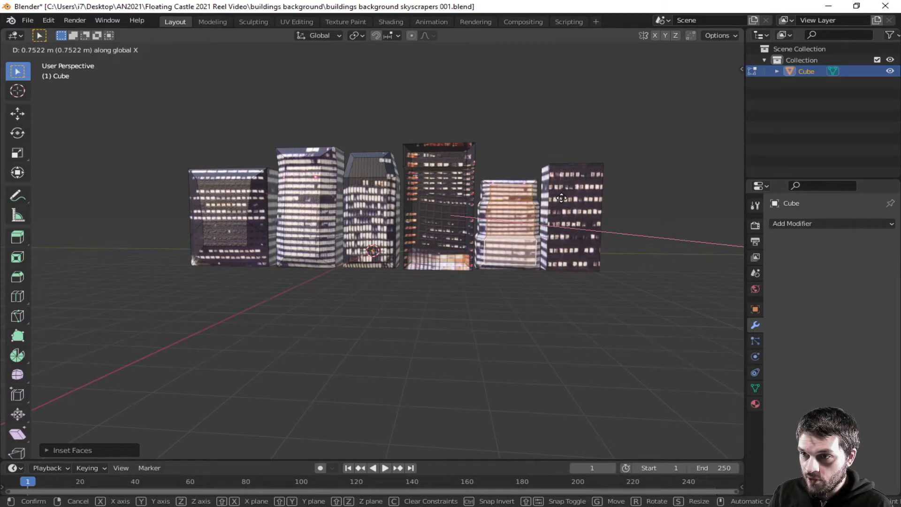
pyautogui.click(562, 199)
# Step: Inset the two front faces of the sixth skyscraper together and move them about 0.15 m along the global X axis
pyautogui.click(585, 243)
pyautogui.keyDown('shift'); pyautogui.click(584, 220); pyautogui.keyUp('shift')
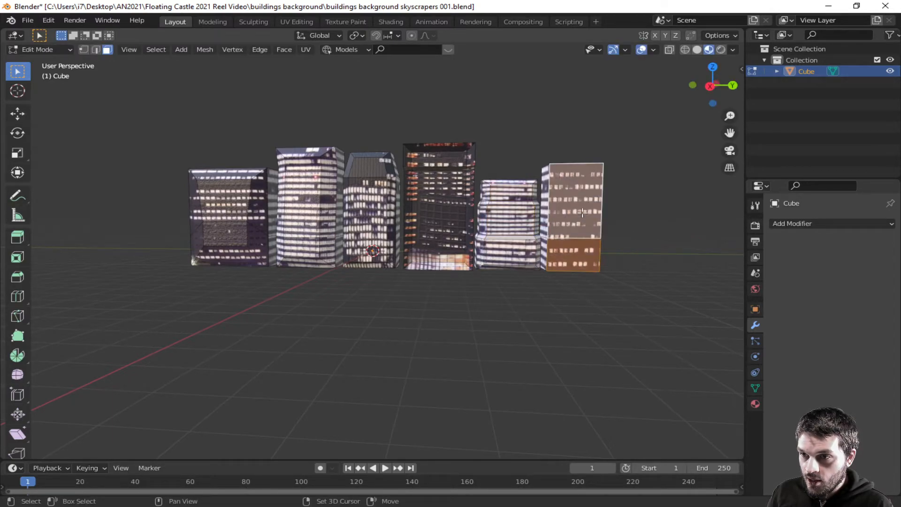
pyautogui.press('i')
pyautogui.click(648, 181)
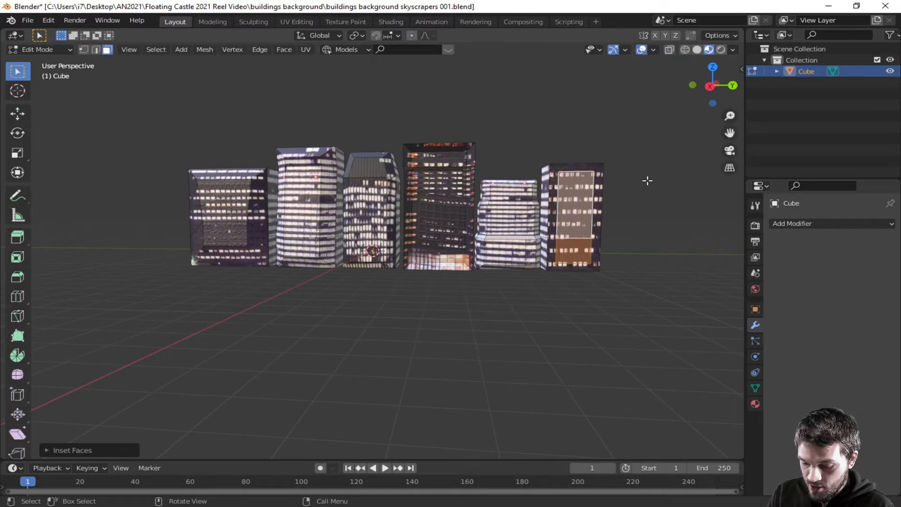
pyautogui.press('g')
pyautogui.press('y')
pyautogui.press('x')
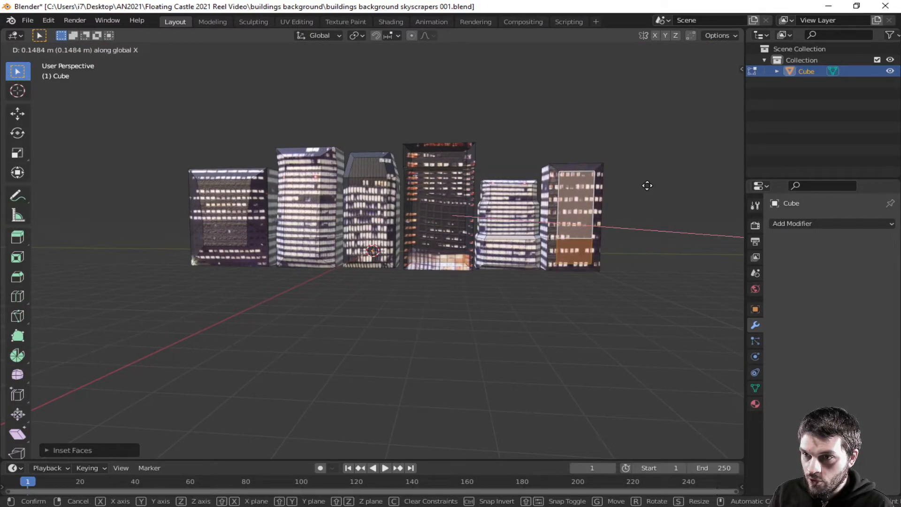
pyautogui.click(648, 184)
# Step: Inset the roof faces of all six skyscrapers by about 0.22 m and raise them about 0.04 m along the global Z axis
pyautogui.moveTo(648, 184); pyautogui.dragTo(608, 234, button='middle')
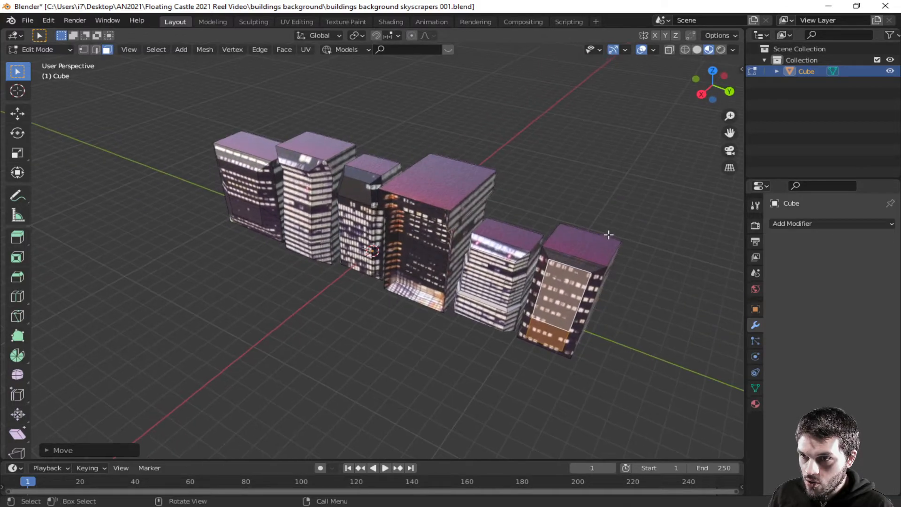
pyautogui.click(581, 243)
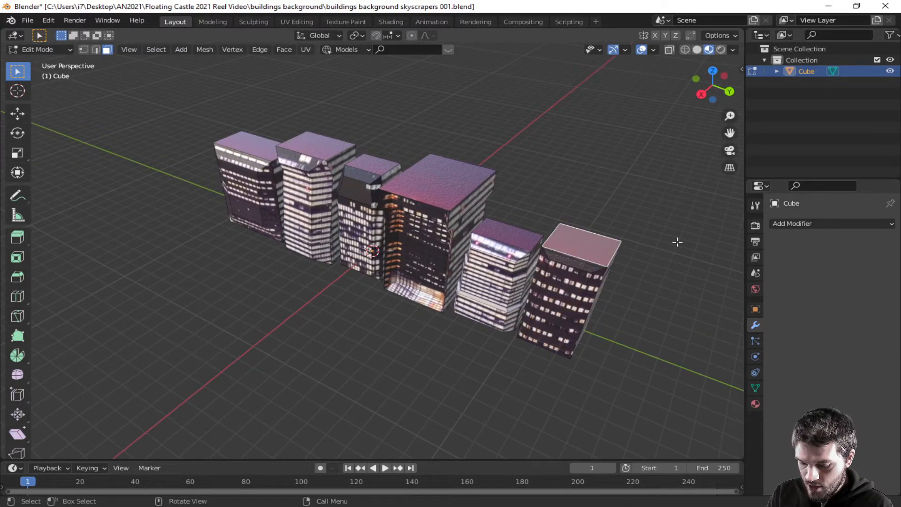
pyautogui.keyDown('shift'); pyautogui.click(518, 235); pyautogui.keyUp('shift')
pyautogui.keyDown('shift'); pyautogui.click(451, 186); pyautogui.keyUp('shift')
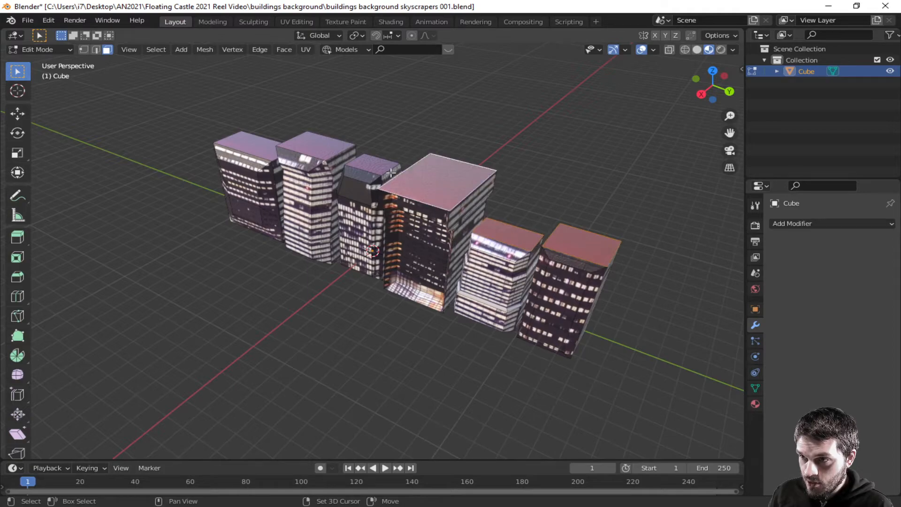
pyautogui.keyDown('shift'); pyautogui.click(369, 167); pyautogui.keyUp('shift')
pyautogui.keyDown('shift'); pyautogui.click(300, 145); pyautogui.keyUp('shift')
pyautogui.keyDown('shift'); pyautogui.click(259, 150); pyautogui.keyUp('shift')
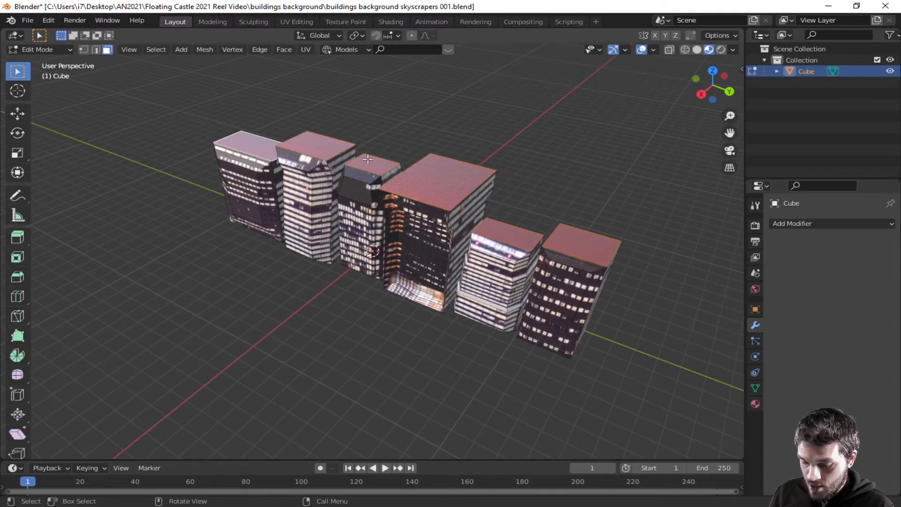
pyautogui.press('i')
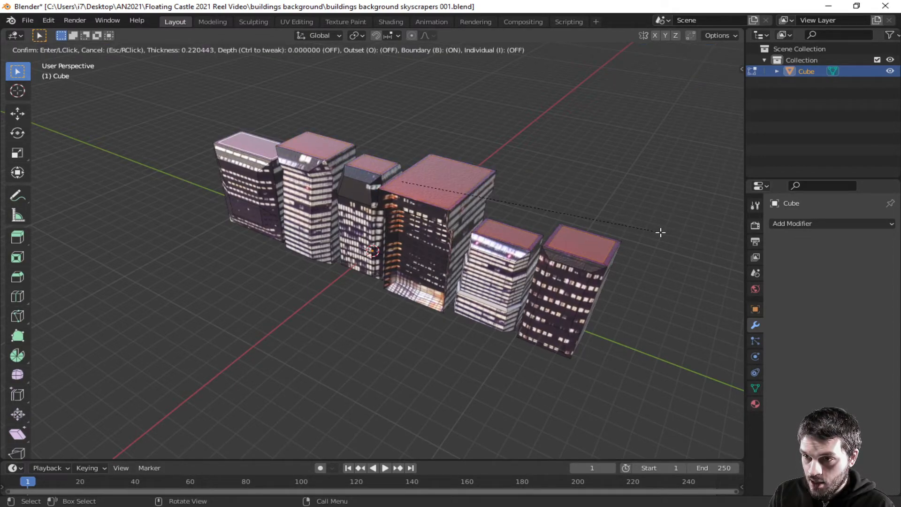
pyautogui.click(660, 232)
pyautogui.press('e')
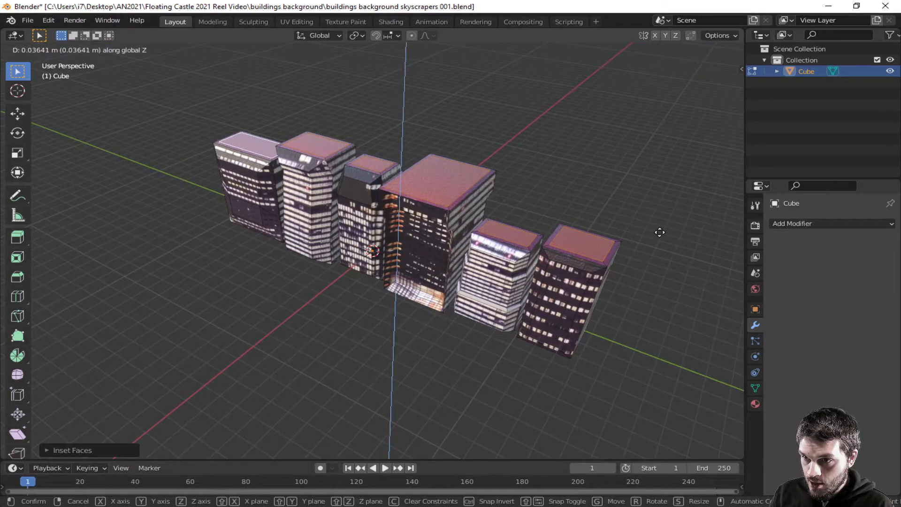
pyautogui.click(660, 231)
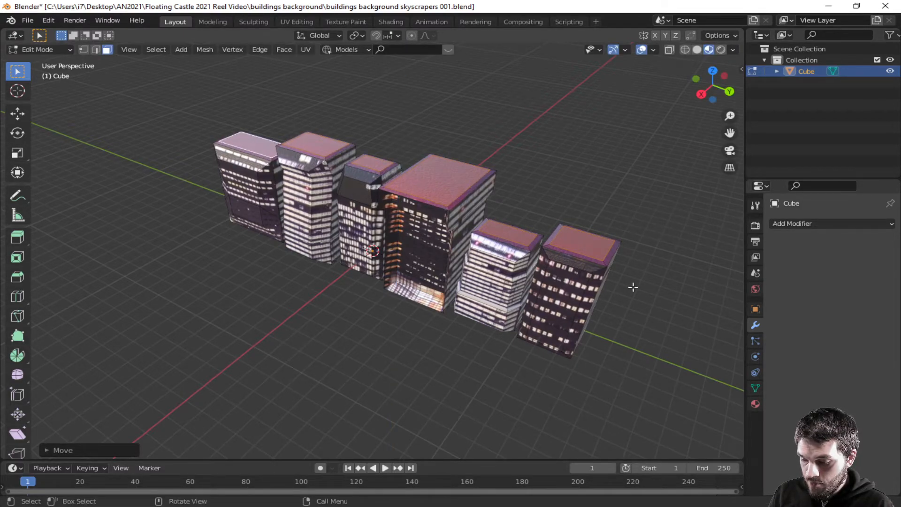
# Step: Move the fourth skyscraper's large lower inset face outward along the global X axis so it protrudes from the facade
pyautogui.press('Tab')
pyautogui.moveTo(613, 306); pyautogui.dragTo(635, 262, button='middle')
pyautogui.moveTo(465, 256); pyautogui.dragTo(421, 211, button='middle')
pyautogui.press('Tab')
pyautogui.click(391, 237)
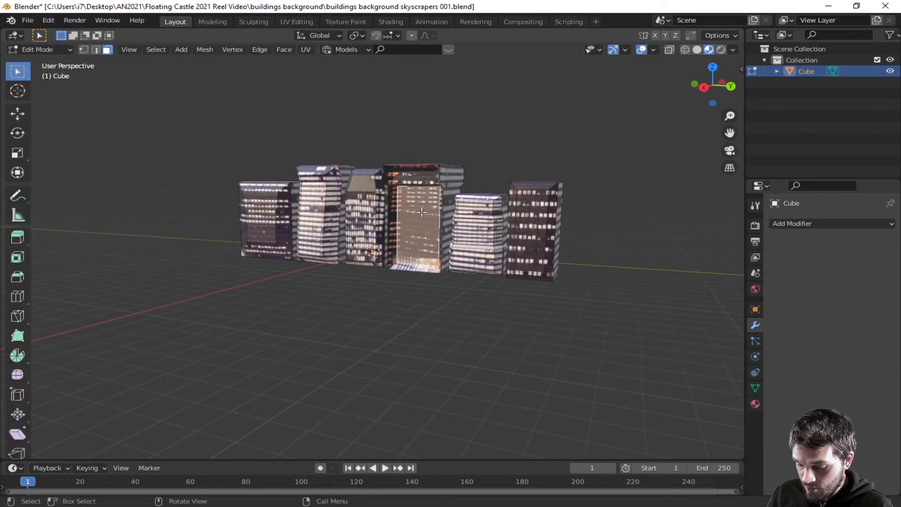
pyautogui.press('g')
pyautogui.press('y')
pyautogui.press('x')
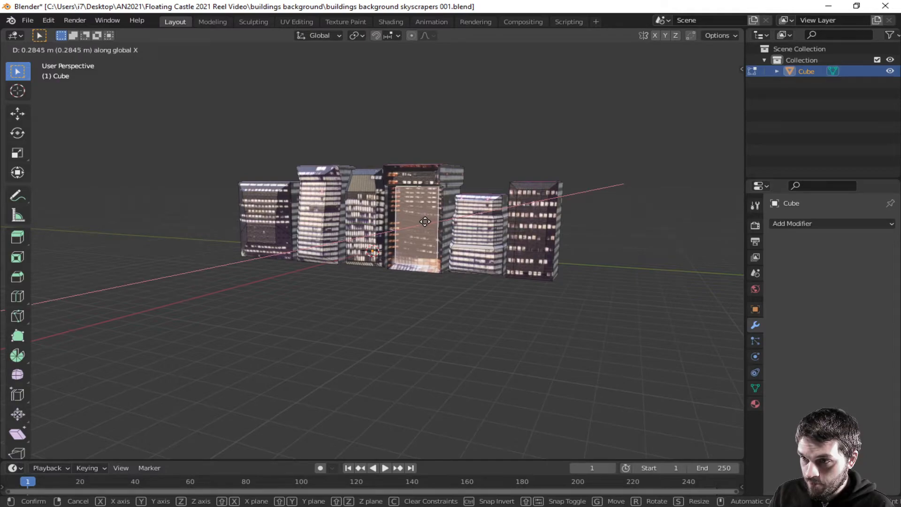
pyautogui.click(419, 224)
# Step: Move the fourth skyscraper's upper inset face outward along the global X axis, roughly level with the protruding lower face
pyautogui.moveTo(419, 224); pyautogui.dragTo(439, 242, button='middle')
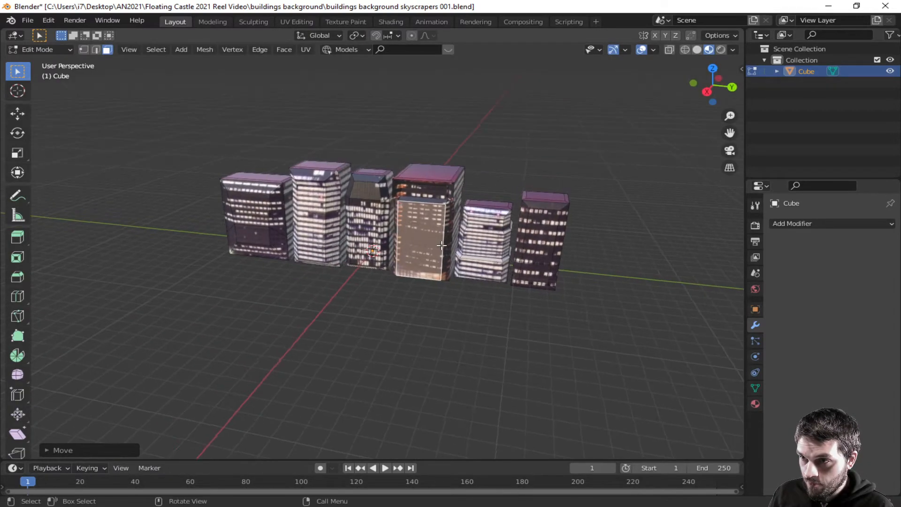
pyautogui.scroll(2, 439, 173)
pyautogui.click(454, 165)
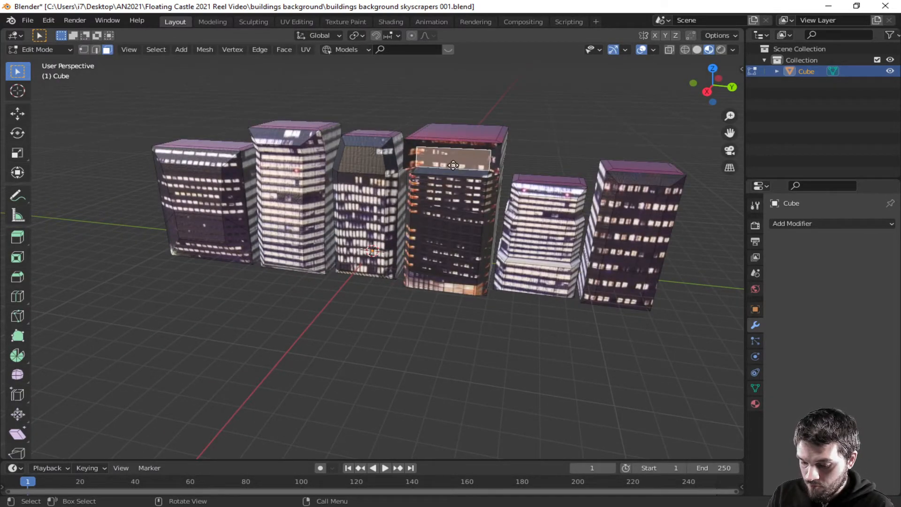
pyautogui.press('g')
pyautogui.press('y')
pyautogui.press('x')
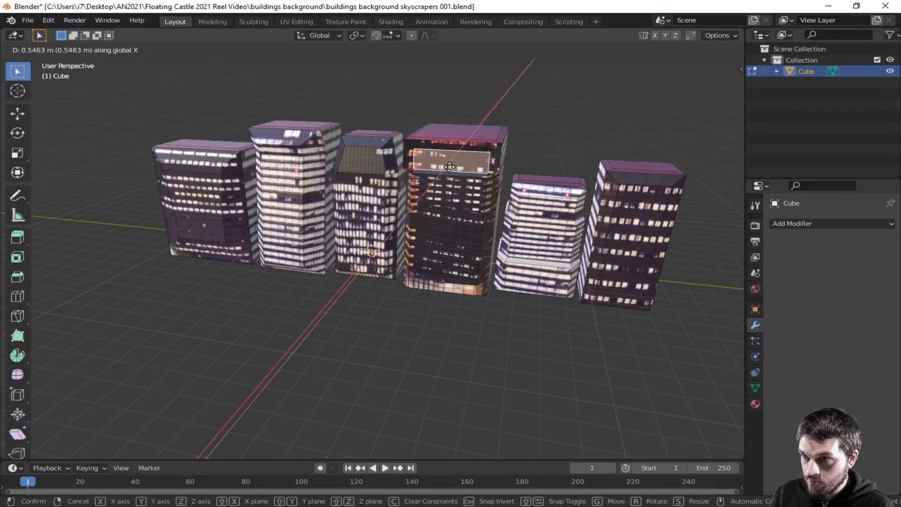
pyautogui.click(446, 167)
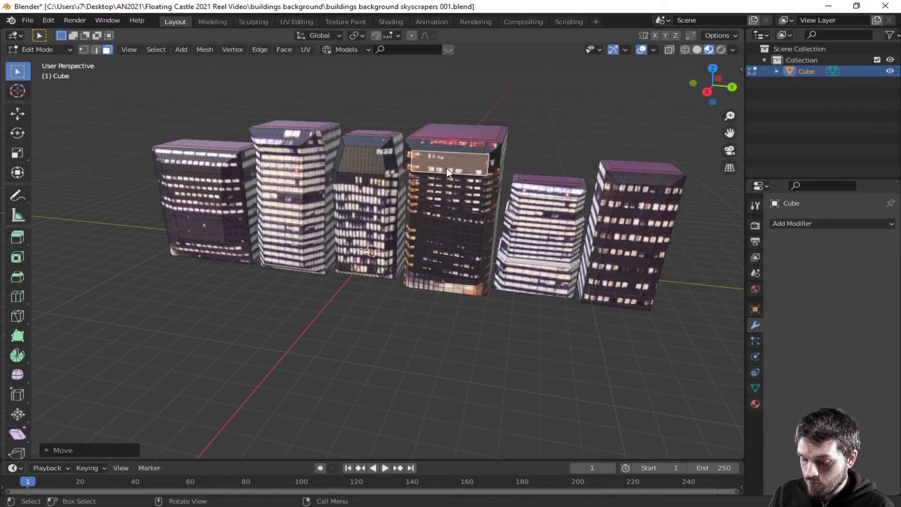
# Step: Inset the third skyscraper's large lower rear face by about 0.45 m
pyautogui.press('Tab')
pyautogui.moveTo(478, 255); pyautogui.dragTo(451, 220, button='middle')
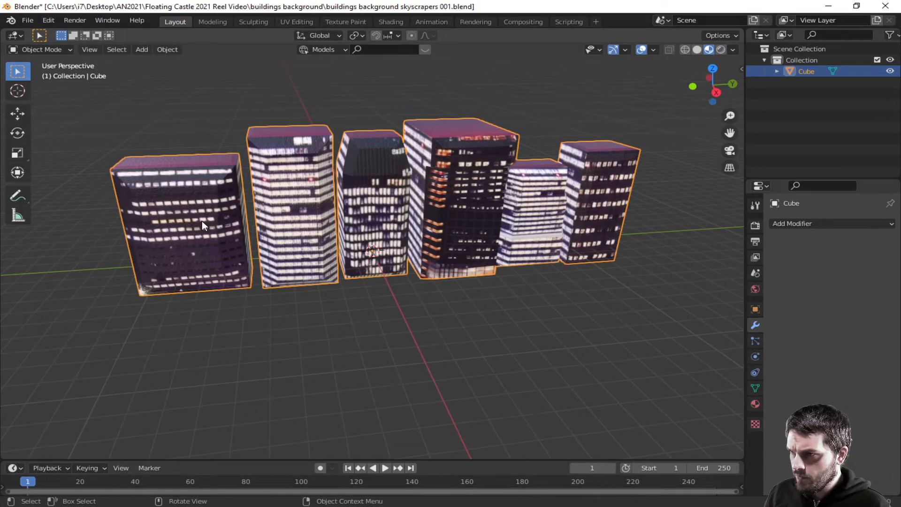
pyautogui.moveTo(697, 255); pyautogui.dragTo(399, 233, button='middle')
pyautogui.press('Tab')
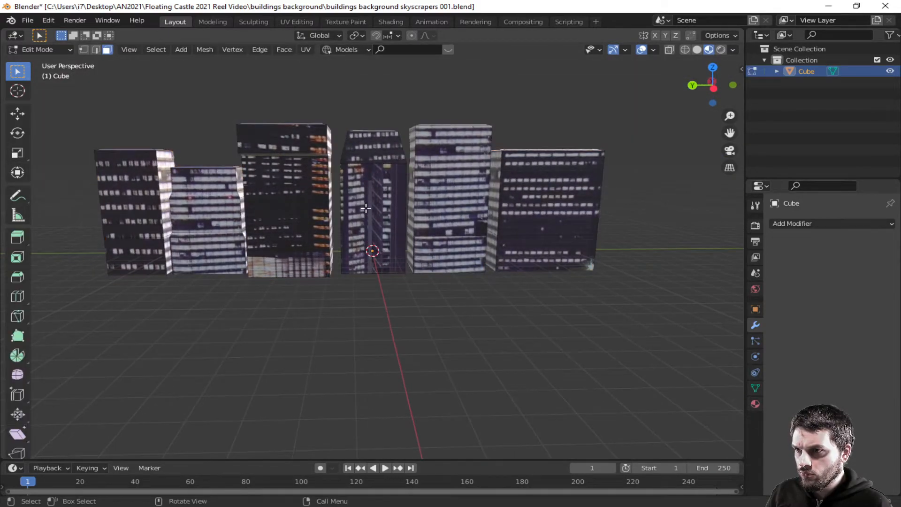
pyautogui.click(367, 208)
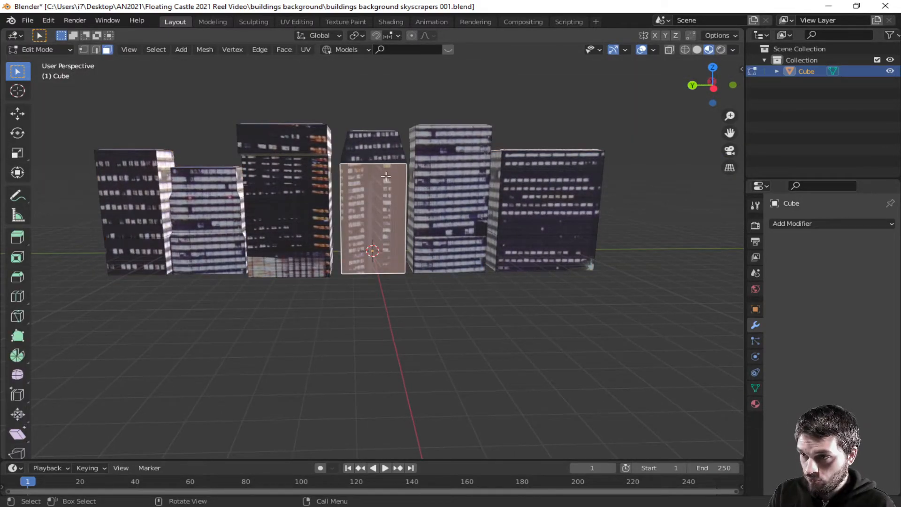
pyautogui.press('i')
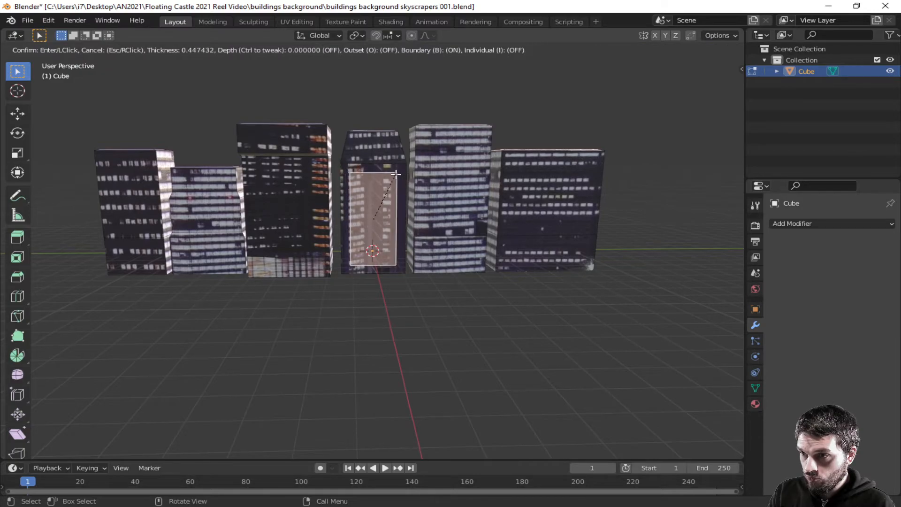
pyautogui.click(396, 174)
# Step: Shrink the third skyscraper's inset rear face further by sliding its edges inward
pyautogui.press('g')
pyautogui.press('g')
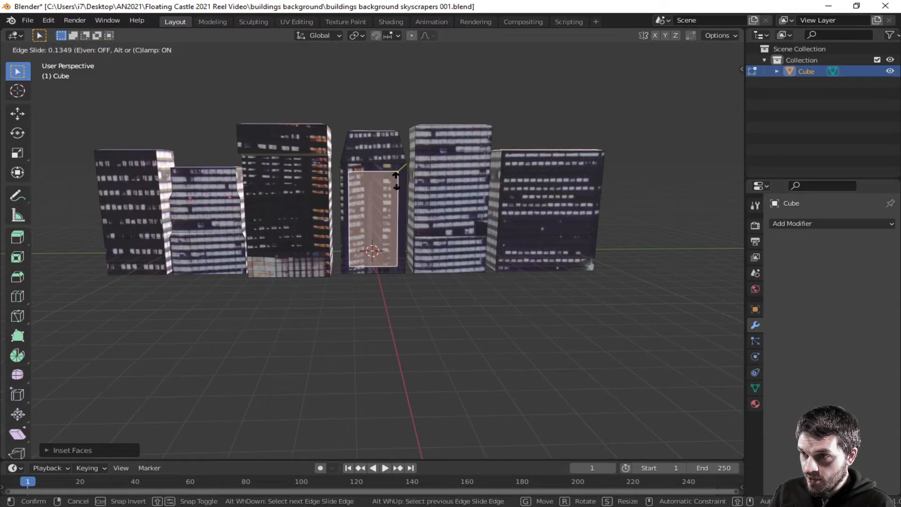
pyautogui.rightClick(395, 180)
pyautogui.press('g')
pyautogui.press('g')
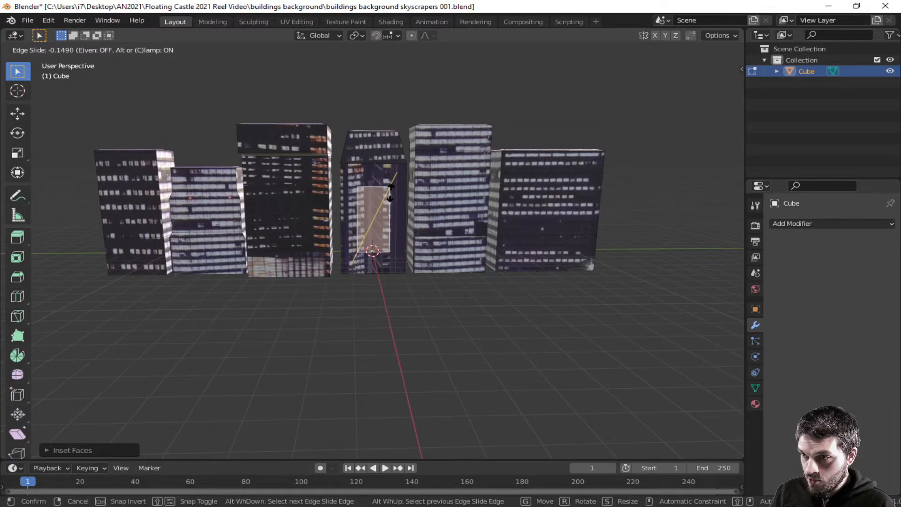
pyautogui.click(392, 191)
pyautogui.press('g')
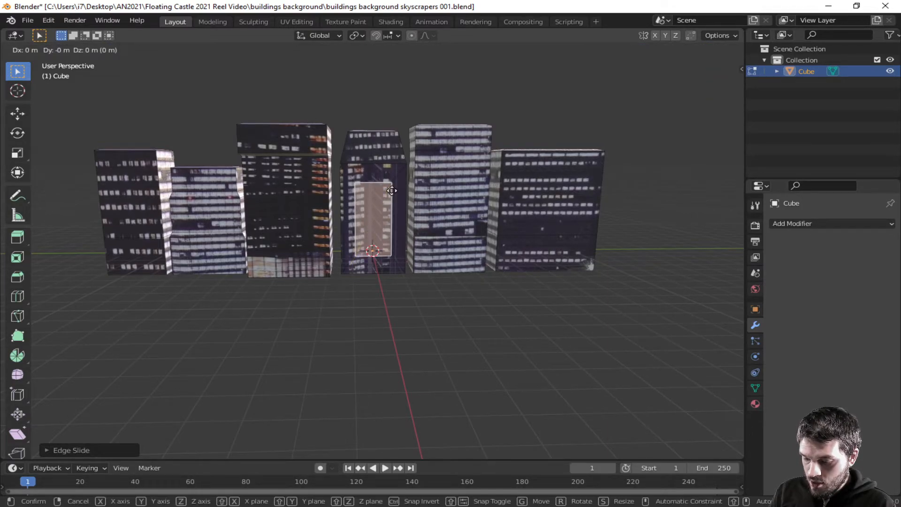
pyautogui.press('z')
pyautogui.click(392, 195)
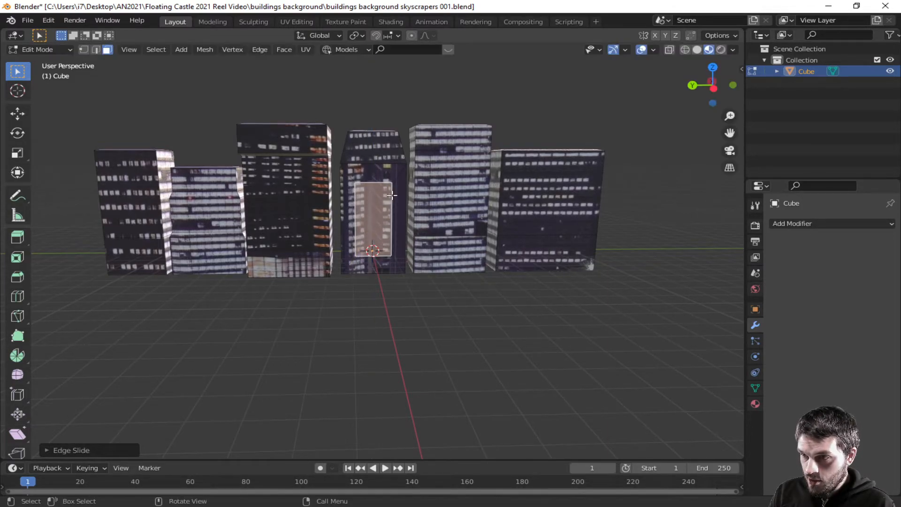
pyautogui.press('g')
pyautogui.press('g')
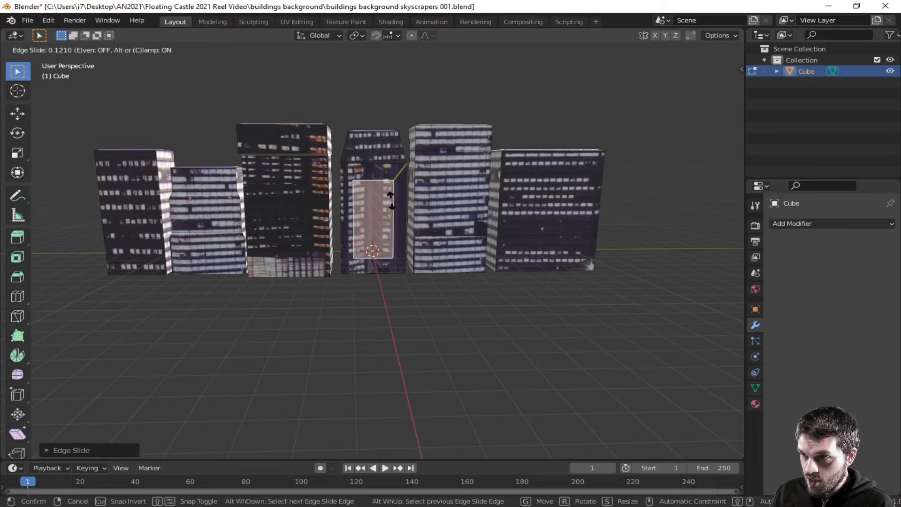
pyautogui.rightClick(391, 200)
pyautogui.press('g')
pyautogui.press('g')
pyautogui.rightClick(394, 202)
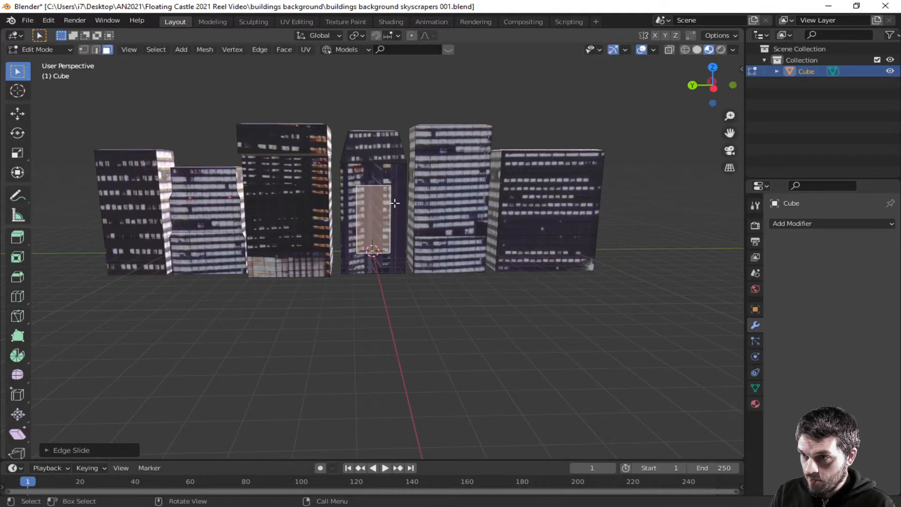
# Step: Move the third skyscraper's inset rear face about 1.2 m outward along the global X axis and enlarge it slightly by edge slide
pyautogui.press('g')
pyautogui.press('x')
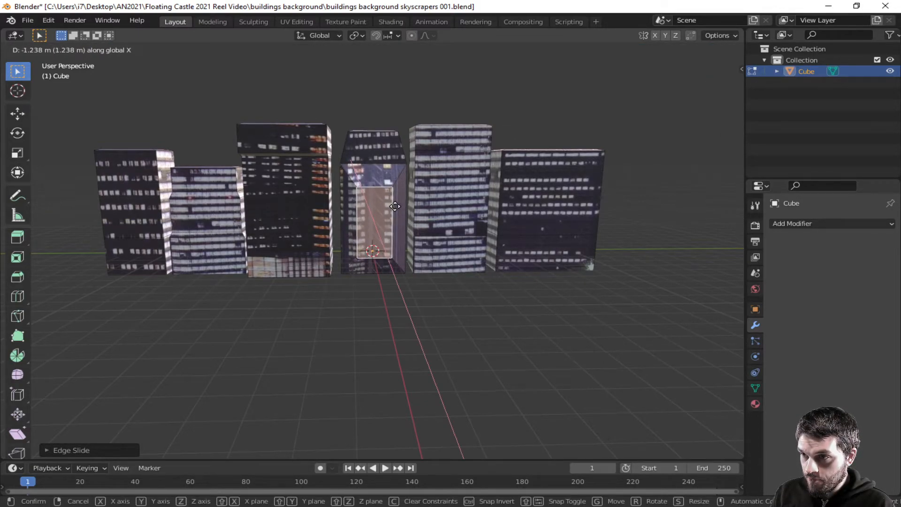
pyautogui.click(394, 207)
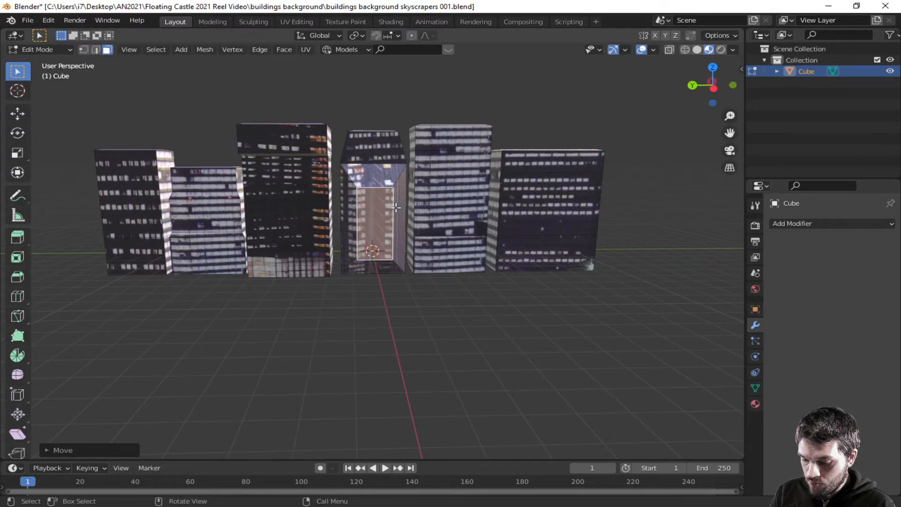
pyautogui.press('g')
pyautogui.press('g')
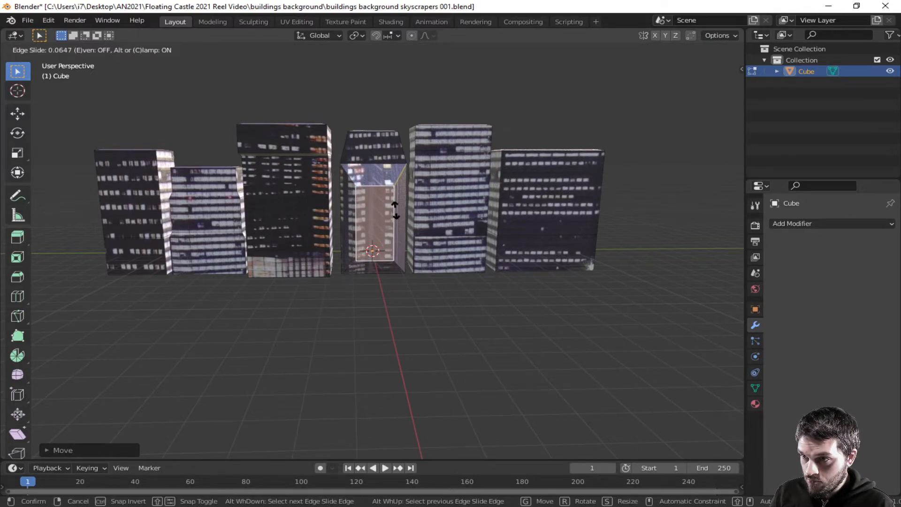
pyautogui.click(395, 213)
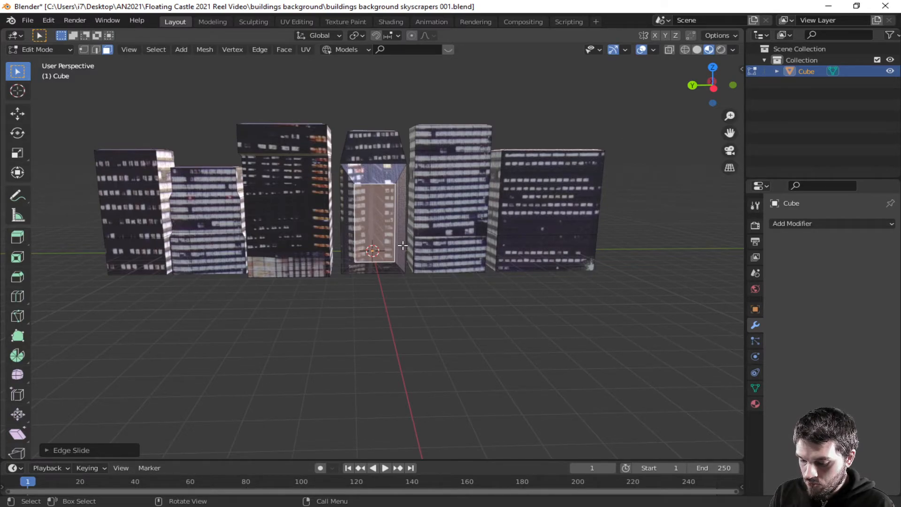
pyautogui.press('g')
pyautogui.press('g')
pyautogui.rightClick(405, 244)
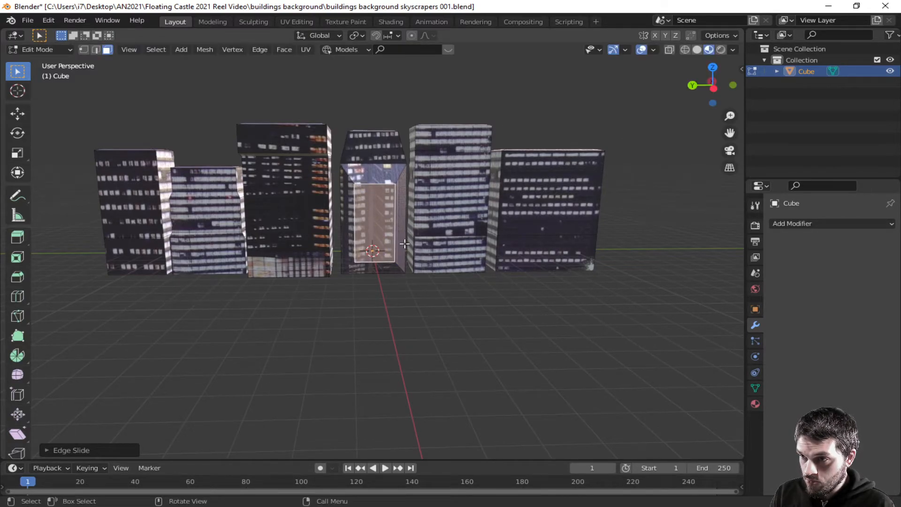
pyautogui.press('g')
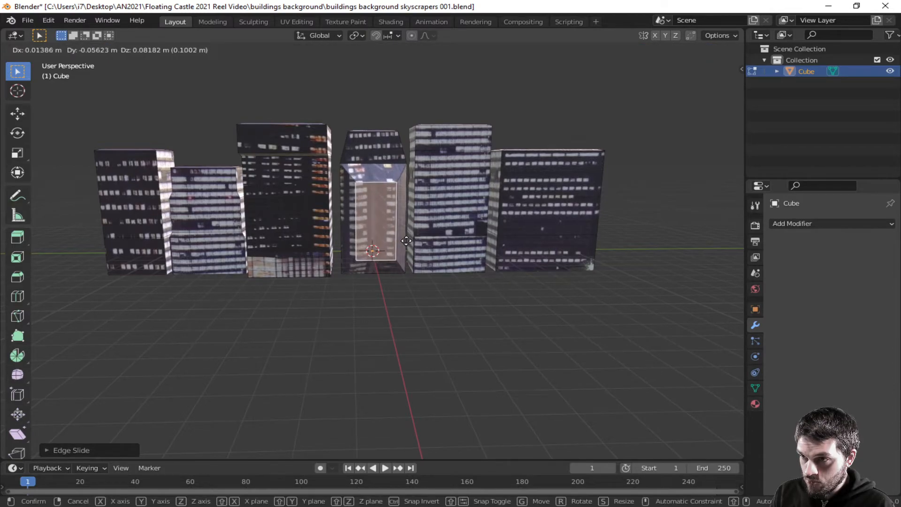
pyautogui.rightClick(411, 226)
# Step: Inset the second skyscraper's three stacked rear faces together as one region
pyautogui.moveTo(412, 226); pyautogui.dragTo(336, 228, button='middle')
pyautogui.moveTo(416, 232); pyautogui.dragTo(463, 244, button='middle')
pyautogui.click(388, 343)
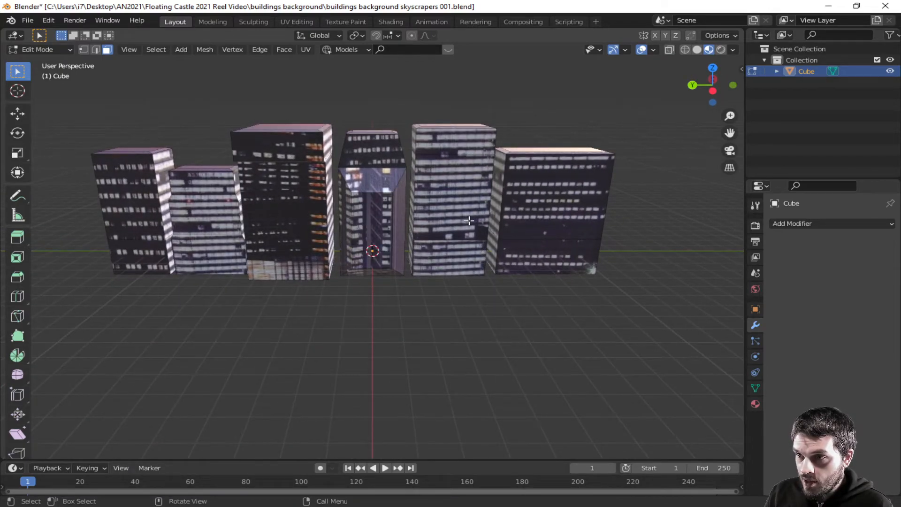
pyautogui.click(468, 221)
pyautogui.keyDown('shift'); pyautogui.click(465, 249); pyautogui.keyUp('shift')
pyautogui.keyDown('shift'); pyautogui.click(460, 159); pyautogui.keyUp('shift')
pyautogui.keyDown('shift'); pyautogui.click(460, 158); pyautogui.keyUp('shift')
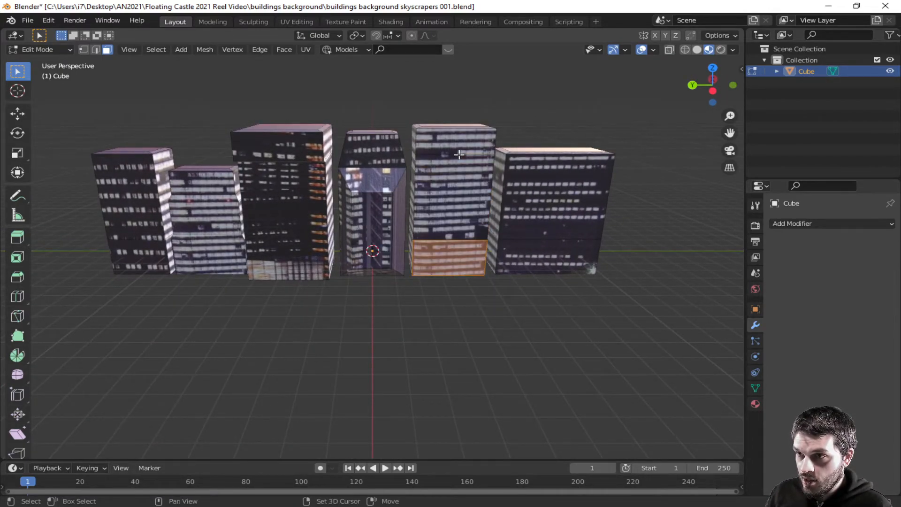
pyautogui.keyDown('shift'); pyautogui.click(444, 188); pyautogui.keyUp('shift')
pyautogui.keyDown('shift'); pyautogui.click(465, 147); pyautogui.keyUp('shift')
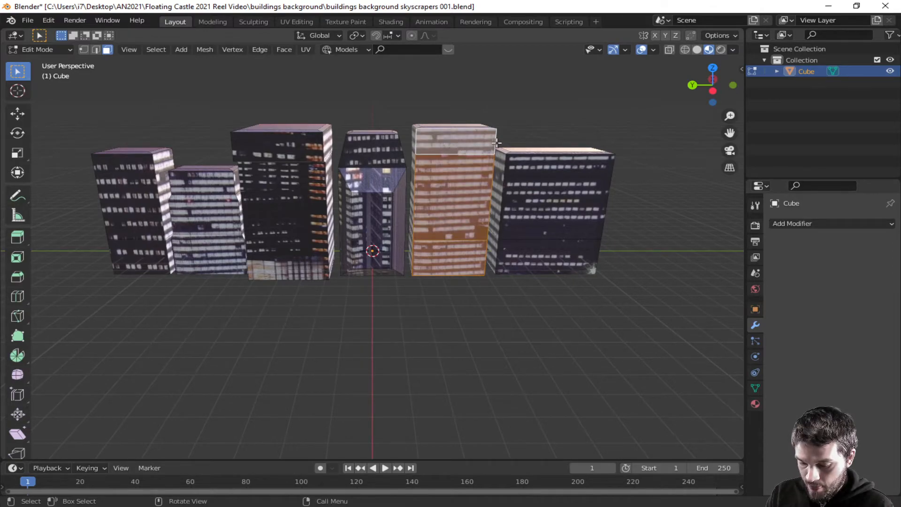
pyautogui.press('i')
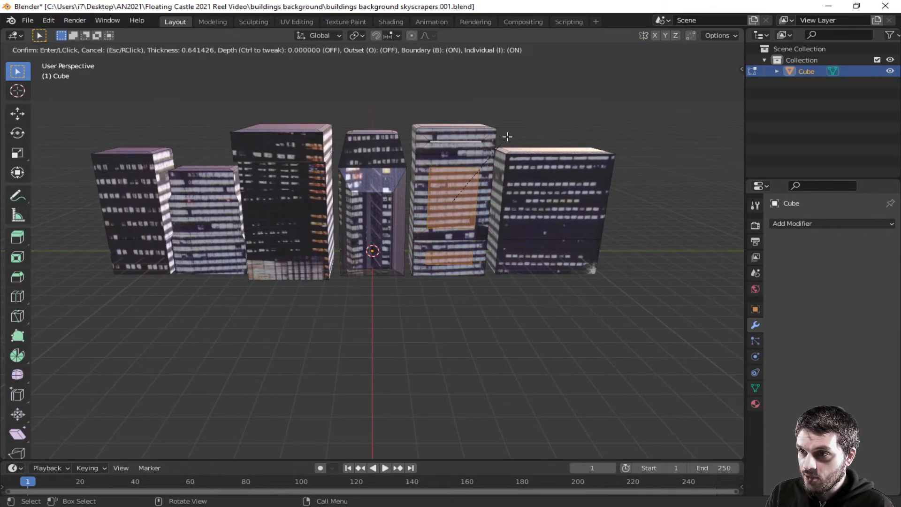
pyautogui.press('Escape')
pyautogui.hotkey('ctrl', 'z')
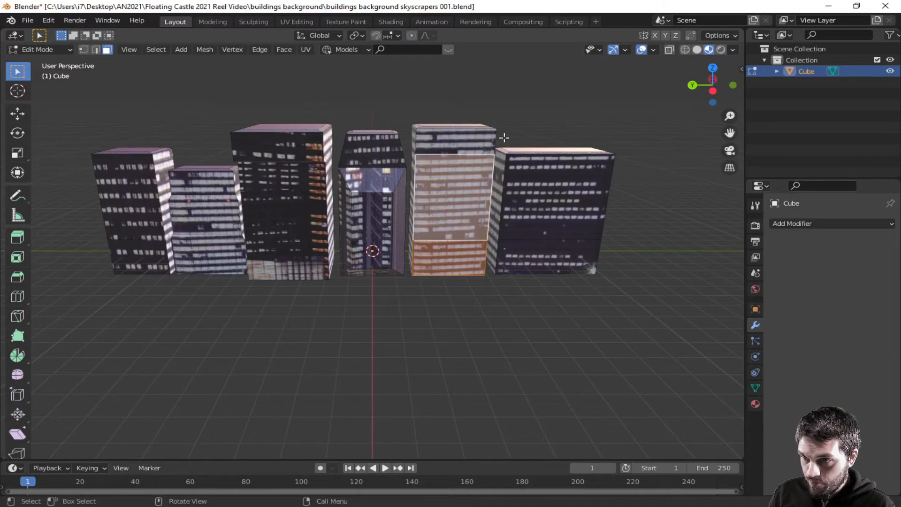
pyautogui.keyDown('shift'); pyautogui.click(454, 145); pyautogui.keyUp('shift')
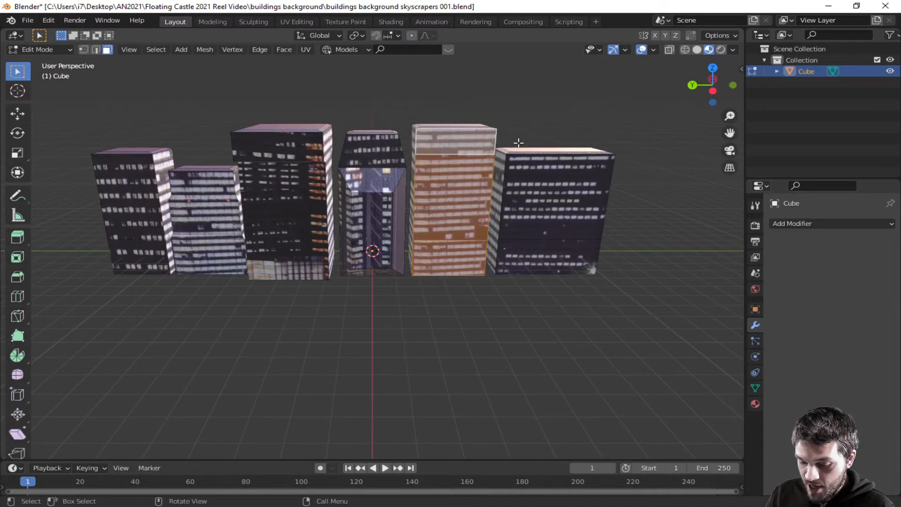
pyautogui.press('i')
pyautogui.click(525, 142)
# Step: Move the second skyscraper's inset rear faces about 0.62 m outward along the global X axis
pyautogui.press('g')
pyautogui.press('x')
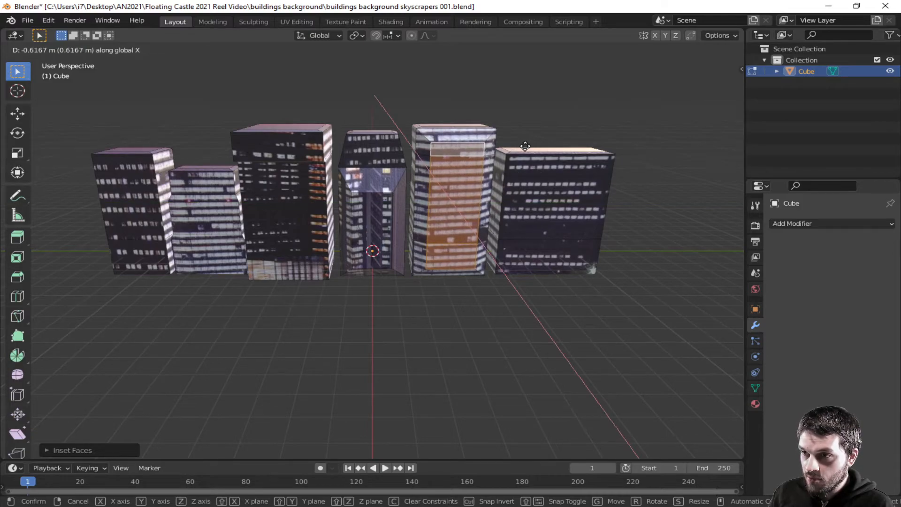
pyautogui.click(525, 146)
# Step: Inset the first skyscraper's two rear faces individually by about 0.33 m
pyautogui.click(554, 199)
pyautogui.keyDown('ctrl'); pyautogui.click(551, 251); pyautogui.keyUp('ctrl')
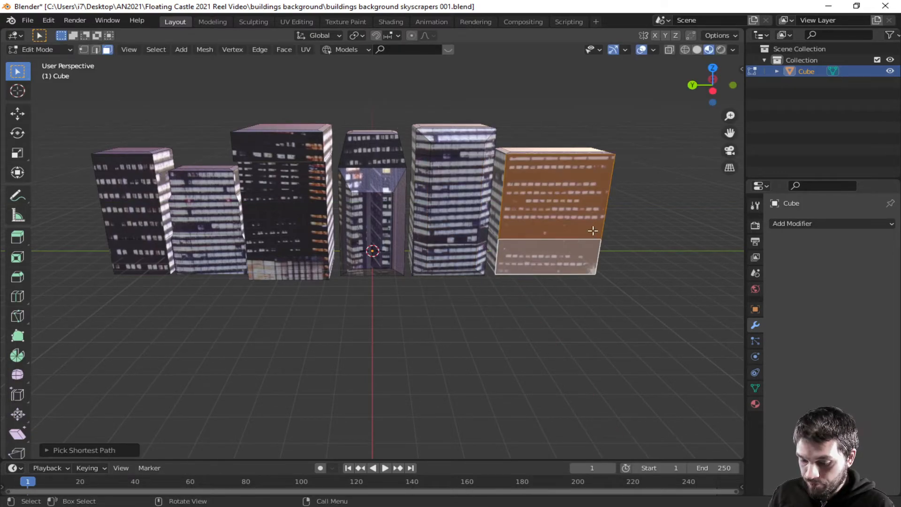
pyautogui.press('i')
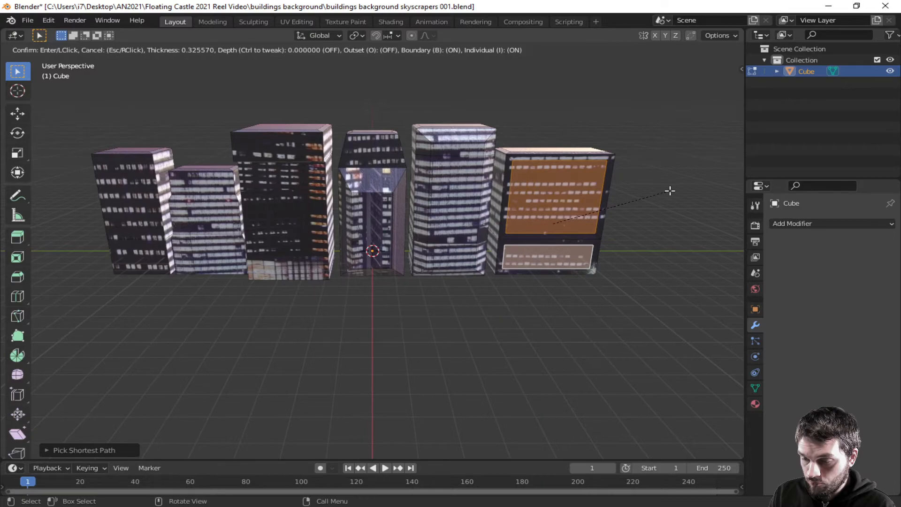
pyautogui.click(669, 190)
# Step: Extrude the first skyscraper's two inset rear faces about 0.37 m outward and bevel their edges about 0.26 m wide
pyautogui.press('e')
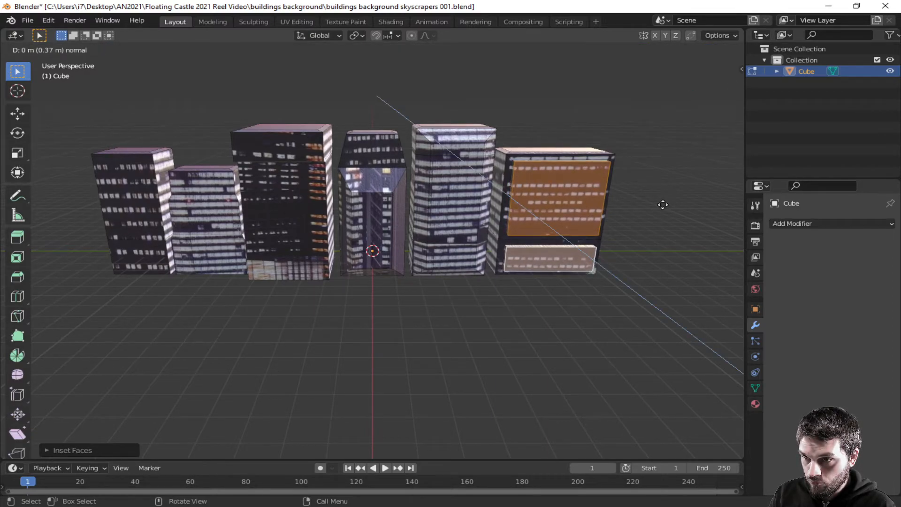
pyautogui.click(663, 204)
pyautogui.hotkey('ctrl', 'b')
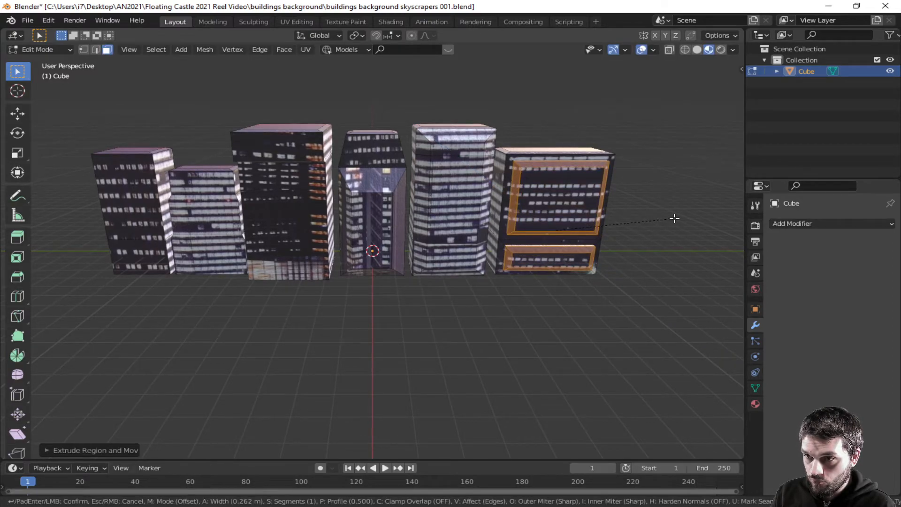
pyautogui.click(674, 219)
# Step: Inset the first skyscraper's two central front faces individually by about 0.4 m
pyautogui.press('Tab')
pyautogui.moveTo(658, 218); pyautogui.dragTo(489, 230, button='middle')
pyautogui.press('Tab')
pyautogui.click(259, 234)
pyautogui.keyDown('shift'); pyautogui.click(264, 282); pyautogui.keyUp('shift')
pyautogui.press('i')
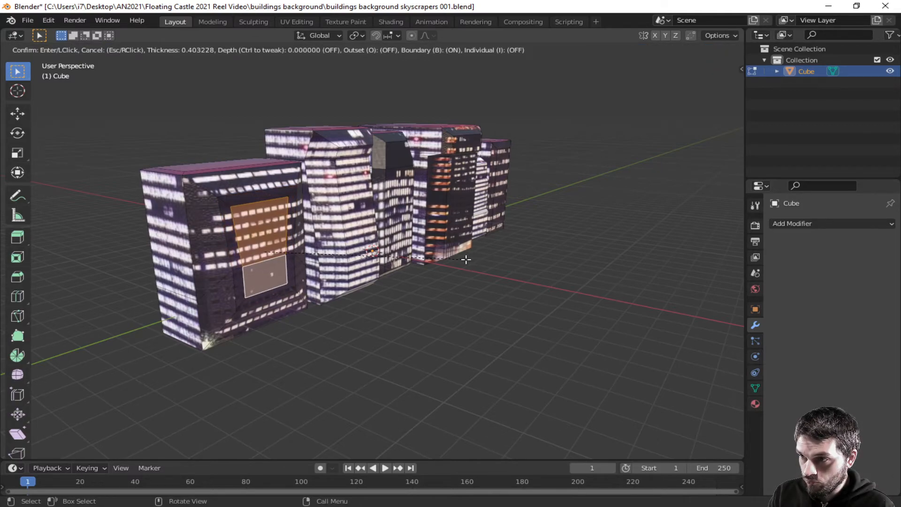
pyautogui.press('i')
pyautogui.click(466, 259)
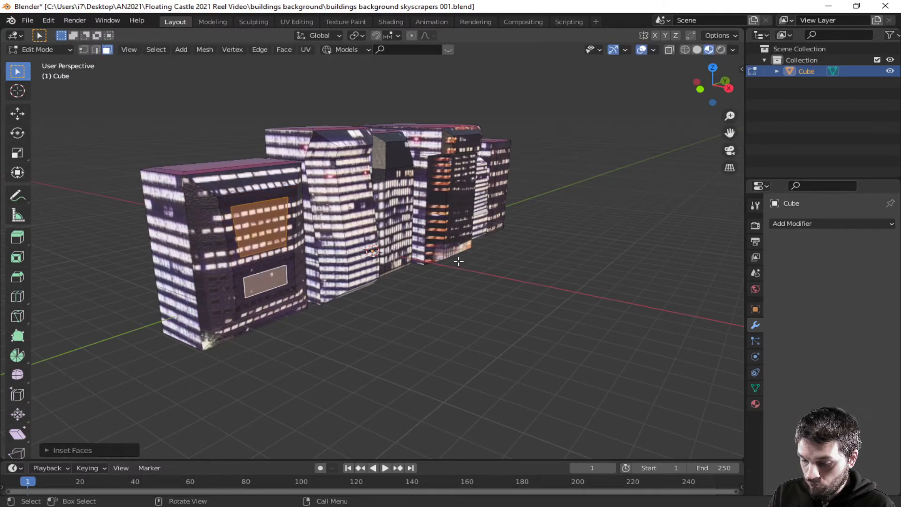
# Step: Extrude the first skyscraper's two small inset front faces about 0.26 m outward and bevel their edges slightly
pyautogui.press('e')
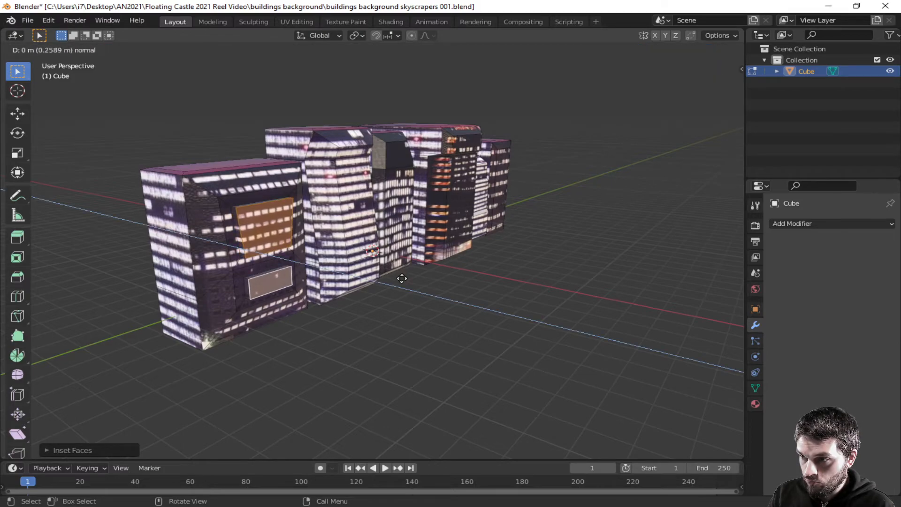
pyautogui.rightClick(403, 279)
pyautogui.hotkey('ctrl', 'b')
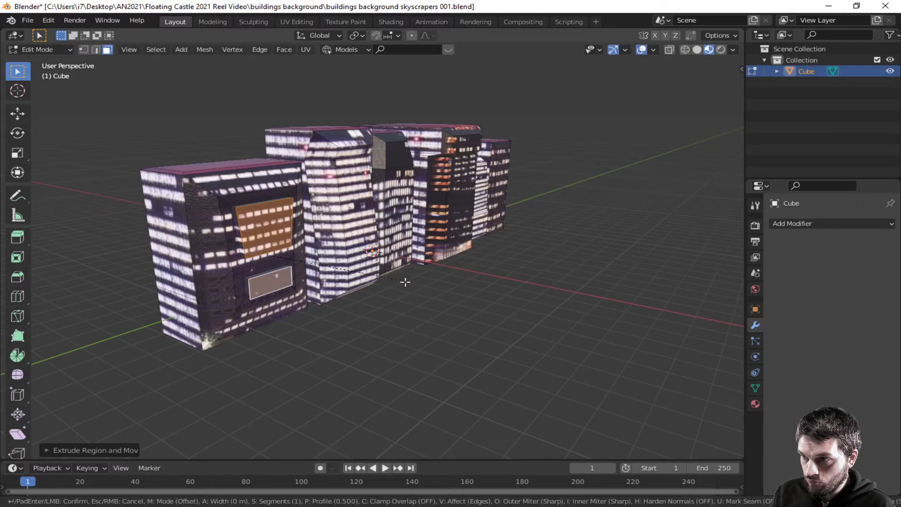
pyautogui.click(407, 282)
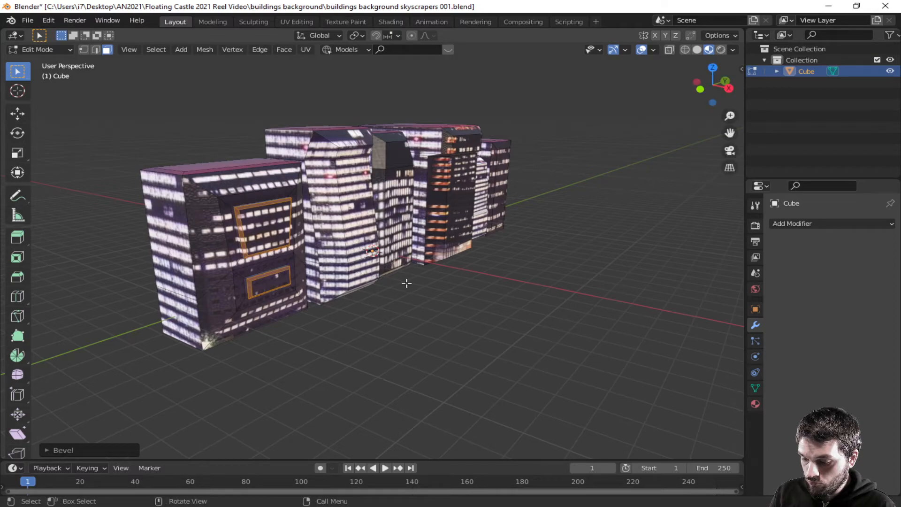
# Step: Extrude the second skyscraper's two central front faces and bevel their edges about 0.1 m wide
pyautogui.press('Tab')
pyautogui.moveTo(398, 289); pyautogui.dragTo(344, 301, button='middle')
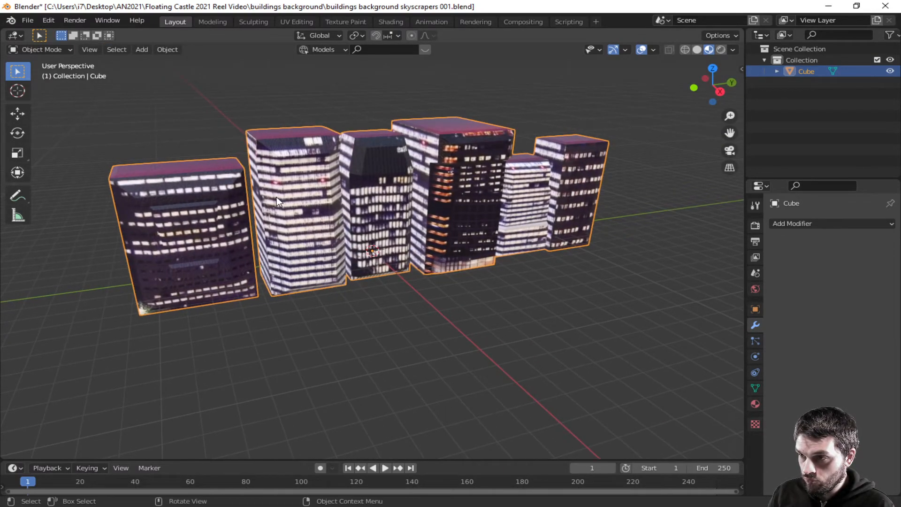
pyautogui.press('Tab')
pyautogui.click(312, 265)
pyautogui.keyDown('shift'); pyautogui.click(312, 266); pyautogui.keyUp('shift')
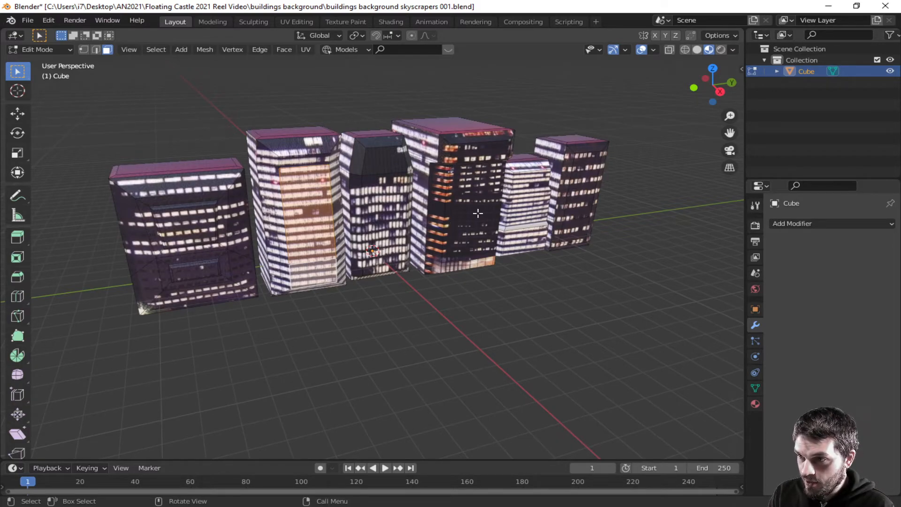
pyautogui.press('e')
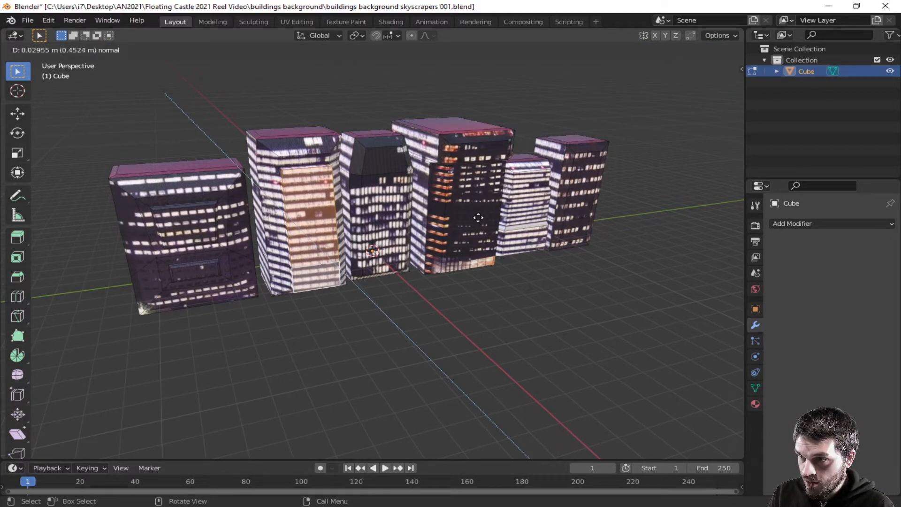
pyautogui.rightClick(478, 216)
pyautogui.hotkey('ctrl', 'b')
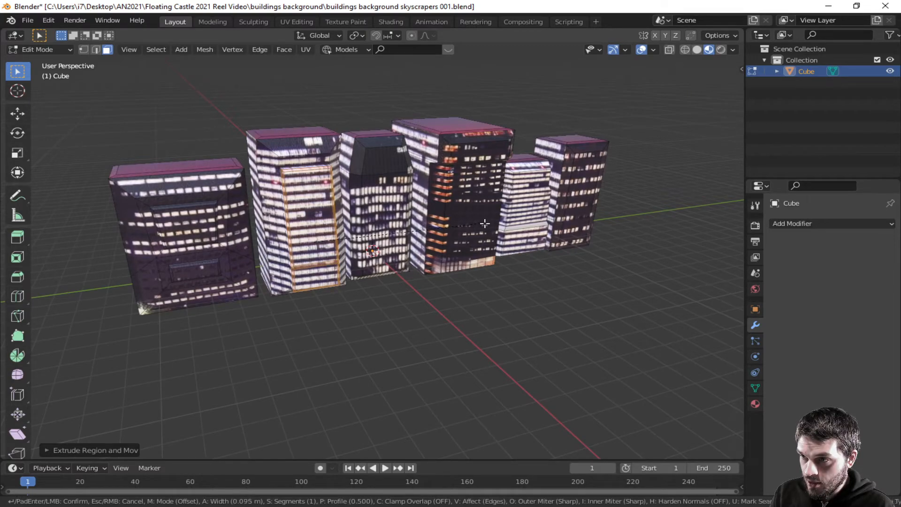
pyautogui.click(485, 224)
# Step: Inset the third skyscraper's front wall face and sloped roof face individually and extrude both inset faces
pyautogui.press('Tab')
pyautogui.moveTo(457, 230); pyautogui.dragTo(379, 230, button='middle')
pyautogui.press('Tab')
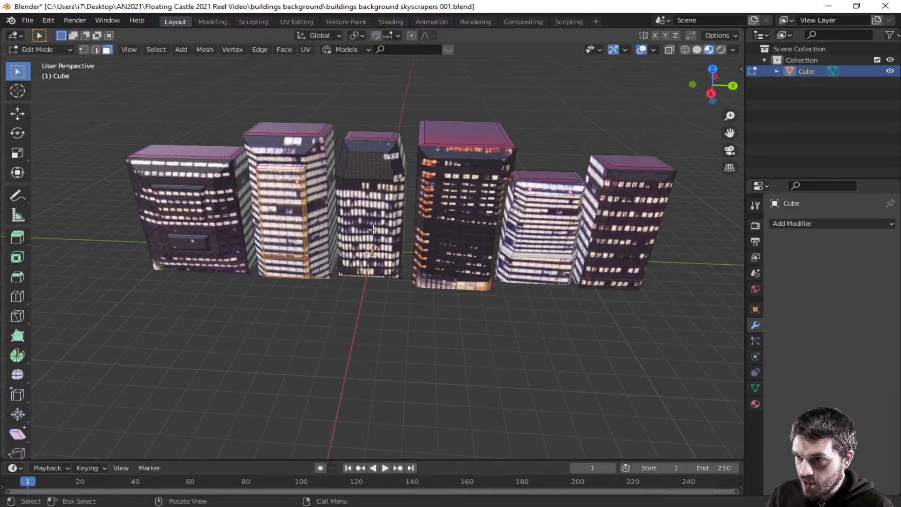
pyautogui.click(374, 229)
pyautogui.keyDown('shift'); pyautogui.click(364, 168); pyautogui.keyUp('shift')
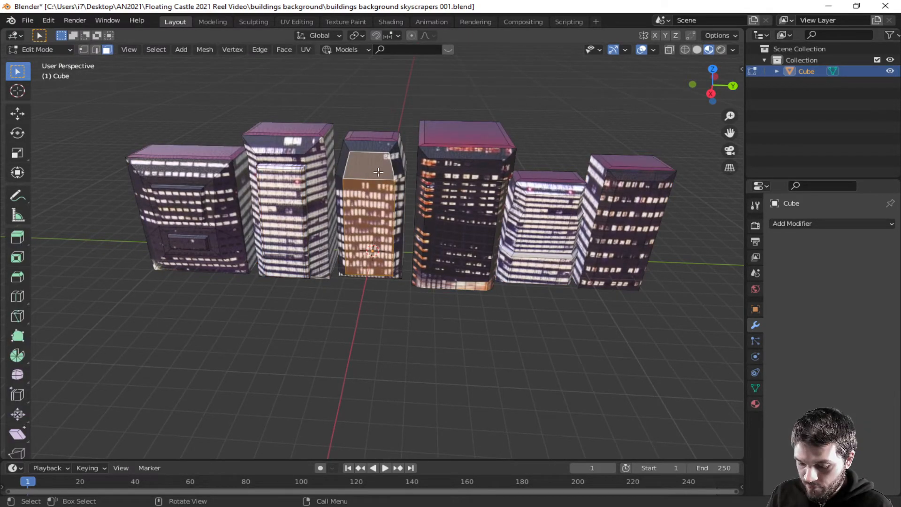
pyautogui.press('i')
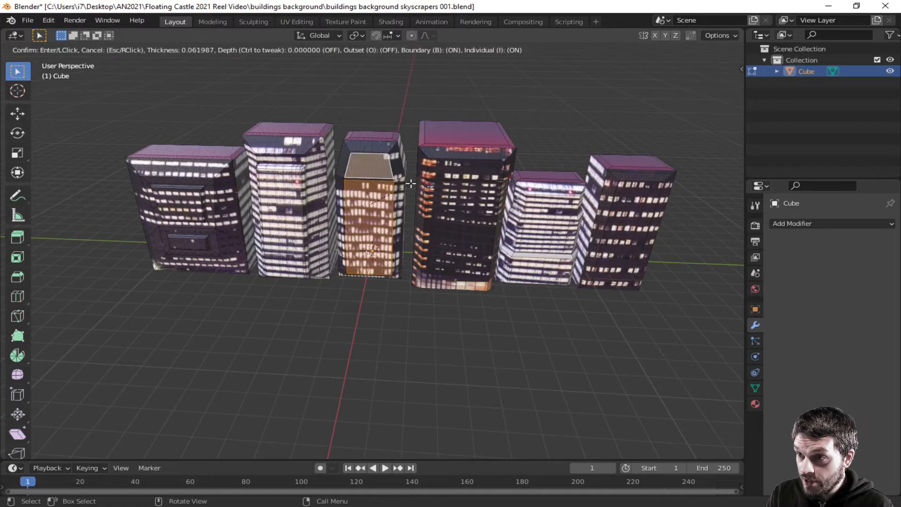
pyautogui.click(408, 184)
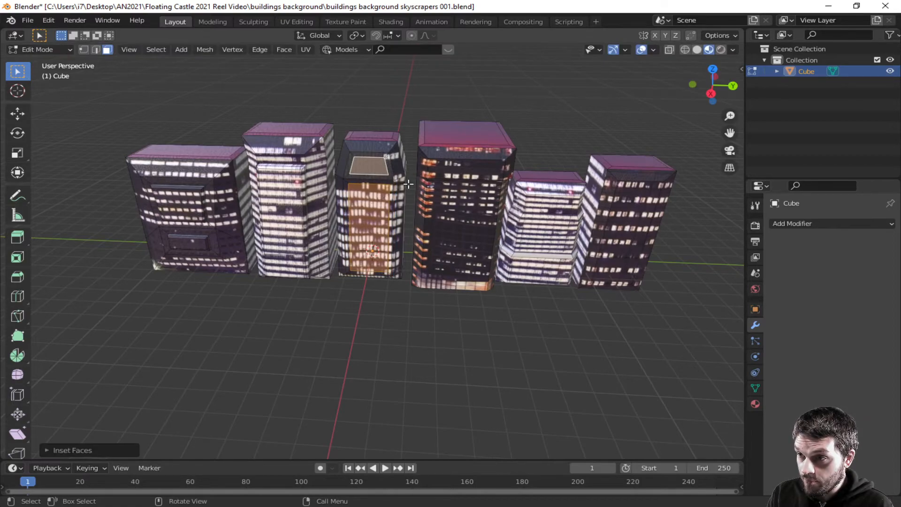
pyautogui.press('e')
pyautogui.click(387, 213)
pyautogui.press('Tab')
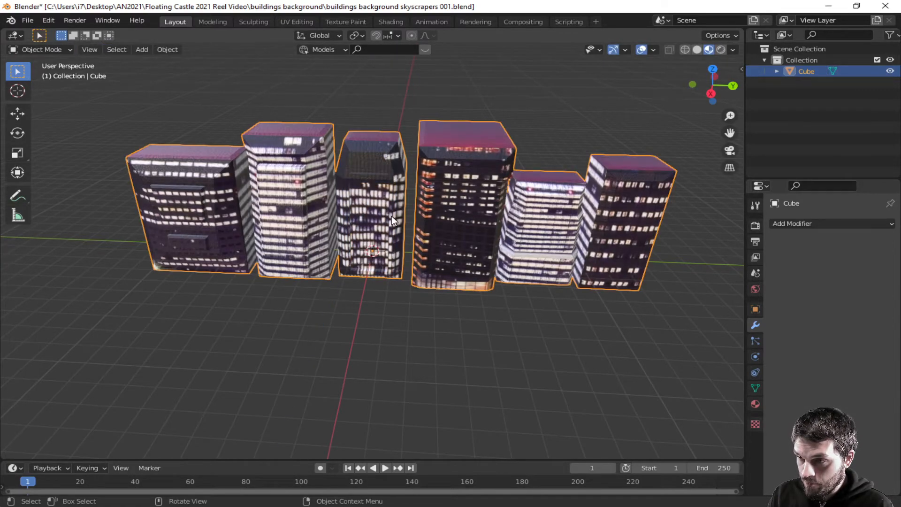
# Step: Extrude the fourth skyscraper's large lower front face slightly outward and bevel its edges about 0.13 m wide
pyautogui.moveTo(409, 243)
pyautogui.mouseDown(button='middle')
pyautogui.moveTo(385, 213)
pyautogui.moveTo(365, 223)
pyautogui.moveTo(393, 236)
pyautogui.mouseUp(button='middle')
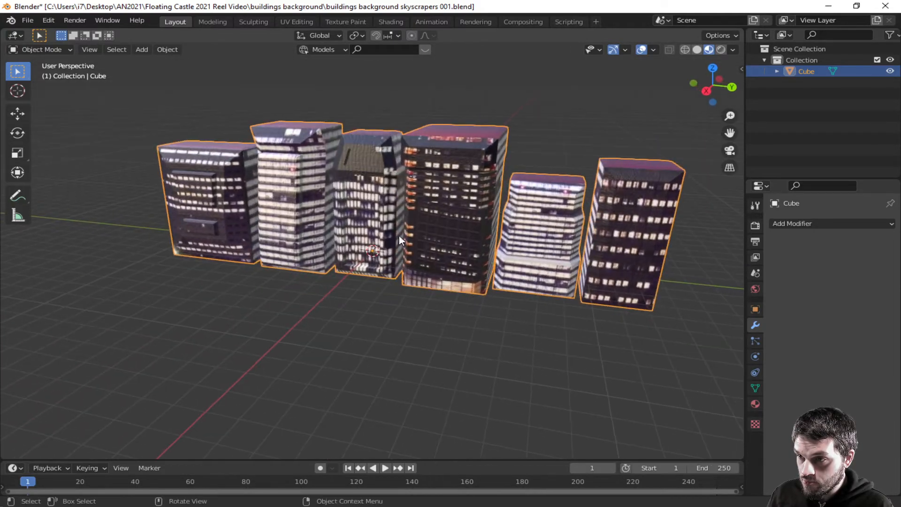
pyautogui.press('Tab')
pyautogui.click(449, 226)
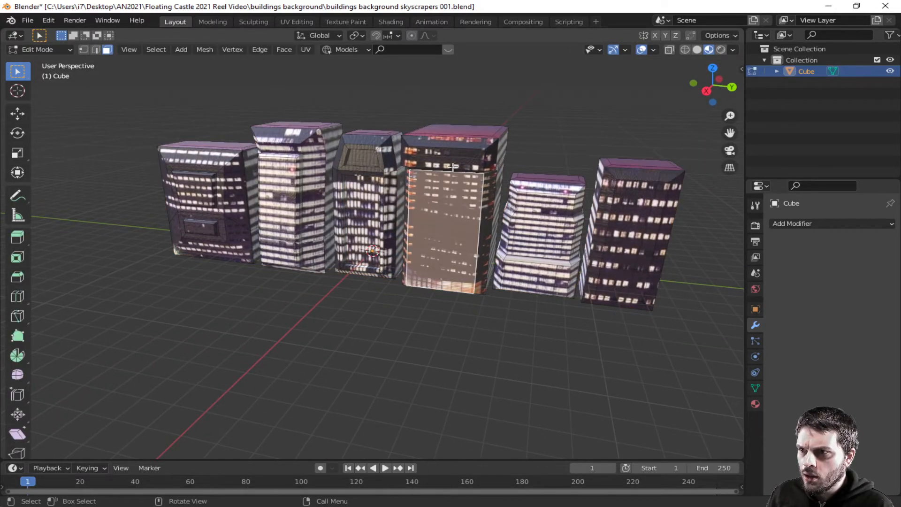
pyautogui.press('e')
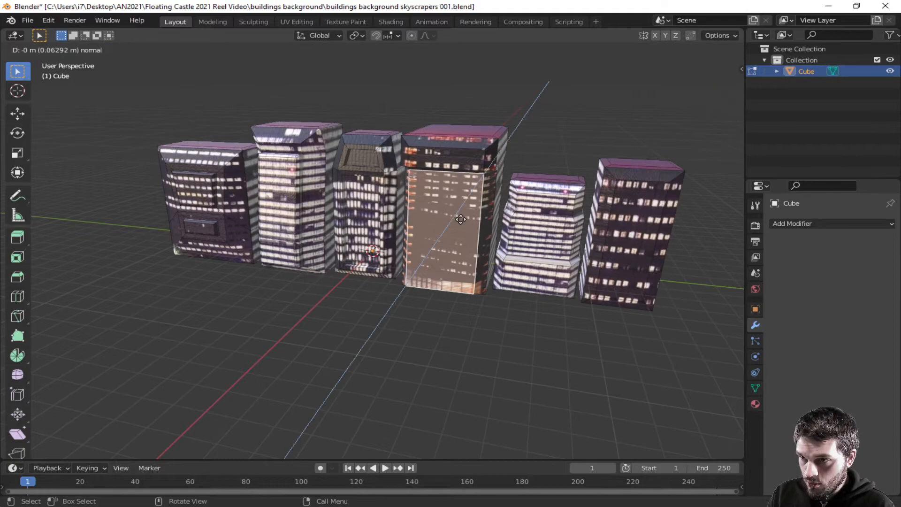
pyautogui.click(459, 222)
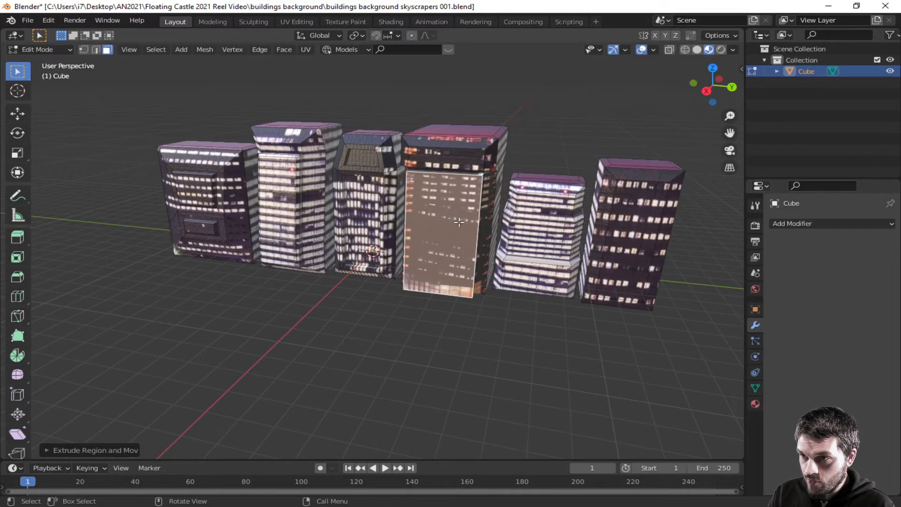
pyautogui.hotkey('ctrl', 'b')
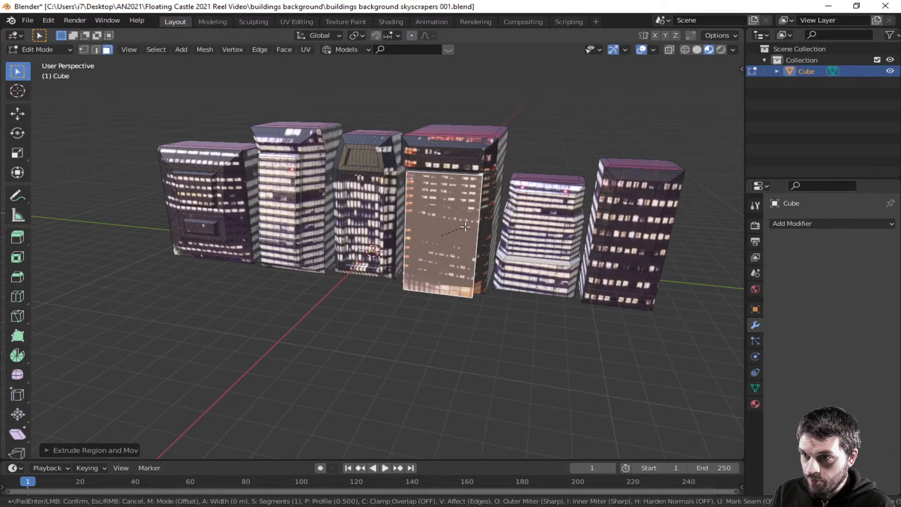
pyautogui.click(475, 224)
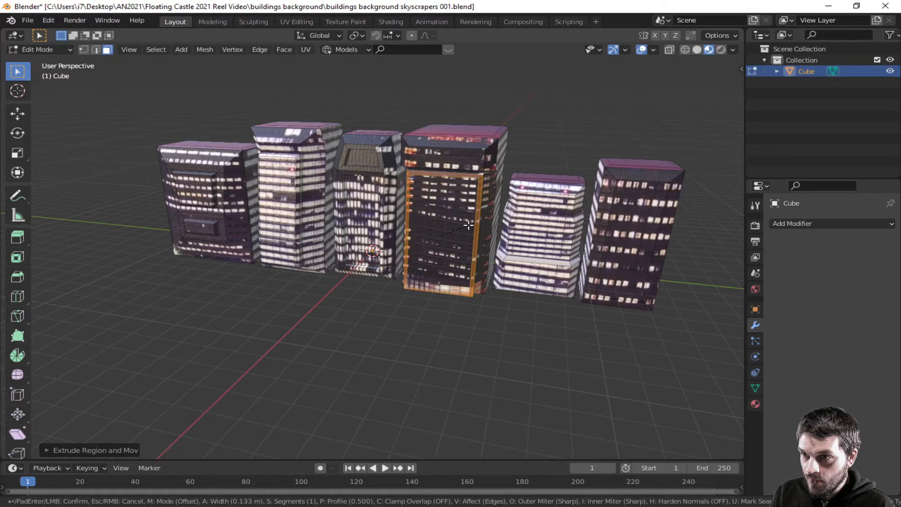
# Step: Extrude the sixth skyscraper's two inset front faces together slightly inward
pyautogui.click(549, 244)
pyautogui.click(638, 258)
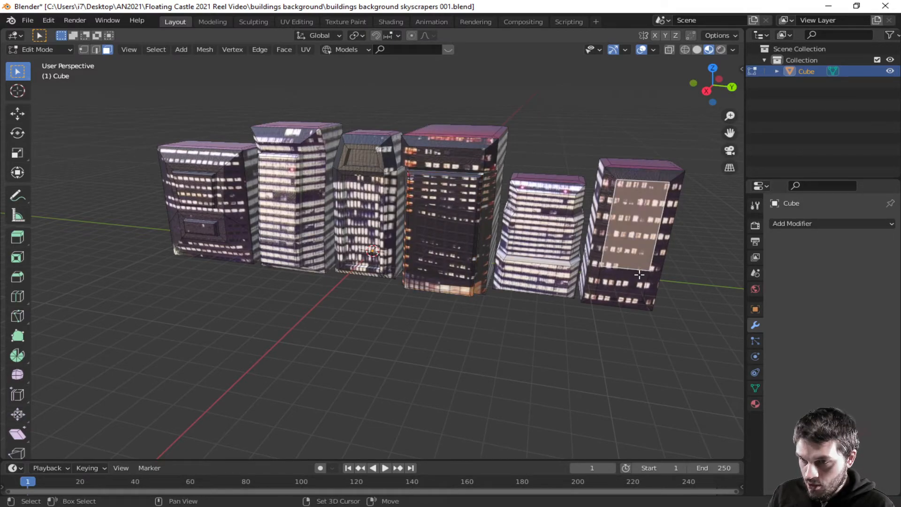
pyautogui.keyDown('shift'); pyautogui.click(638, 275); pyautogui.keyUp('shift')
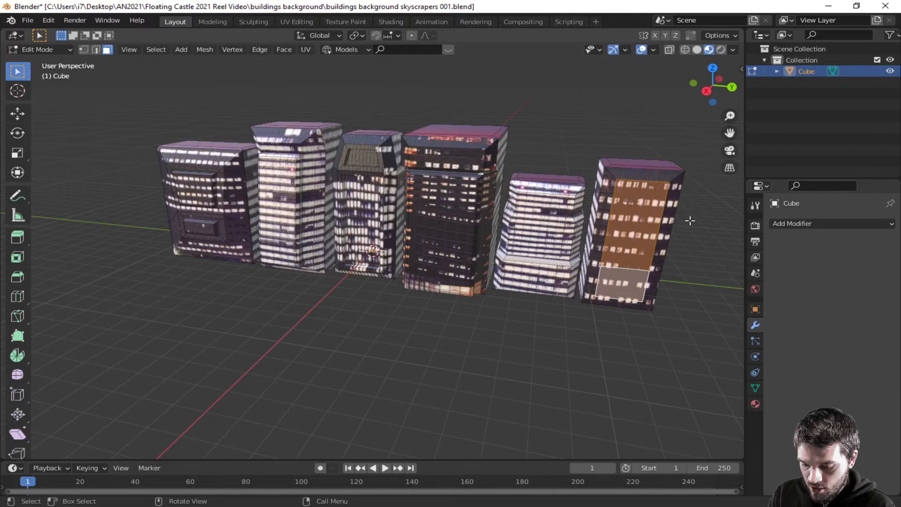
pyautogui.press('e')
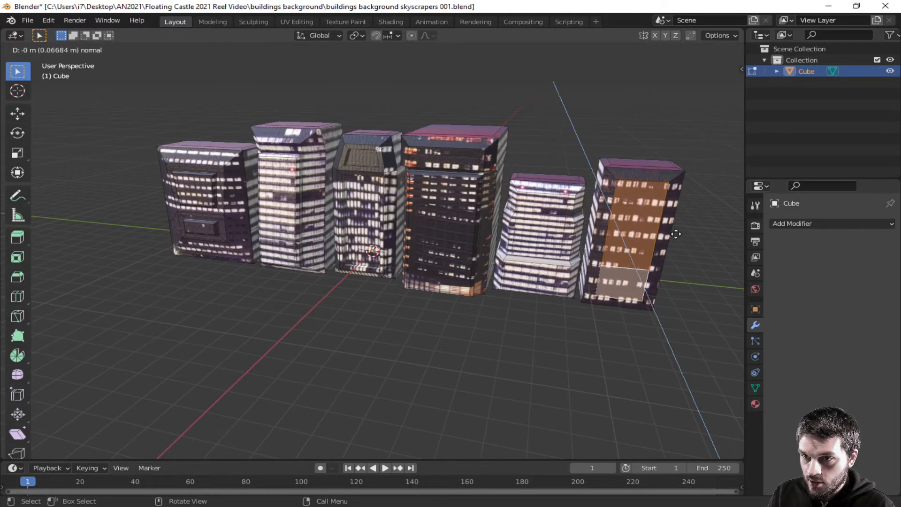
pyautogui.click(676, 232)
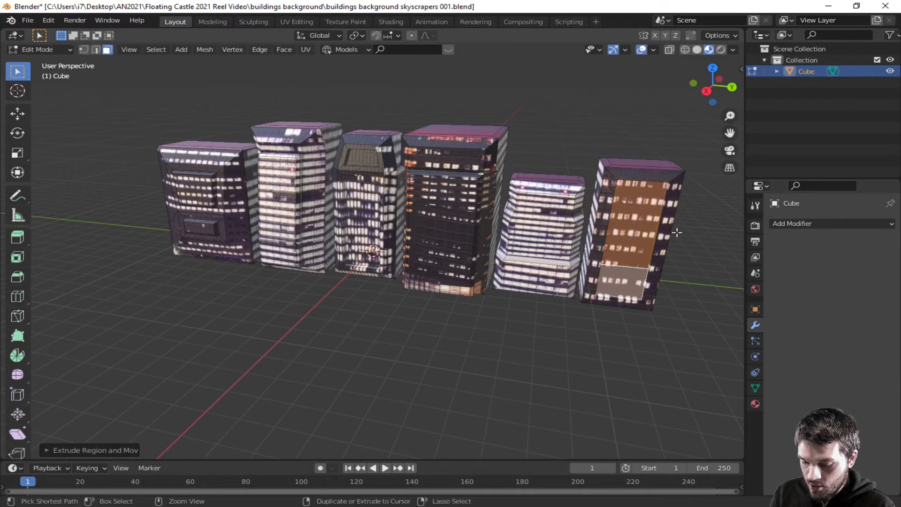
# Step: Bevel only the outer edges of the sixth skyscraper's extruded front faces about 0.19 m wide, leaving out the dividing edge
pyautogui.hotkey('ctrl', 'b')
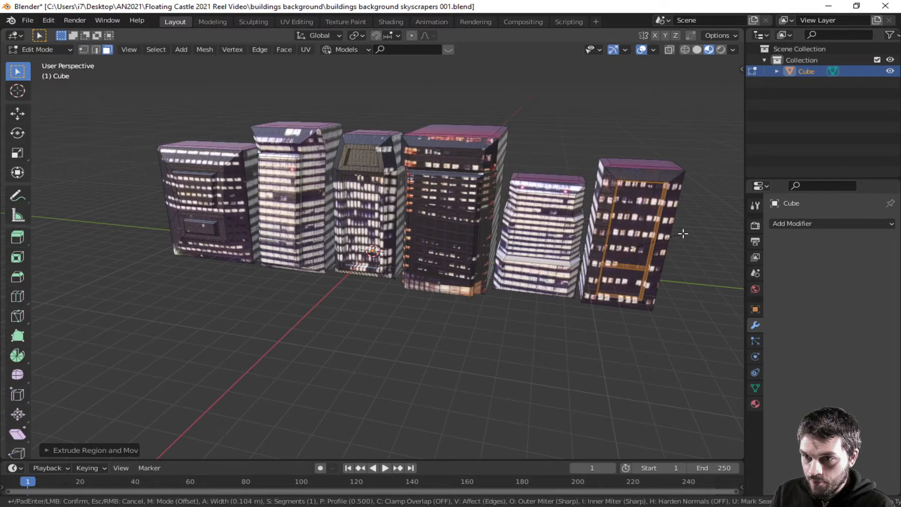
pyautogui.press('Escape')
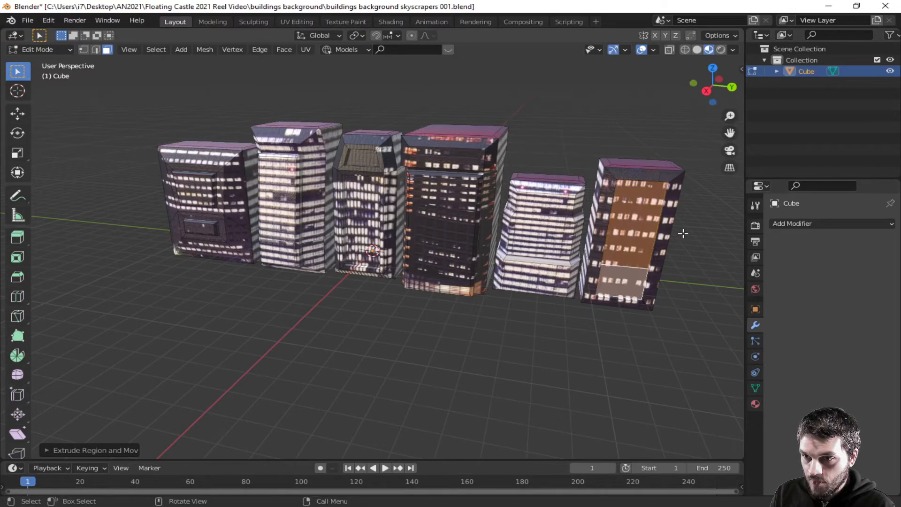
pyautogui.press('2')
pyautogui.keyDown('shift'); pyautogui.click(625, 268); pyautogui.keyUp('shift')
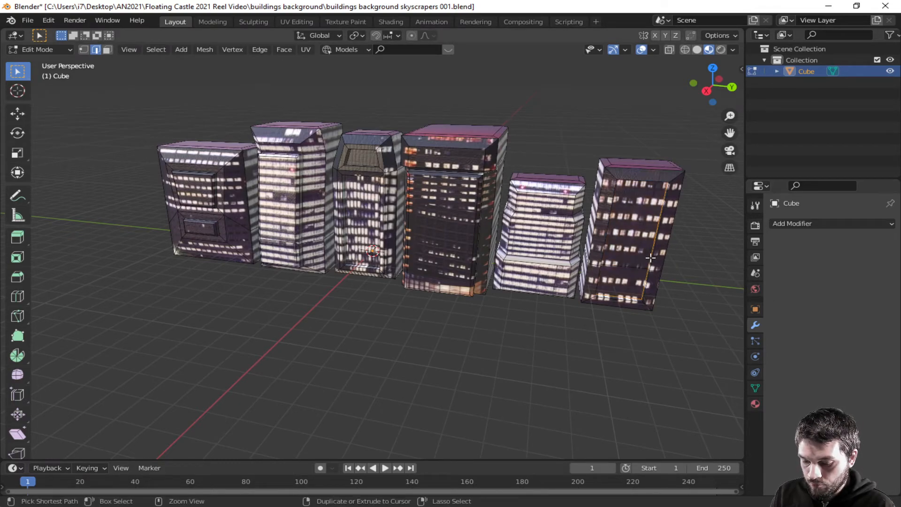
pyautogui.hotkey('ctrl', 'b')
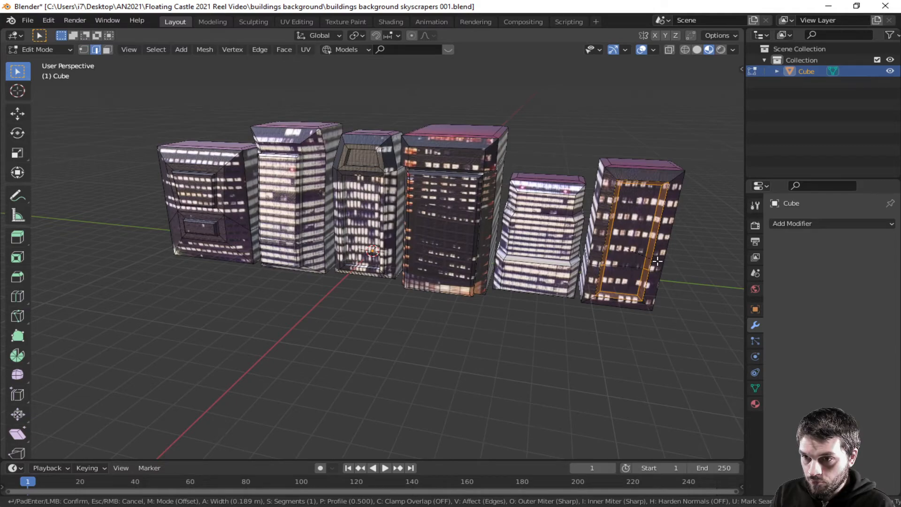
pyautogui.click(656, 261)
# Step: Inset the sixth skyscraper's two rear faces together as one region by about 0.3 m
pyautogui.press('Tab')
pyautogui.moveTo(665, 316); pyautogui.dragTo(487, 315, button='middle')
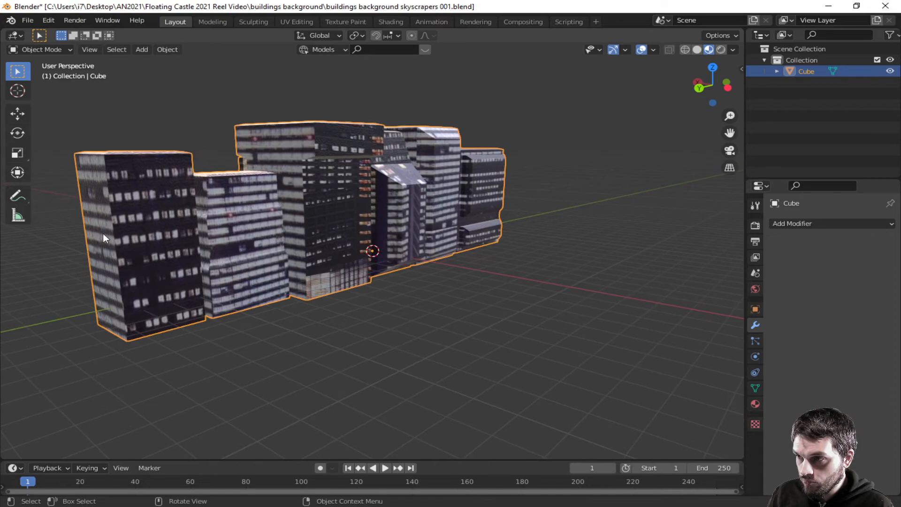
pyautogui.press('Tab')
pyautogui.press('3')
pyautogui.click(149, 240)
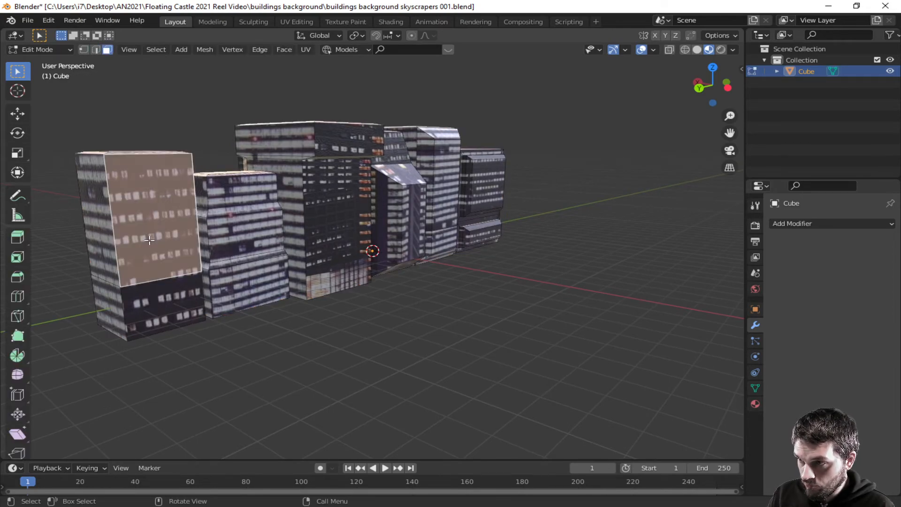
pyautogui.keyDown('shift'); pyautogui.click(157, 296); pyautogui.keyUp('shift')
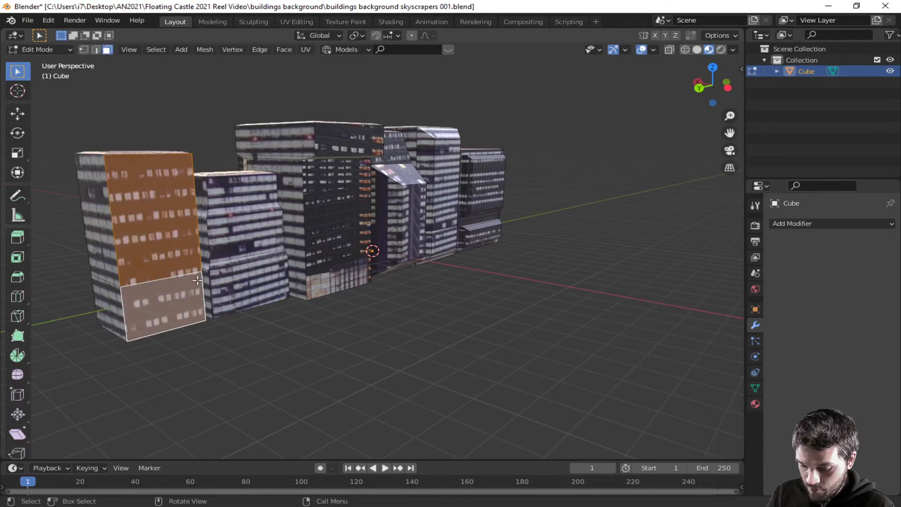
pyautogui.press('i')
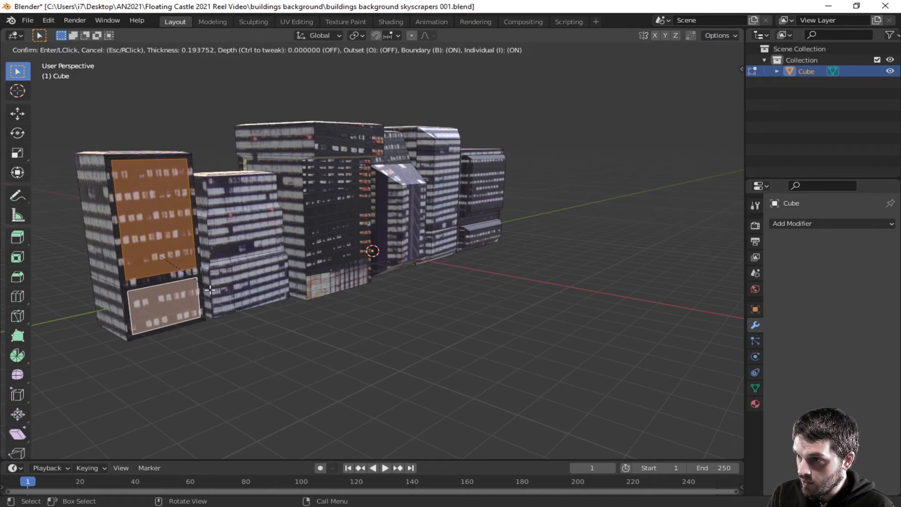
pyautogui.press('i')
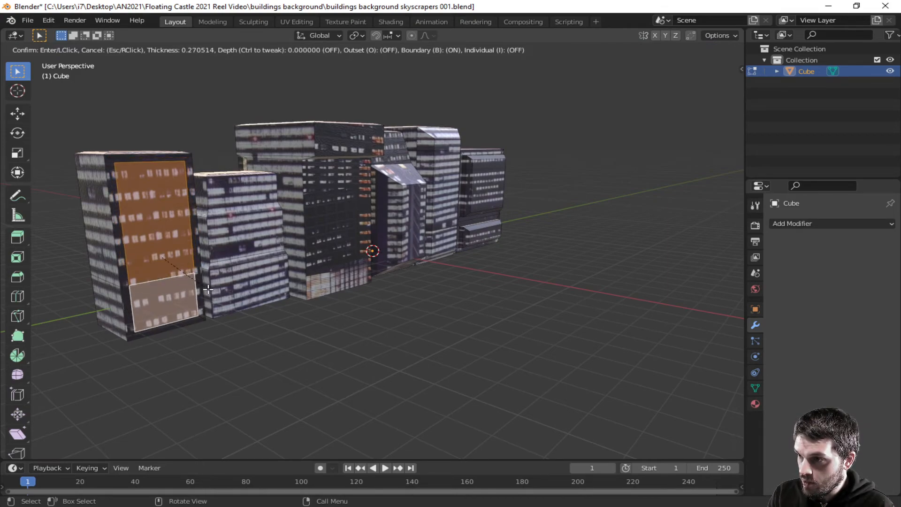
pyautogui.click(207, 289)
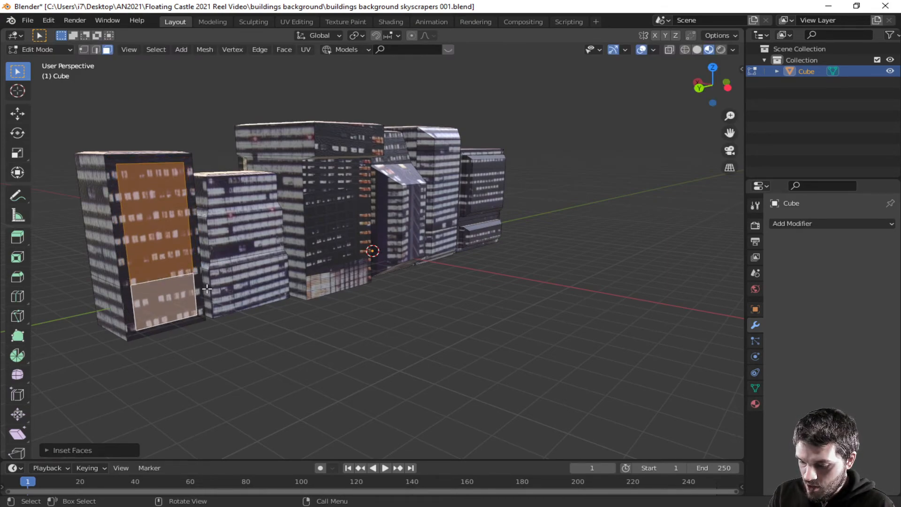
# Step: Extrude the sixth skyscraper's inset rear faces about 0.34 m outward and bevel only their outer edges about 0.11 m wide
pyautogui.press('e')
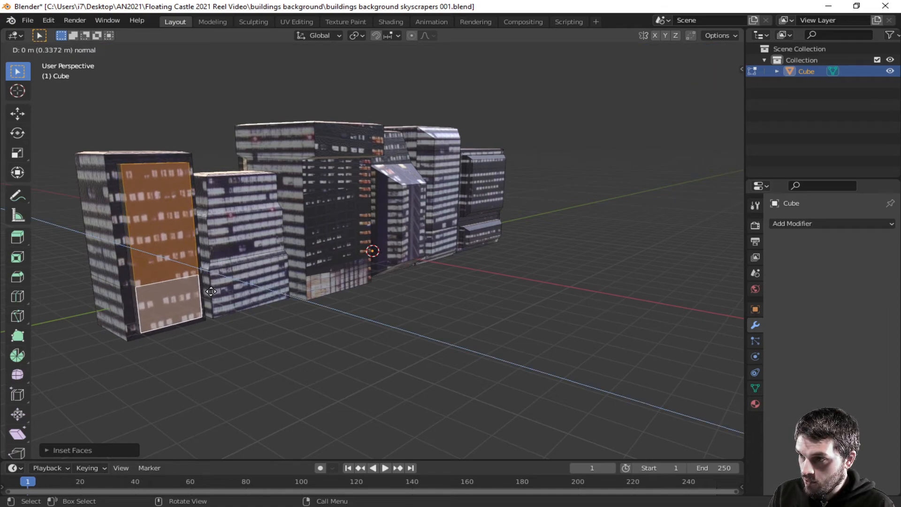
pyautogui.click(211, 291)
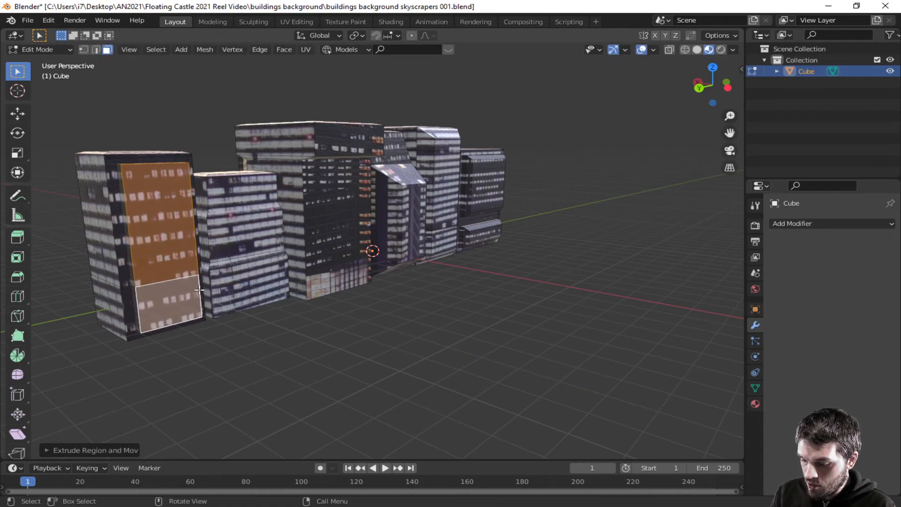
pyautogui.press('2')
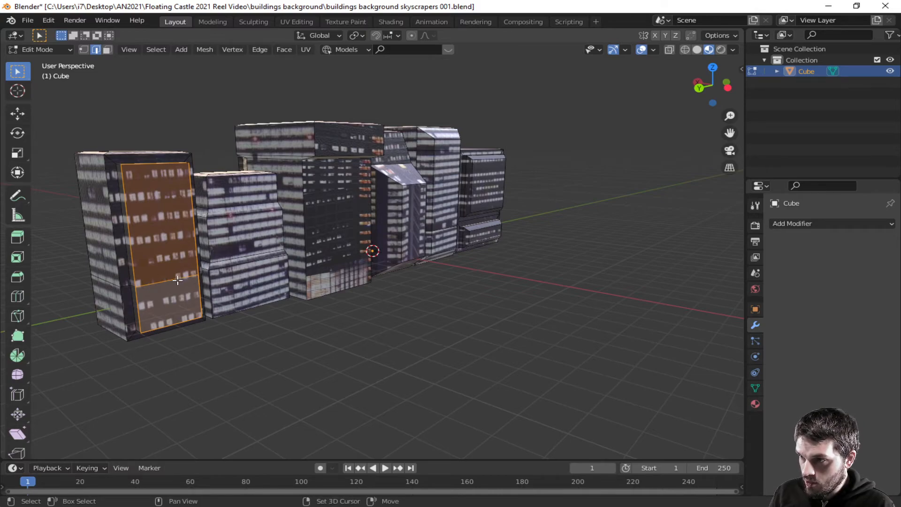
pyautogui.keyDown('shift'); pyautogui.click(178, 280); pyautogui.keyUp('shift')
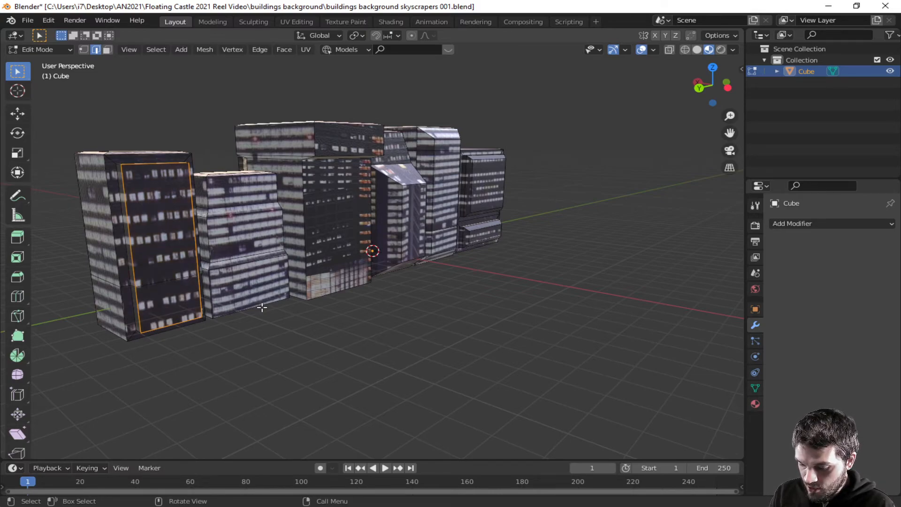
pyautogui.hotkey('ctrl', 'b')
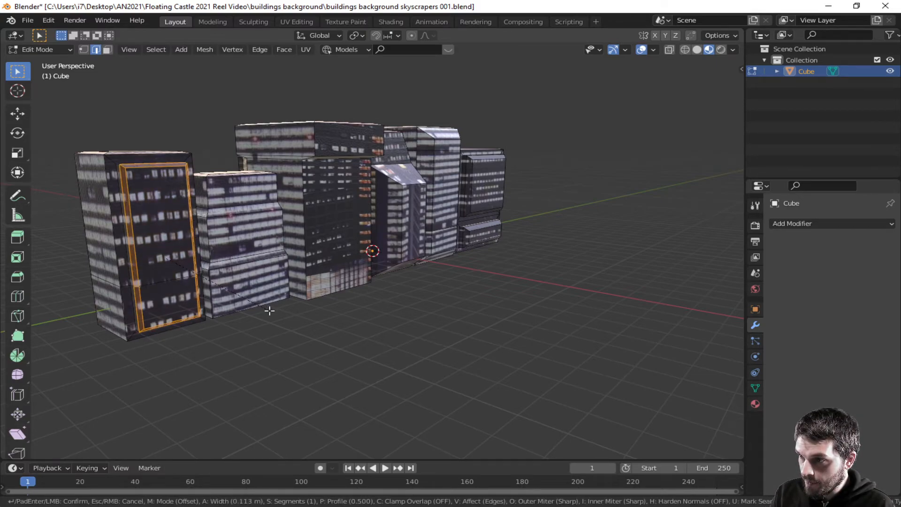
pyautogui.click(270, 311)
pyautogui.hotkey('alt', 'a')
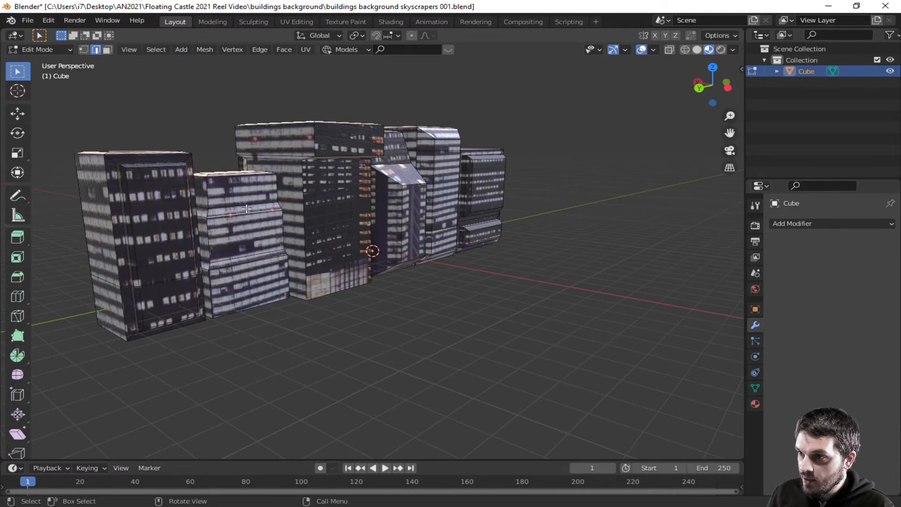
# Step: Extrude the upper rear face of the fifth skyscraper slightly outward and give its edges a narrow bevel
pyautogui.press('3')
pyautogui.click(245, 208)
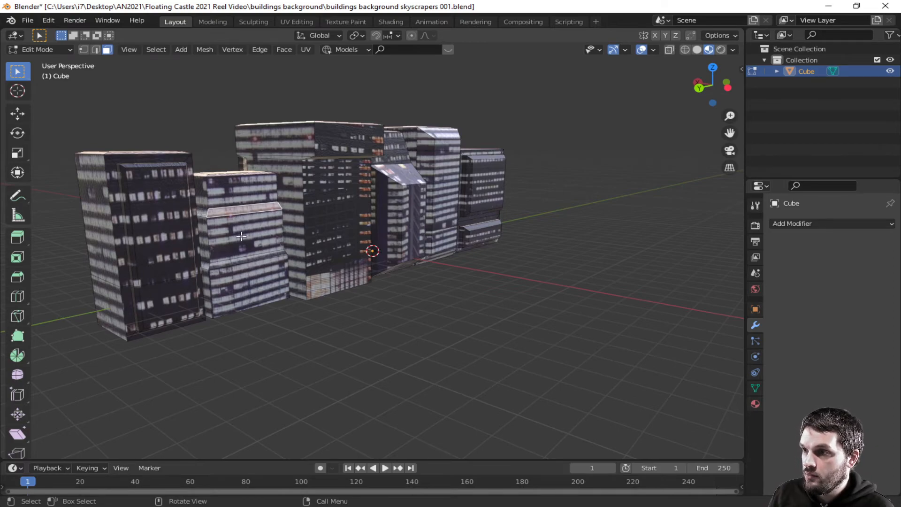
pyautogui.click(241, 236)
pyautogui.click(240, 199)
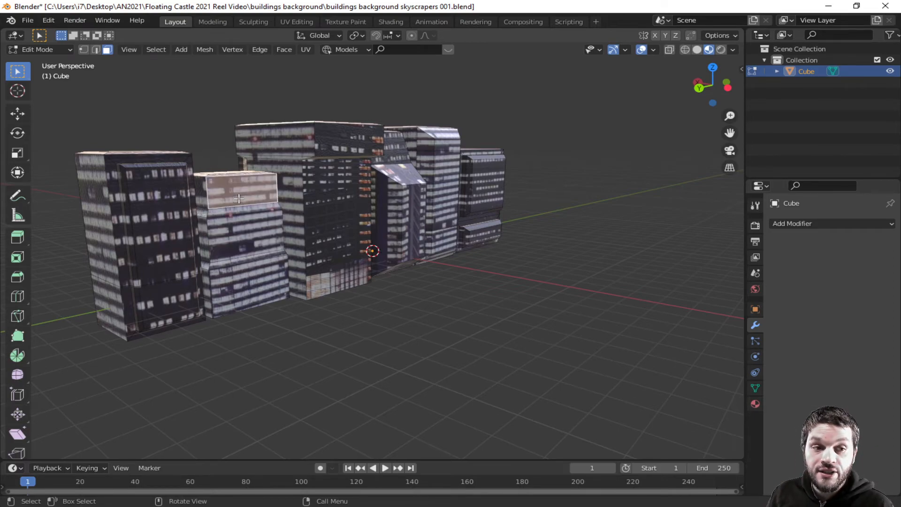
pyautogui.press('e')
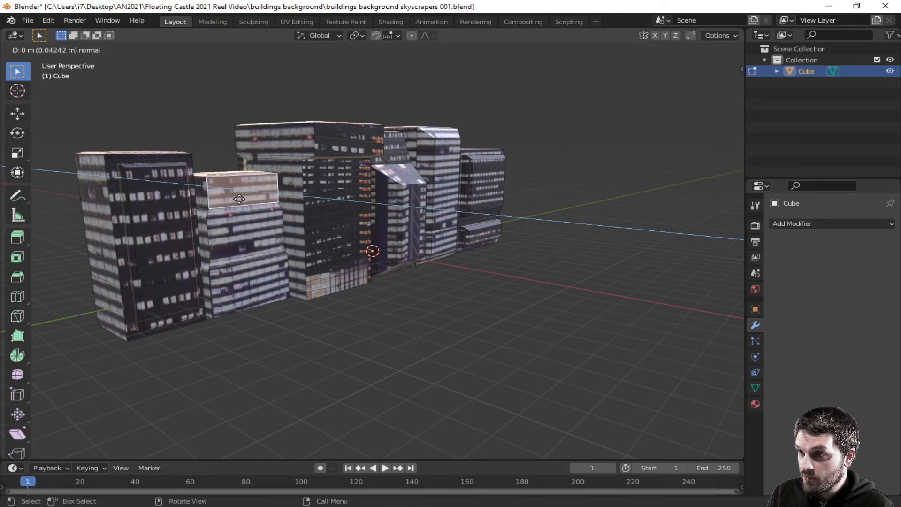
pyautogui.rightClick(244, 202)
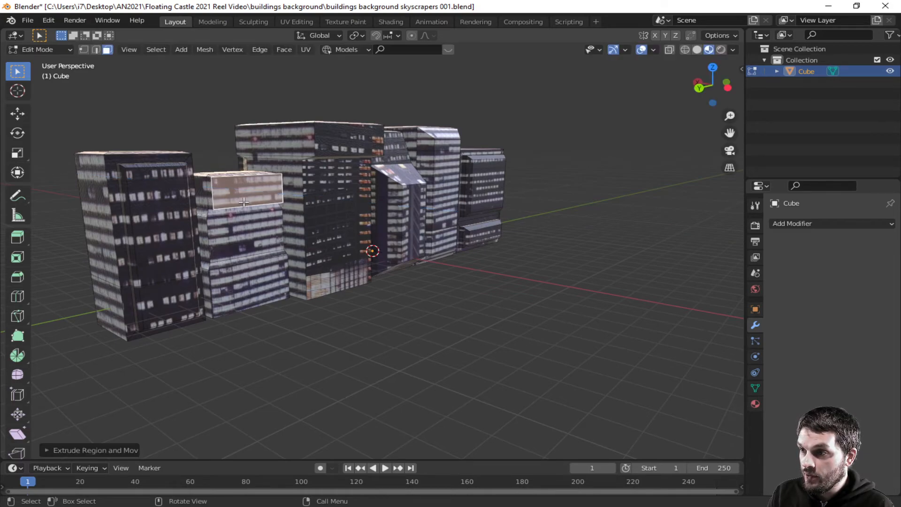
pyautogui.hotkey('ctrl', 'b')
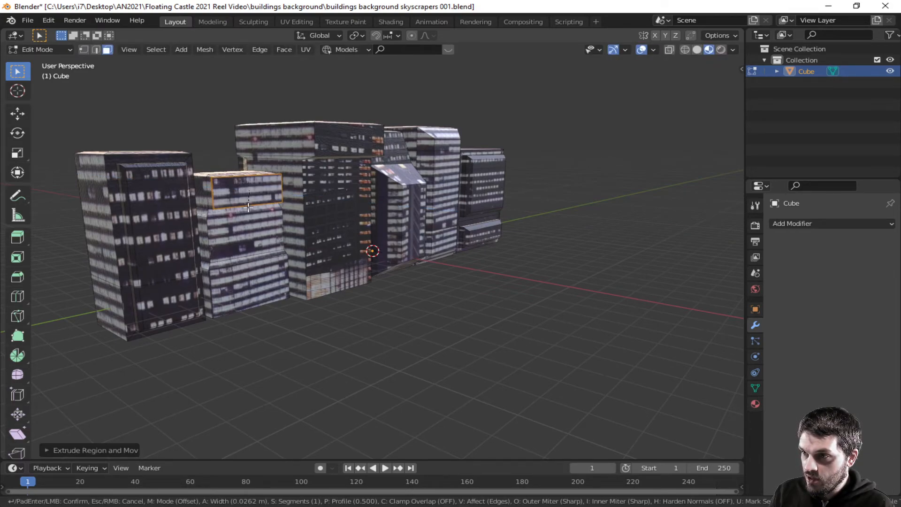
pyautogui.click(249, 208)
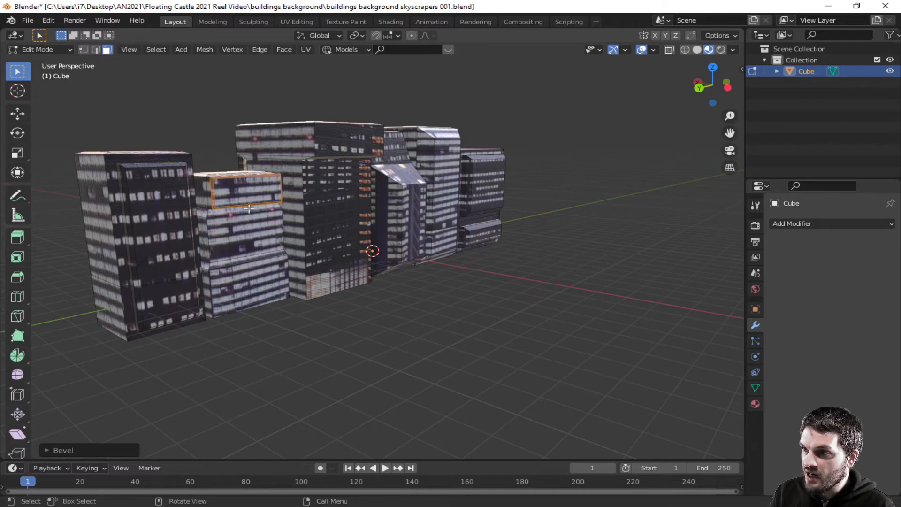
# Step: Inset the beveled upper rear face of the fifth skyscraper and extrude the inner face slightly inward
pyautogui.click(246, 194)
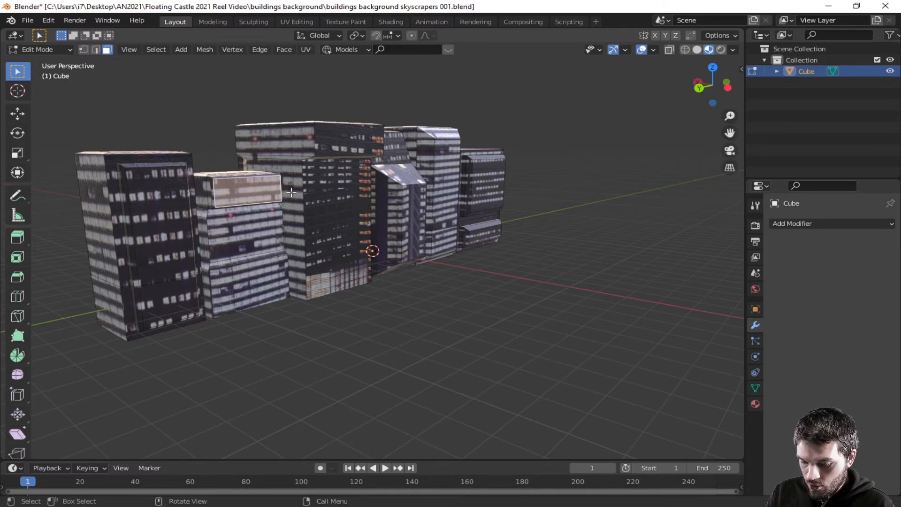
pyautogui.press('i')
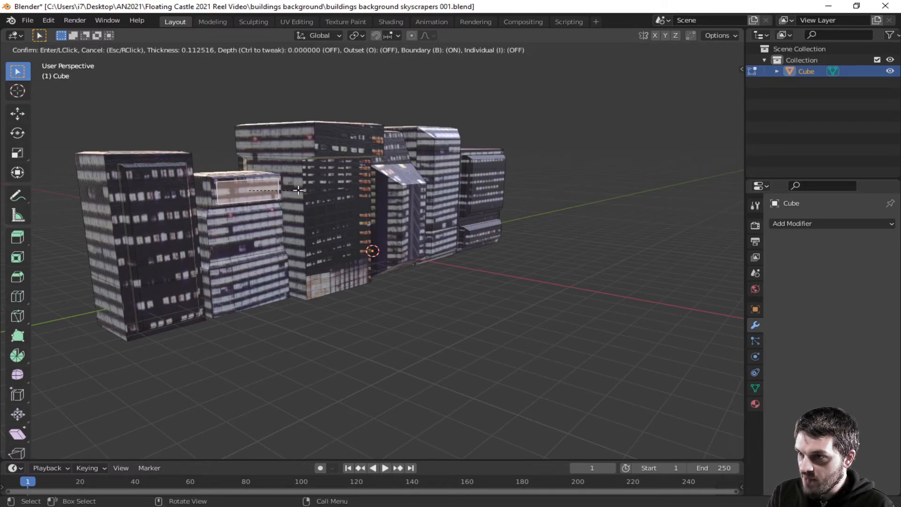
pyautogui.click(297, 190)
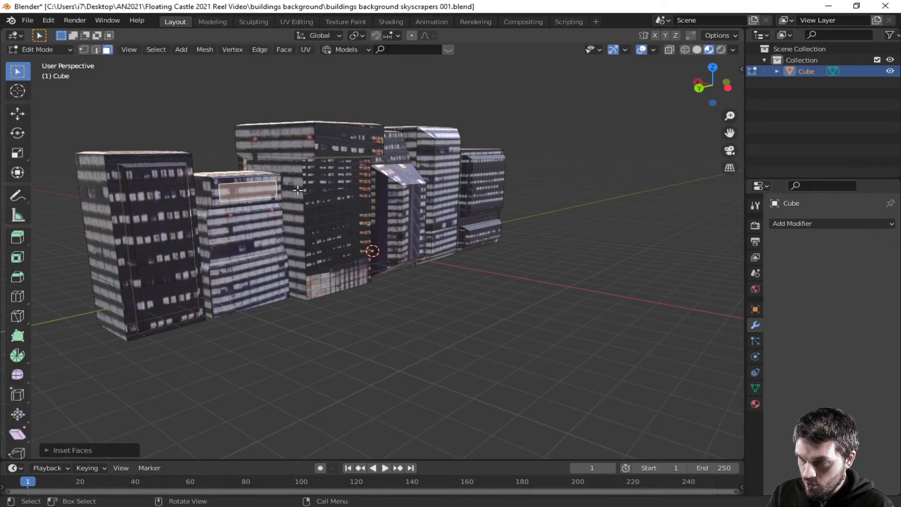
pyautogui.press('e')
pyautogui.click(295, 190)
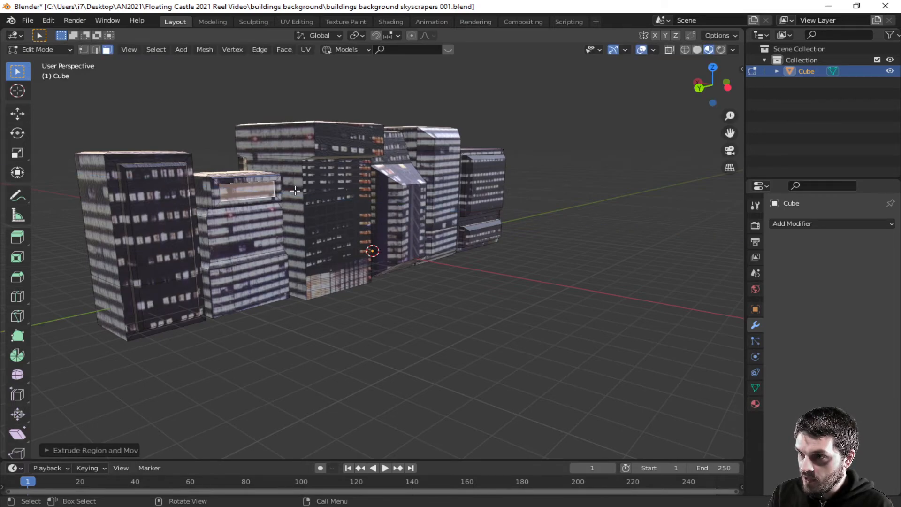
# Step: Scale the fourth skyscraper's top block up uniformly by a factor of about 1.07
pyautogui.moveTo(392, 230); pyautogui.dragTo(343, 237, button='middle')
pyautogui.click(297, 222)
pyautogui.click(291, 151)
pyautogui.moveTo(292, 152); pyautogui.dragTo(319, 174, button='middle')
pyautogui.keyDown('shift'); pyautogui.click(318, 174); pyautogui.keyUp('shift')
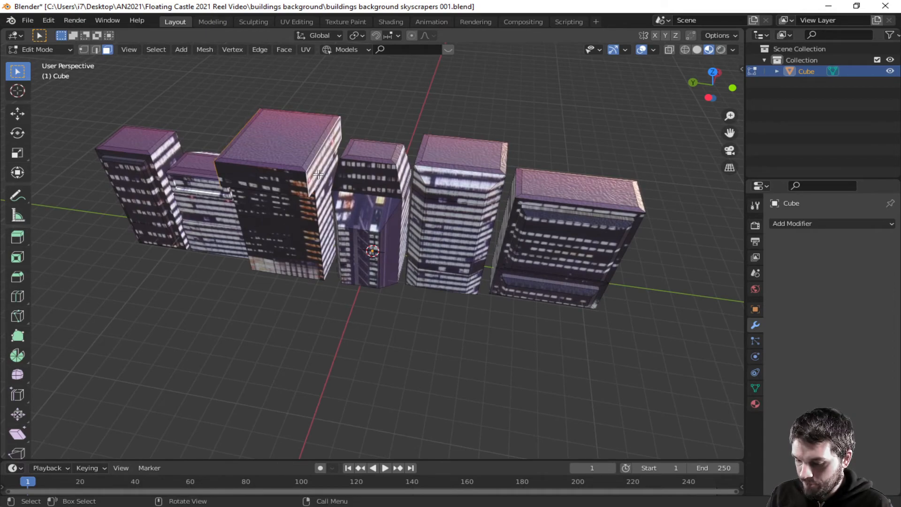
pyautogui.press('s')
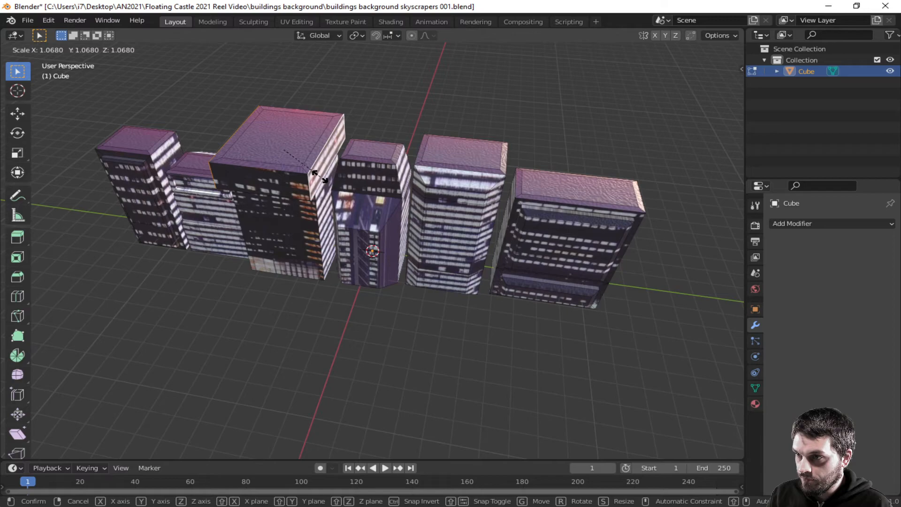
pyautogui.click(319, 176)
# Step: Extrude the side face of the fourth skyscraper's top block, facing the fifth skyscraper, about 0.4 m outward
pyautogui.moveTo(319, 176); pyautogui.dragTo(293, 148, button='middle')
pyautogui.click(277, 149)
pyautogui.press('e')
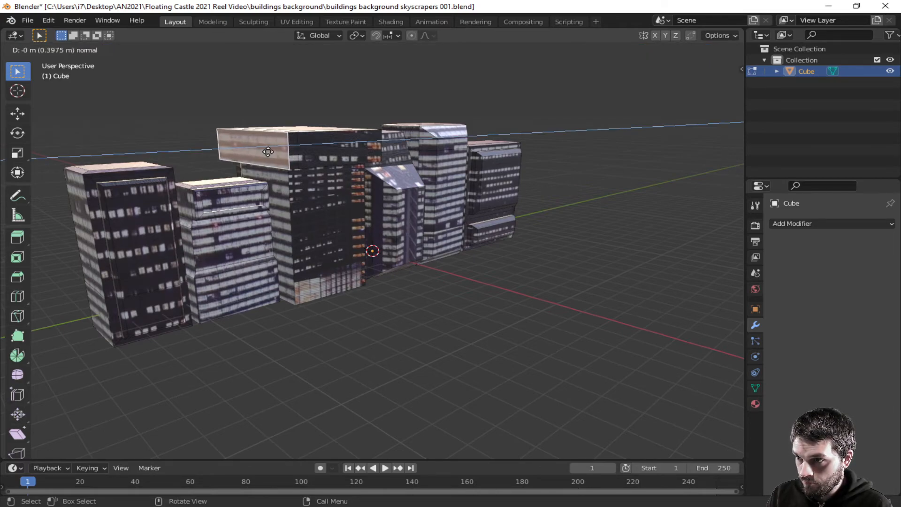
pyautogui.click(268, 152)
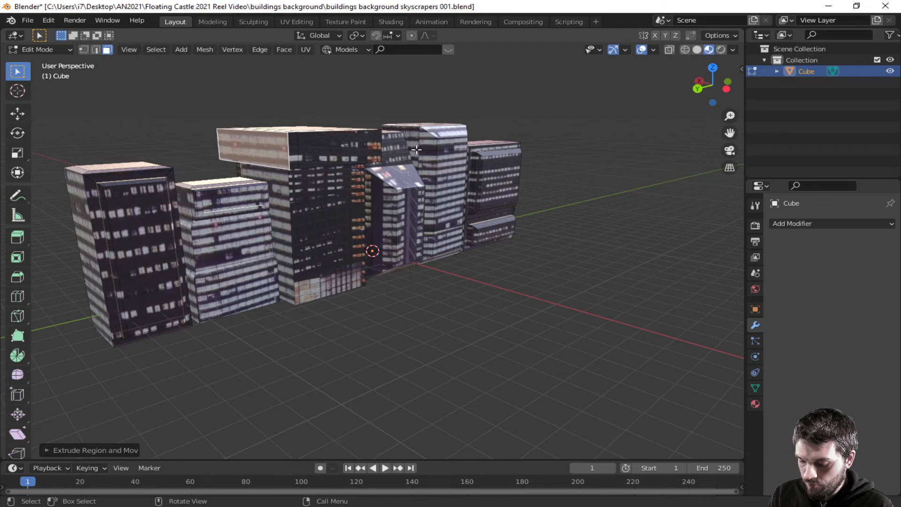
# Step: Shrink the extruded side face of the fourth skyscraper's top block slightly and bevel its edges about 0.29 m wide
pyautogui.press('s')
pyautogui.click(401, 151)
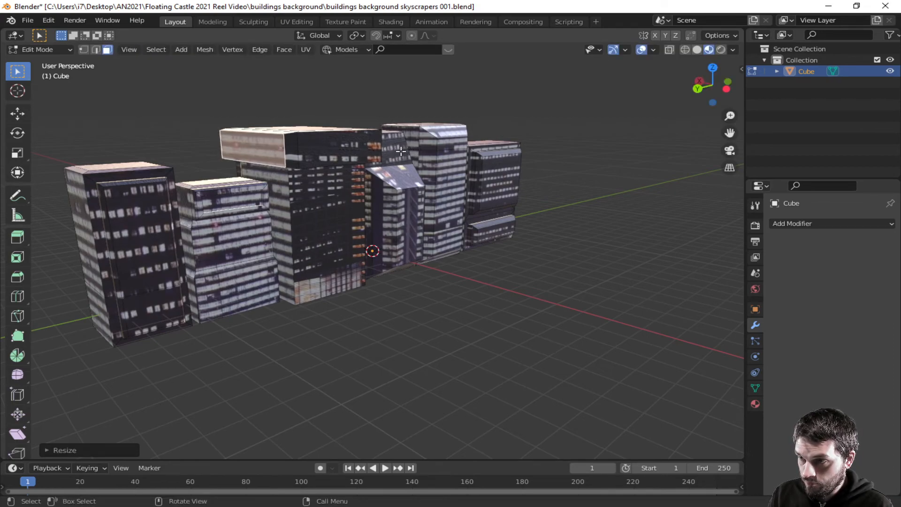
pyautogui.hotkey('ctrl', 'b')
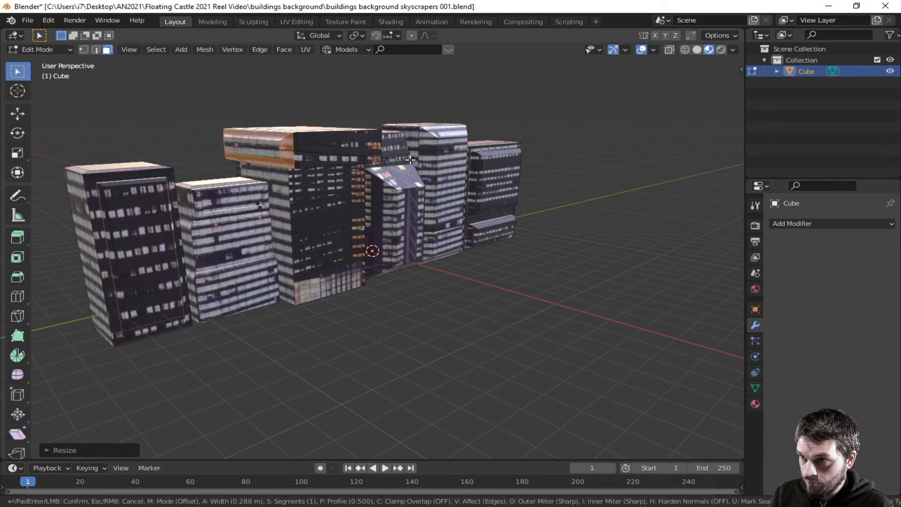
pyautogui.click(411, 160)
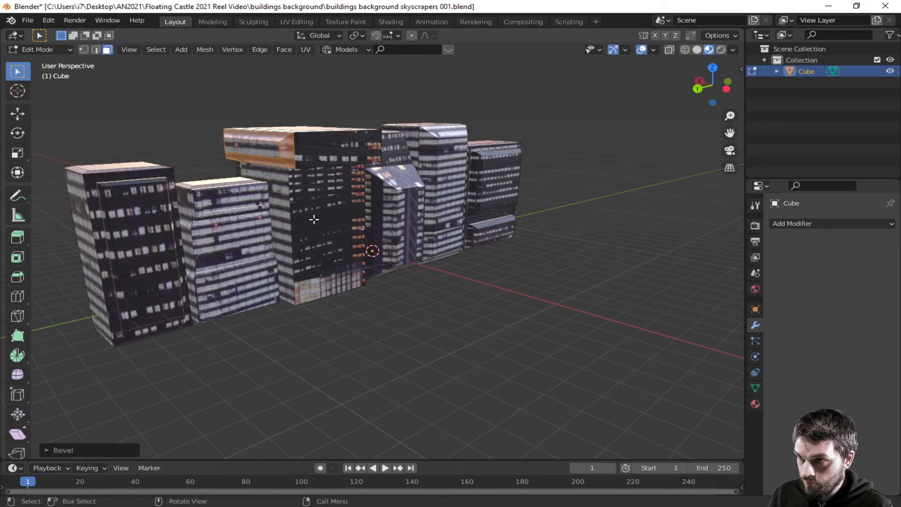
# Step: Deselect all faces and return to Object Mode to review the row of skyscrapers from the front
pyautogui.moveTo(334, 149); pyautogui.dragTo(376, 185, button='middle')
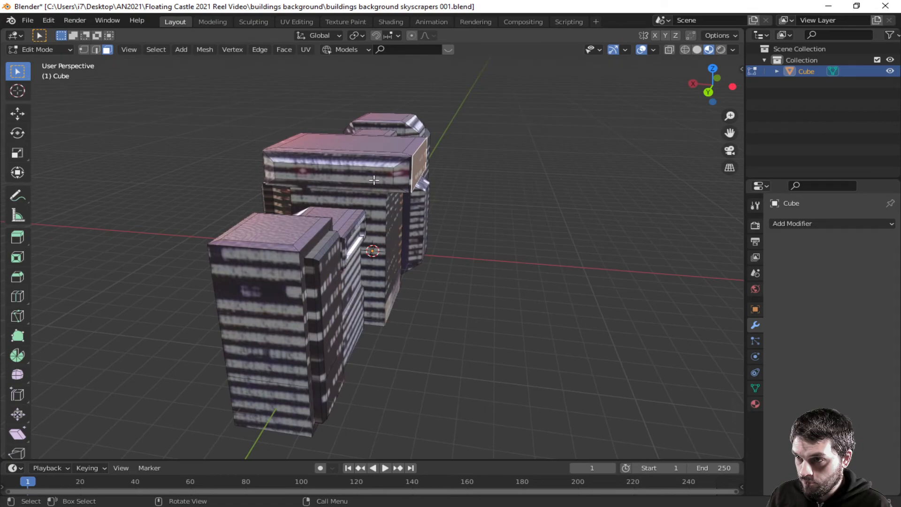
pyautogui.click(358, 147)
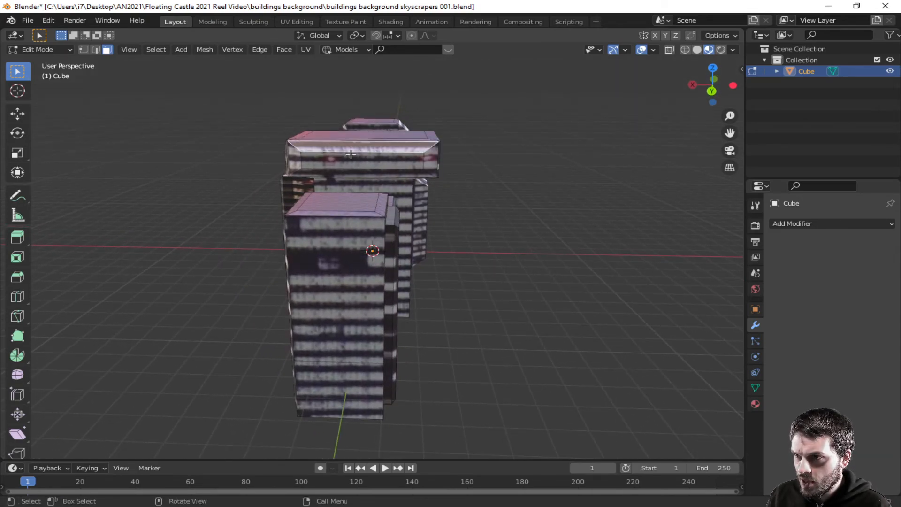
pyautogui.click(548, 186)
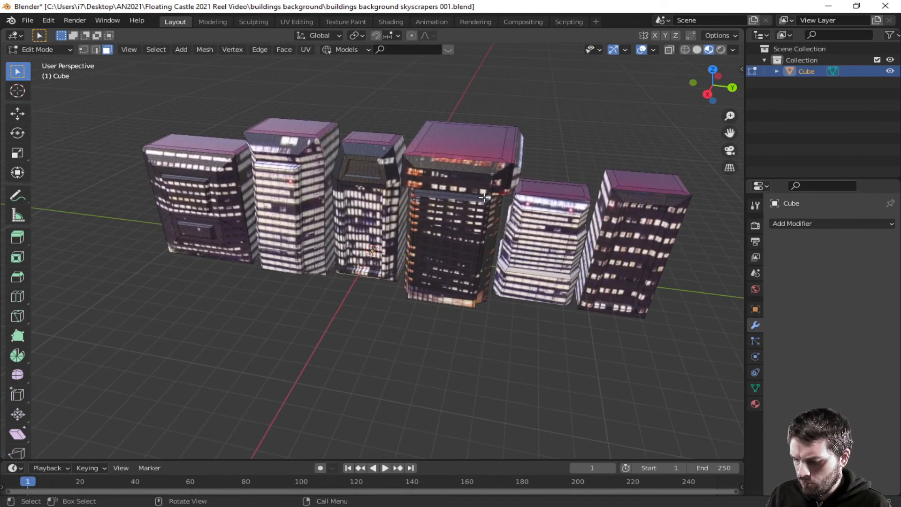
pyautogui.press('Tab')
pyautogui.moveTo(475, 209); pyautogui.dragTo(481, 241, button='middle')
pyautogui.scroll(-3, 481, 240)
pyautogui.scroll(5, 460, 247)
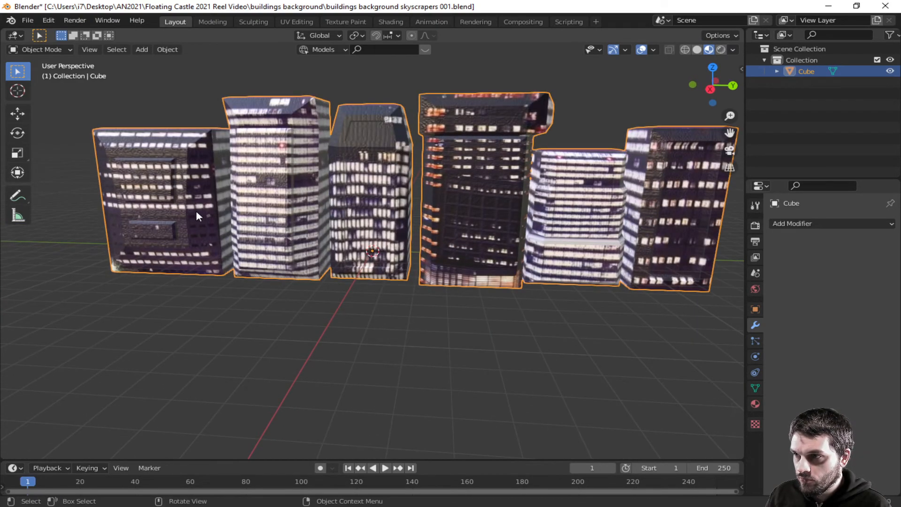
# Step: Check the textured skyscrapers in the Shading workspace and save the file
pyautogui.click(390, 22)
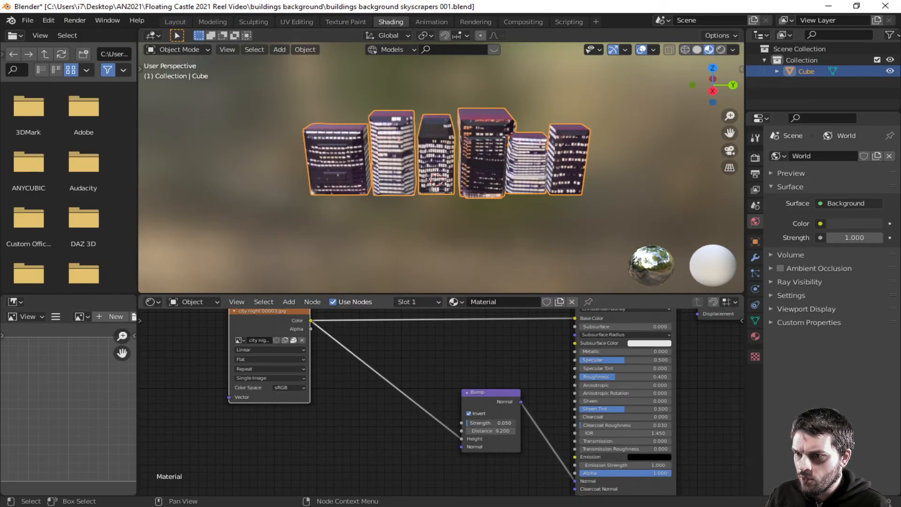
pyautogui.scroll(6, 458, 195)
pyautogui.moveTo(451, 206)
pyautogui.mouseDown(button='middle')
pyautogui.moveTo(437, 228)
pyautogui.moveTo(449, 239)
pyautogui.moveTo(482, 238)
pyautogui.moveTo(419, 162)
pyautogui.mouseUp(button='middle')
pyautogui.hotkey('ctrl', 's')
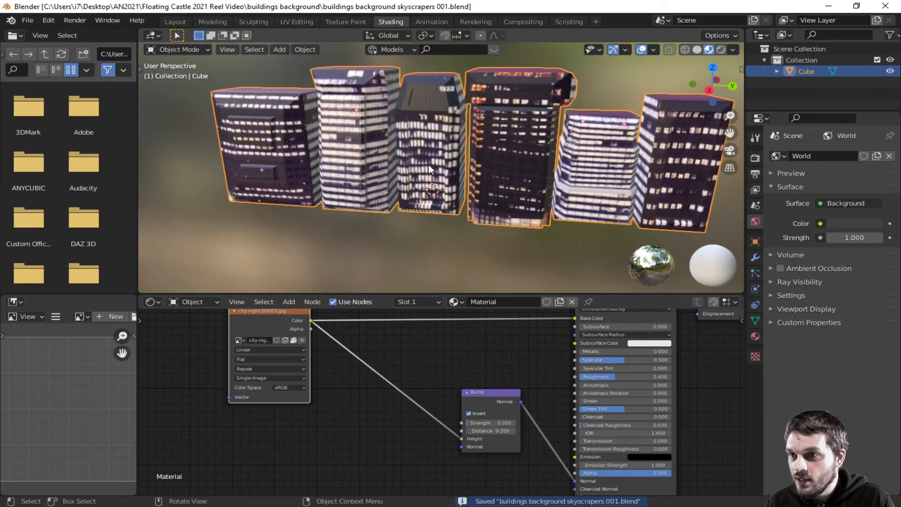
# Step: Return to the Layout workspace and save the current file again
pyautogui.click(177, 21)
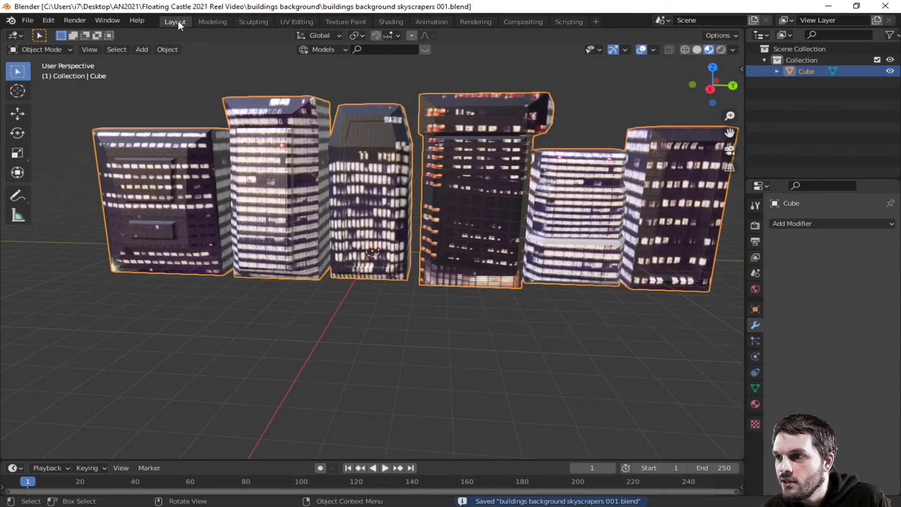
pyautogui.scroll(2, 446, 302)
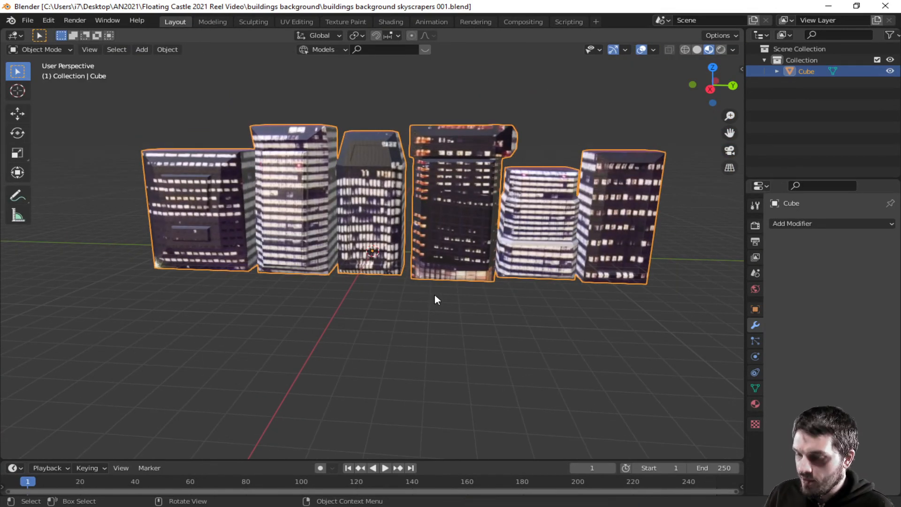
pyautogui.scroll(1, 401, 288)
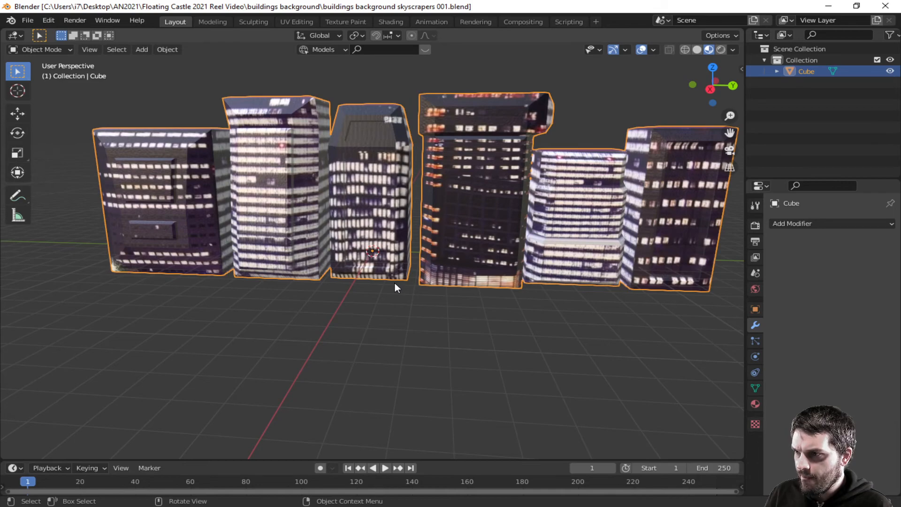
pyautogui.scroll(-3, 394, 287)
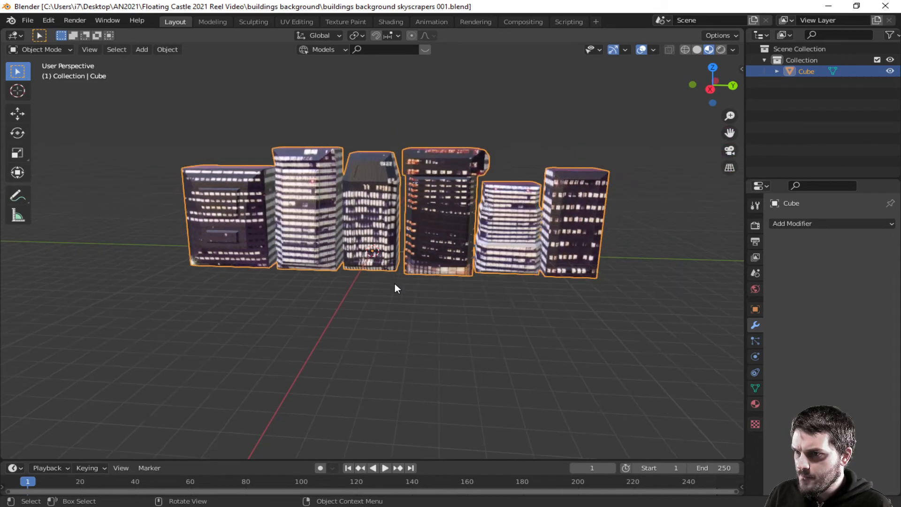
pyautogui.click(28, 21)
pyautogui.click(44, 94)
# Step: Save the scene as a new version named buildings background skyscrapers 002.blend and deselect the skyscraper object
pyautogui.click(28, 21)
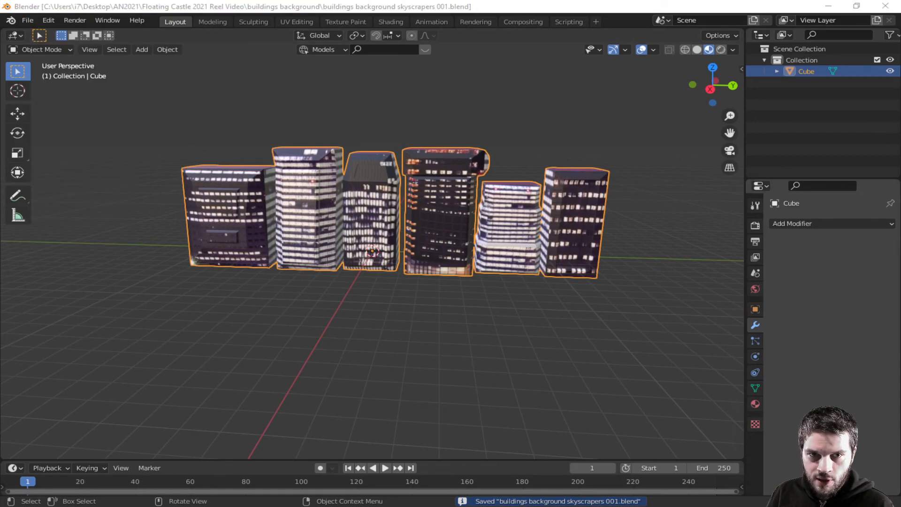
pyautogui.hotkey('ctrl', 'shift', 's')
pyautogui.moveTo(765, 89); pyautogui.dragTo(312, 66)
pyautogui.click(653, 400)
pyautogui.click(692, 399)
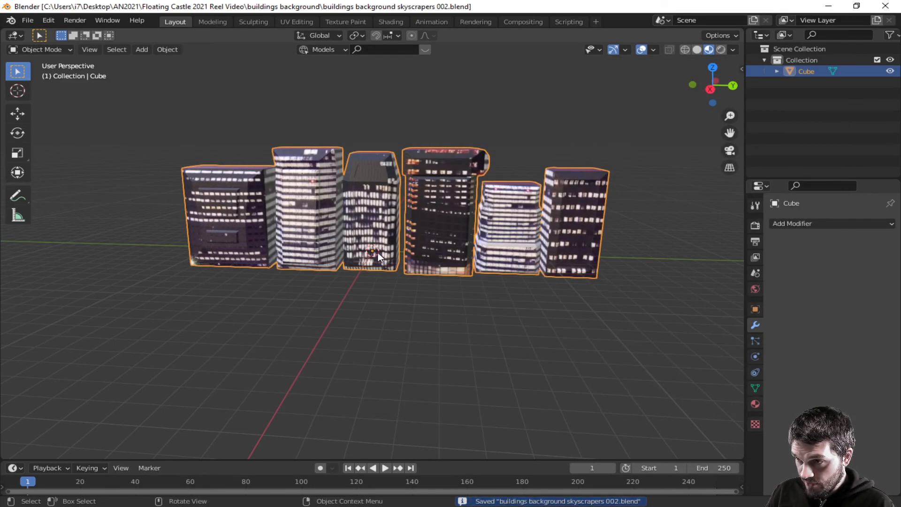
pyautogui.click(82, 241)
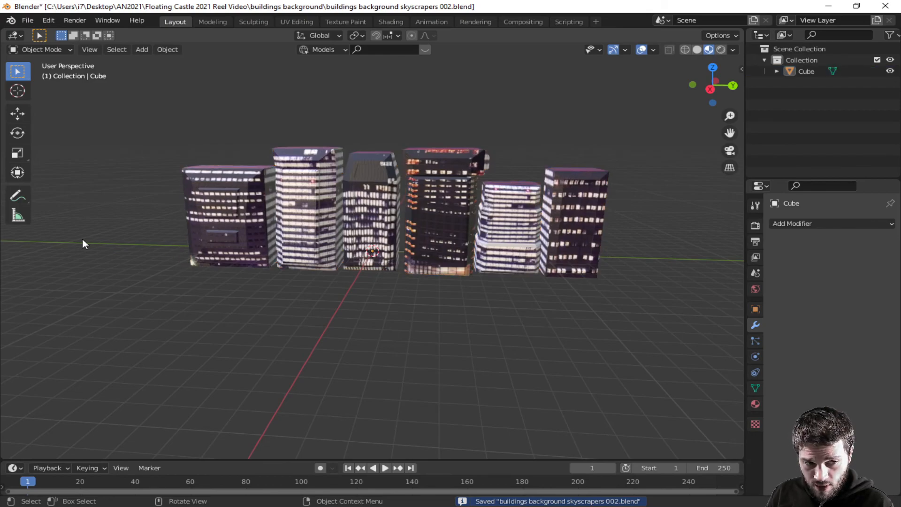